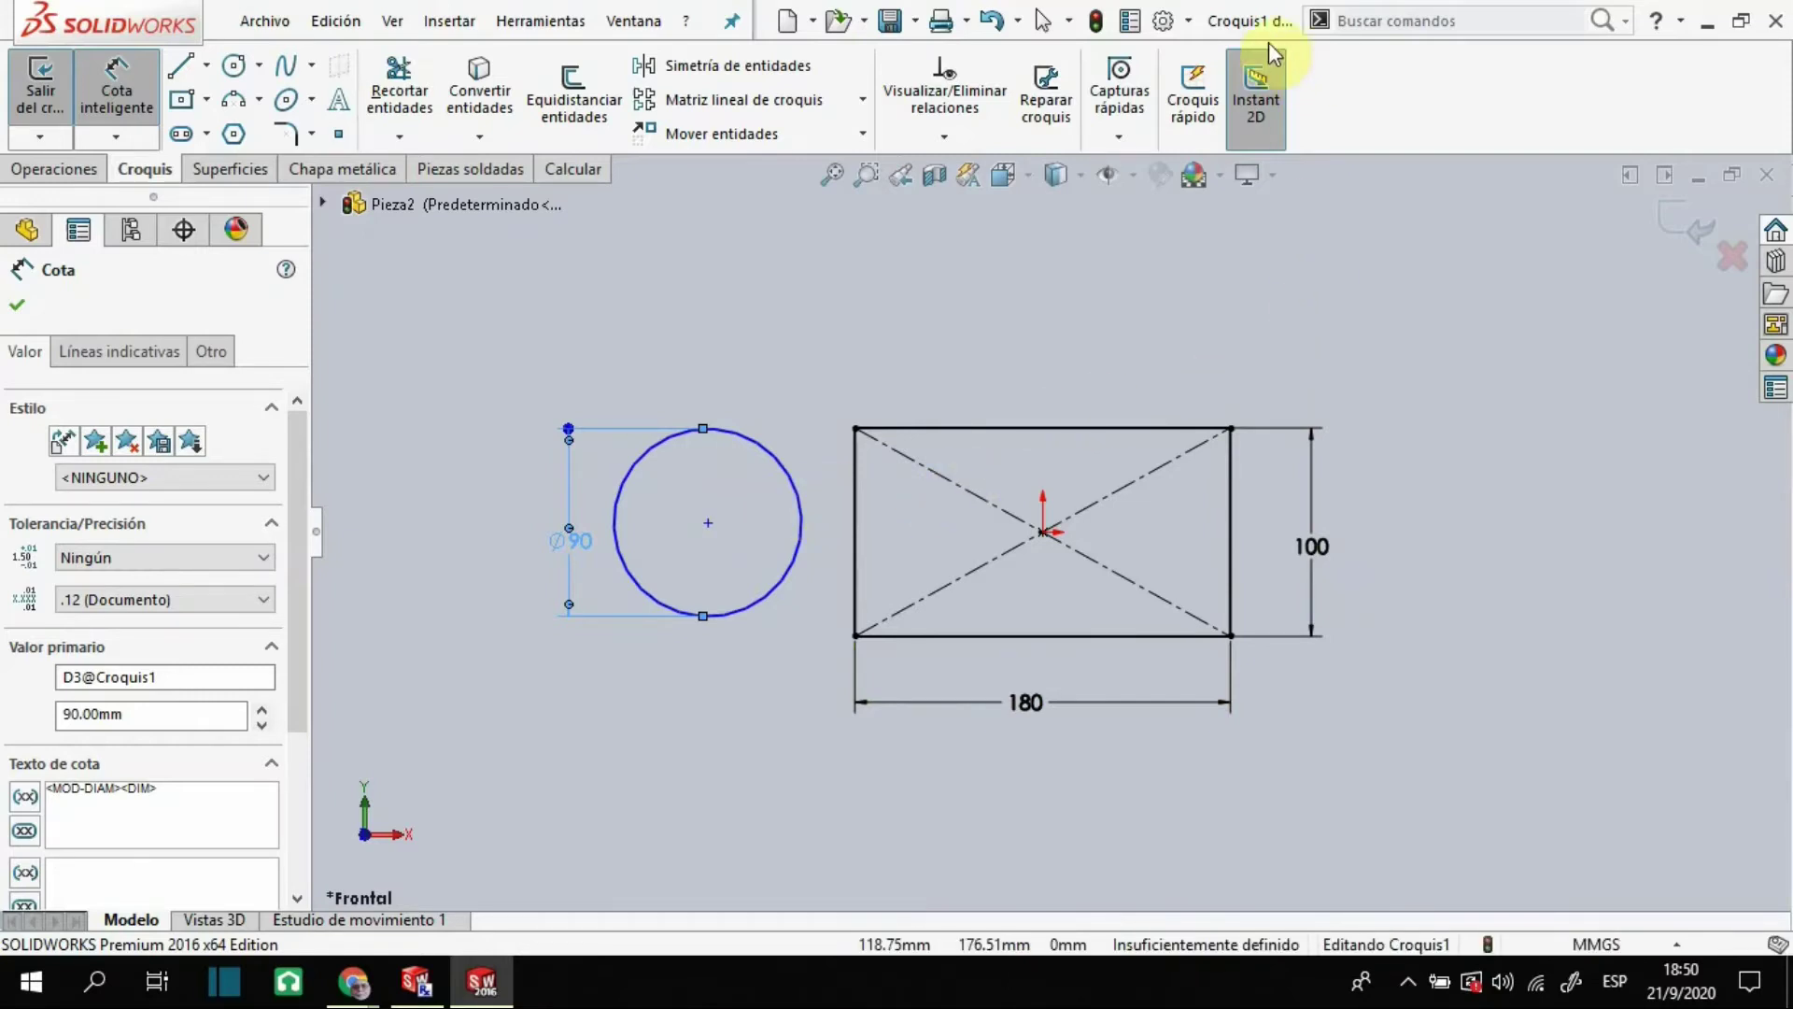
left_click(1165, 20)
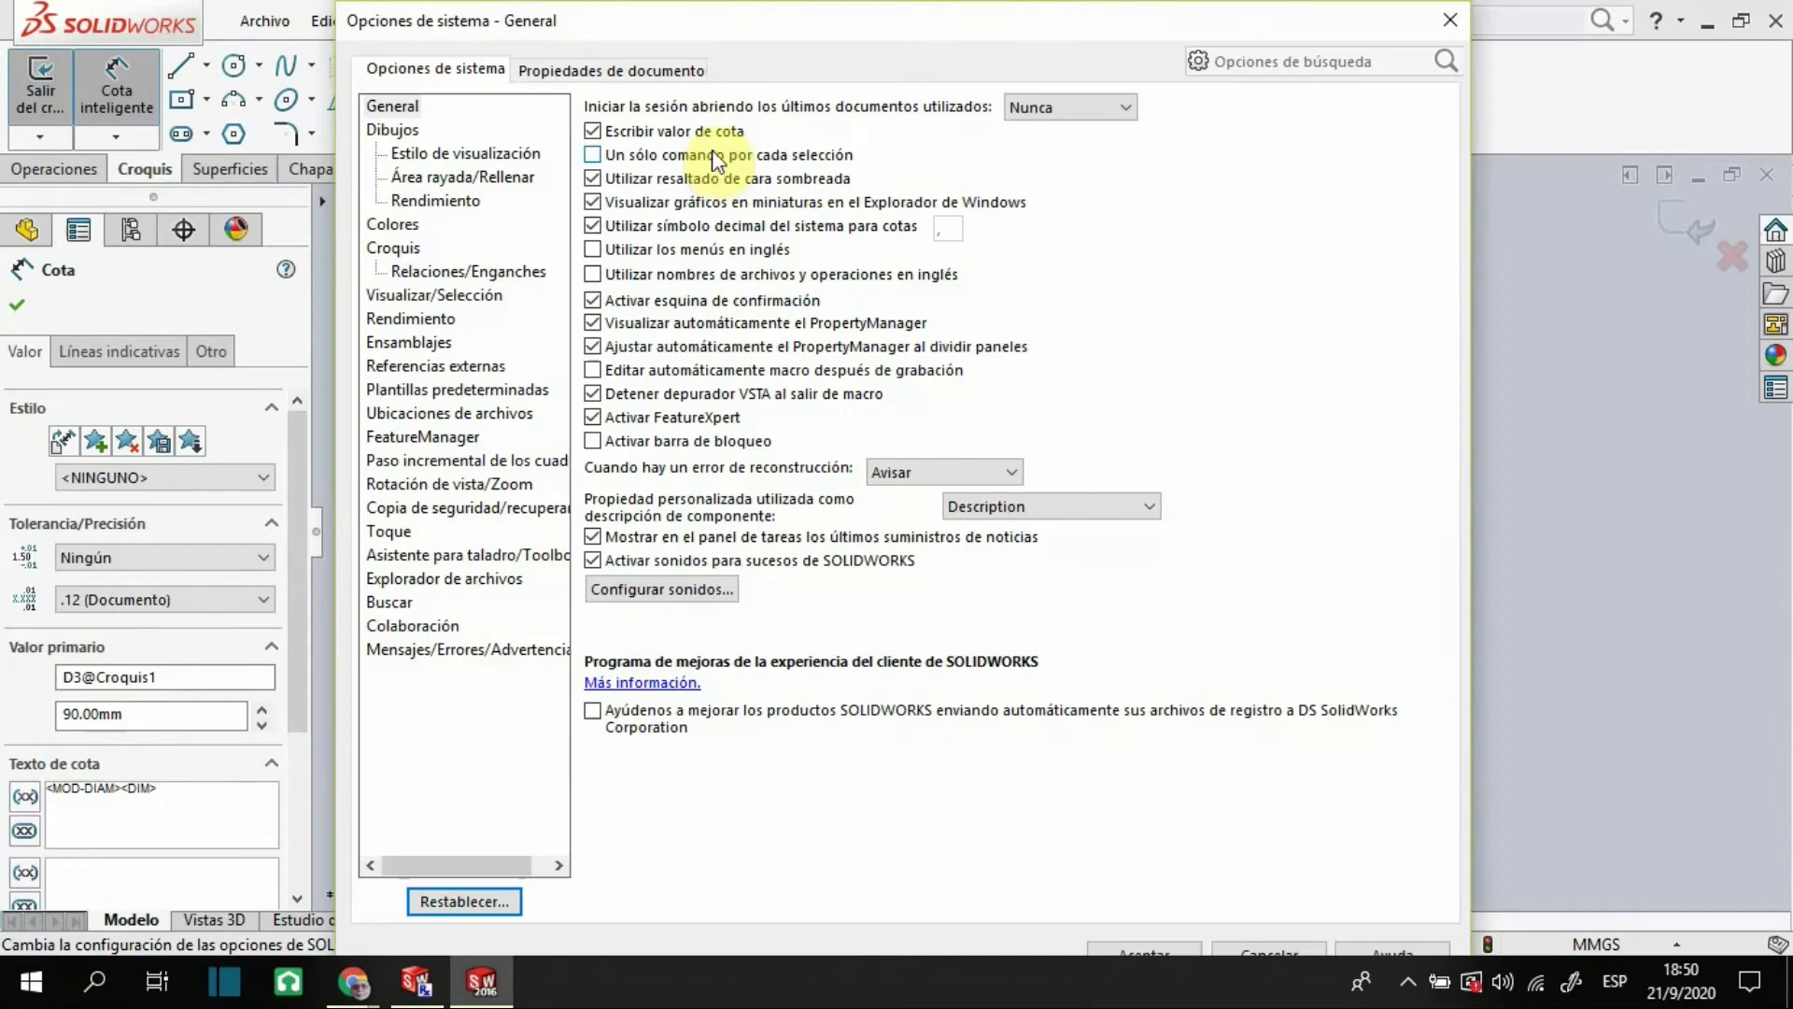
left_click(627, 74)
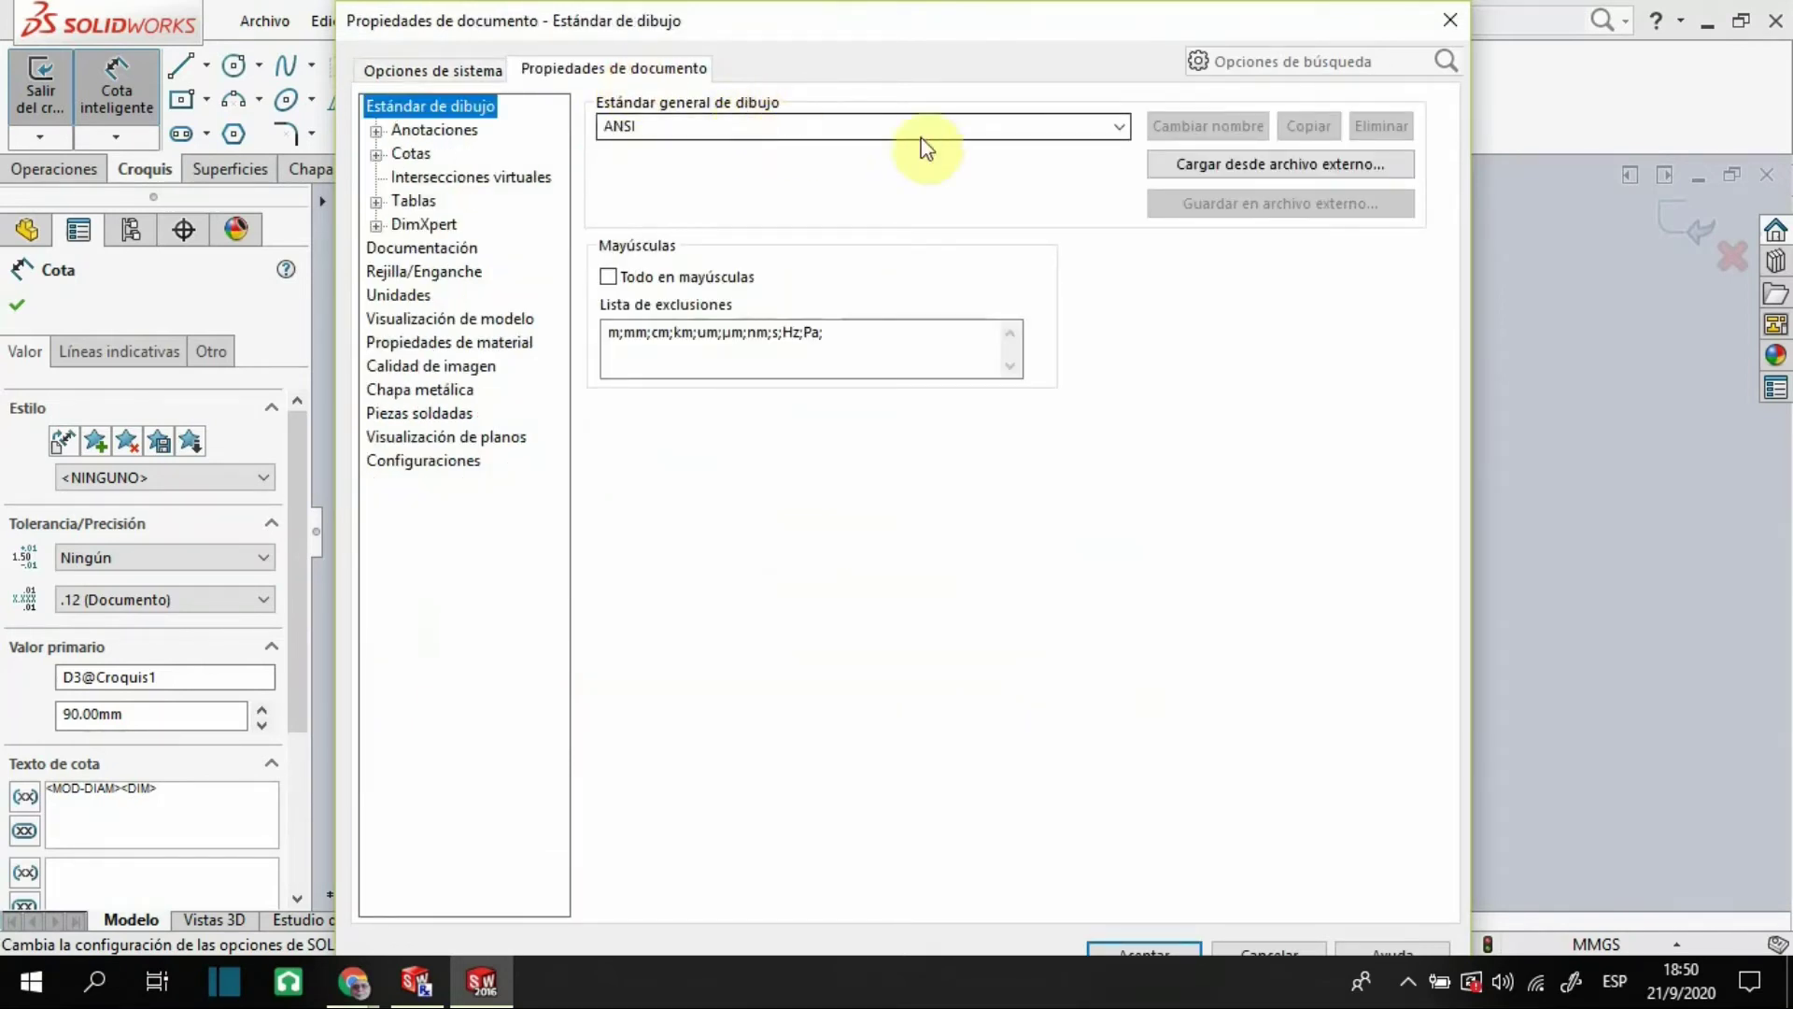
left_click(1115, 127)
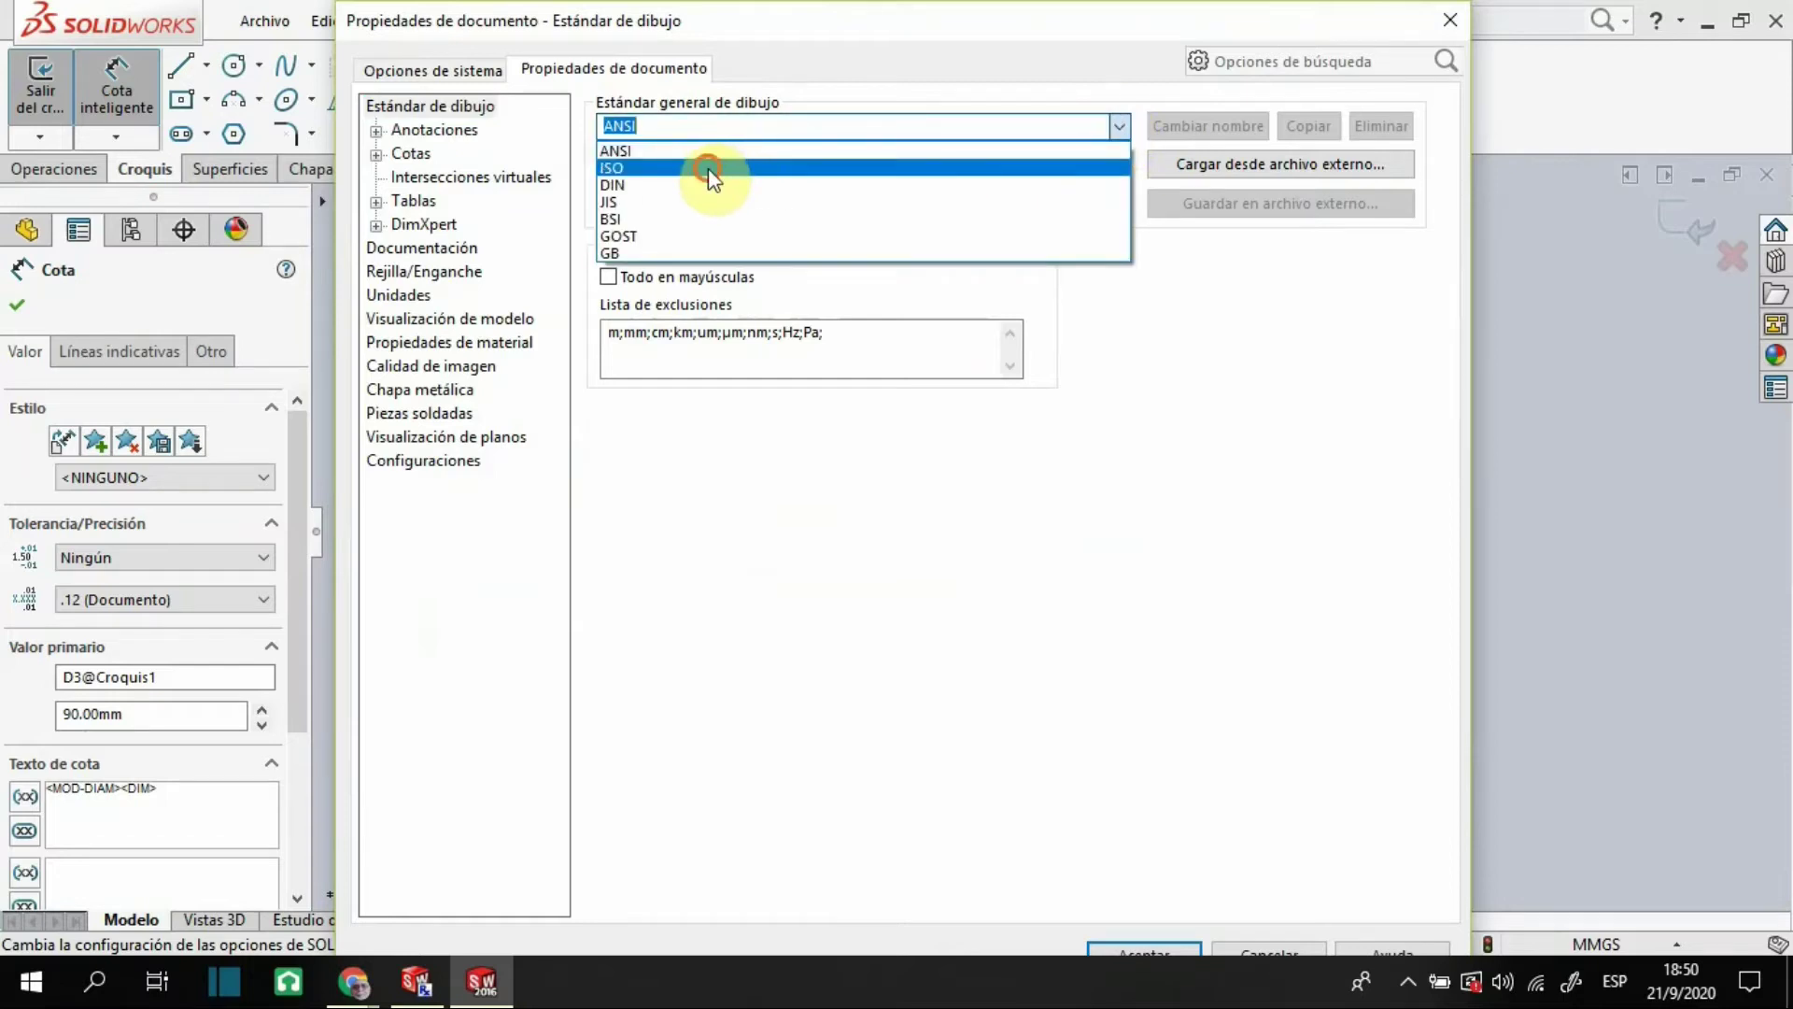
left_click(714, 168)
left_click(1119, 128)
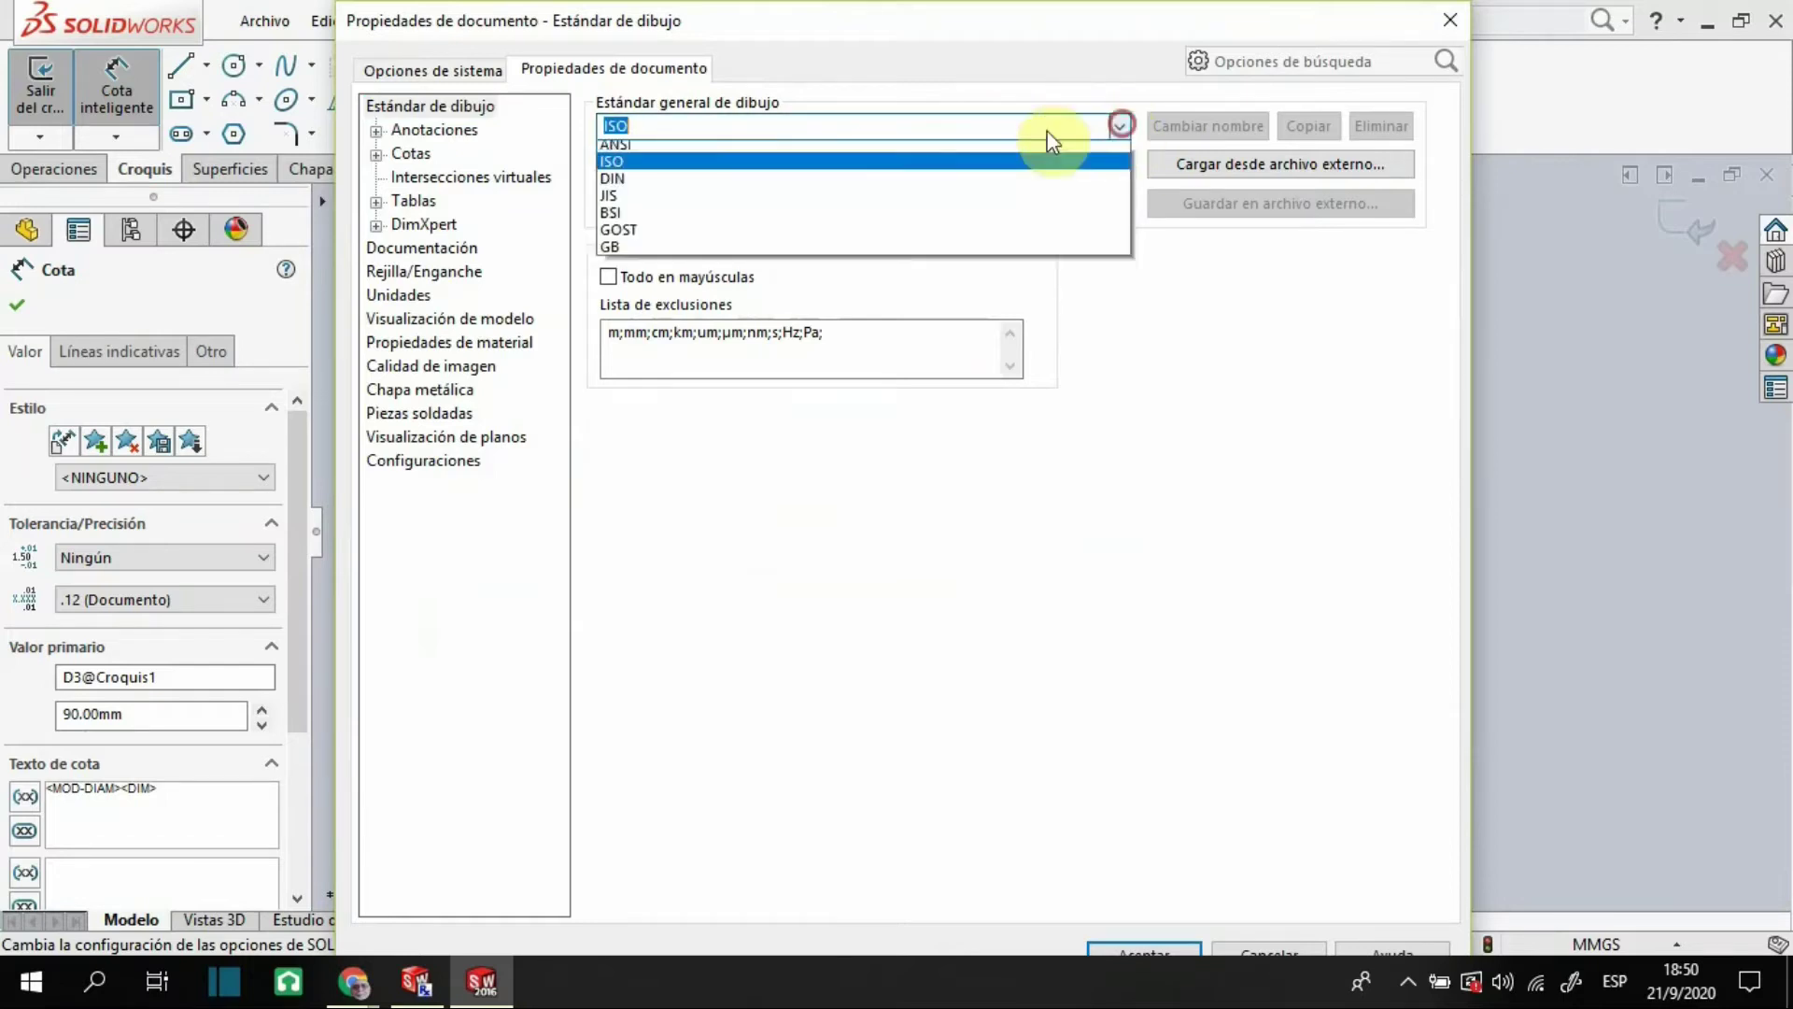
left_click(721, 149)
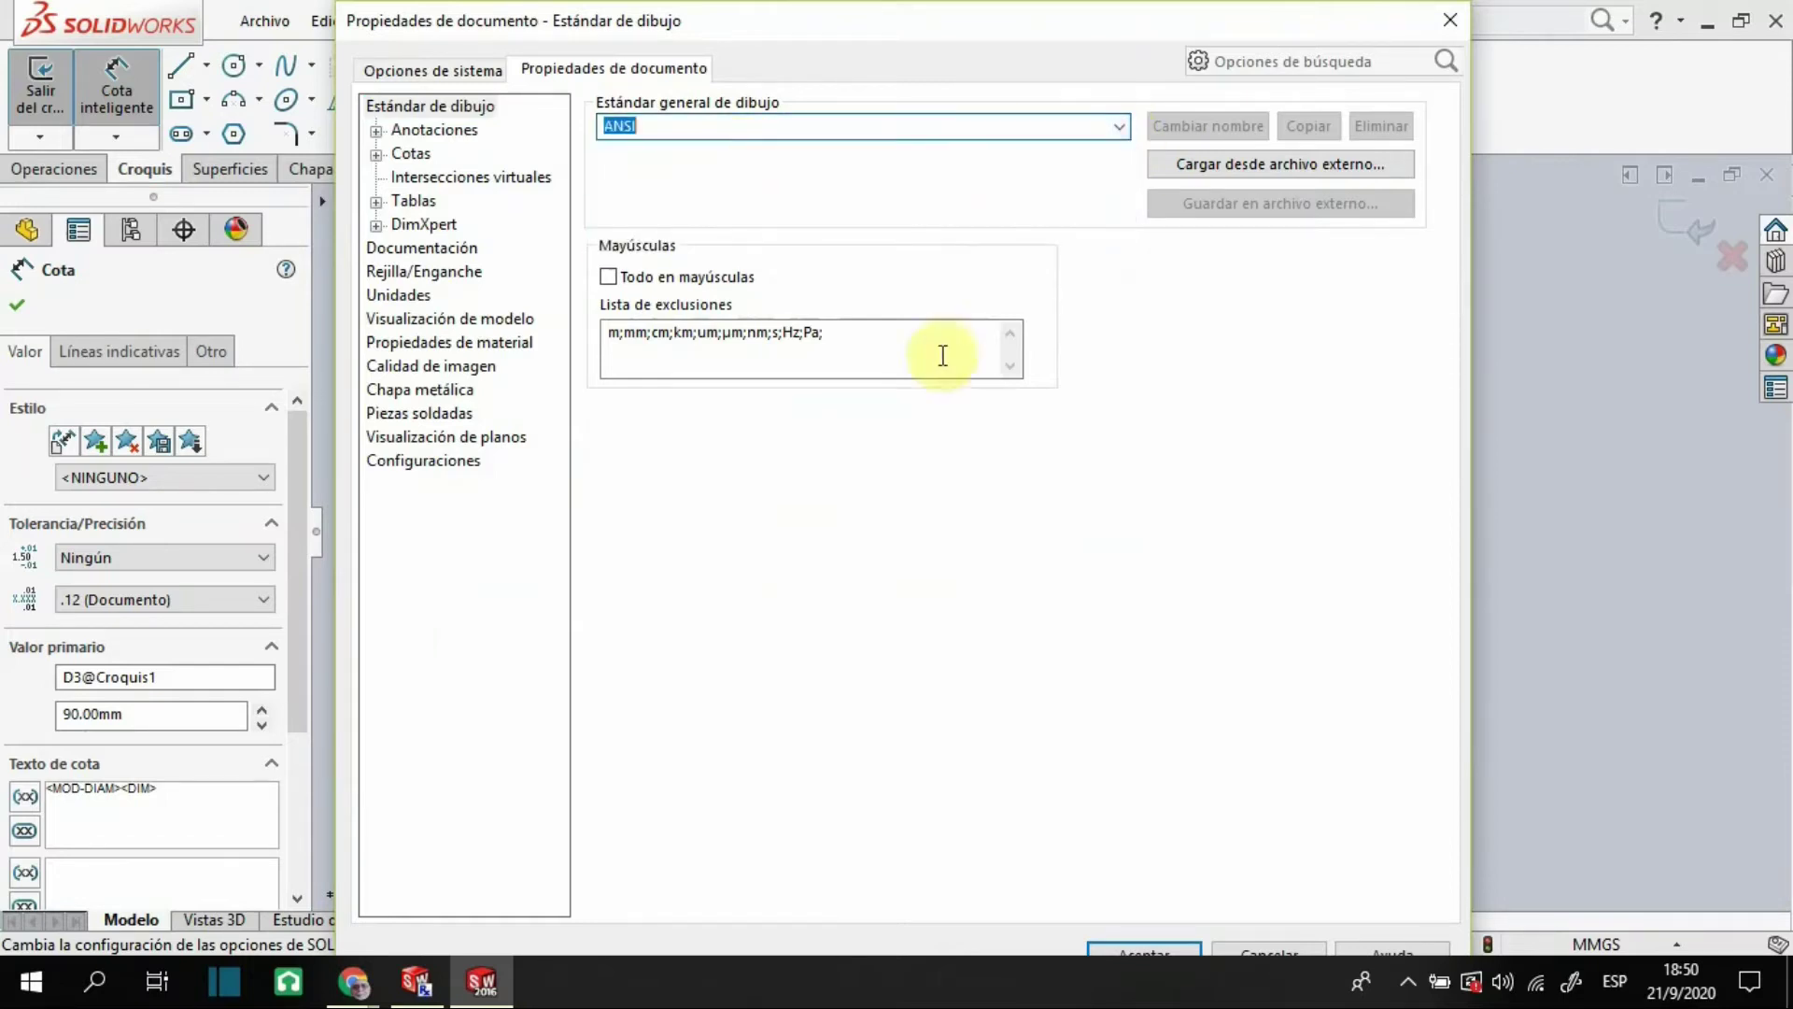
left_click(1141, 947)
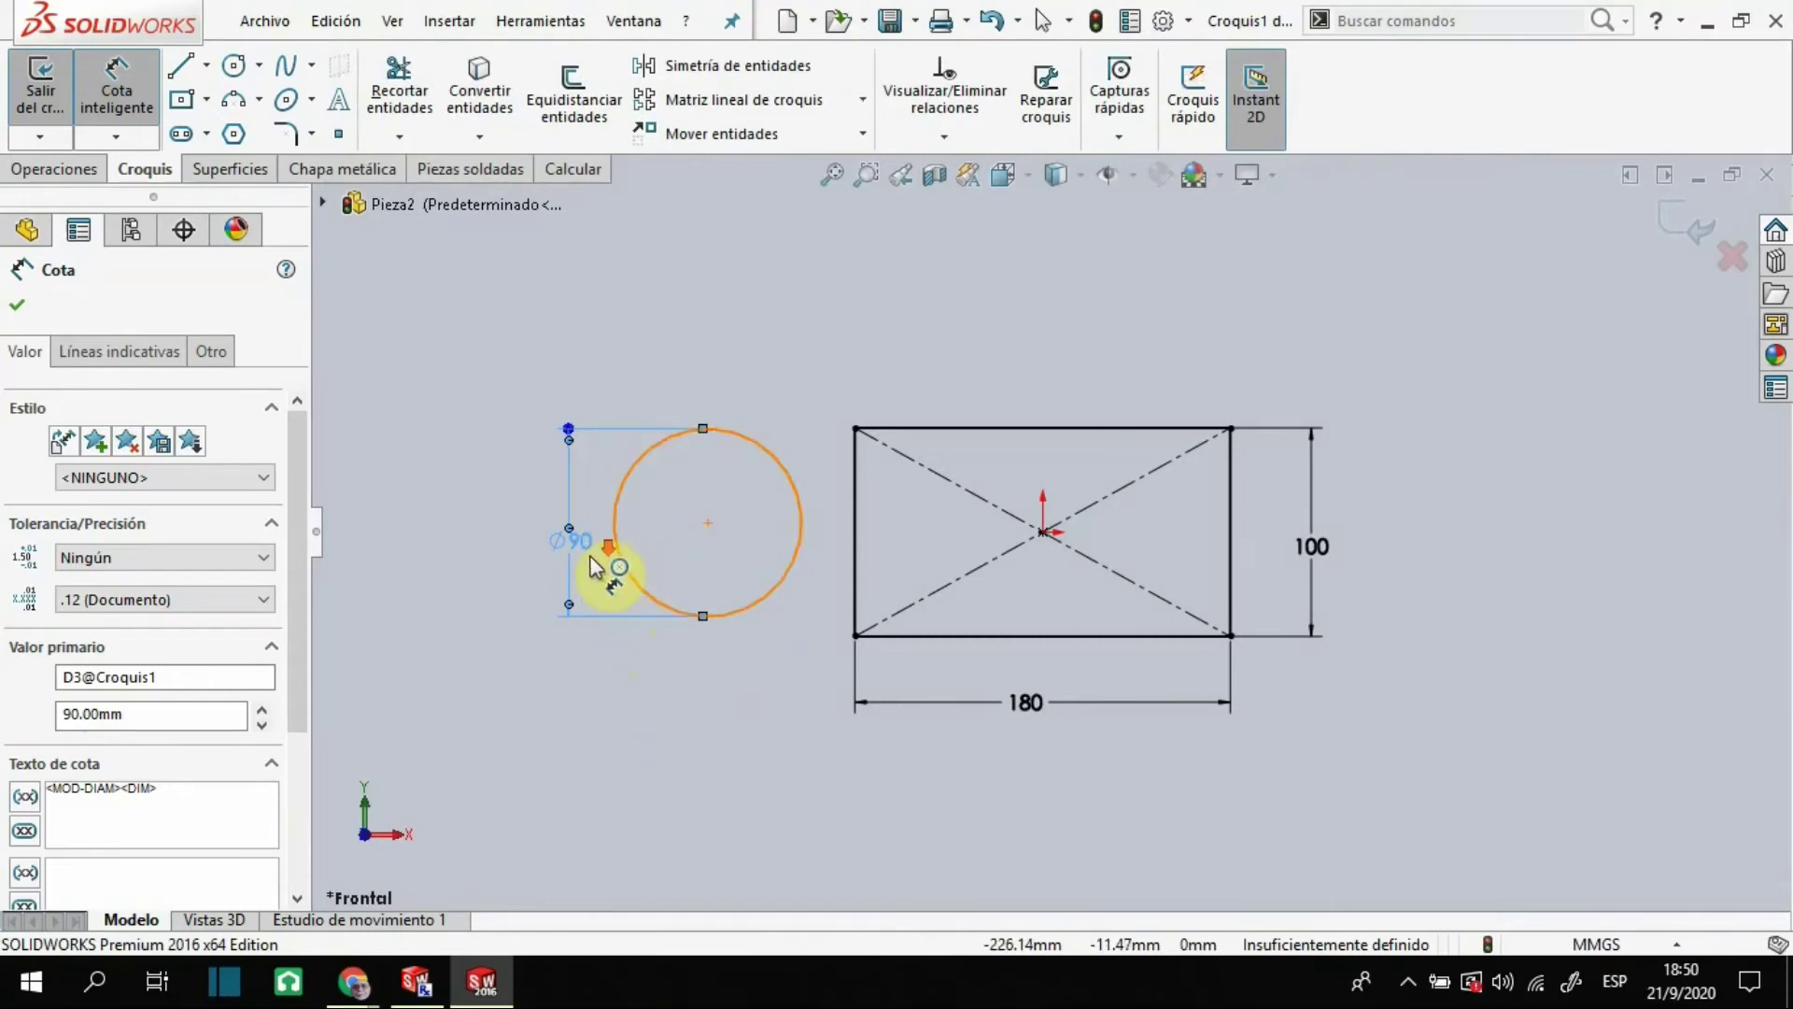
Place the Ø90 dimension at the circle's lower left and nudge the 180 dimension text right
scroll(581, 551, "down", 2)
scroll(601, 588, "up", 1)
scroll(785, 593, "up", 1)
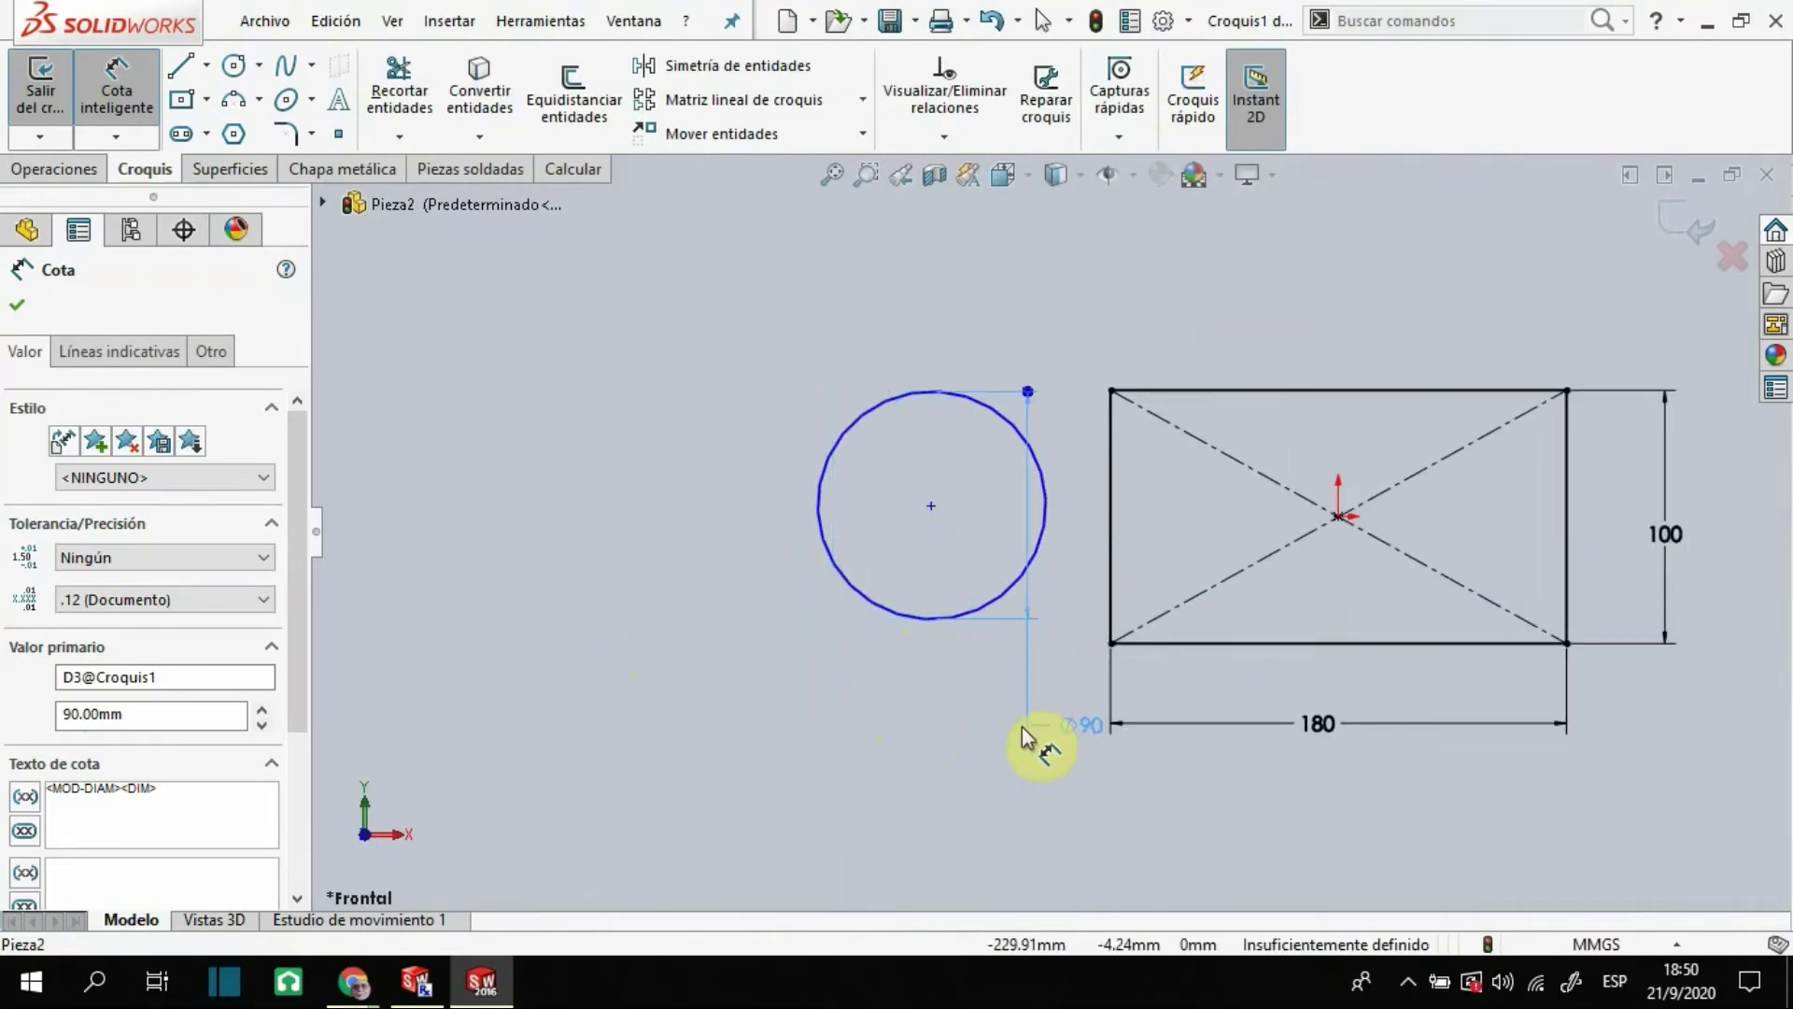
left_click(780, 698)
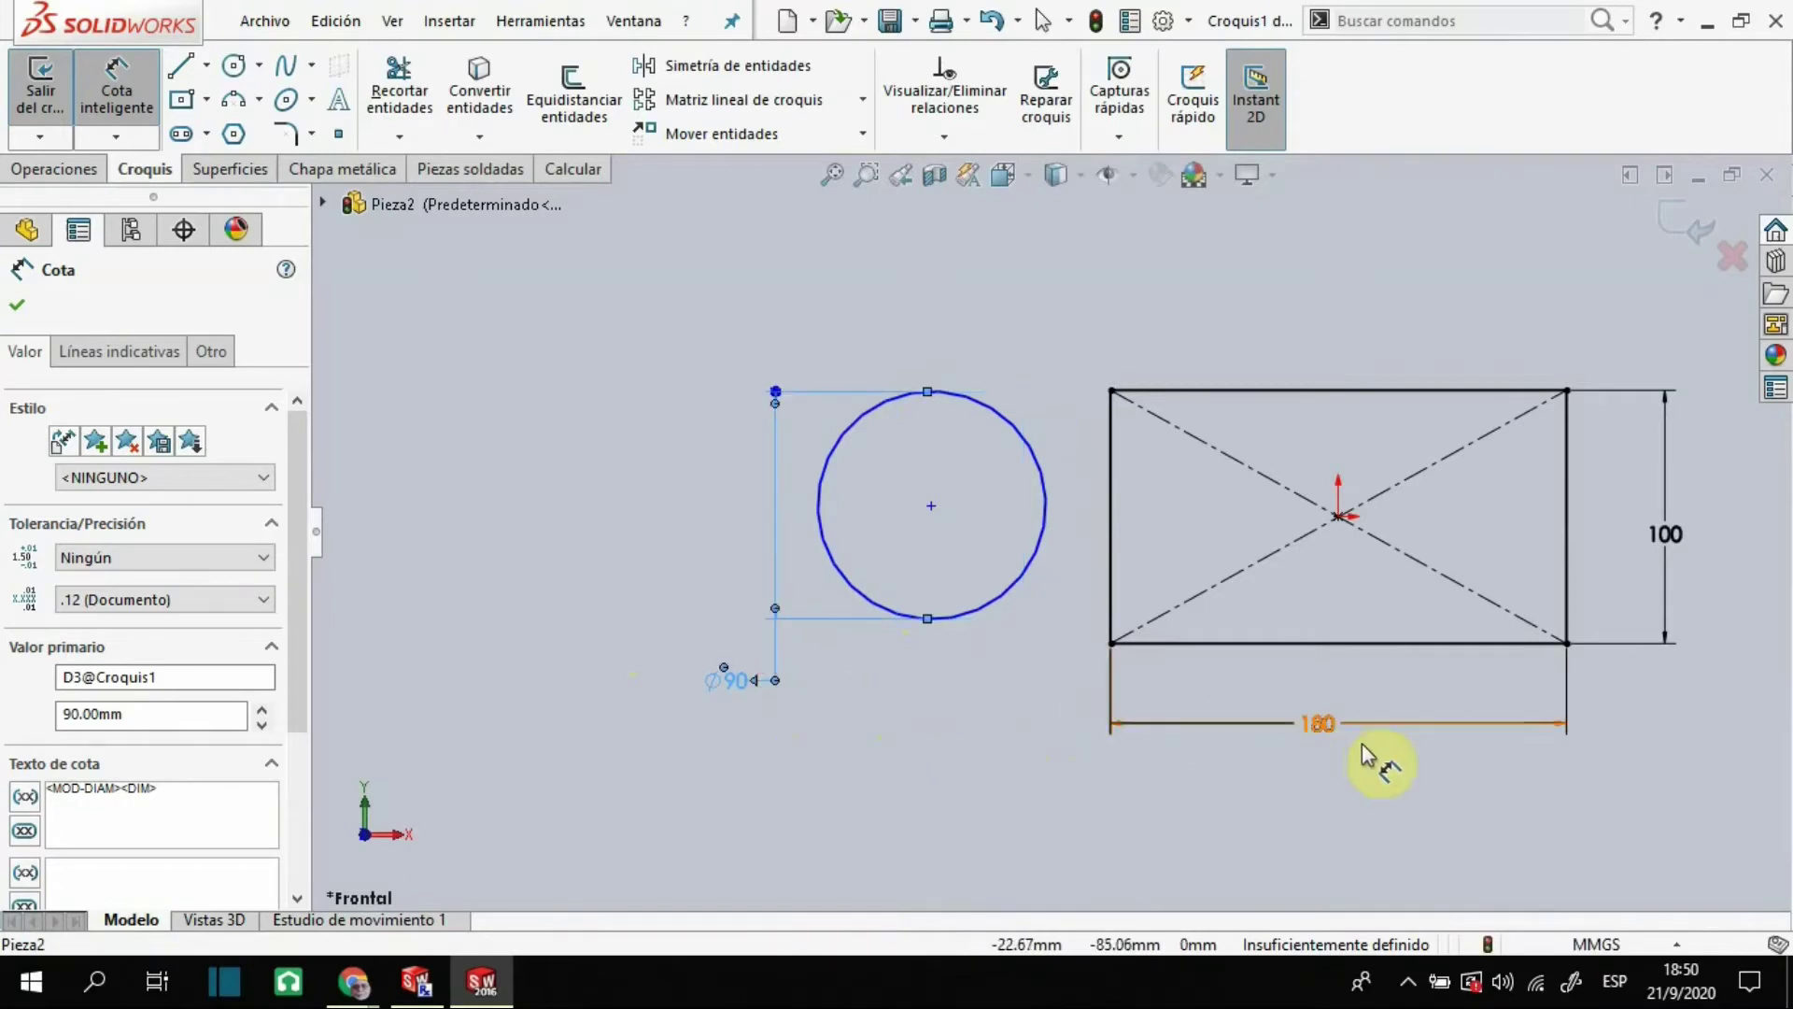
scroll(1345, 743, "down", 1)
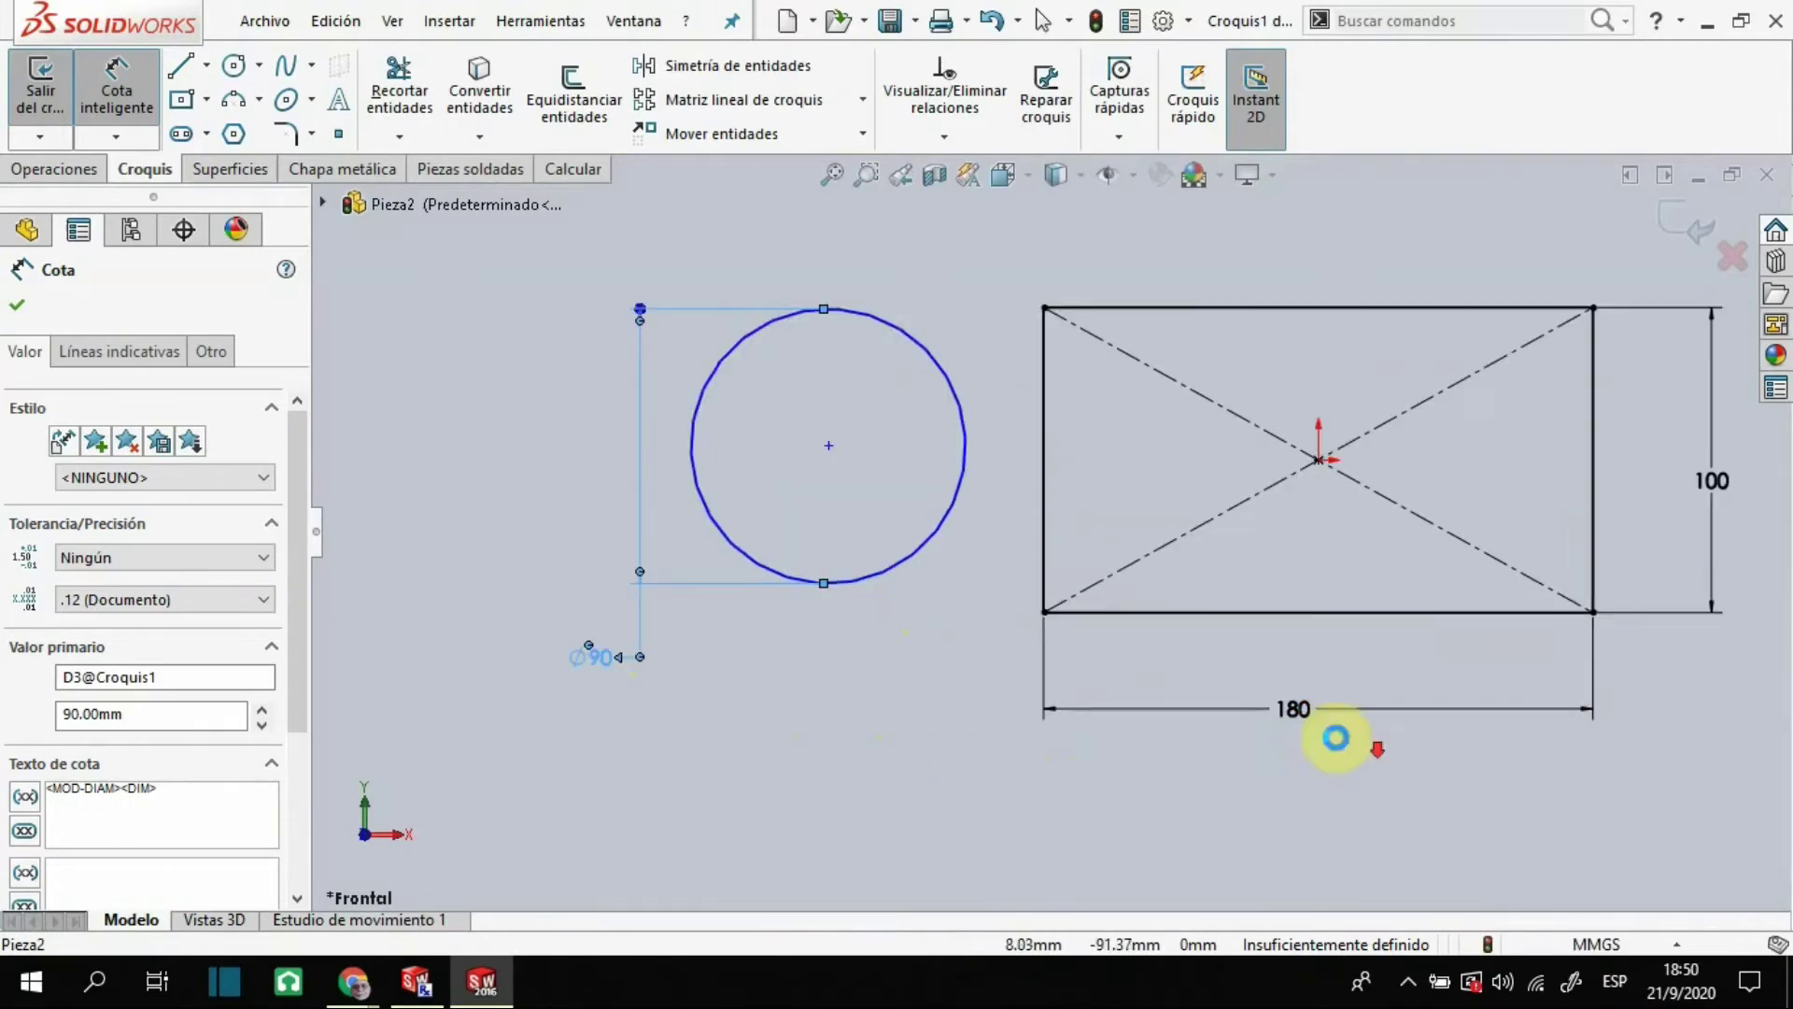
left_click(1723, 462)
left_click_drag(1298, 708, 1347, 727)
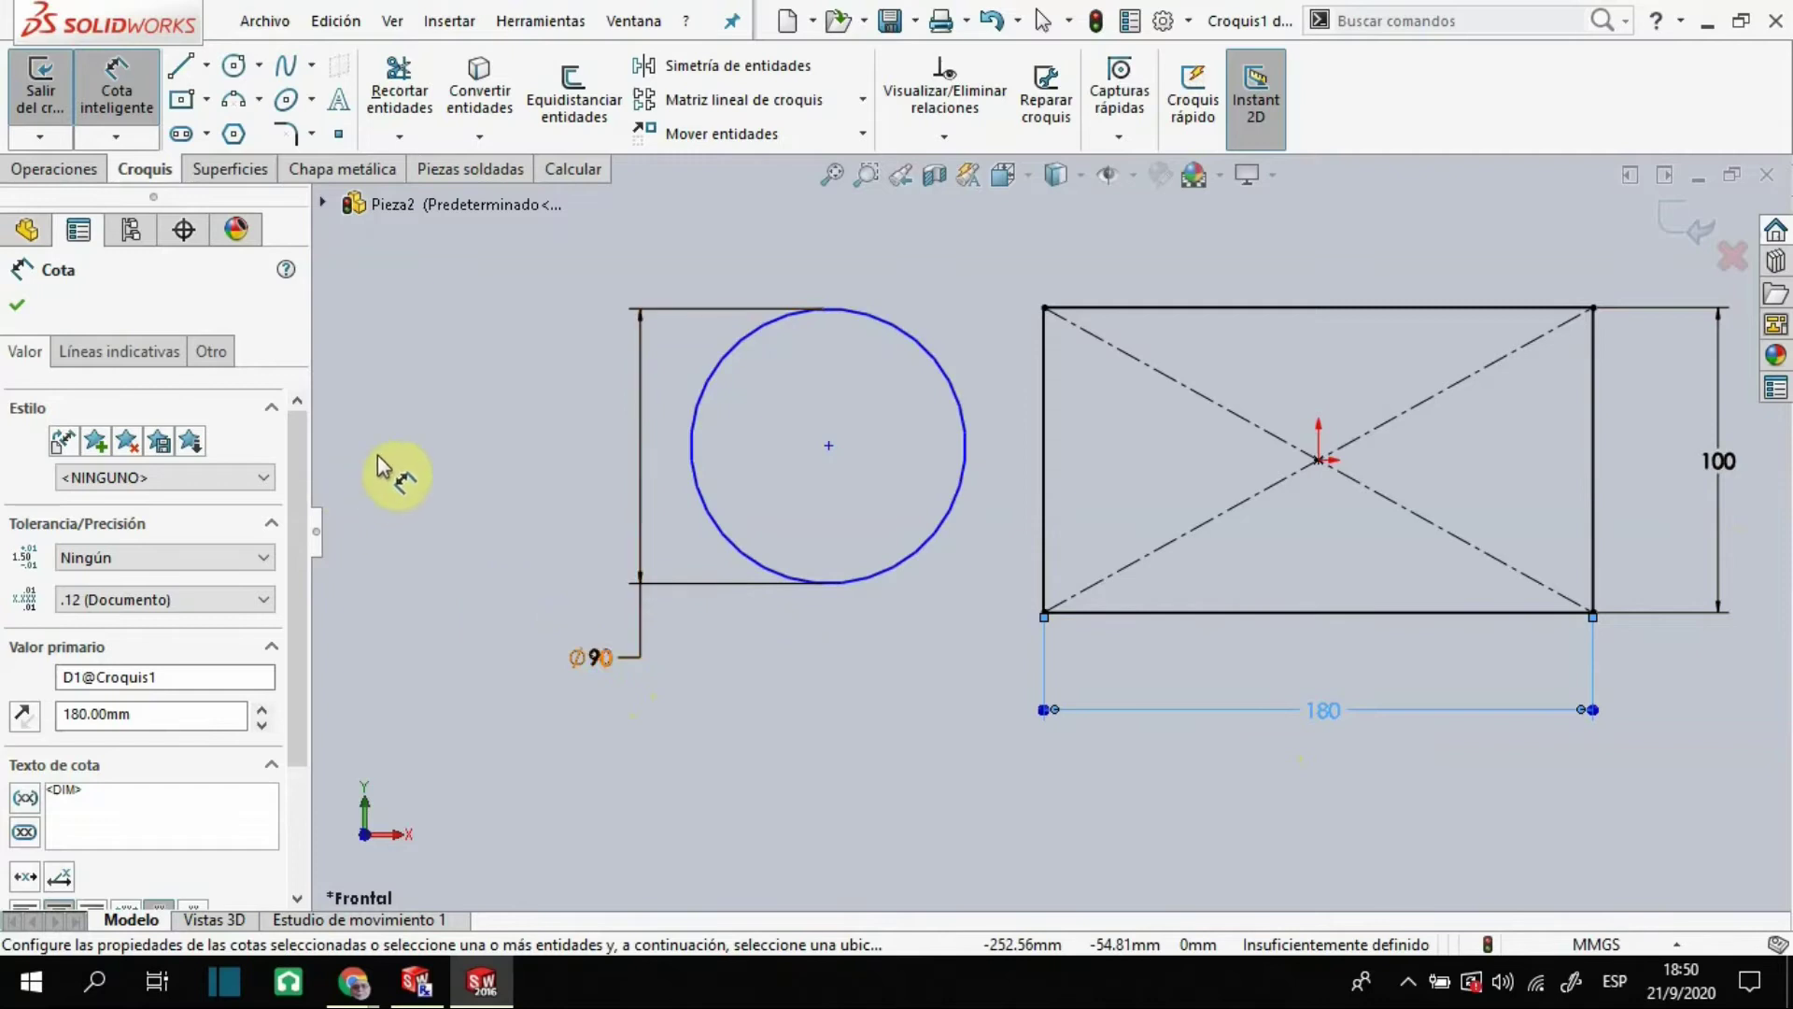
Bring up and dismiss the Ø90 dimension's context menus, clearing the selection
left_click(680, 594)
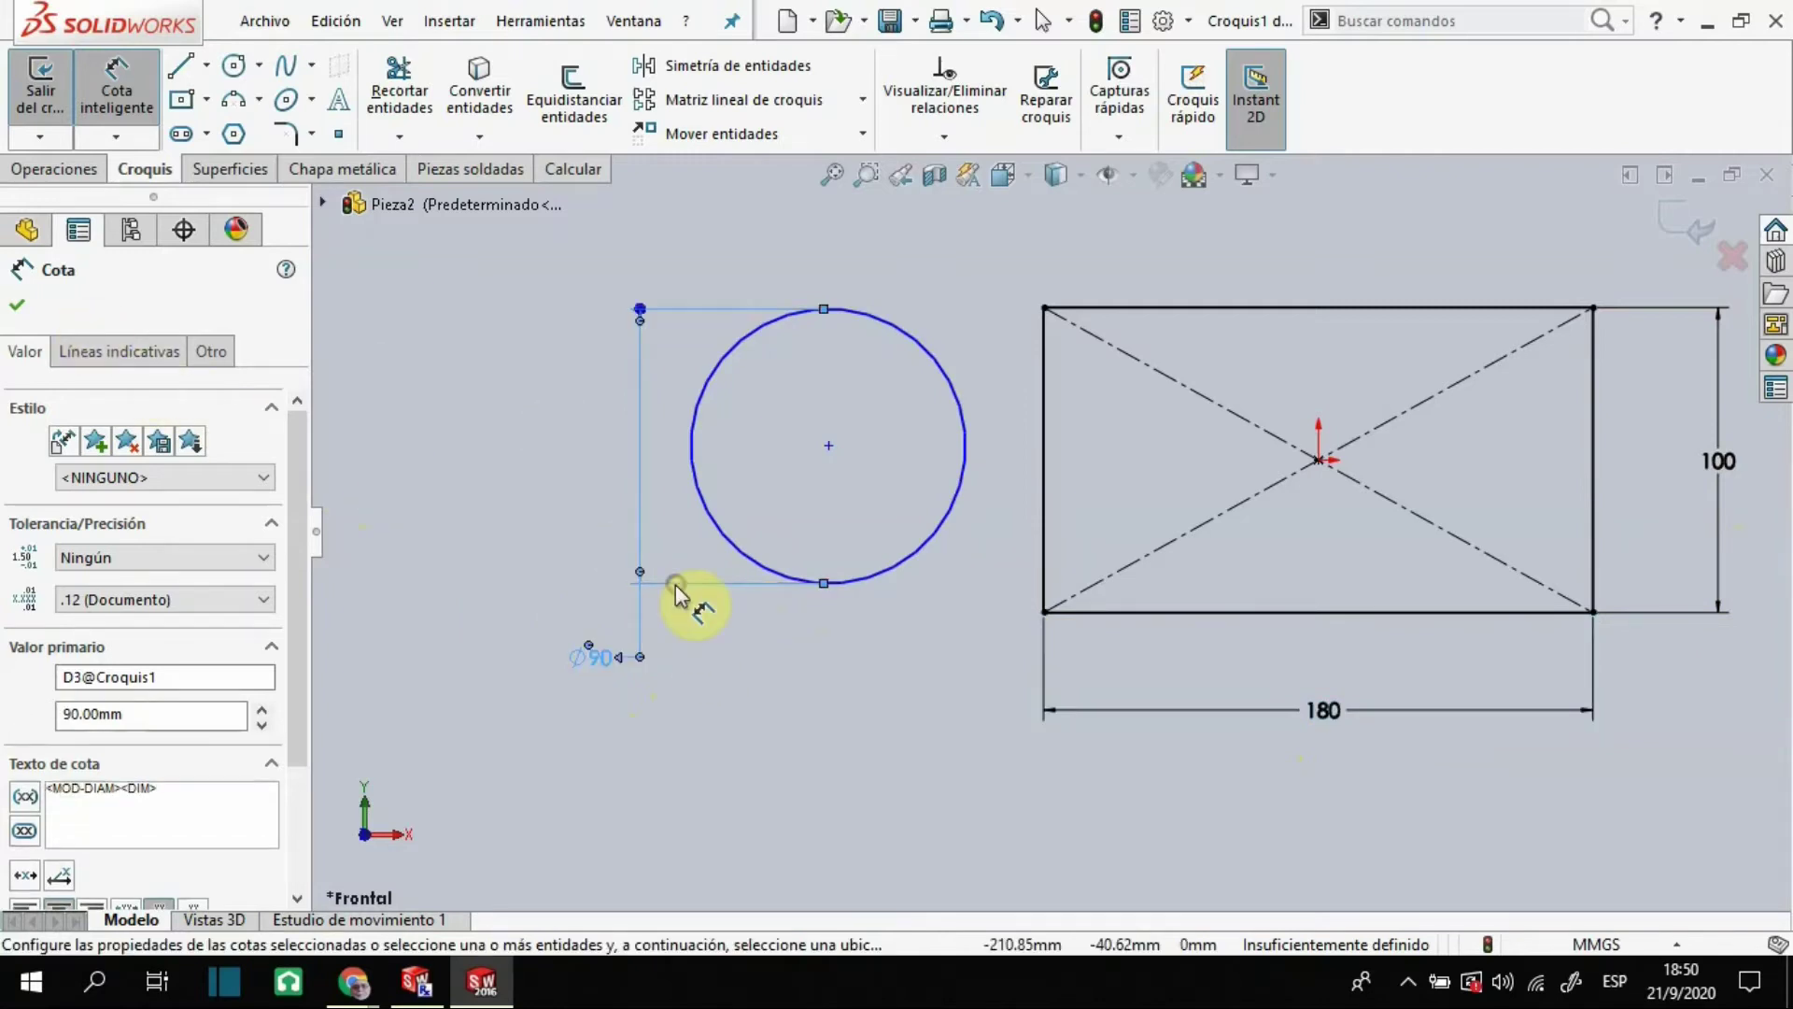
right_click(675, 585)
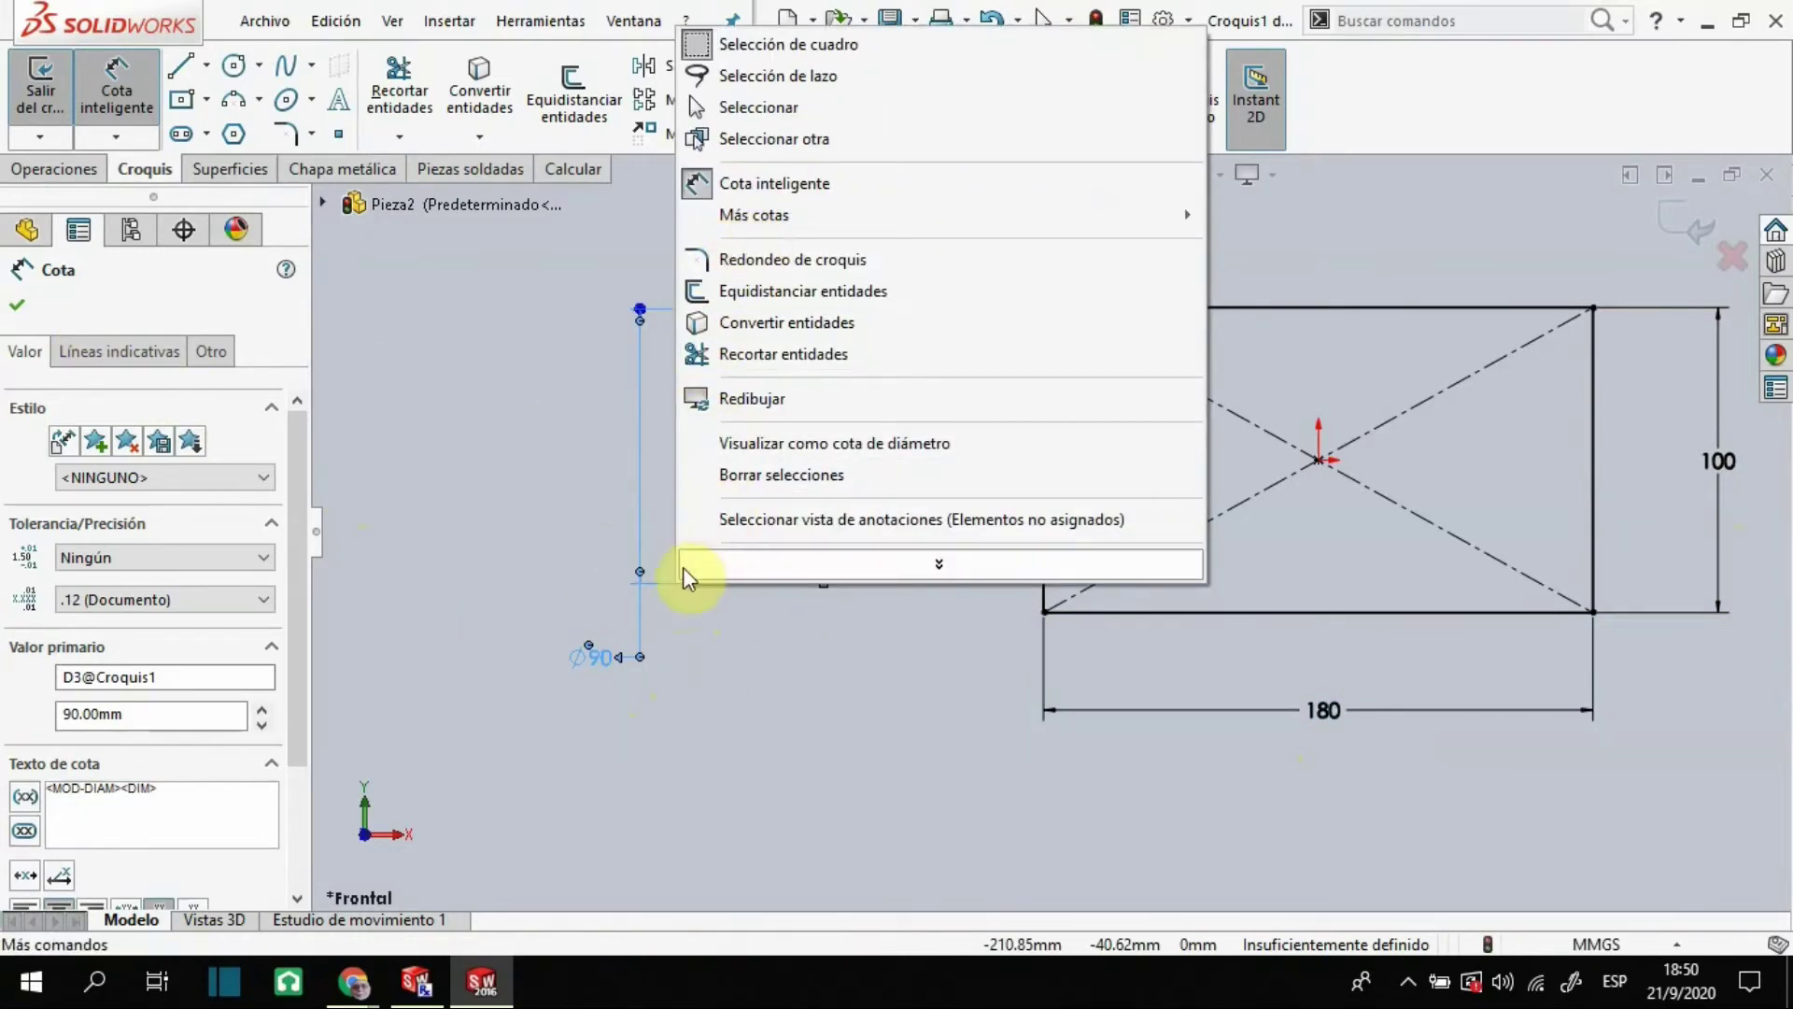
left_click(628, 594)
right_click(687, 589)
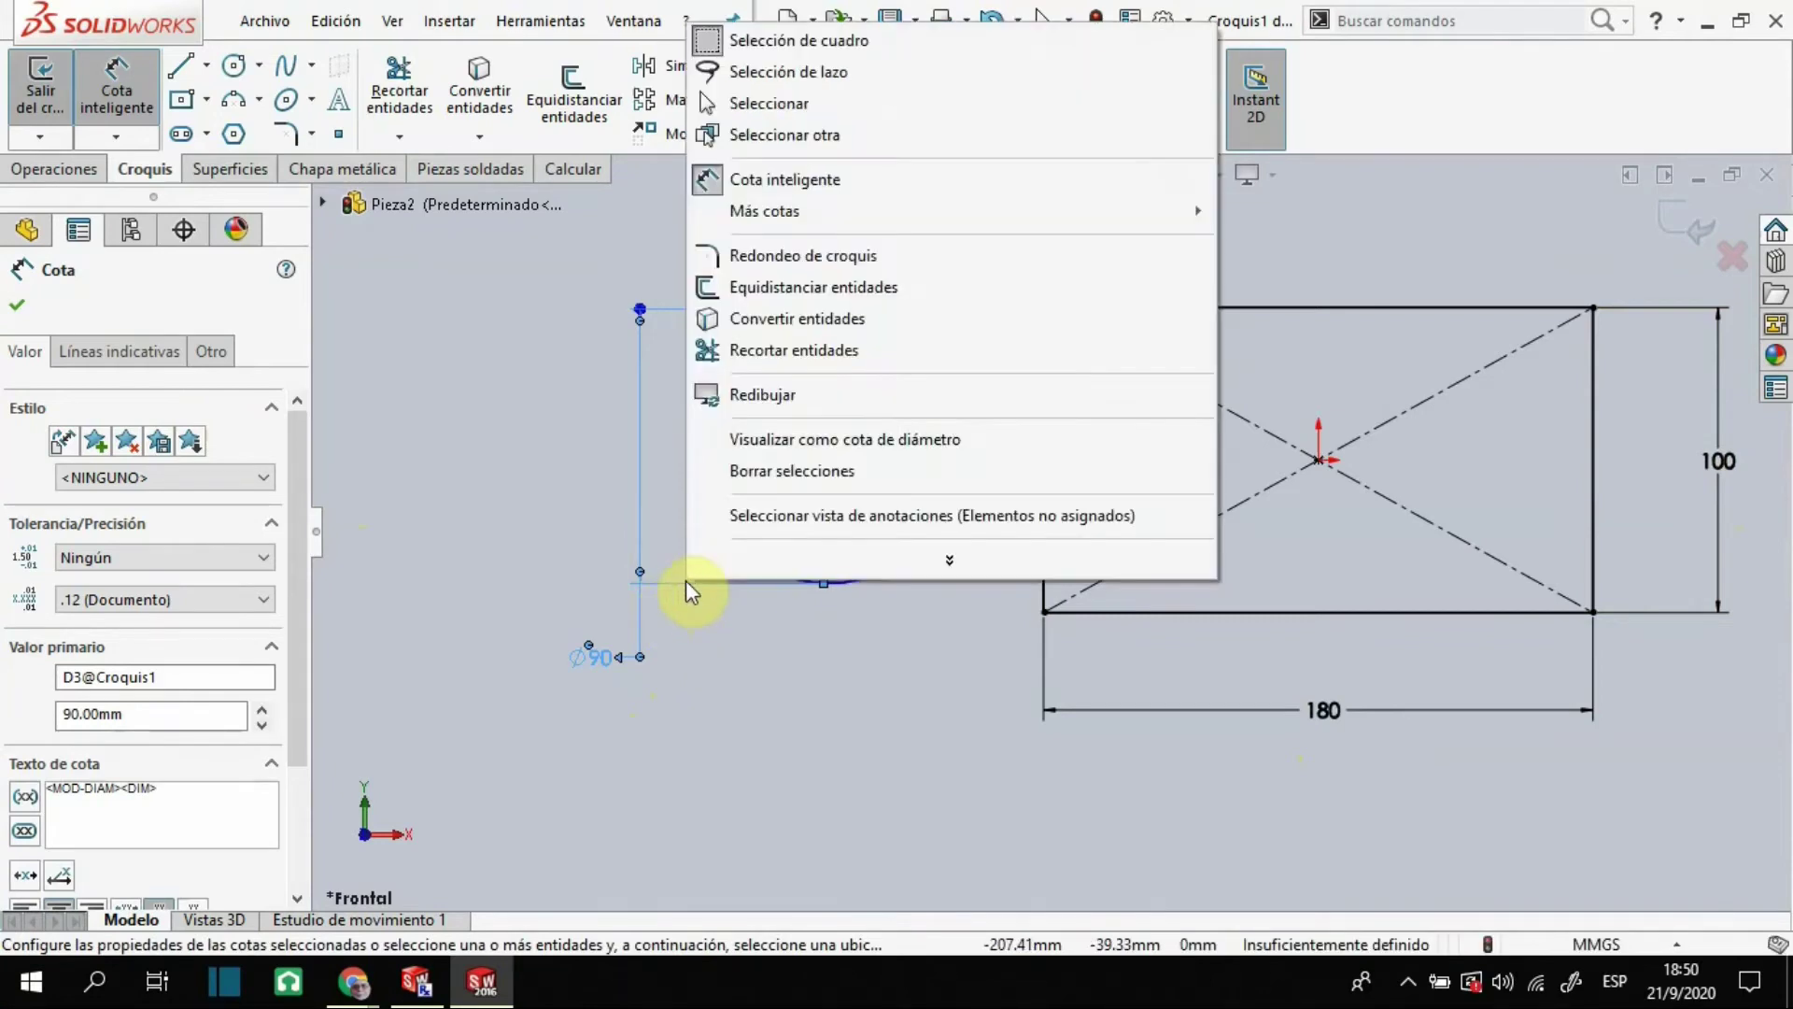
left_click(685, 586)
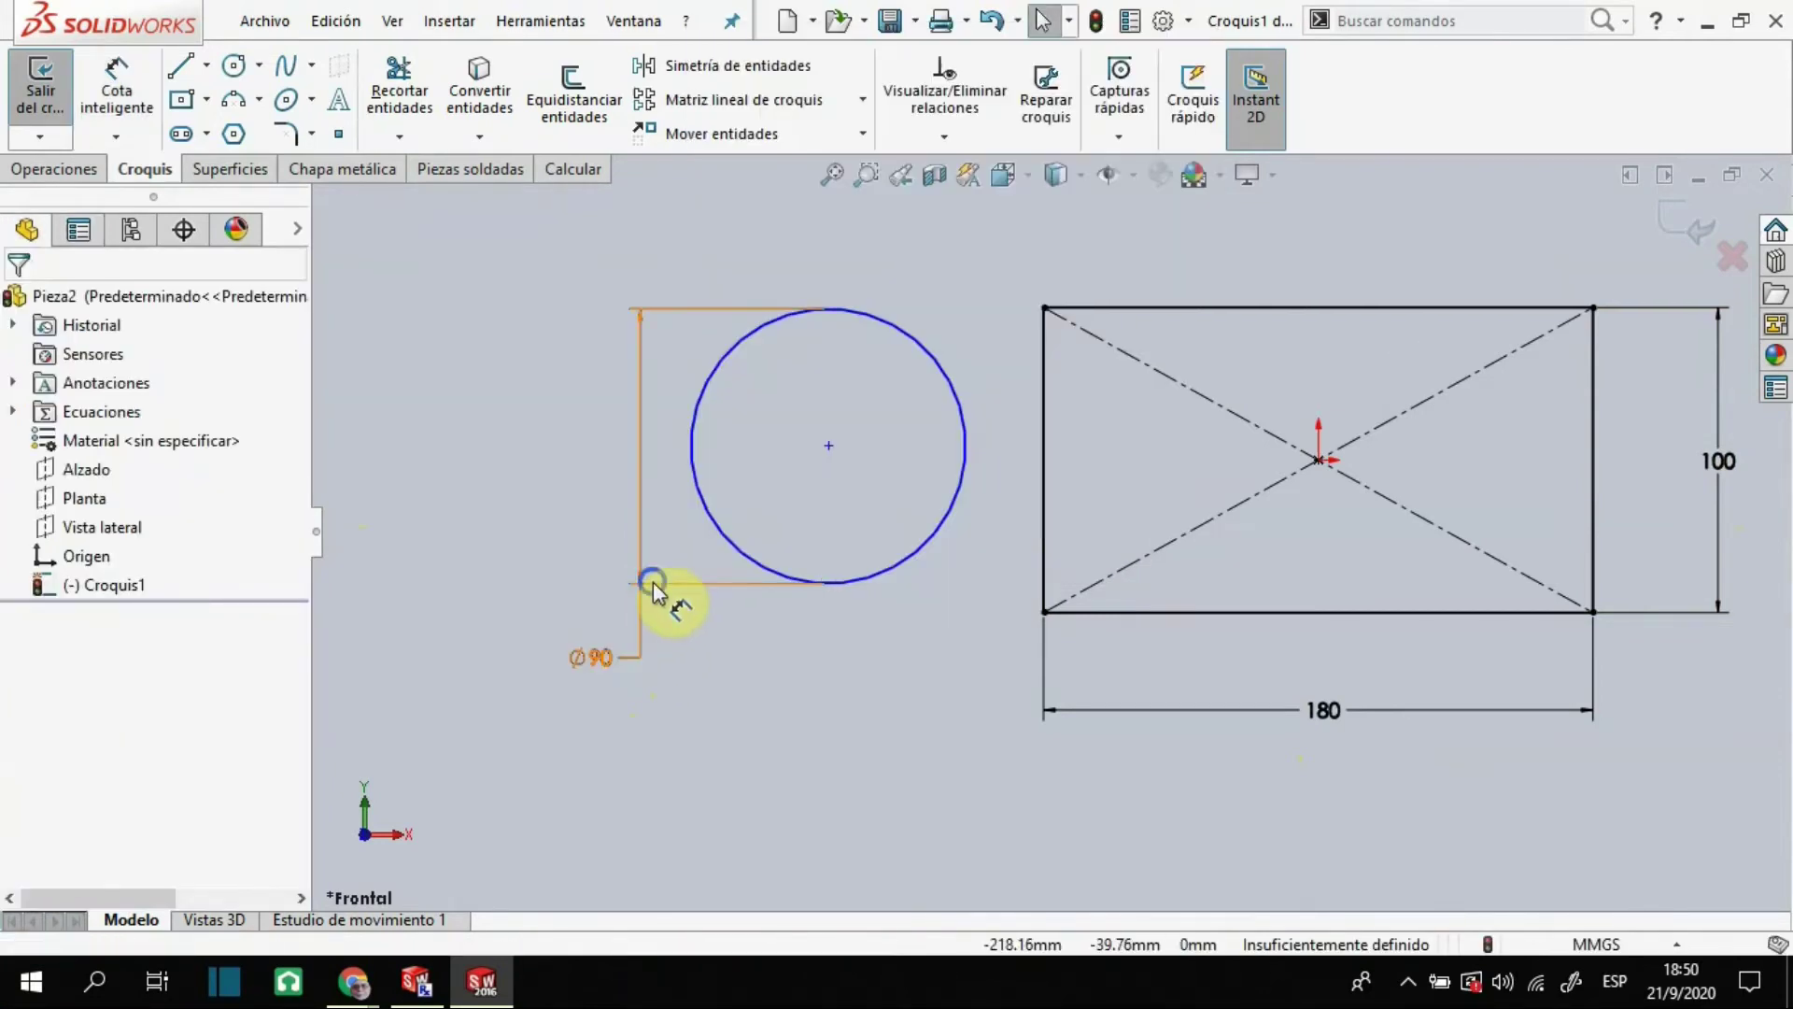
Delete the existing Ø90 dimension from the circle
left_click(653, 590)
right_click(654, 592)
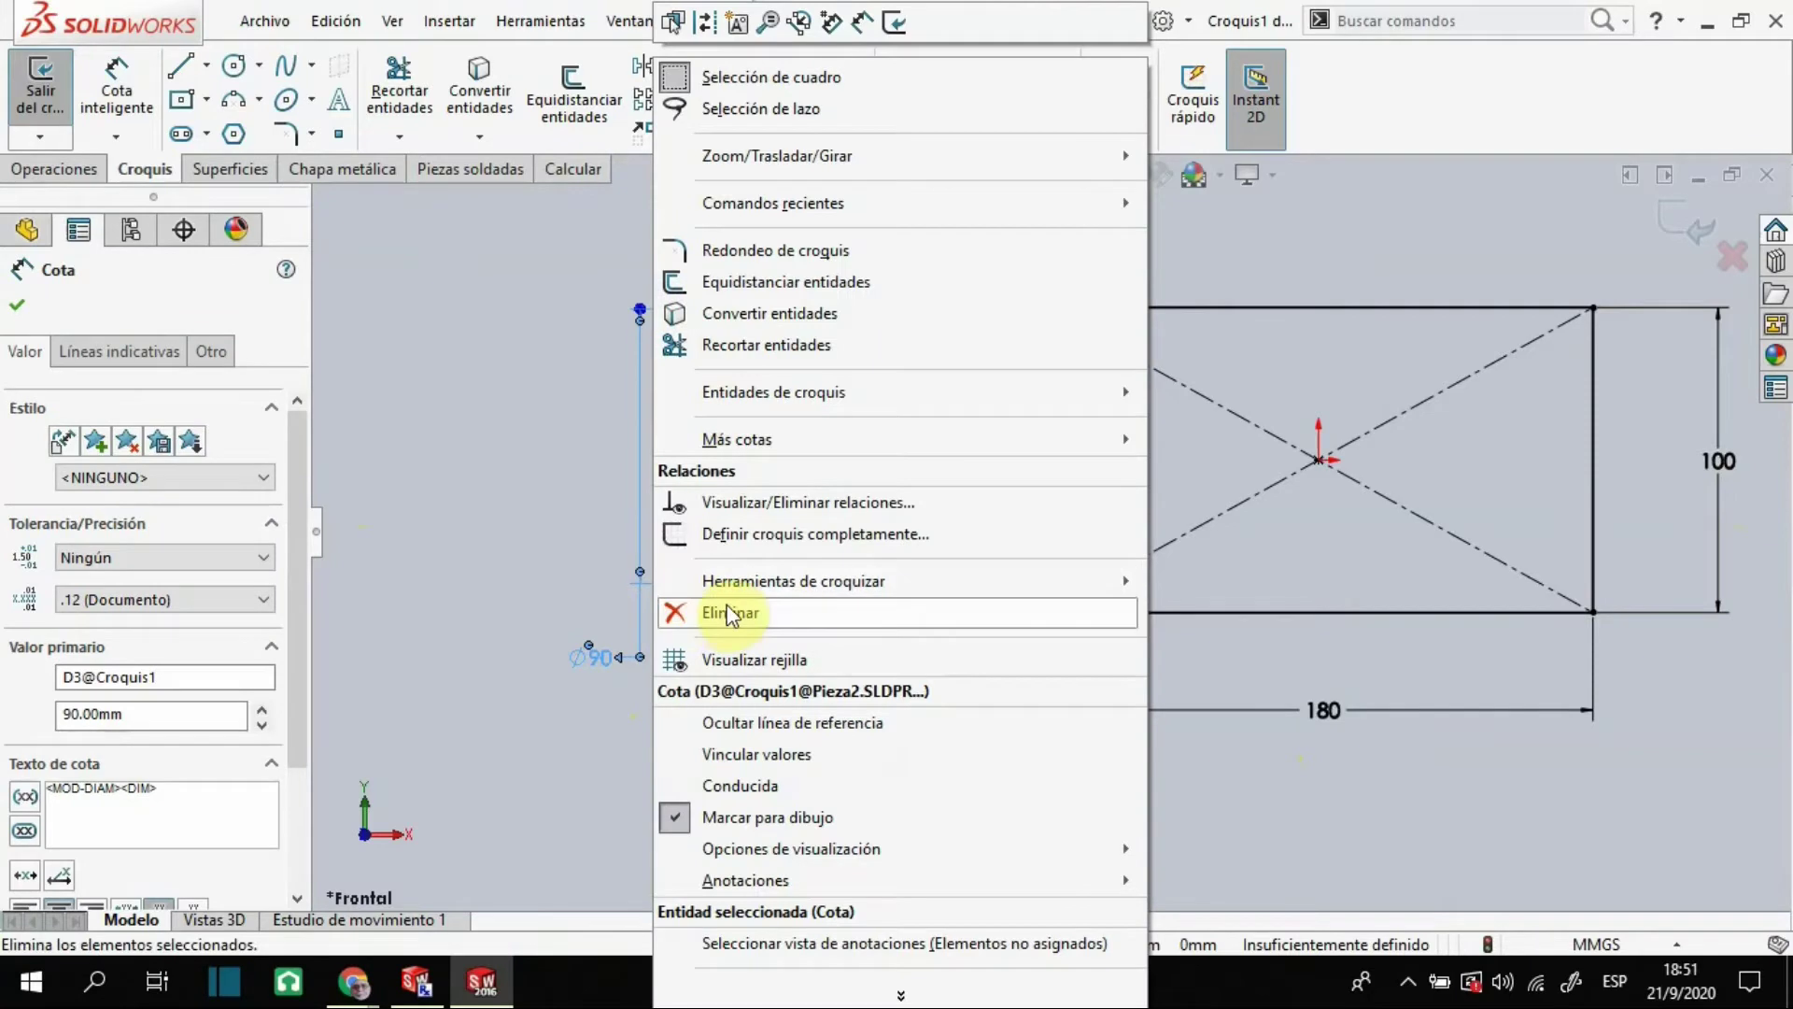
left_click(659, 593)
key("Delete")
Re-dimension the circle with a 90 mm diameter placed below-left of it
left_click(116, 80)
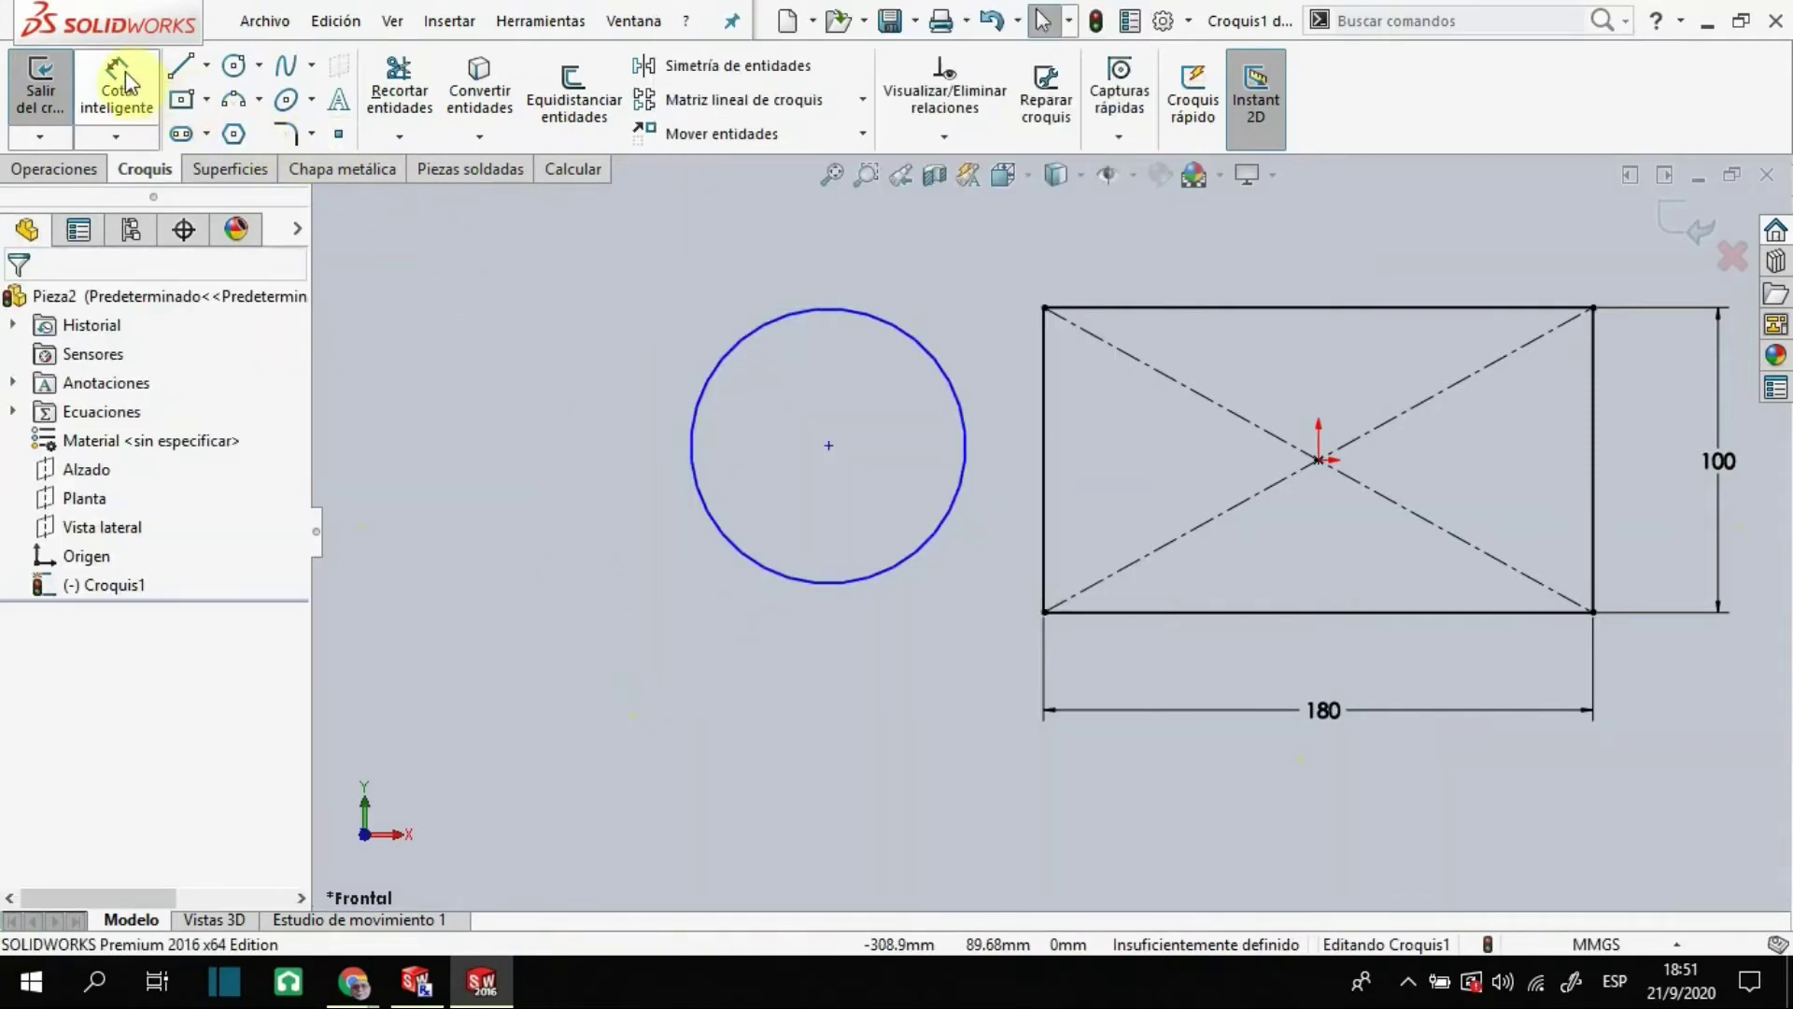
left_click(766, 568)
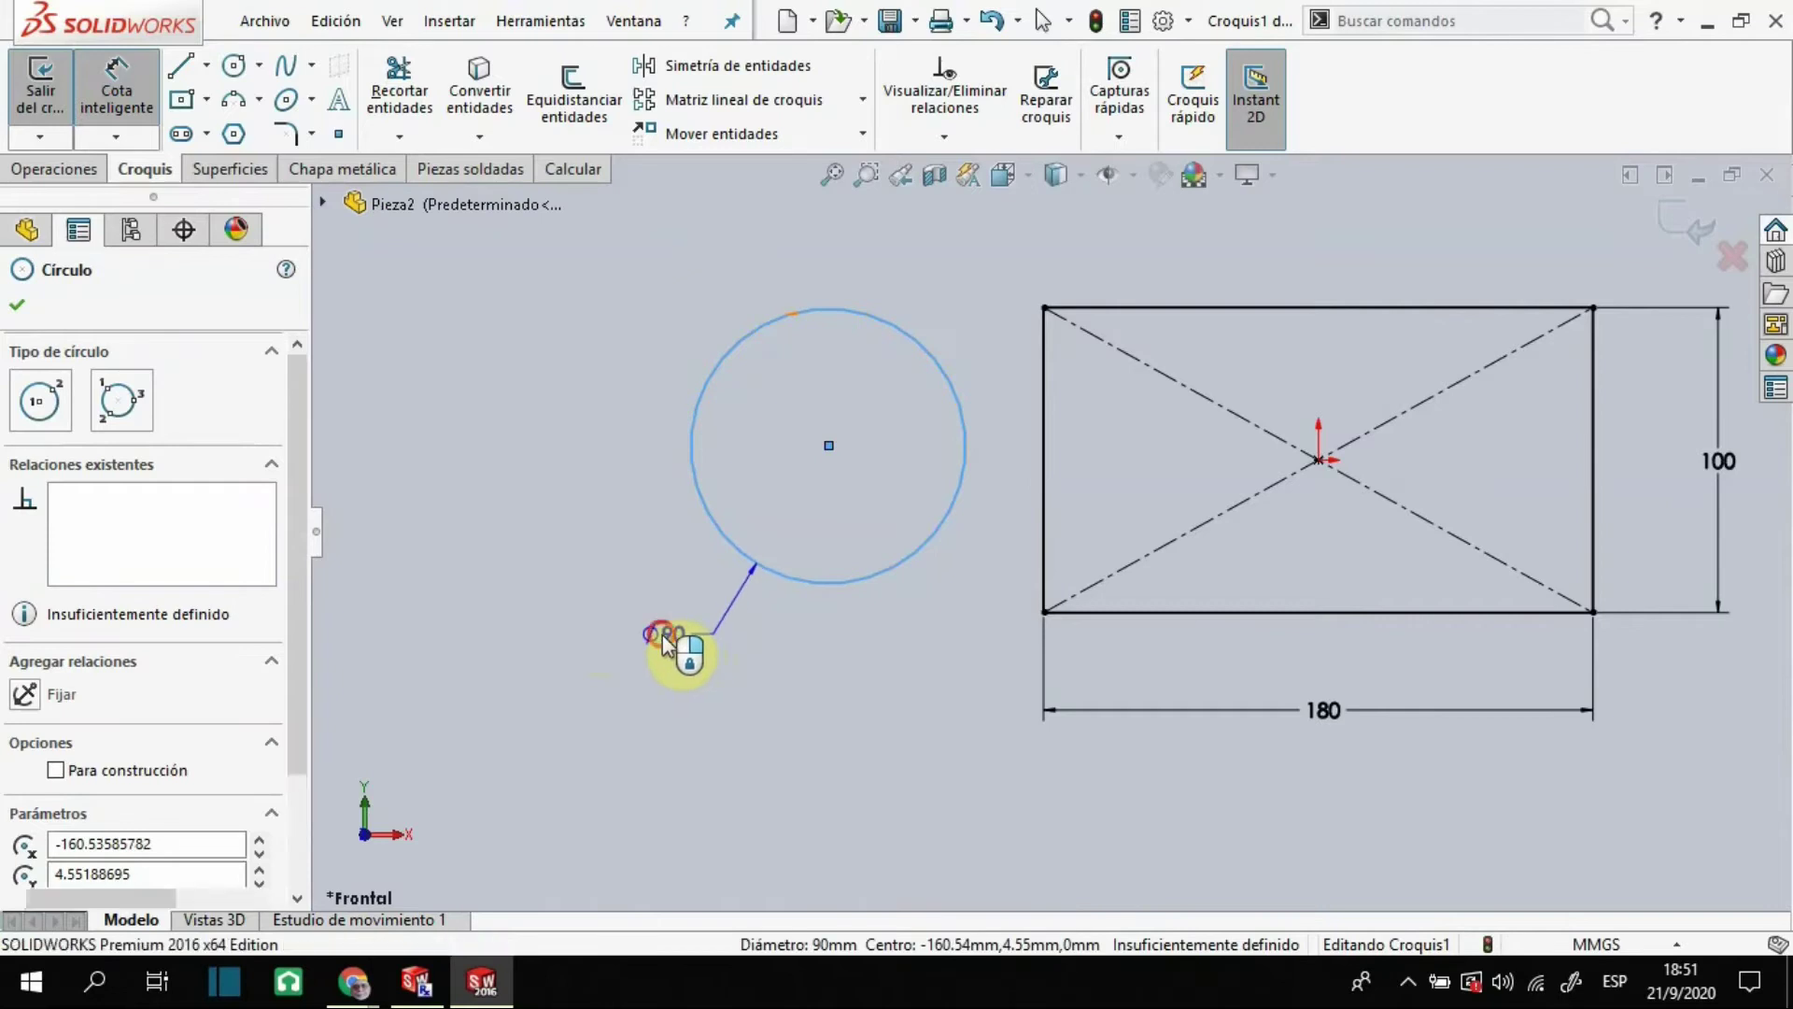
left_click(692, 653)
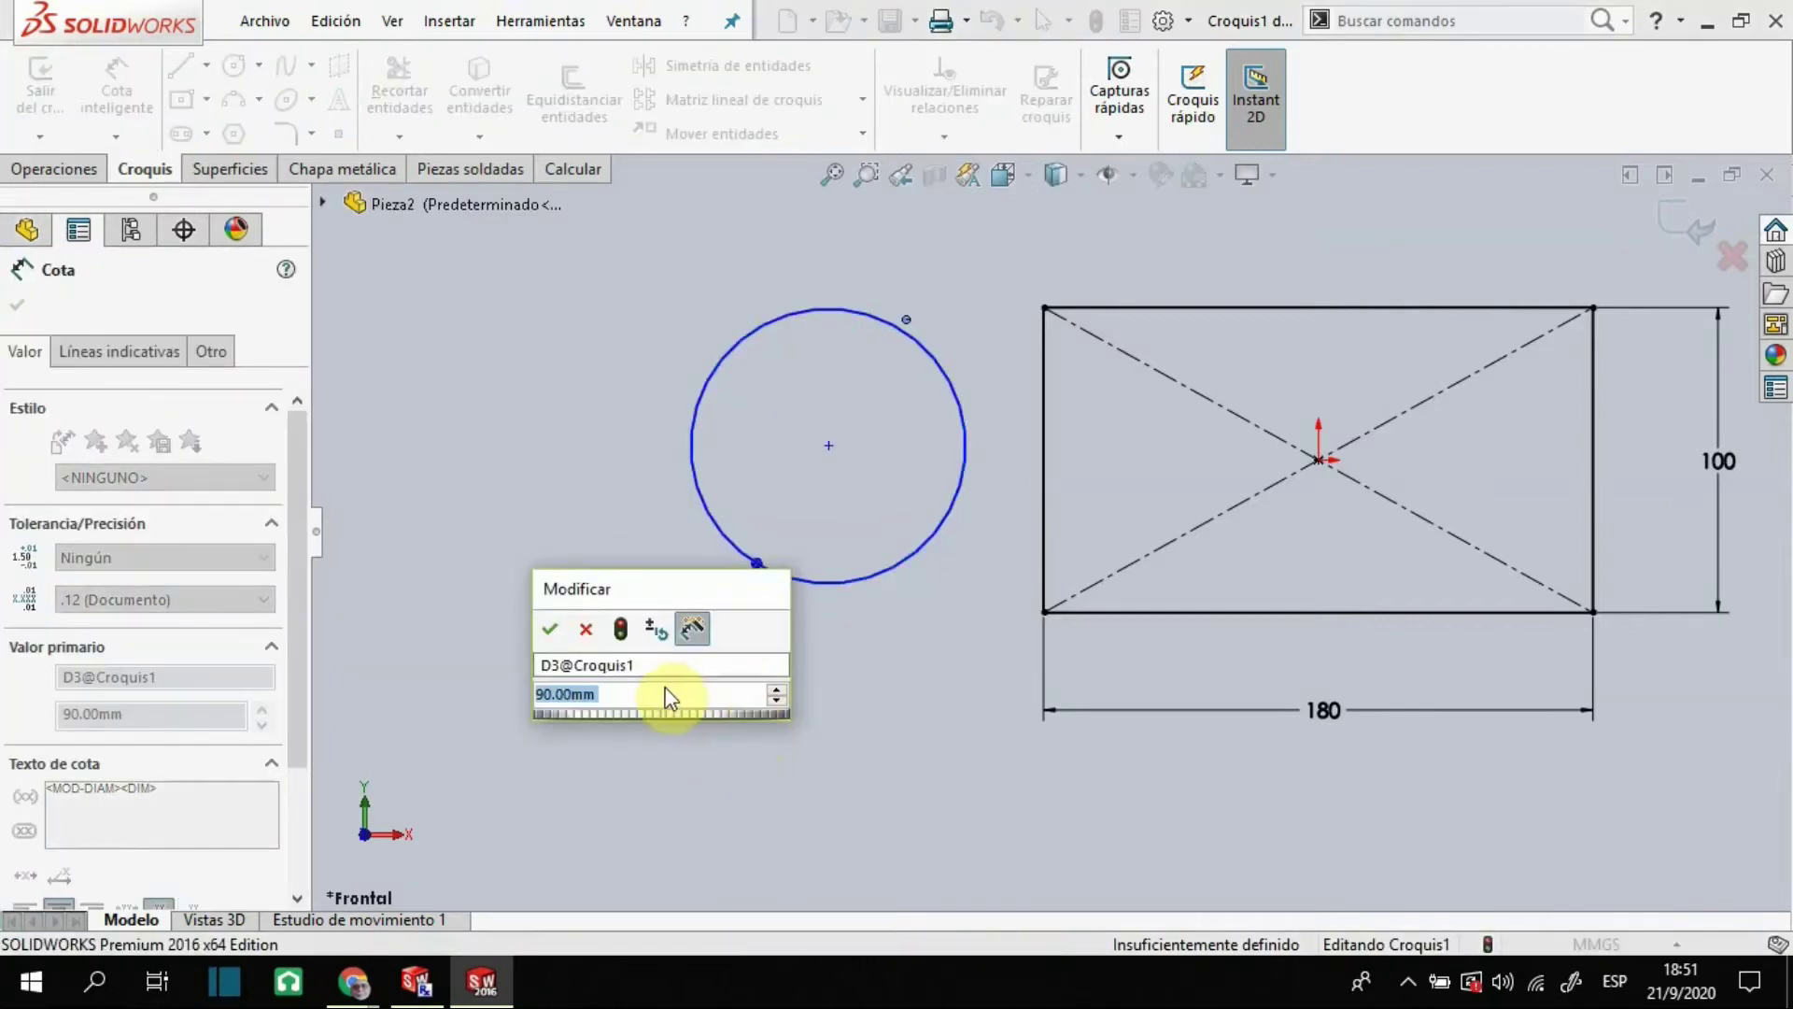
left_click(555, 629)
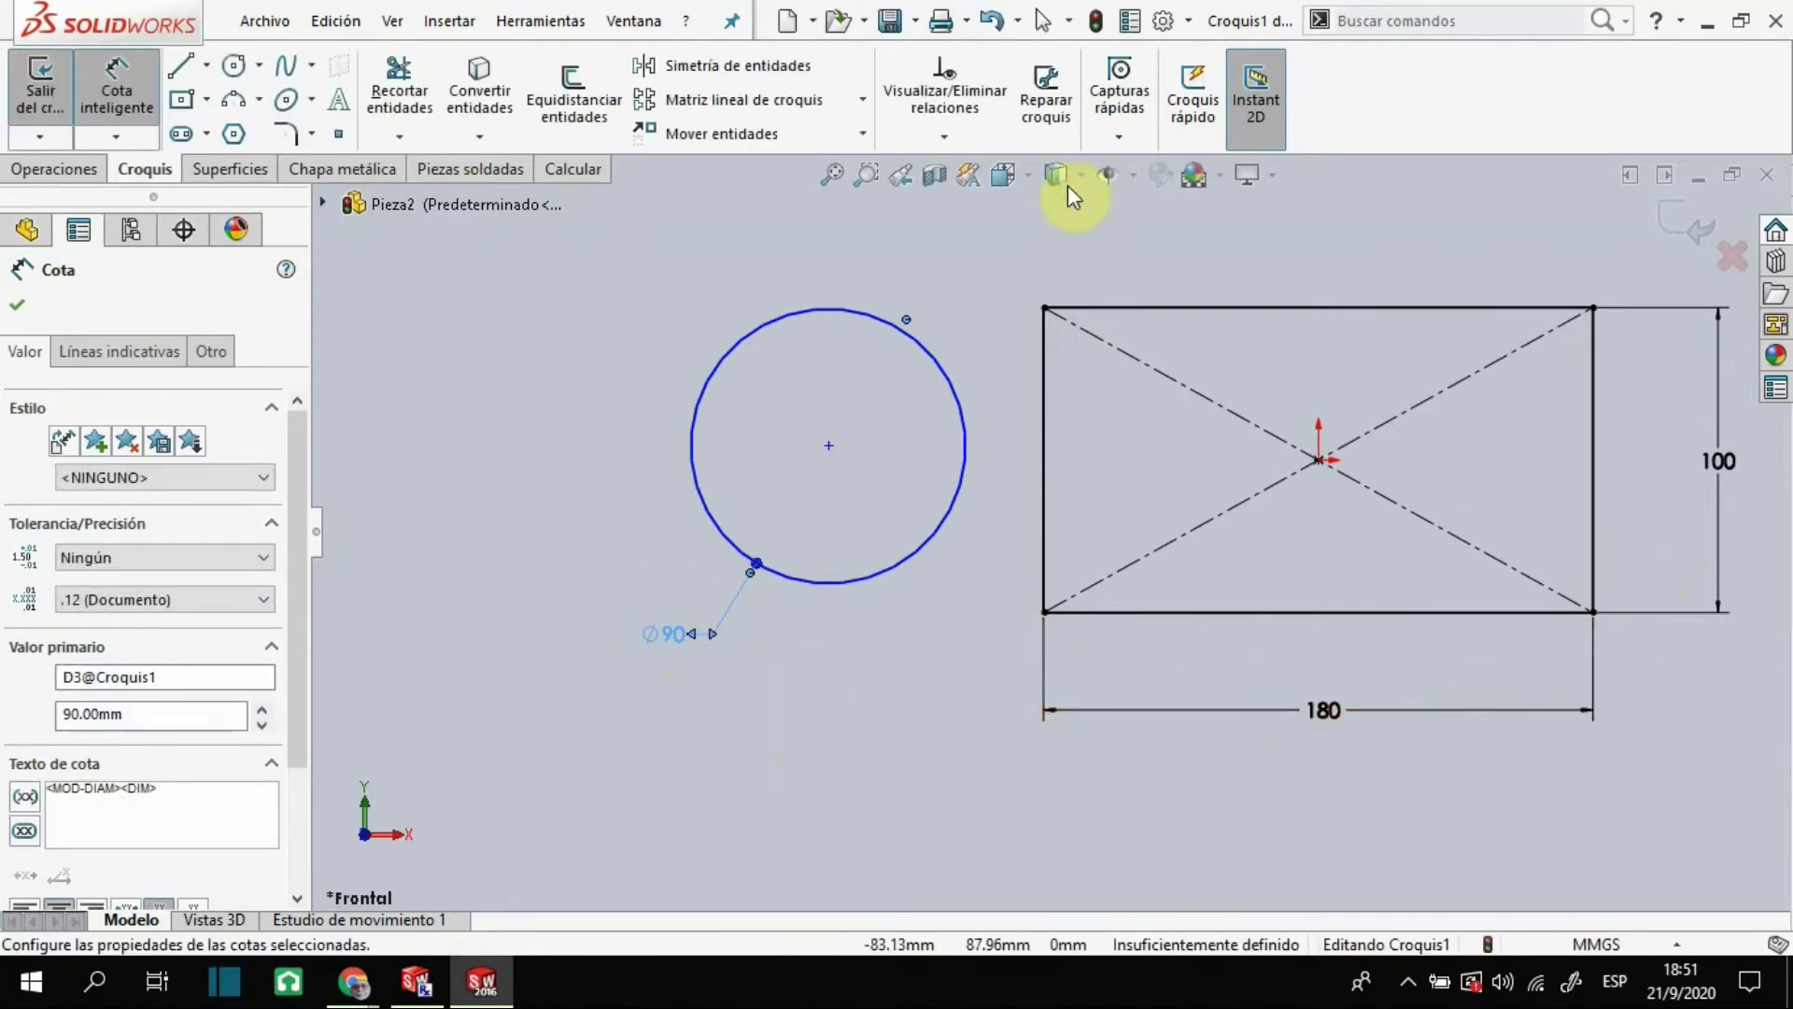
Set the document's drawing standard to ISO, then exit the sketch to reach the discard prompt
left_click(1189, 26)
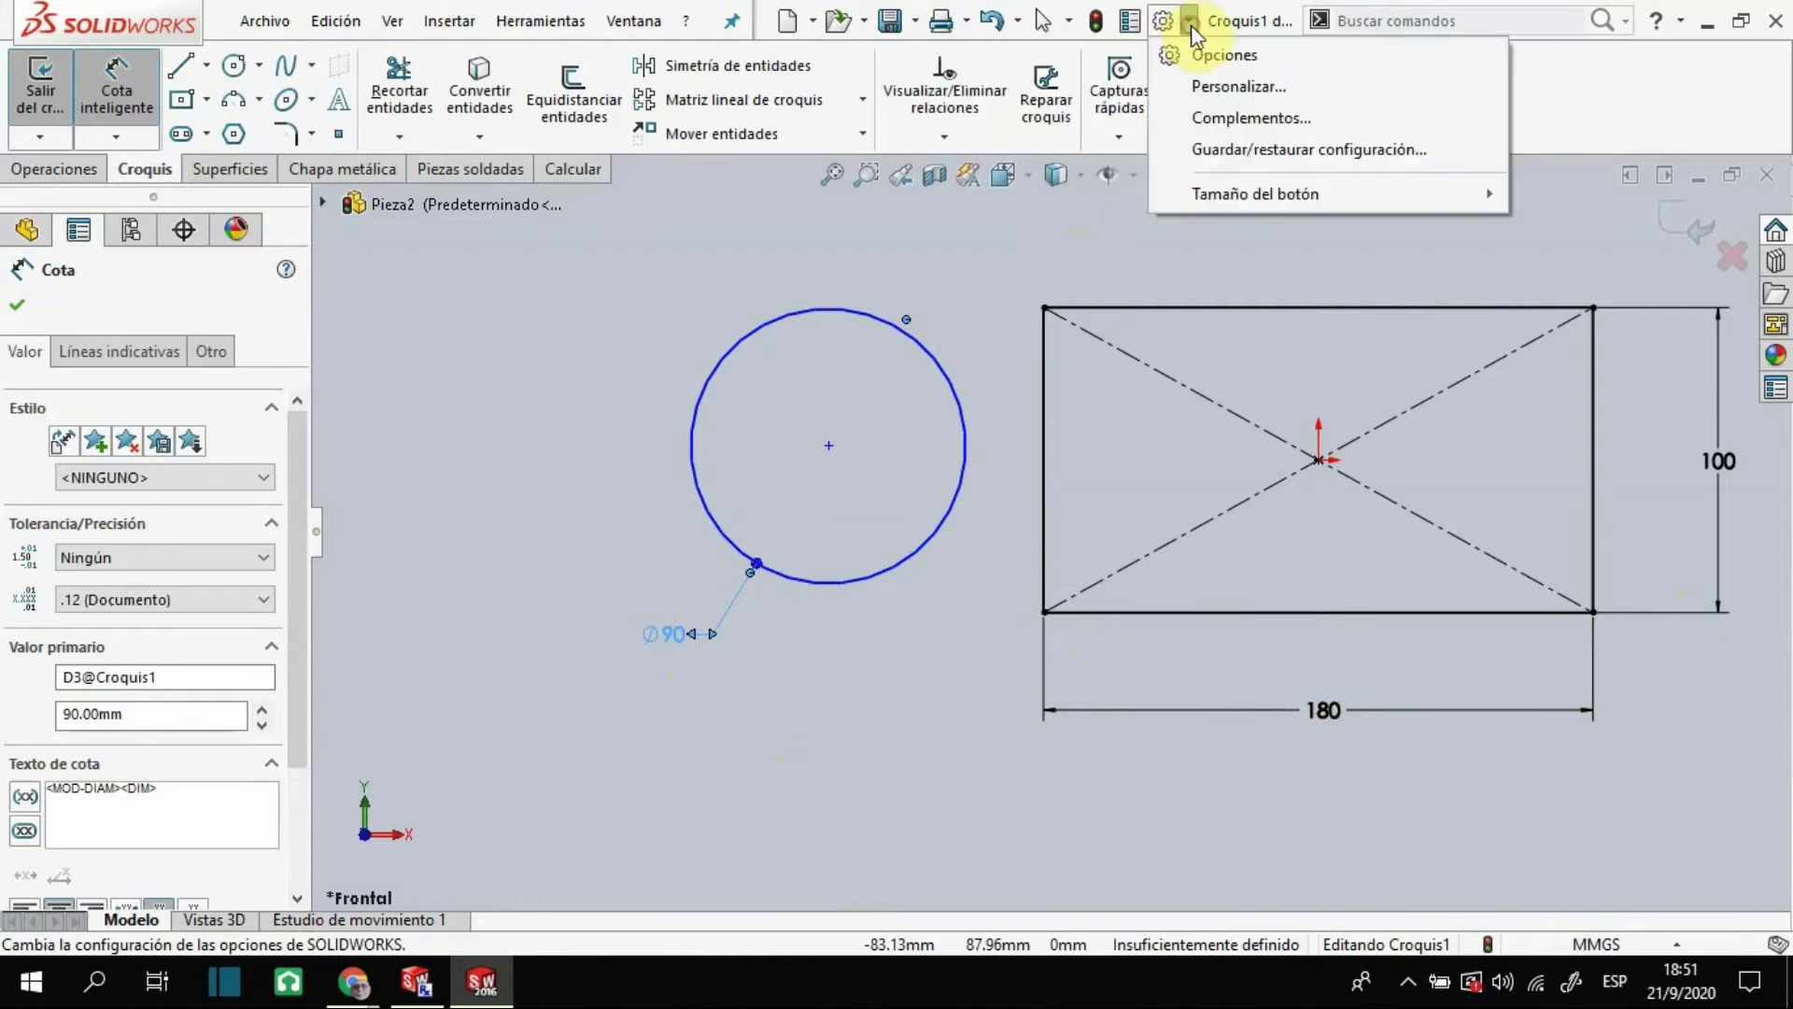
left_click(1224, 56)
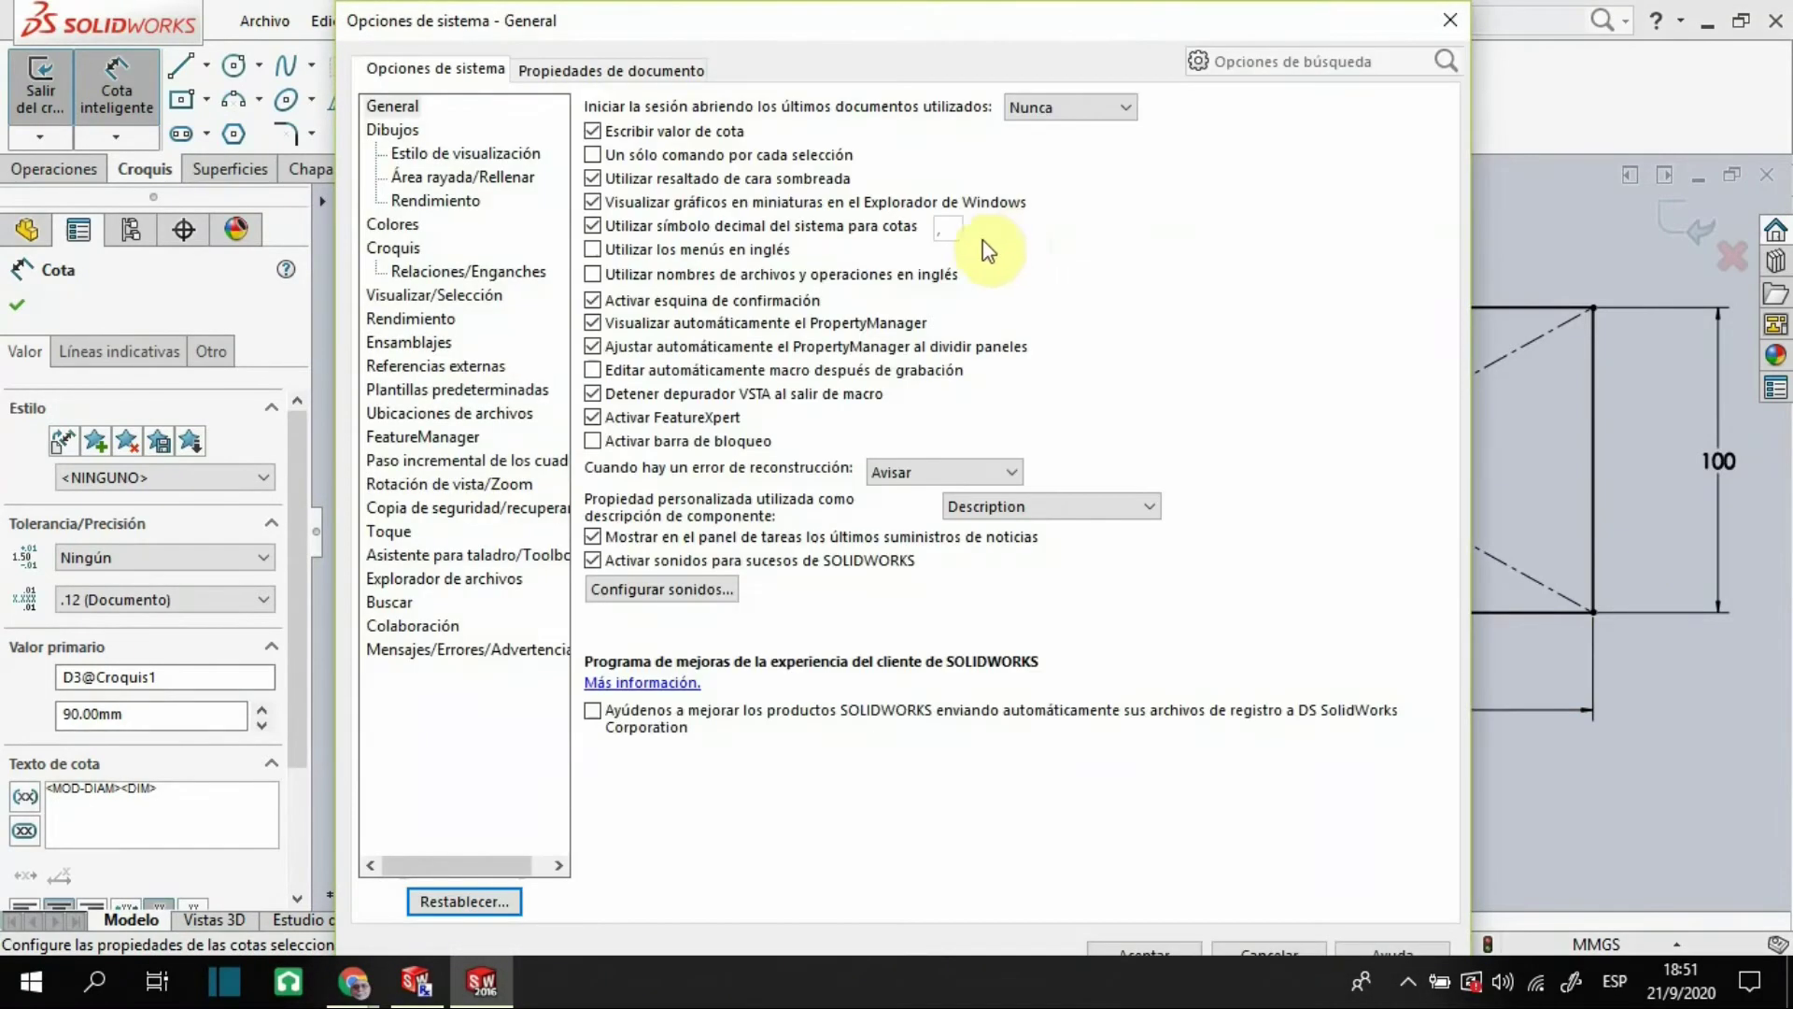
left_click(591, 72)
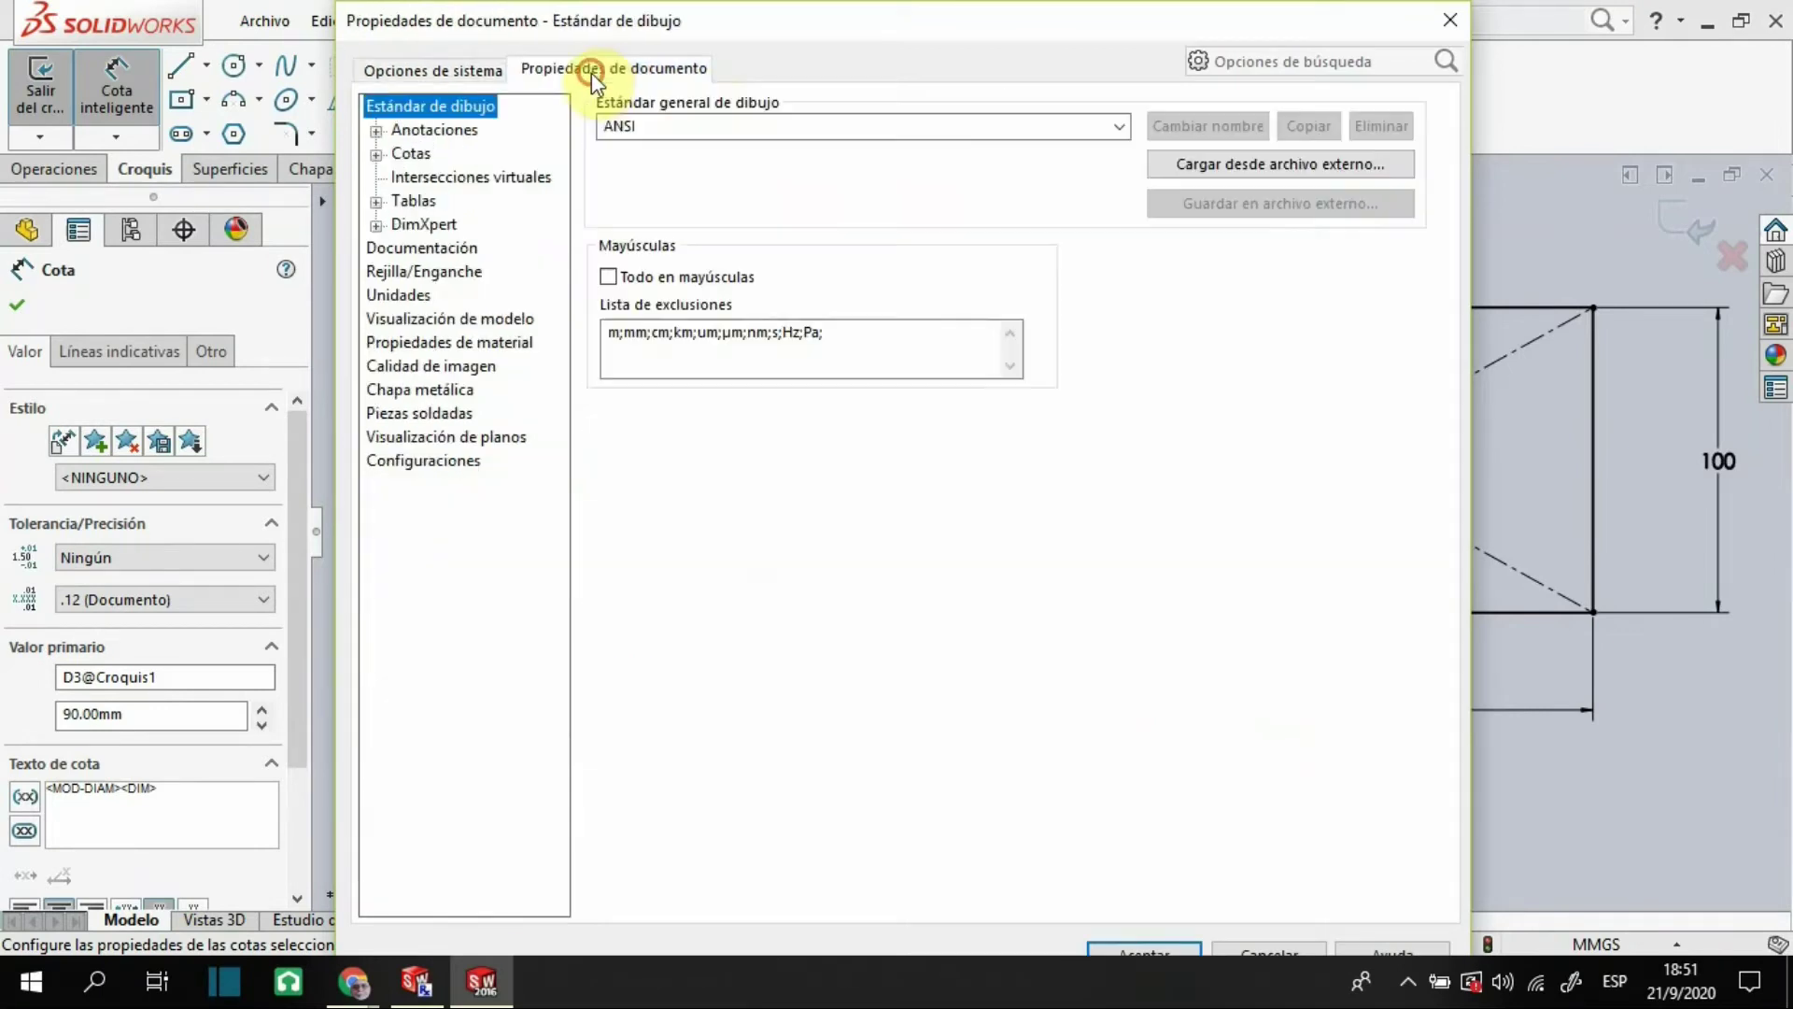
left_click(1119, 131)
left_click(681, 167)
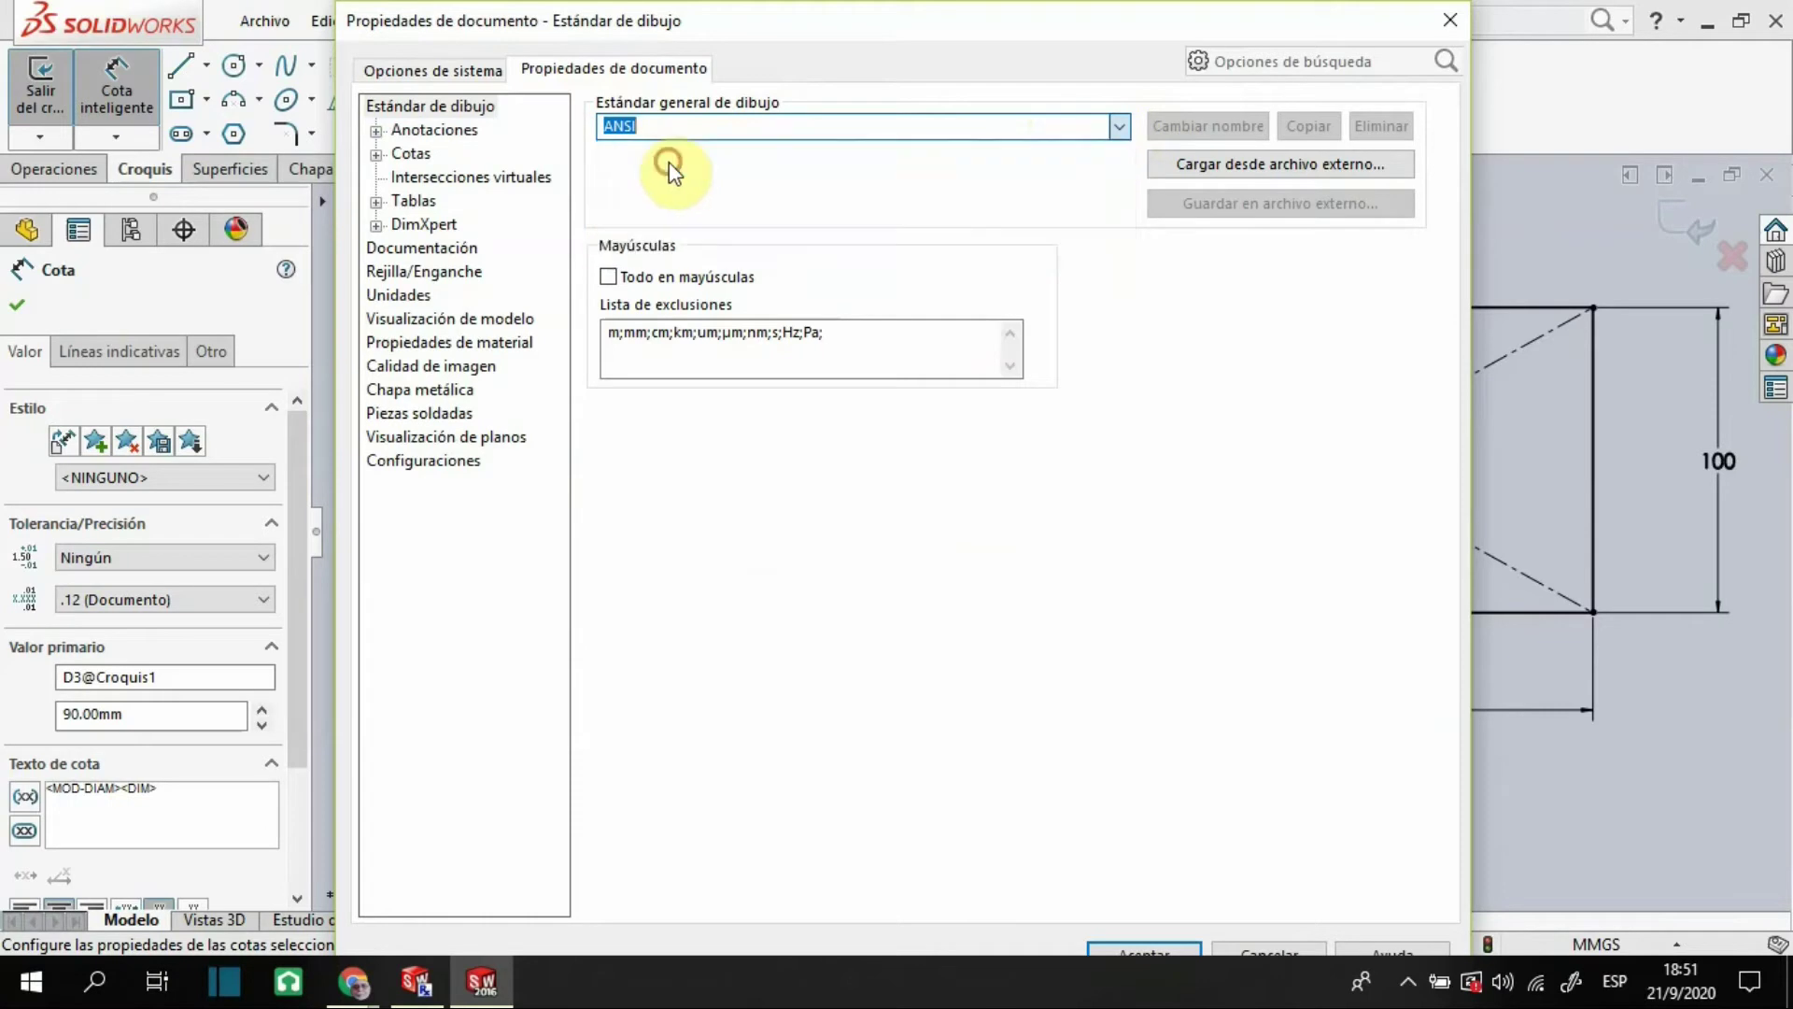
left_click(1152, 945)
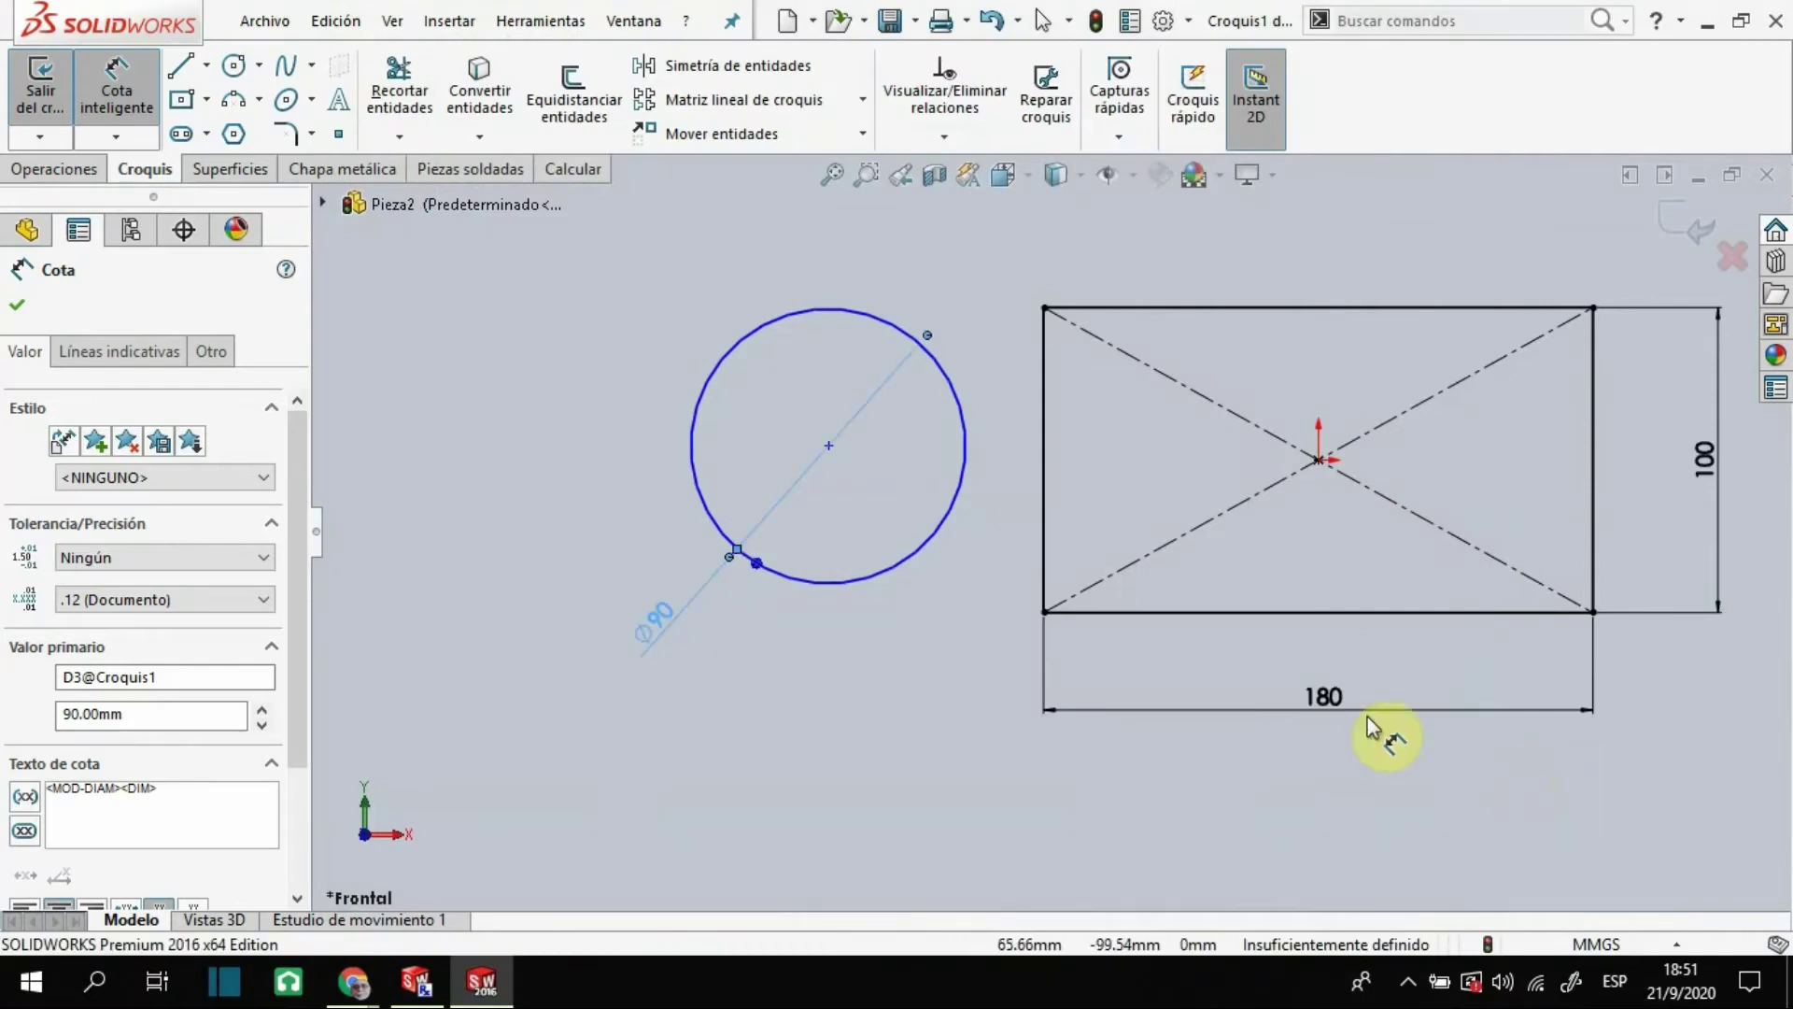
left_click(990, 724)
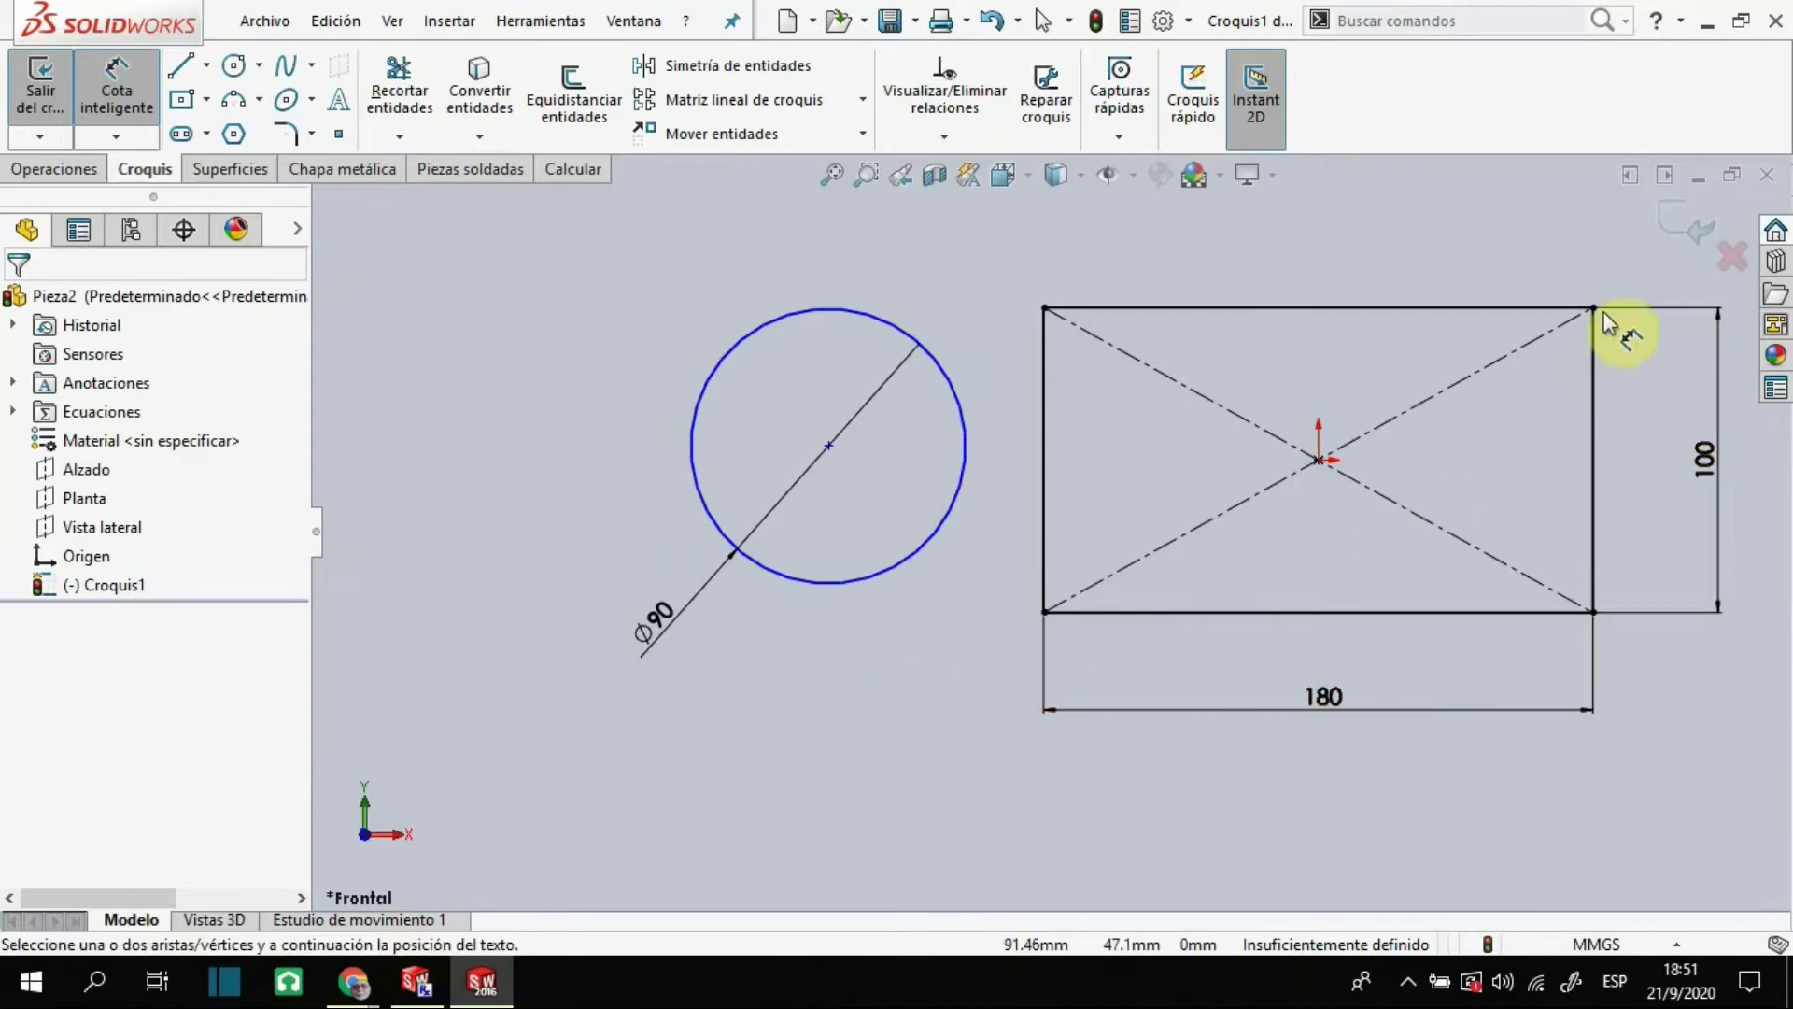
left_click(1730, 259)
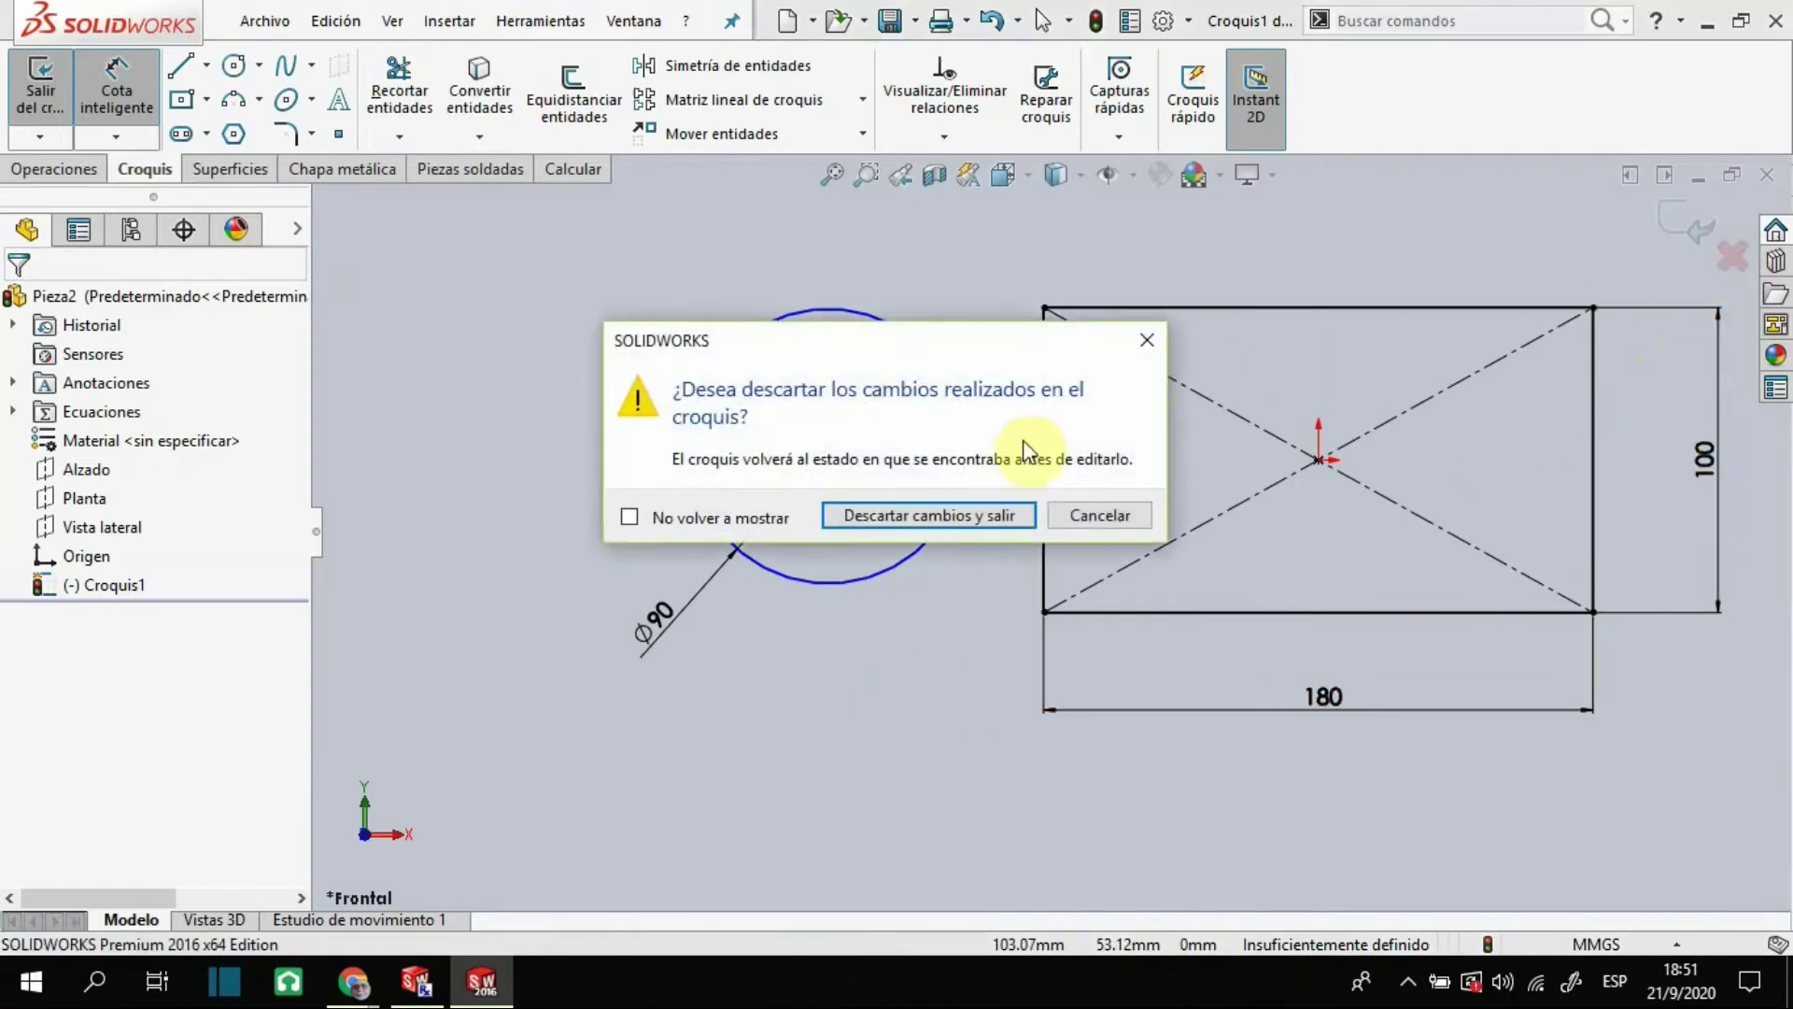
Discard the sketch changes and start a new sketch on the Alzado plane
left_click(939, 520)
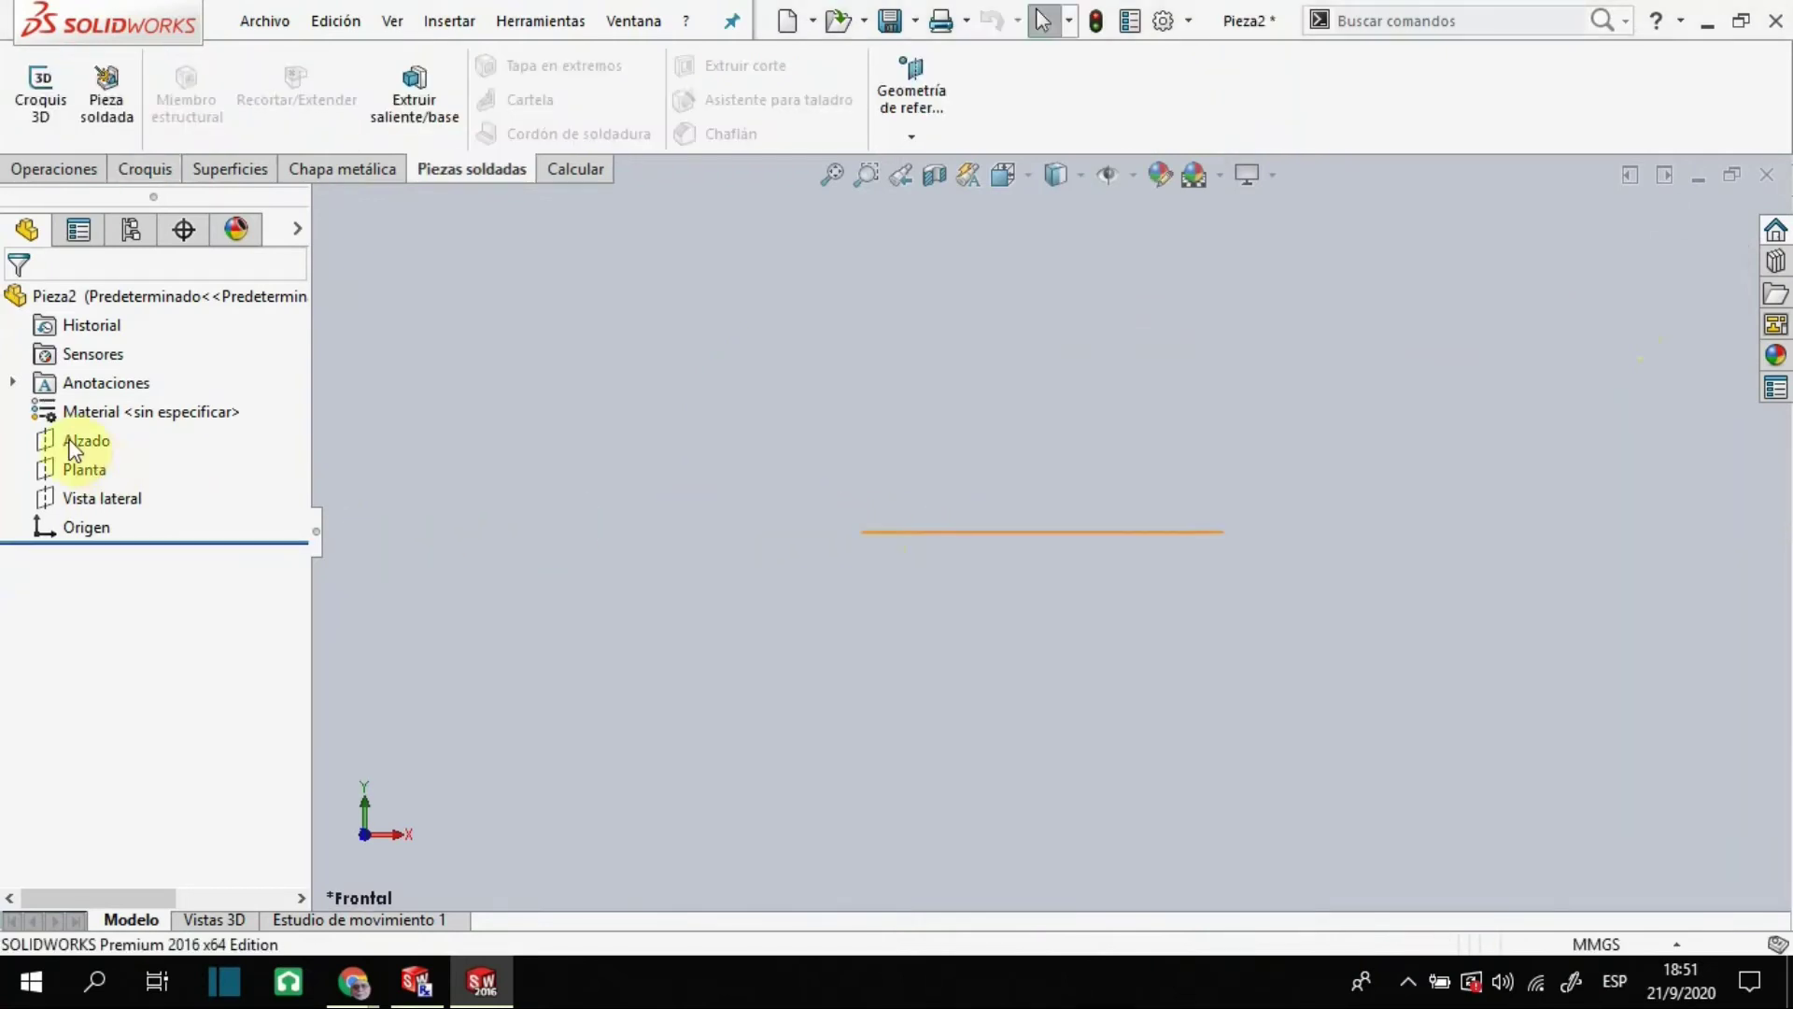
right_click(84, 440)
left_click(89, 405)
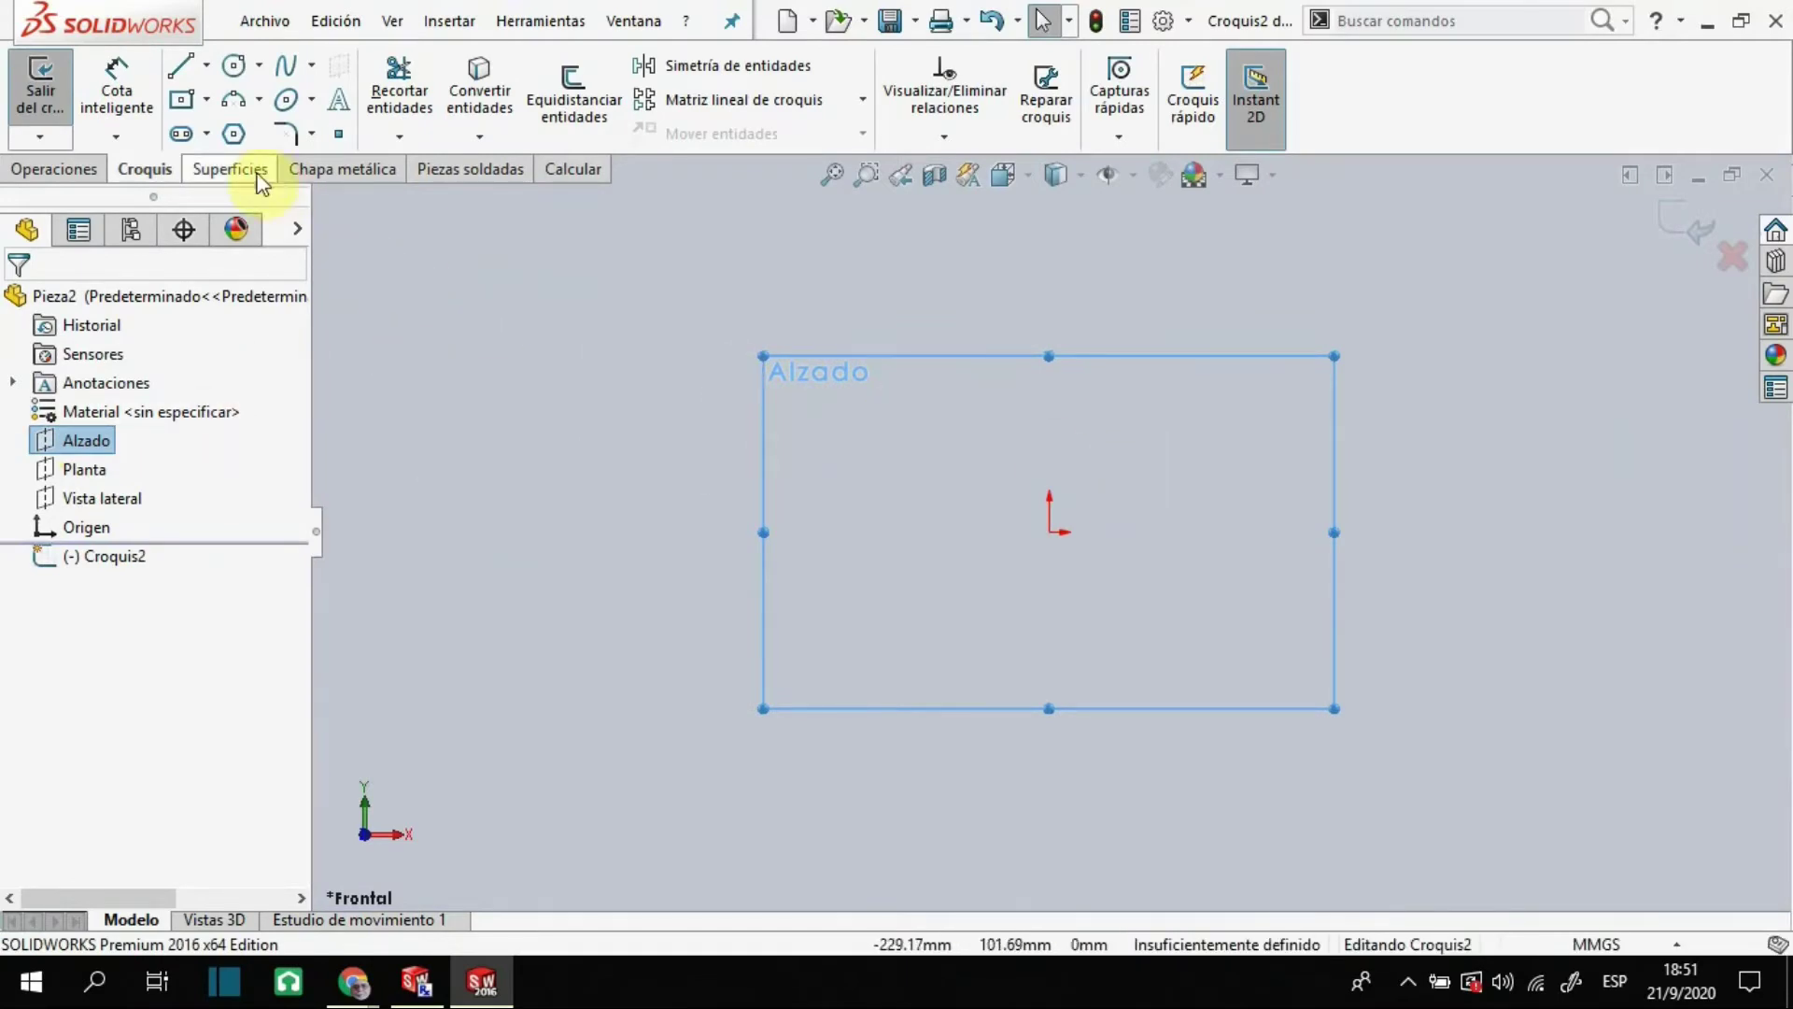
Draw a vertical, infinite-length construction line through the origin
left_click(205, 69)
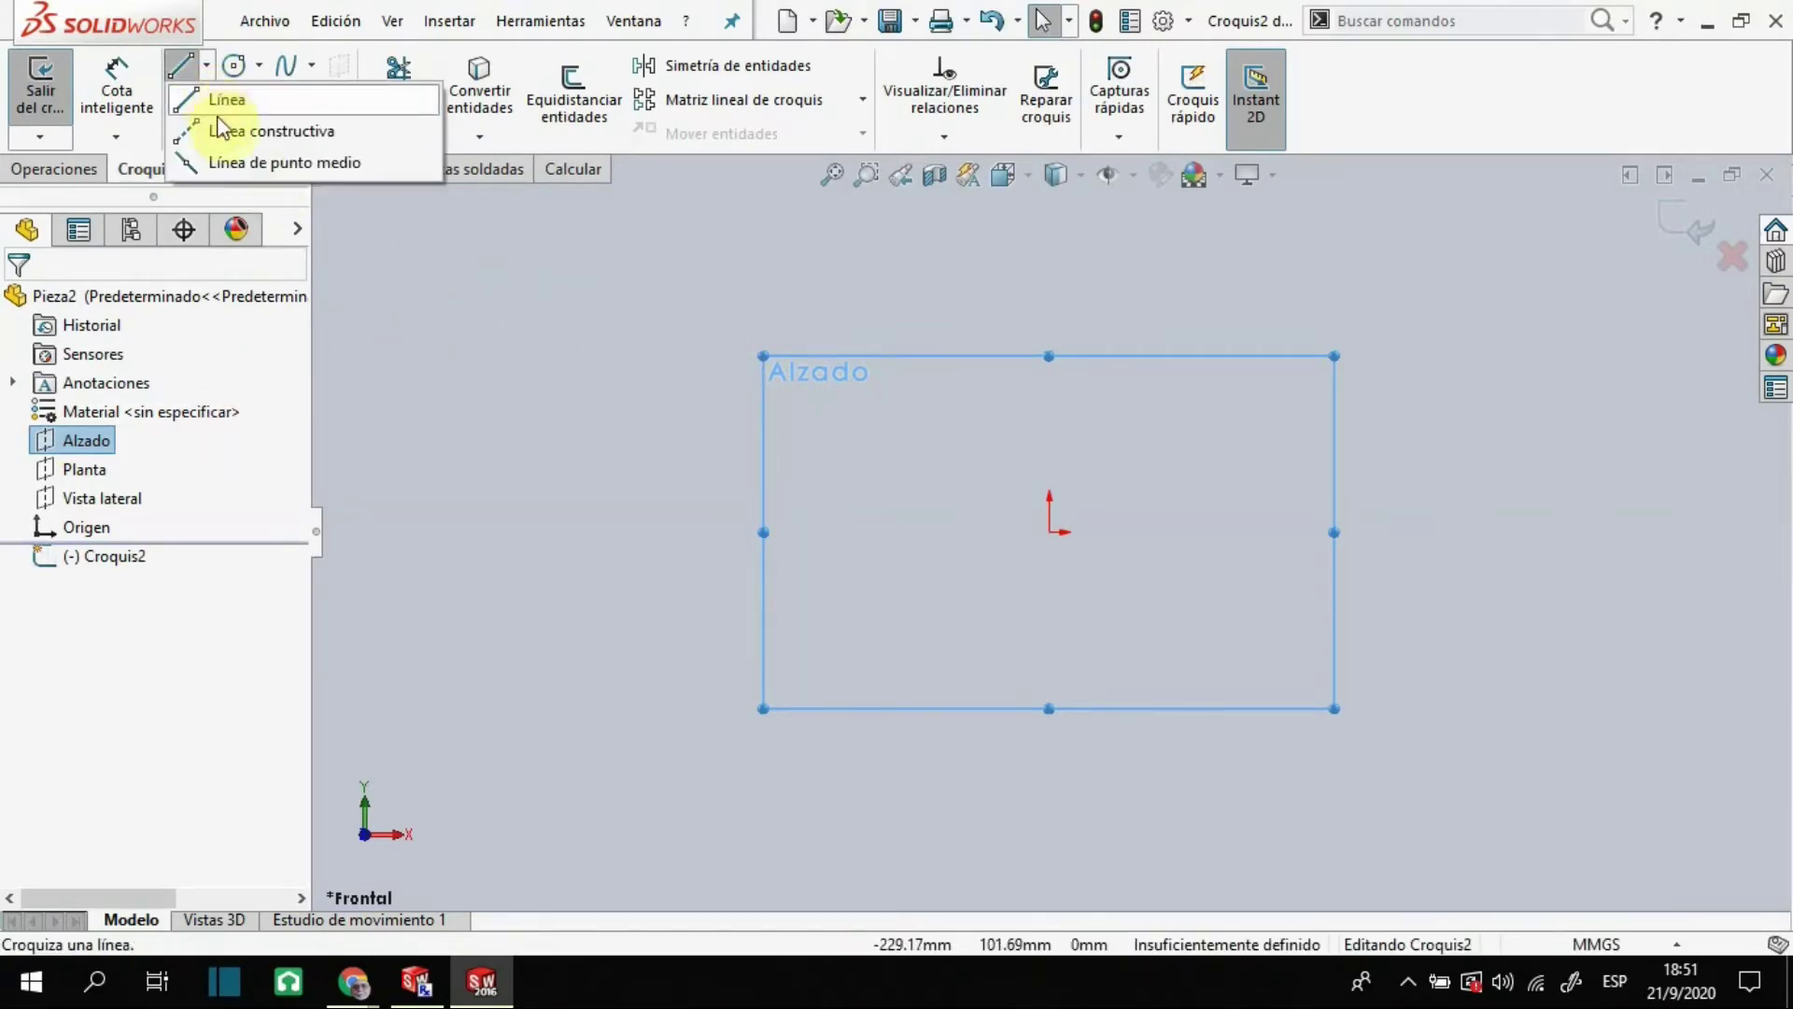
left_click(274, 133)
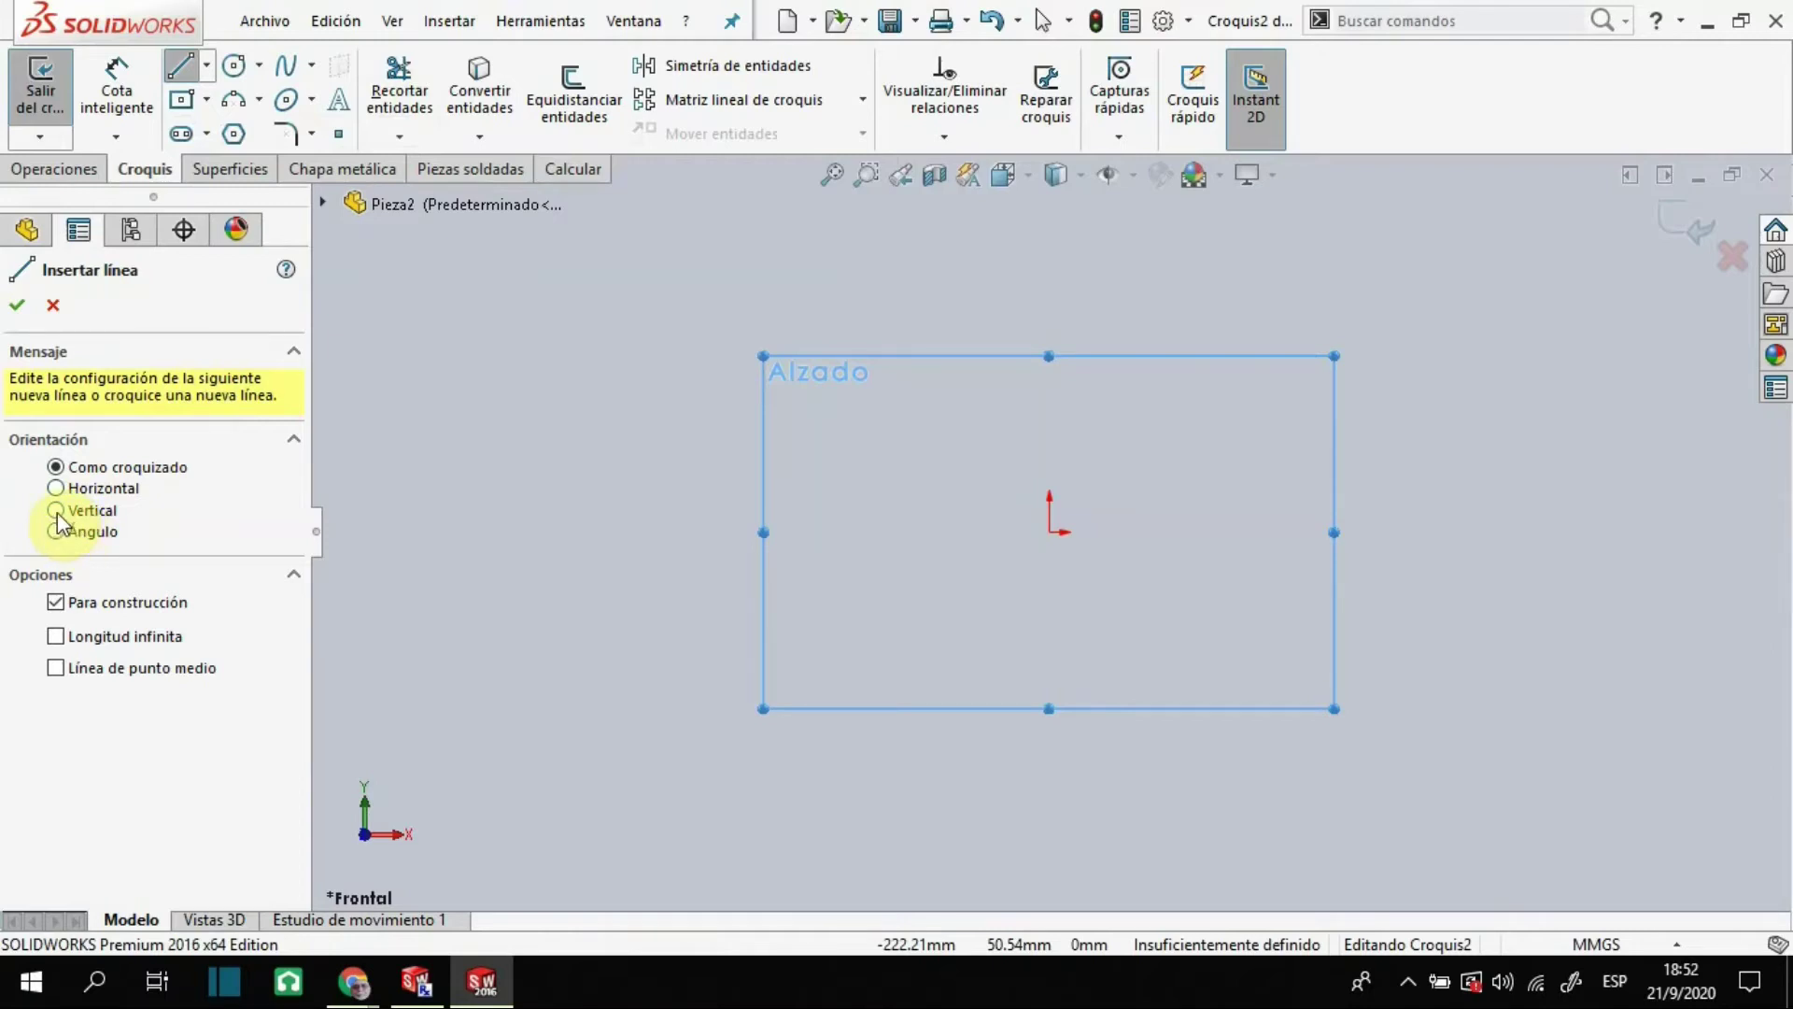
left_click(57, 511)
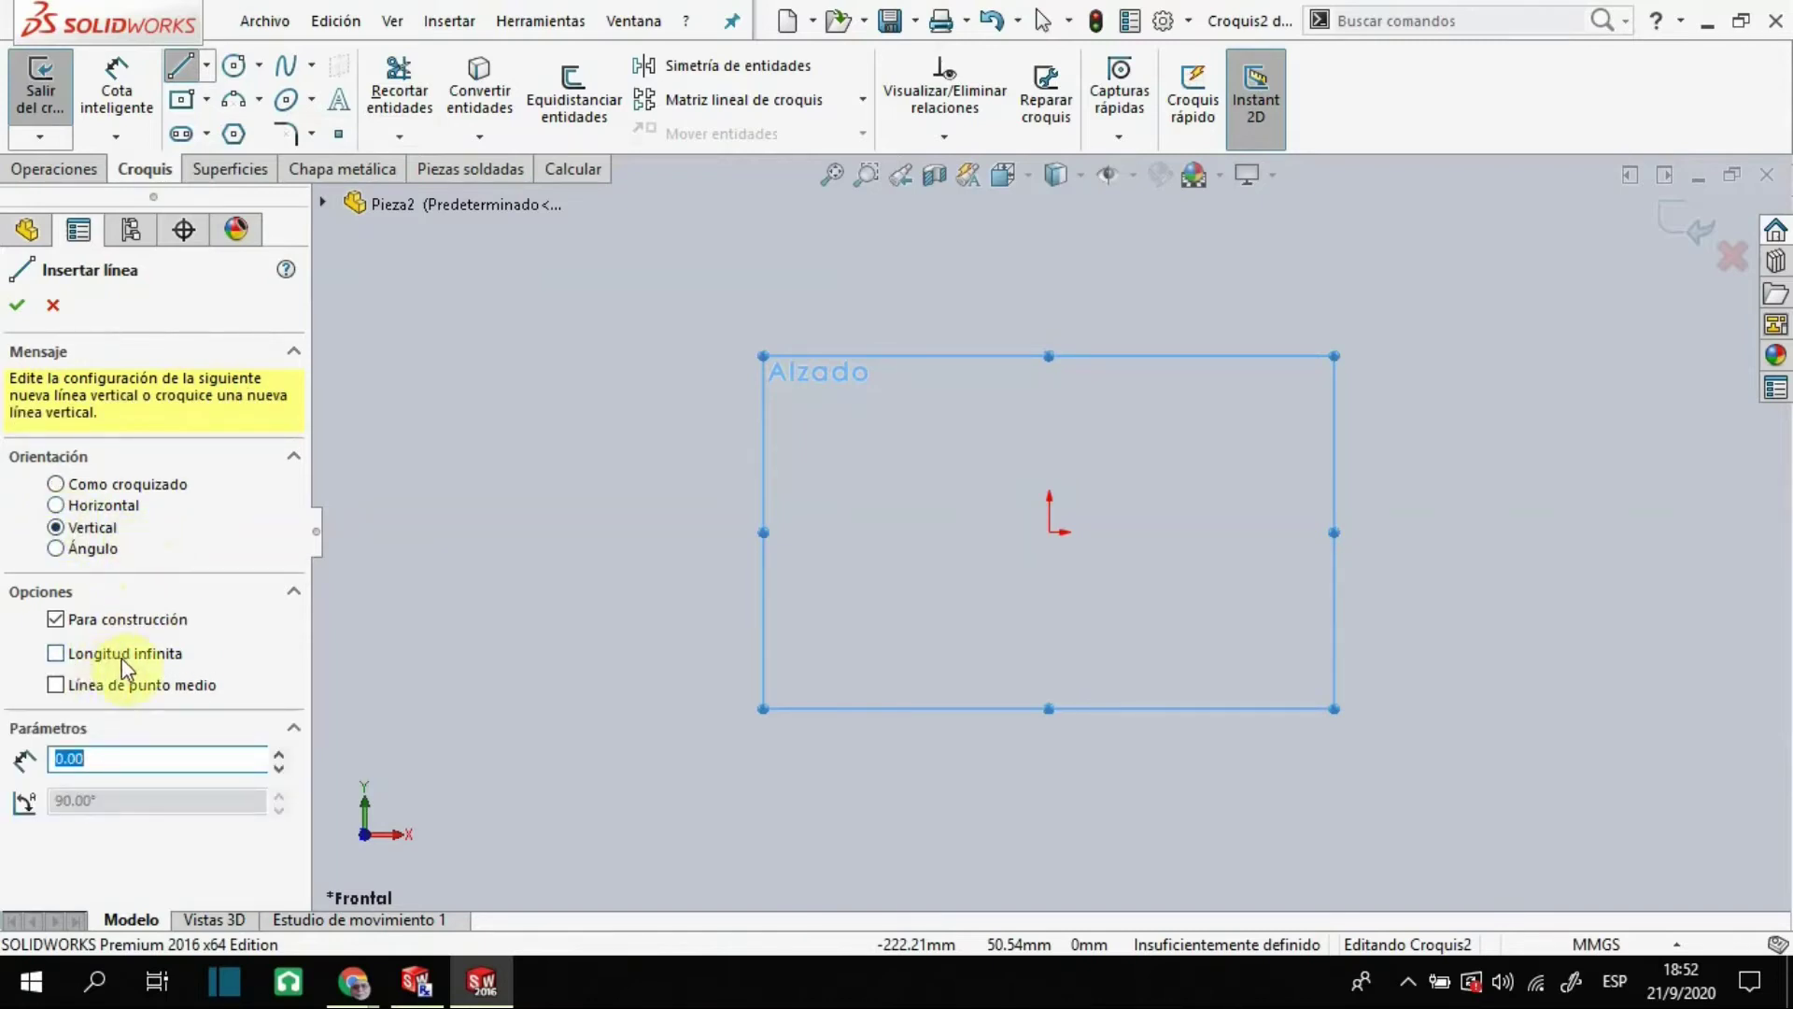
left_click(57, 656)
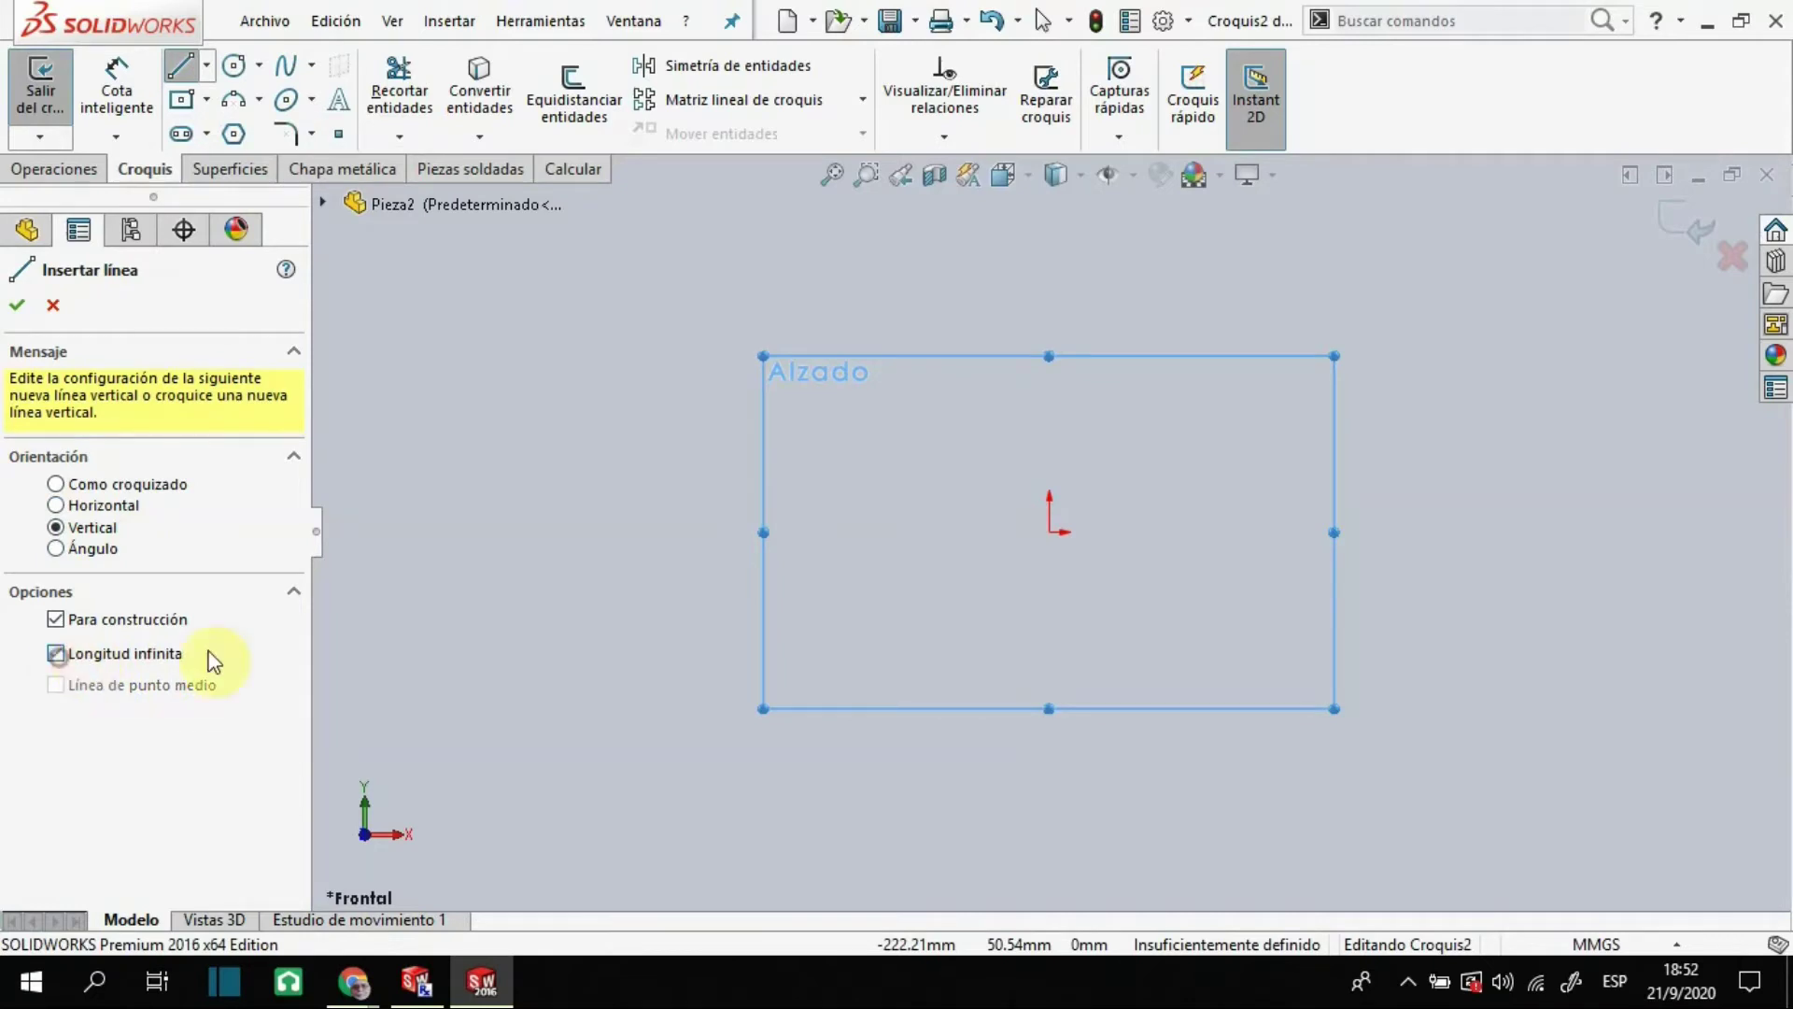
left_click(1049, 532)
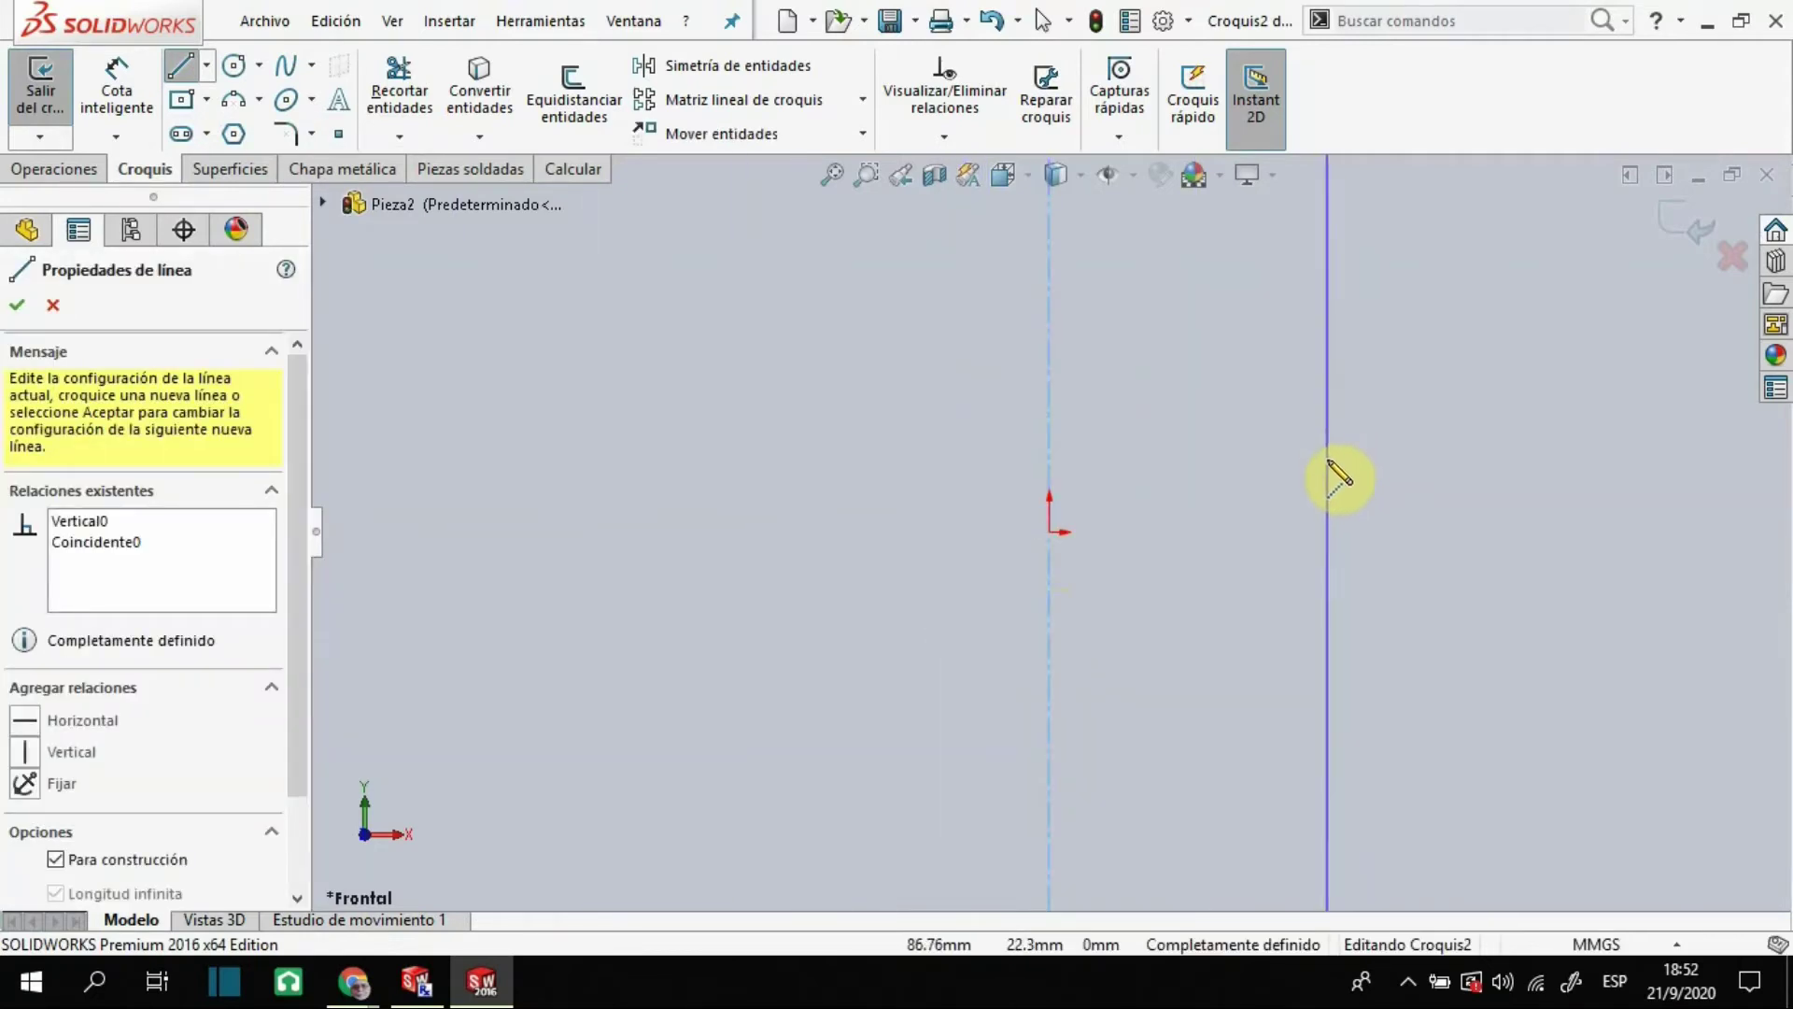
key("Escape")
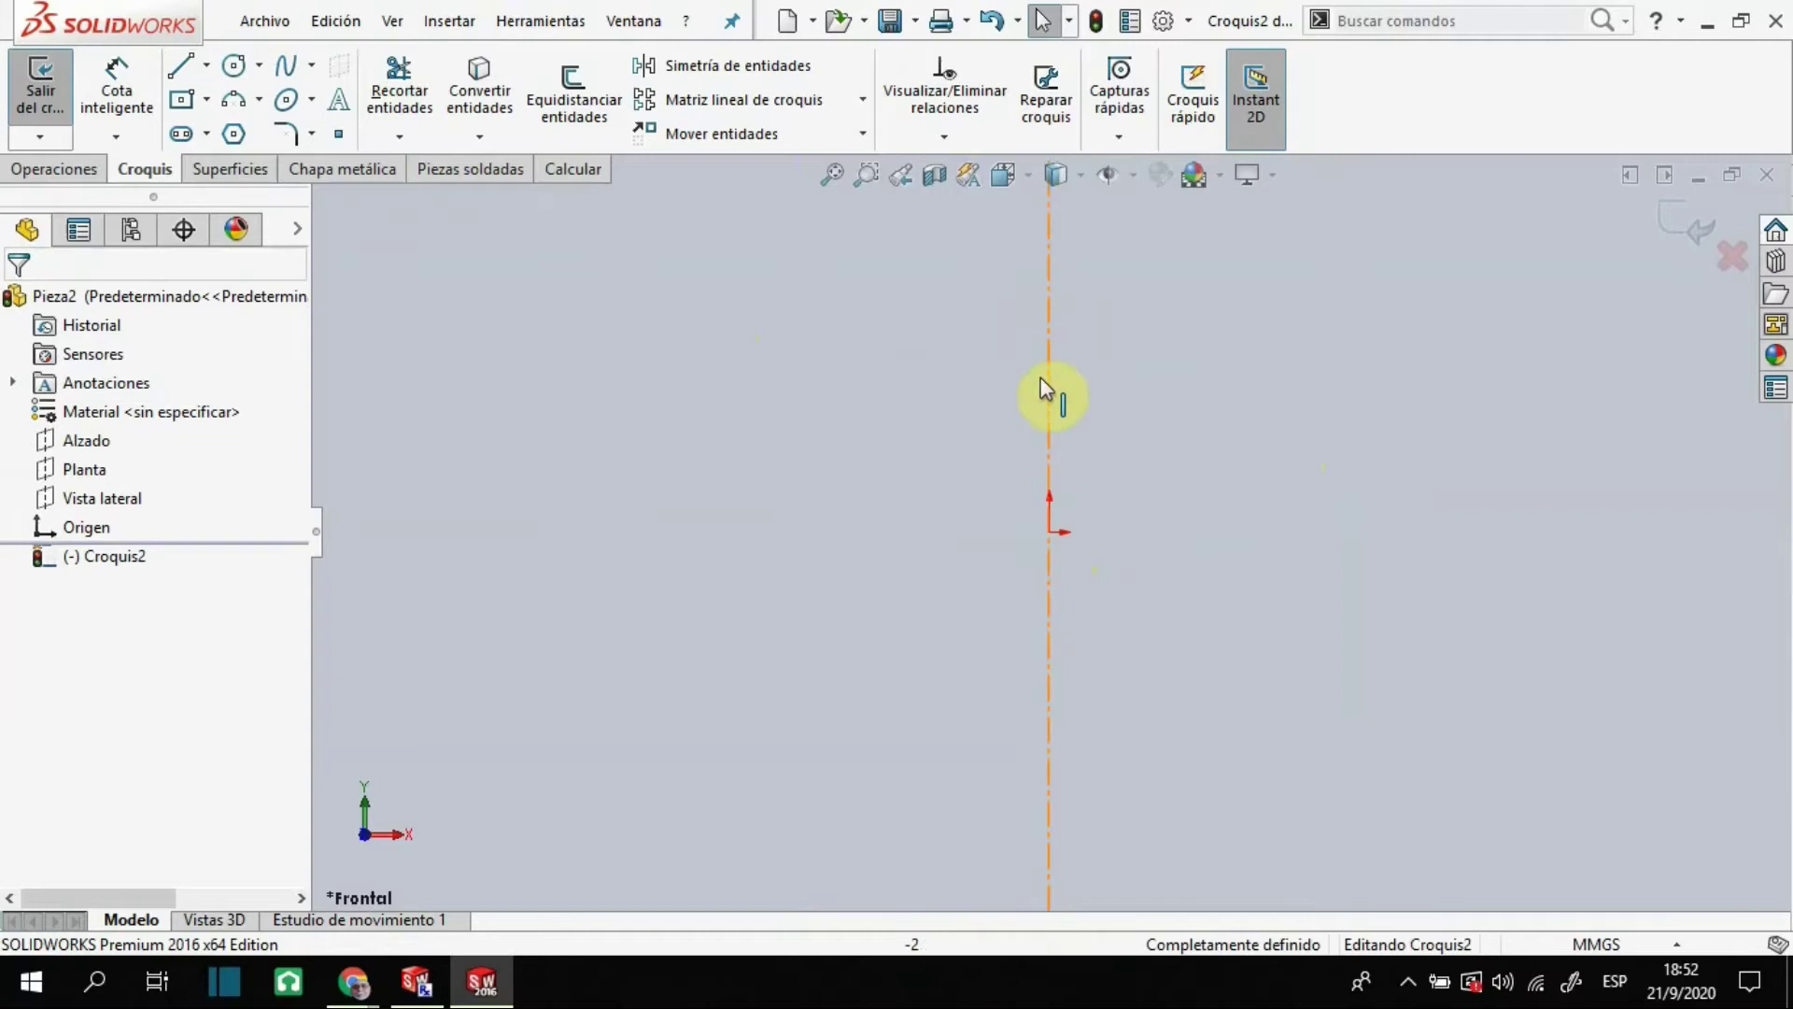
Turn on Simetría dinámica using the vertical centreline as the mirror axis
left_click(531, 26)
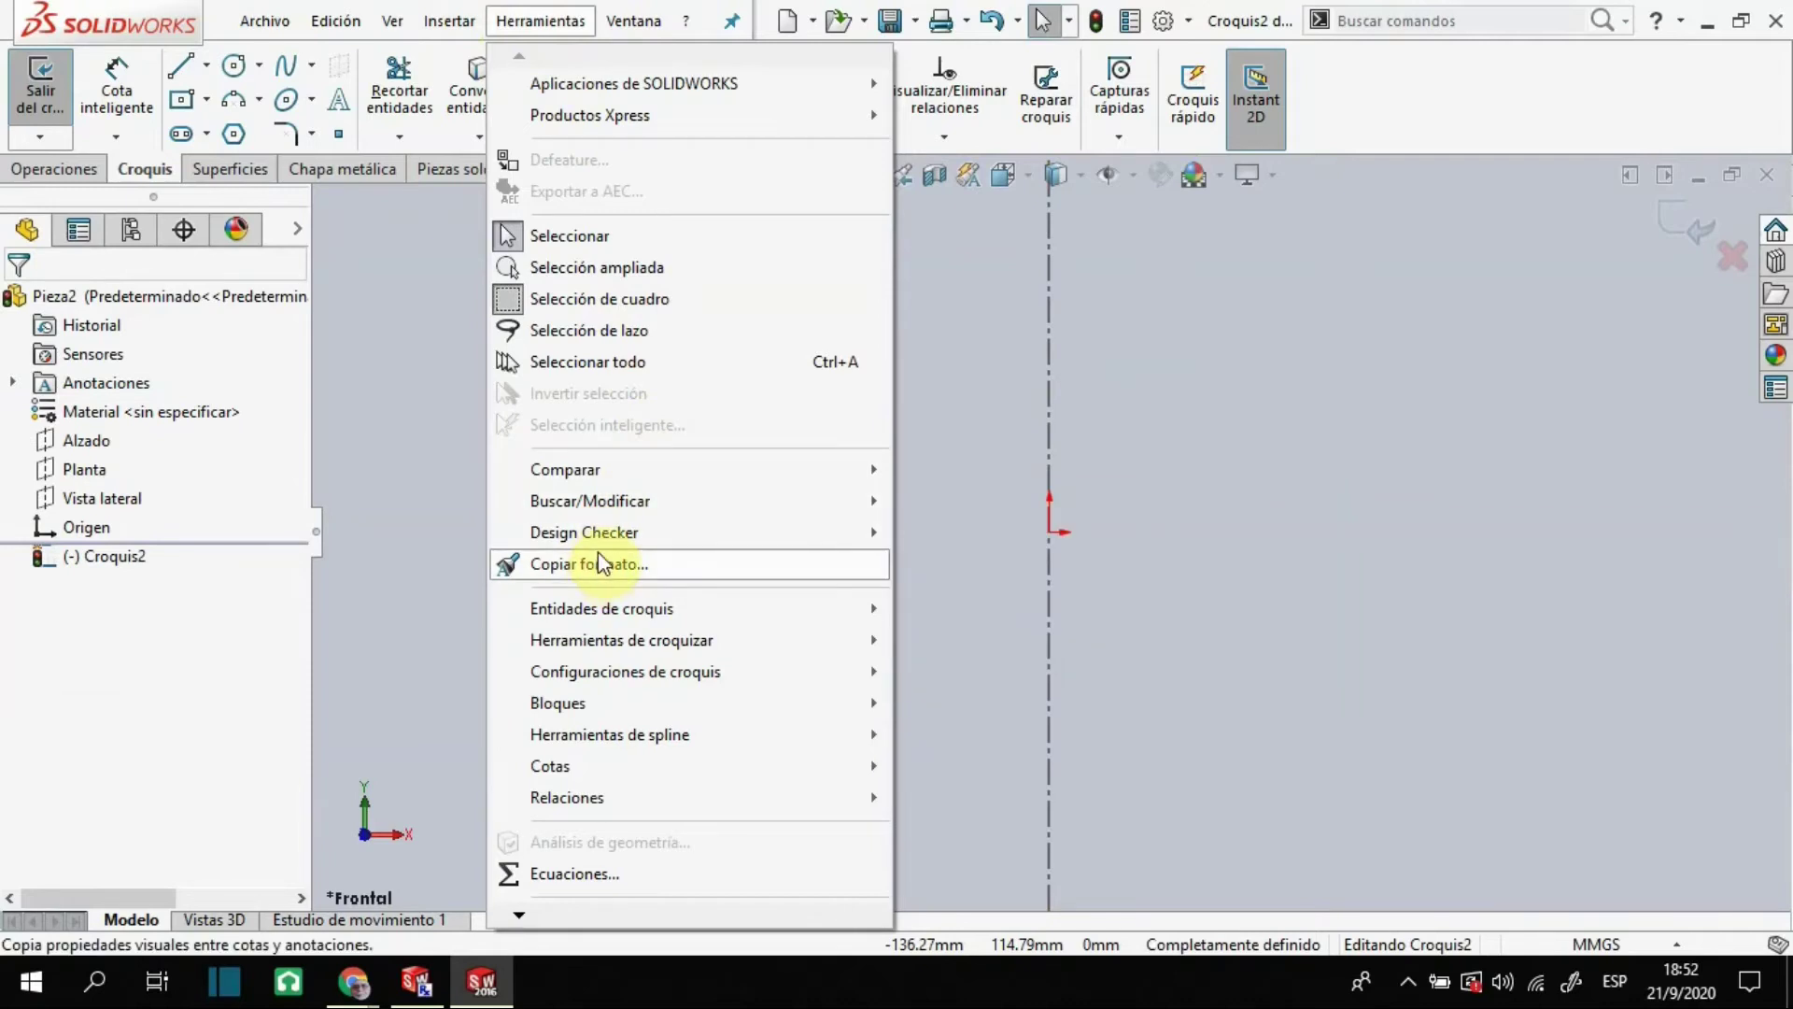
mouse_move(620, 641)
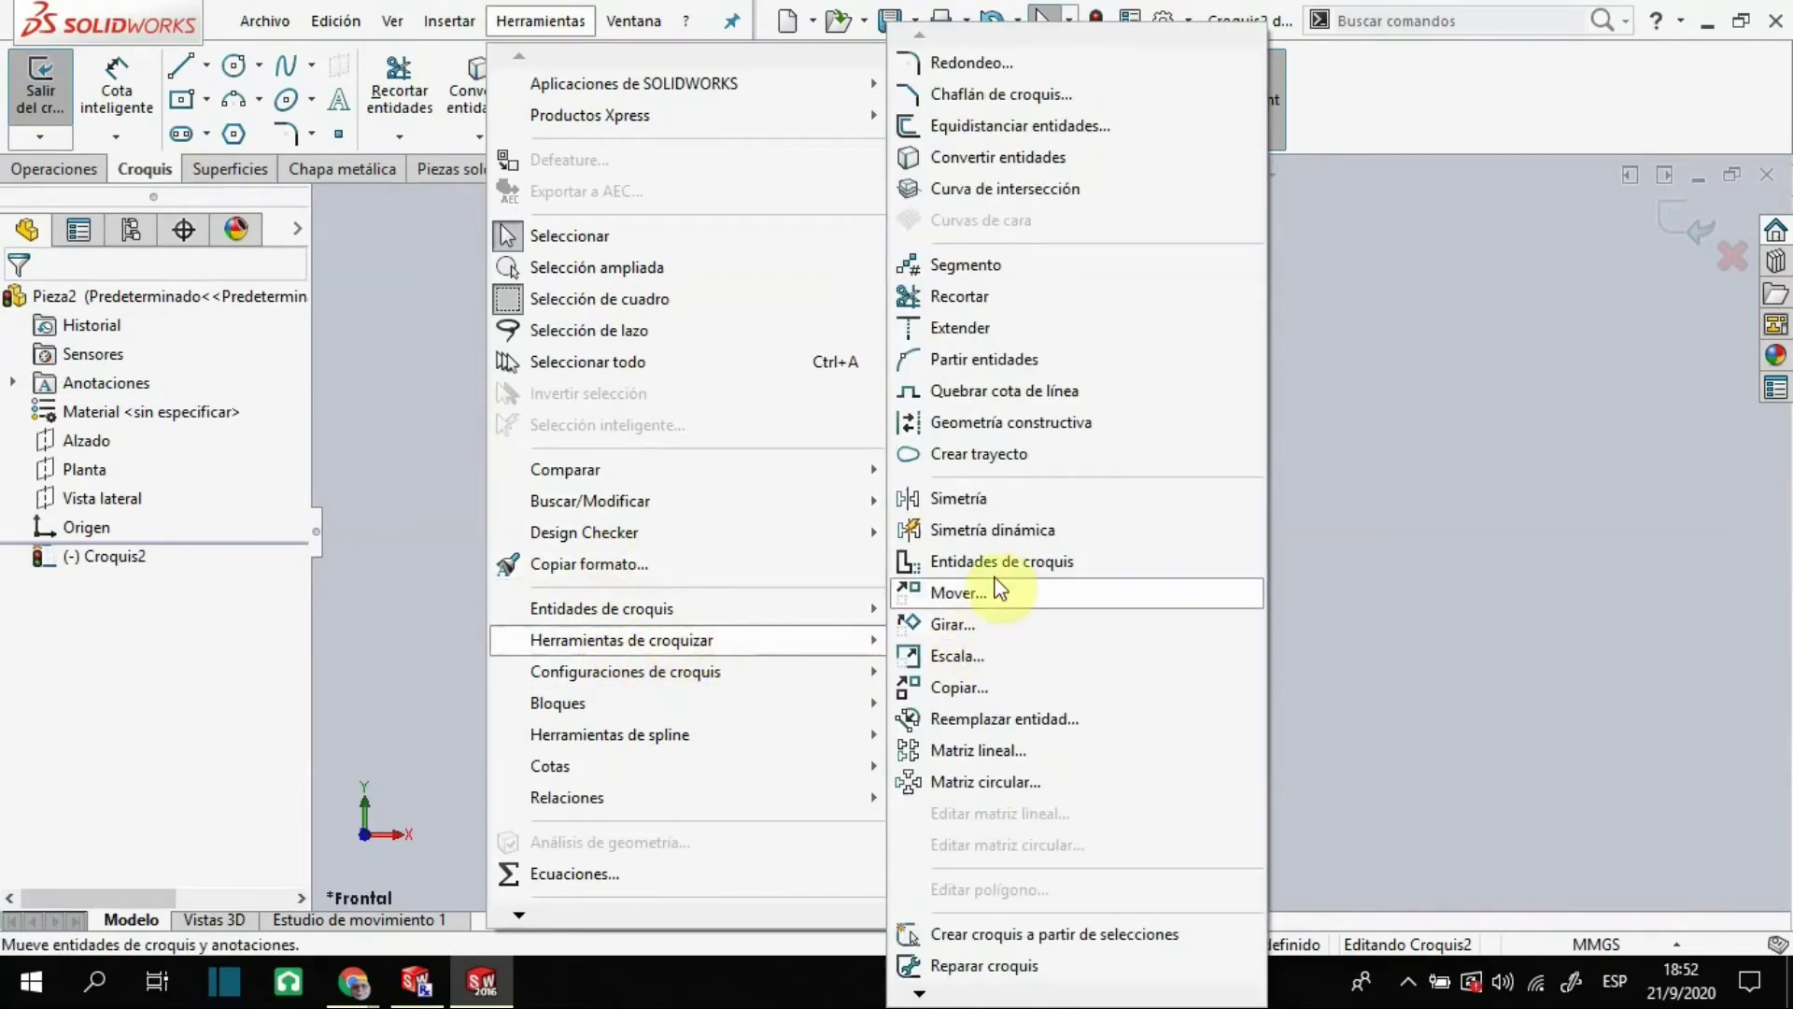
left_click(996, 538)
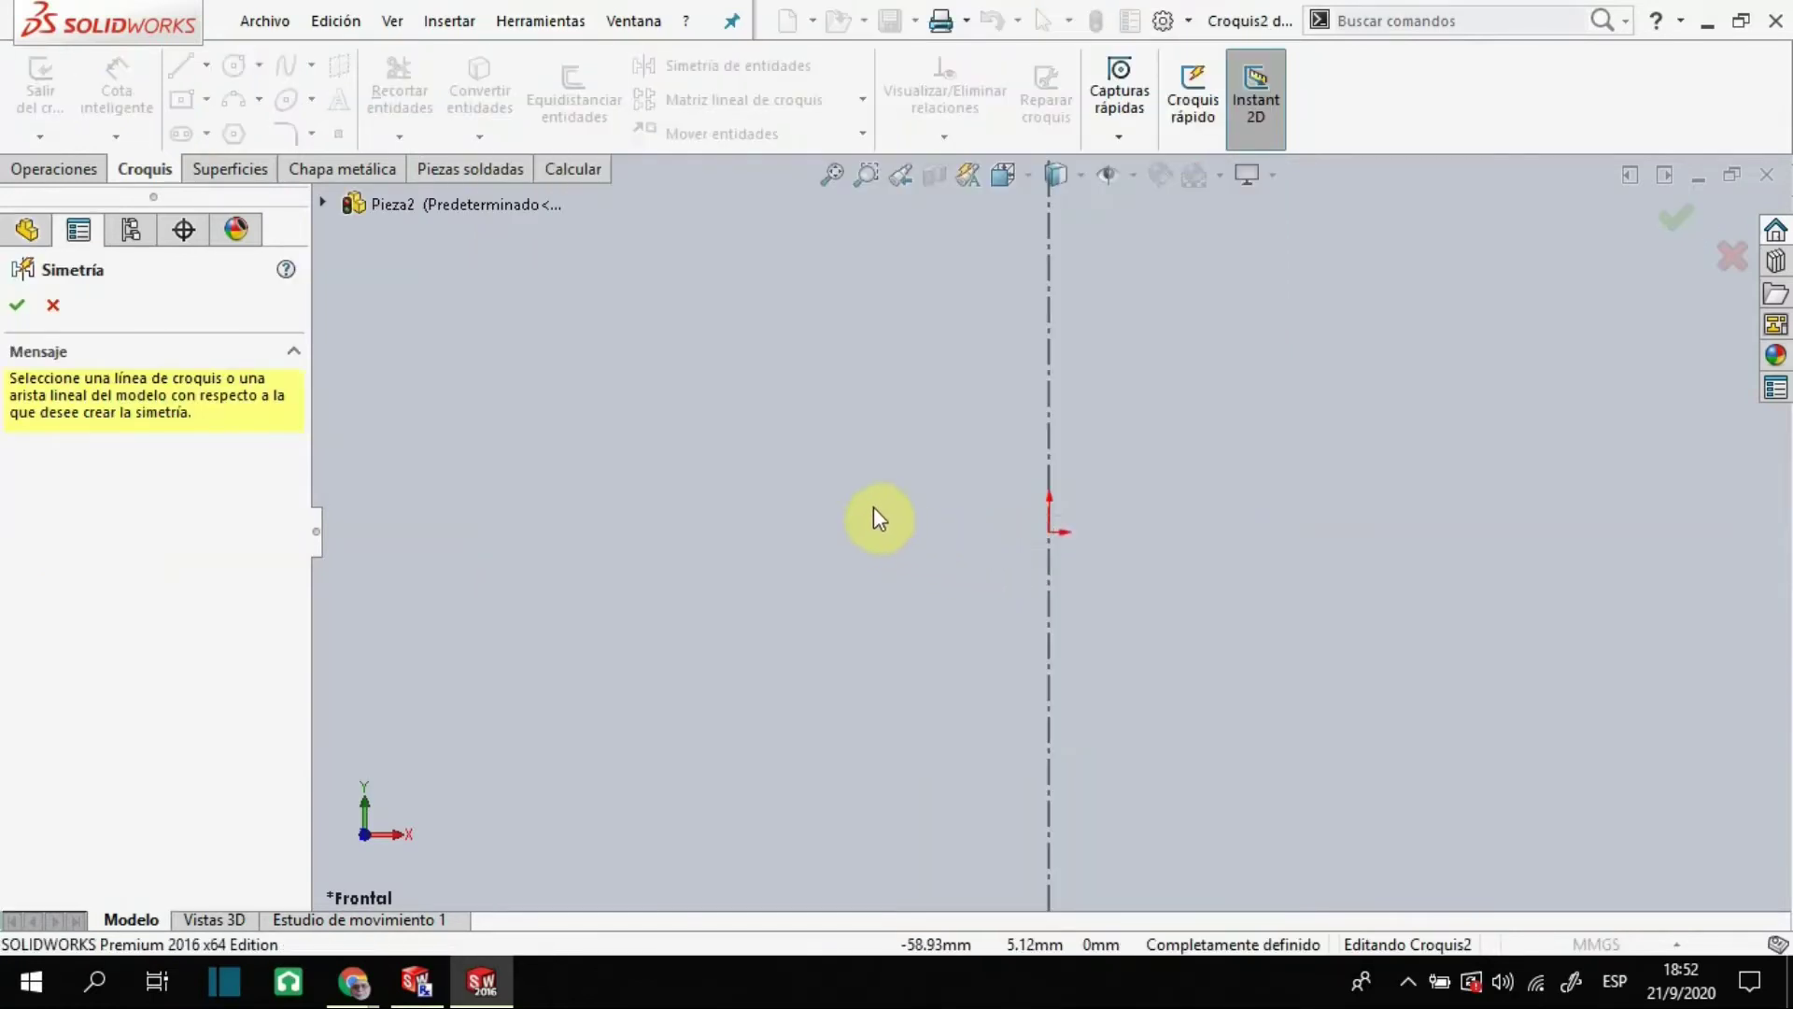
left_click(1055, 643)
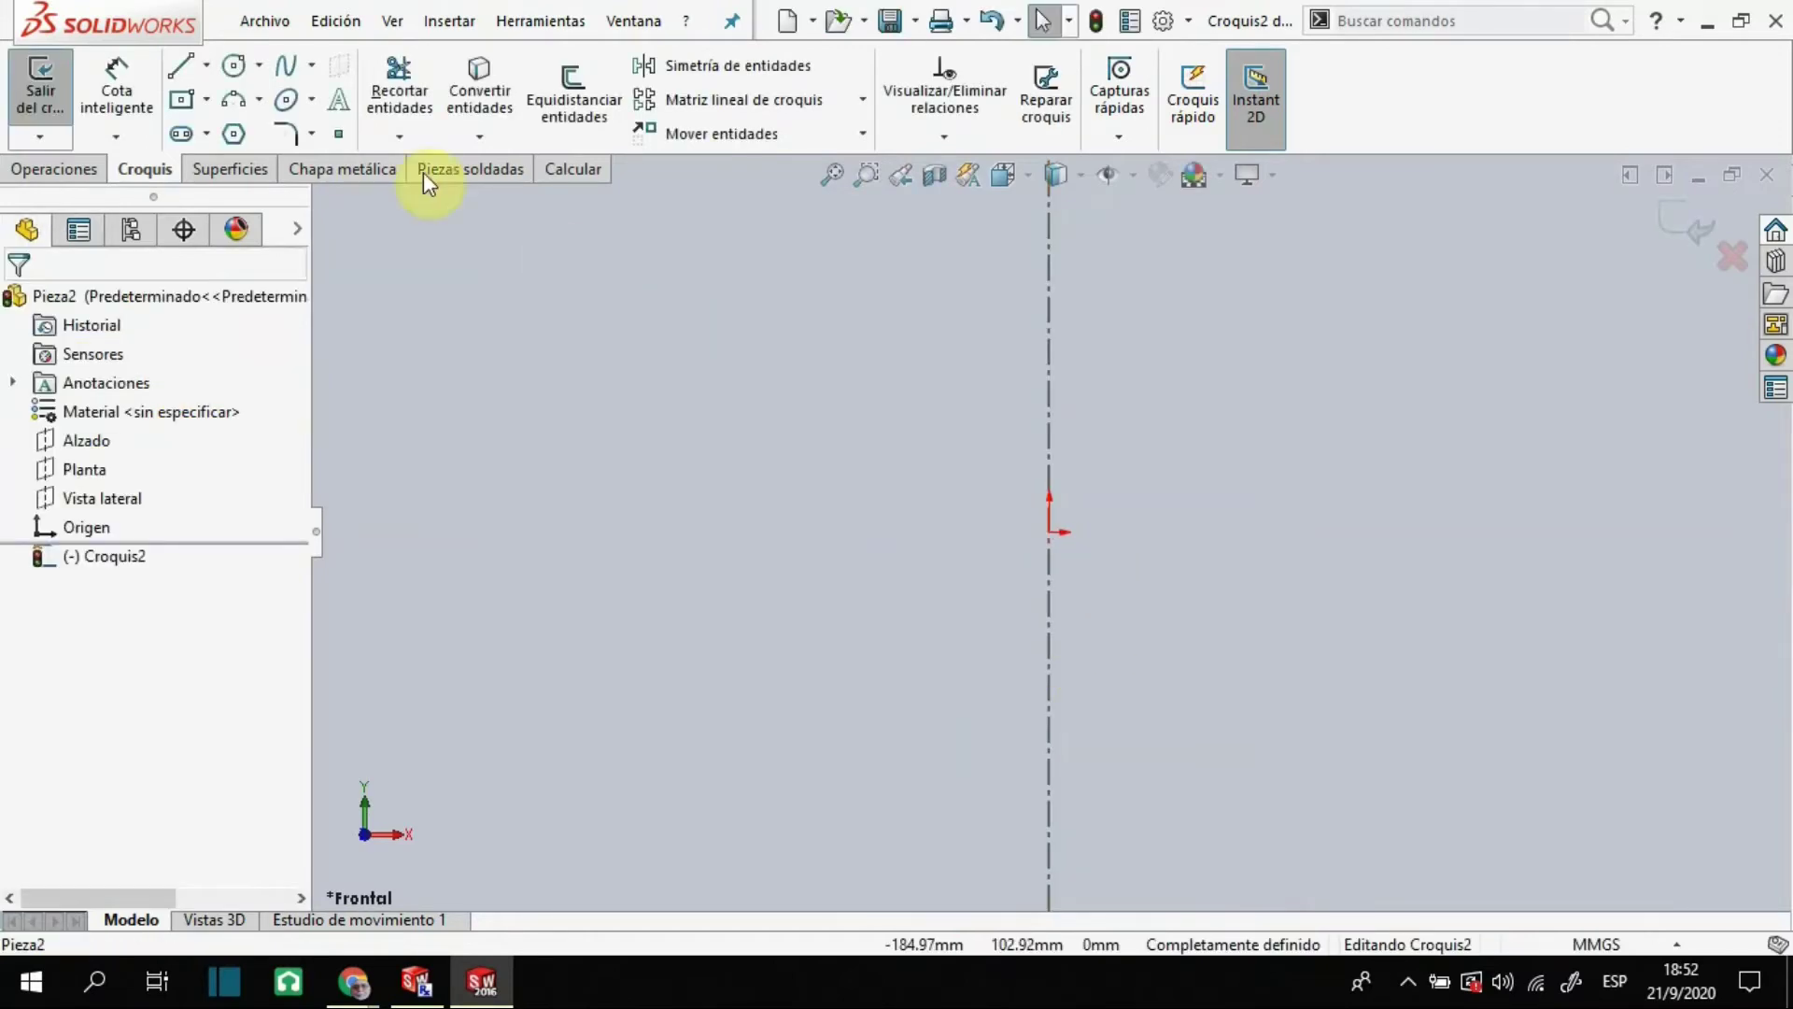
Draw the half-profile from the origin: bottom edge, vertical side, angled shoulders and top edge
left_click(183, 64)
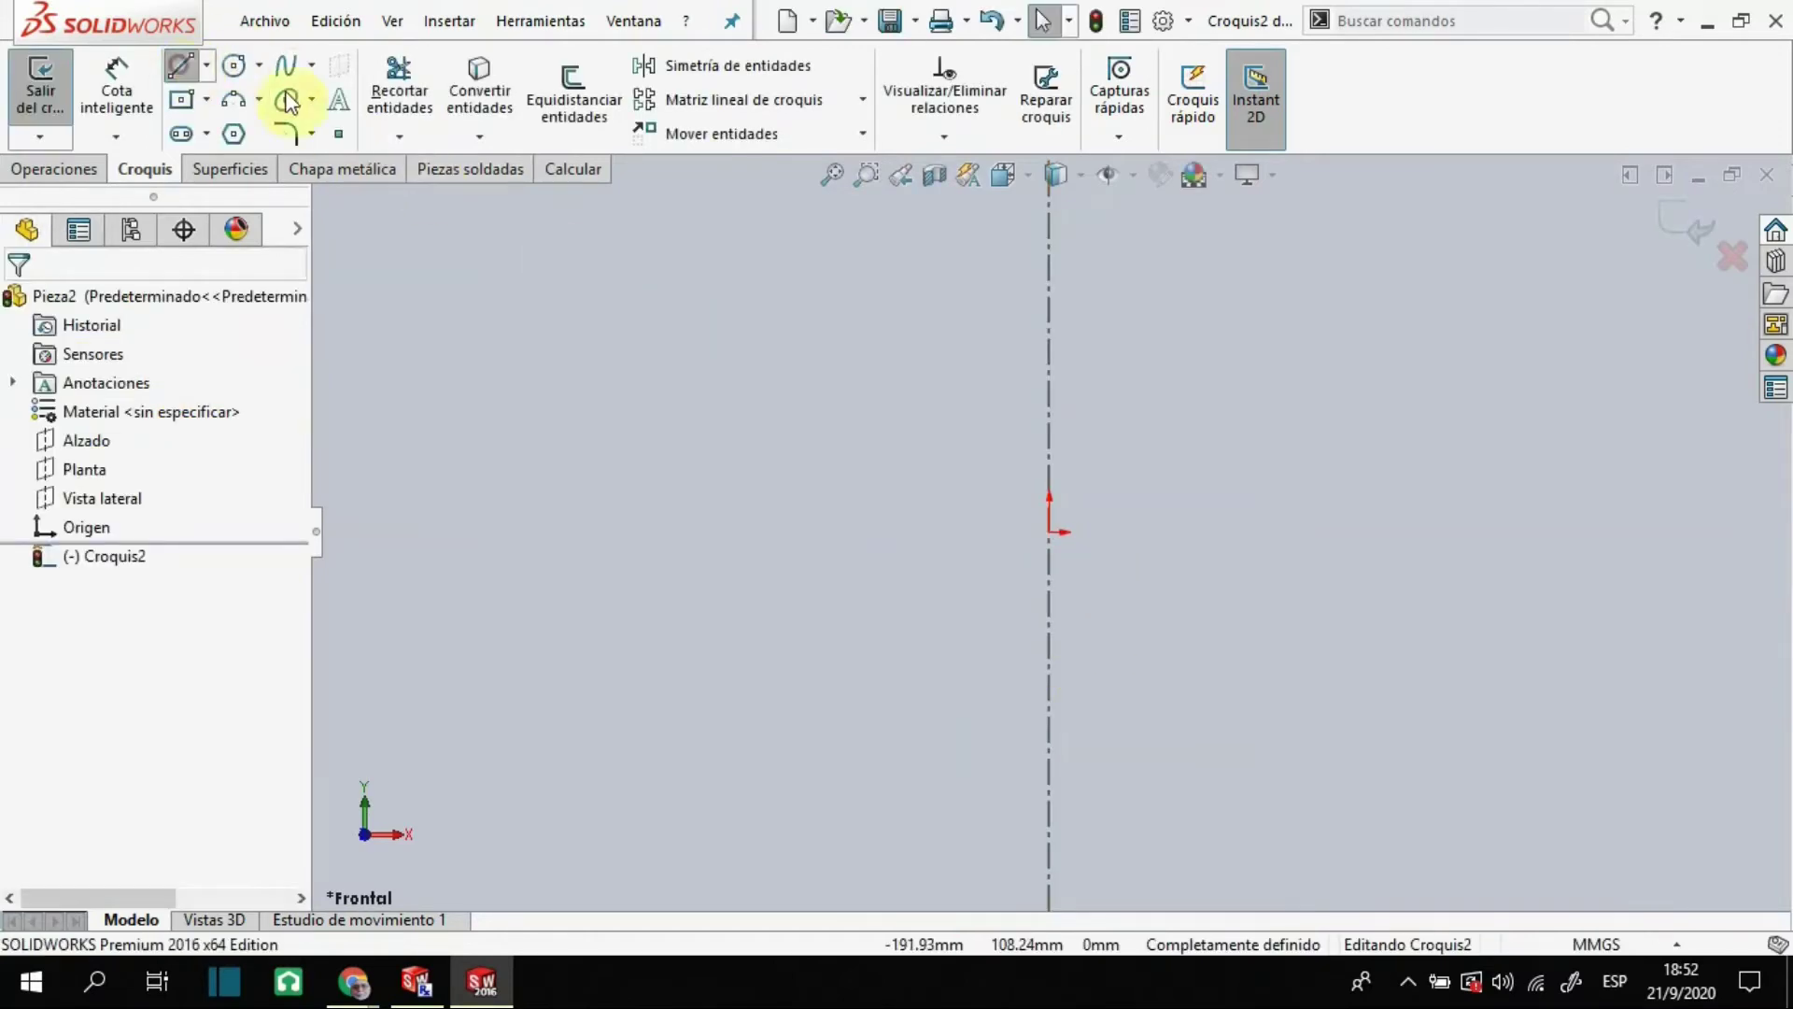
left_click(1049, 532)
left_click(1308, 532)
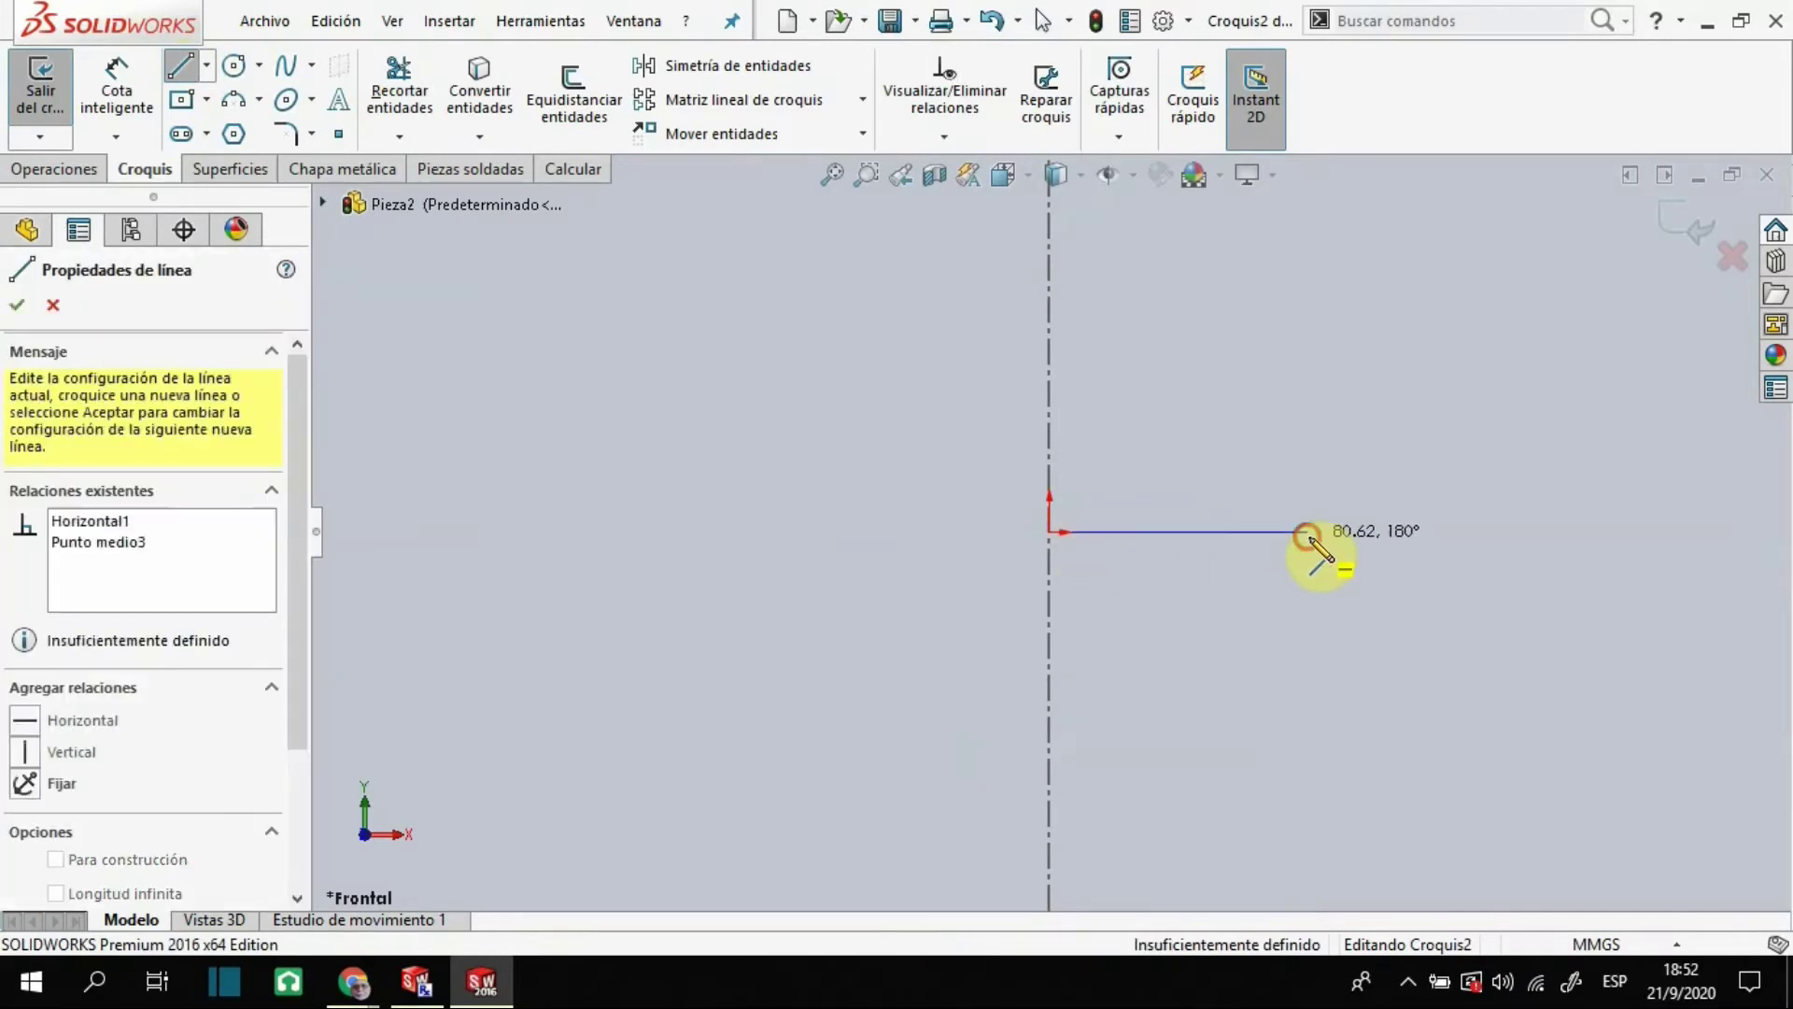
left_click(1308, 432)
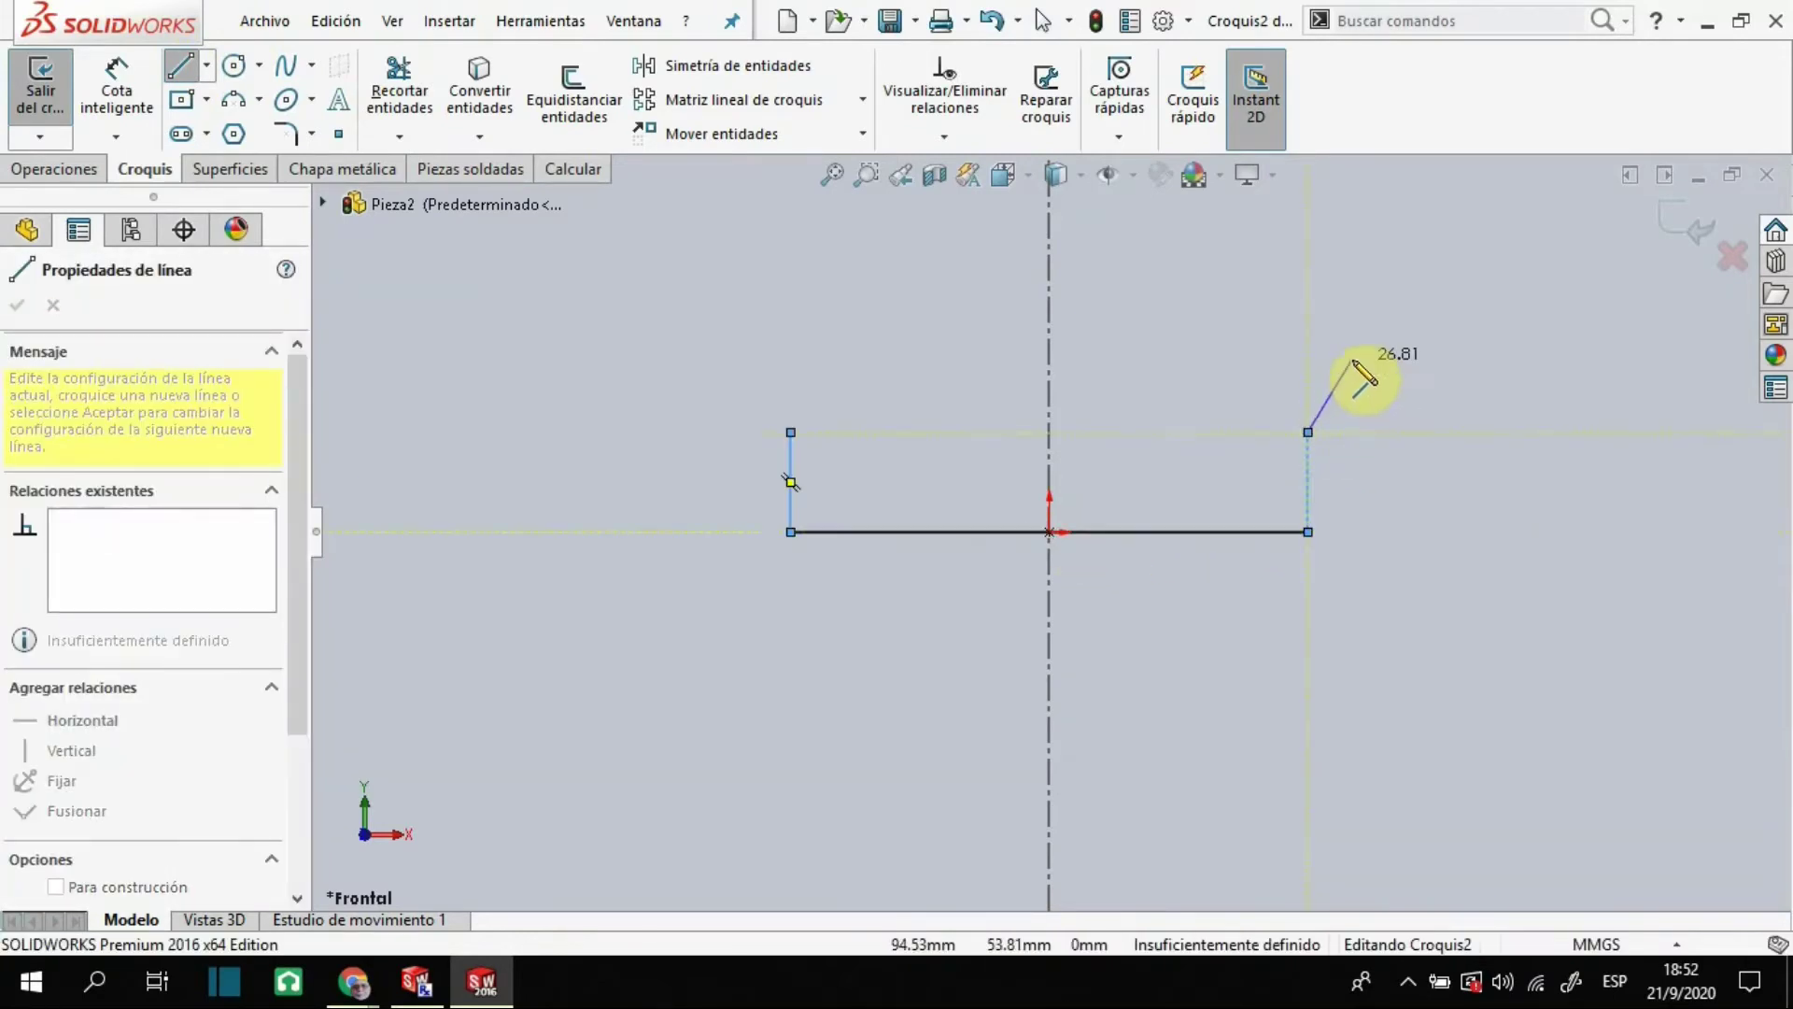
left_click(1352, 359)
left_click(1277, 283)
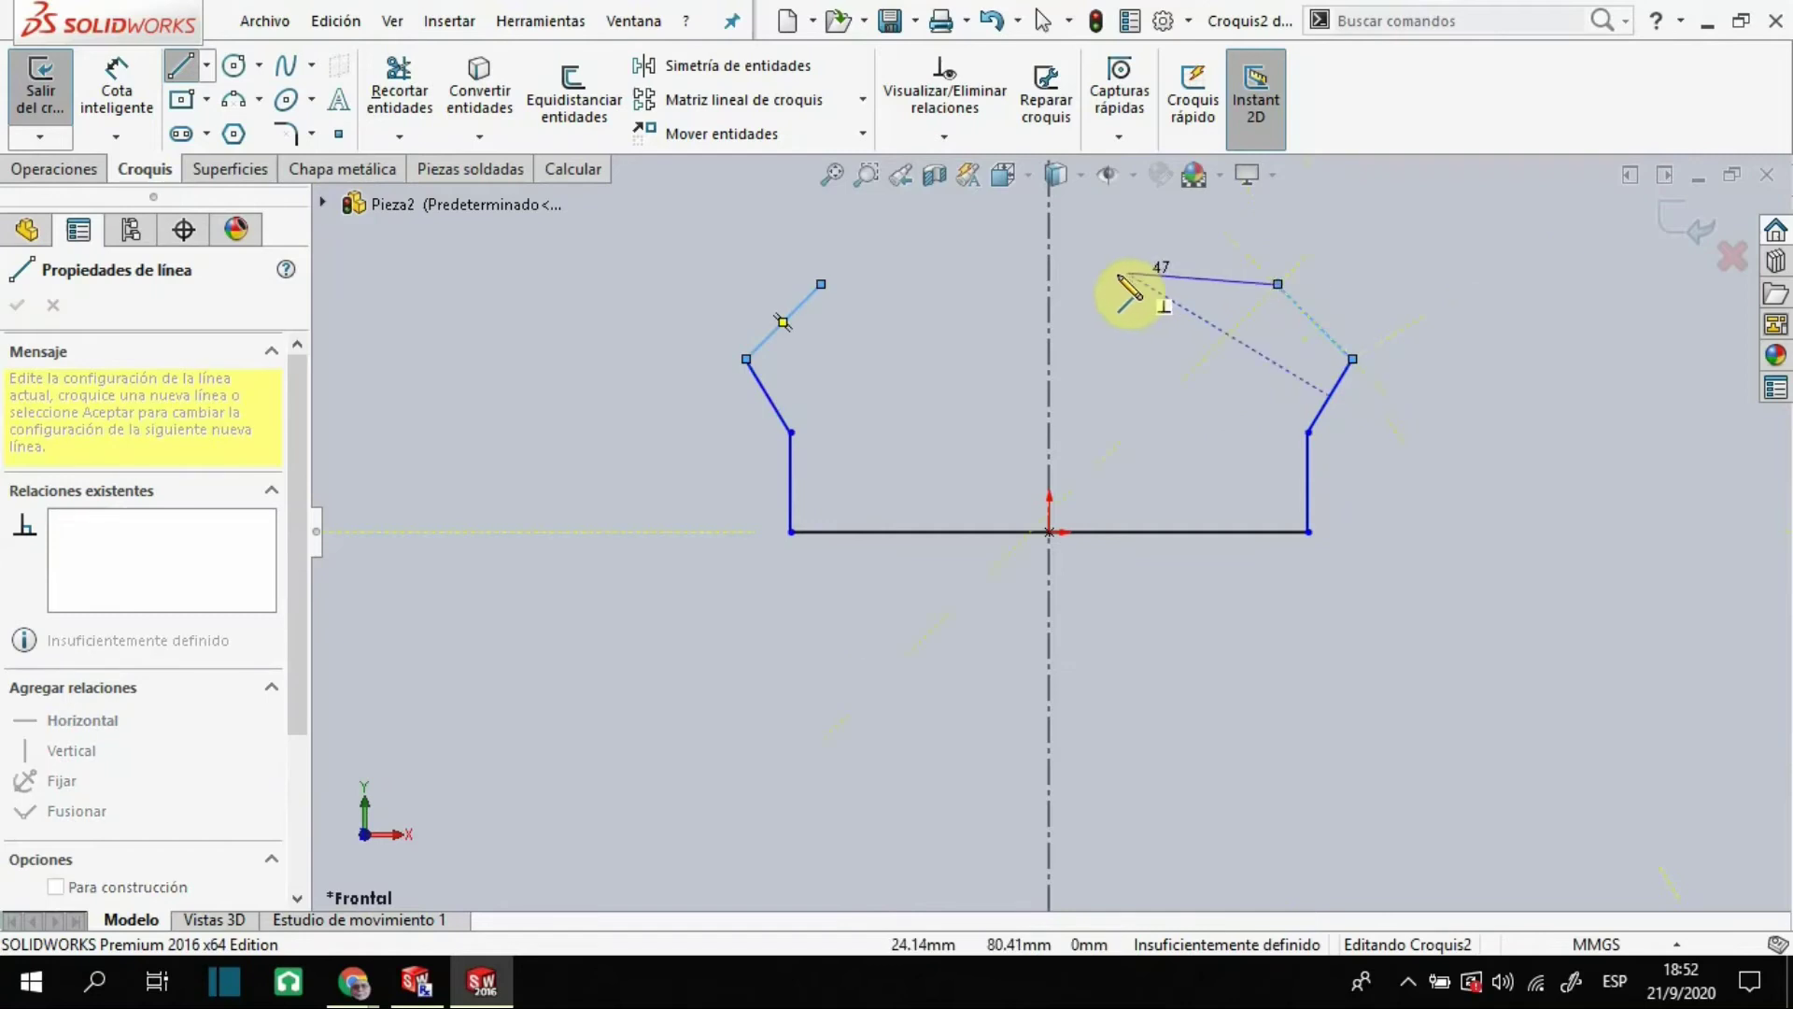
double_click(1049, 284)
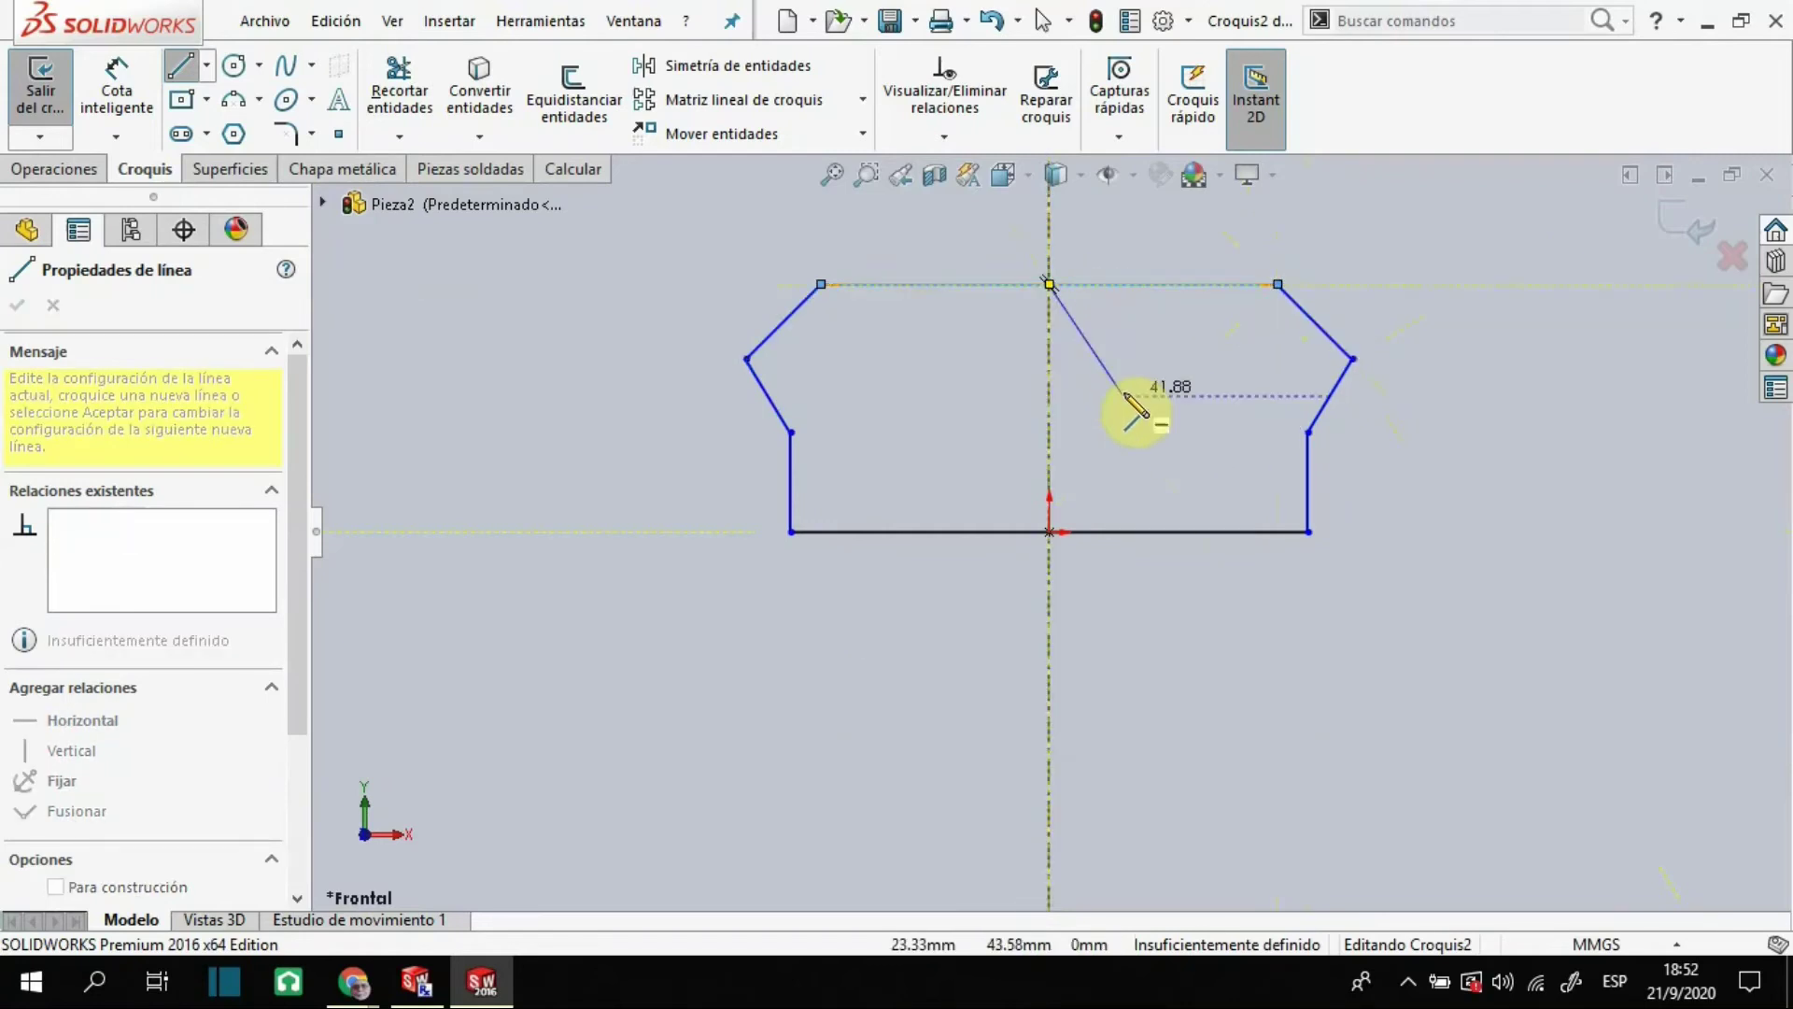
key("Escape")
left_click(117, 89)
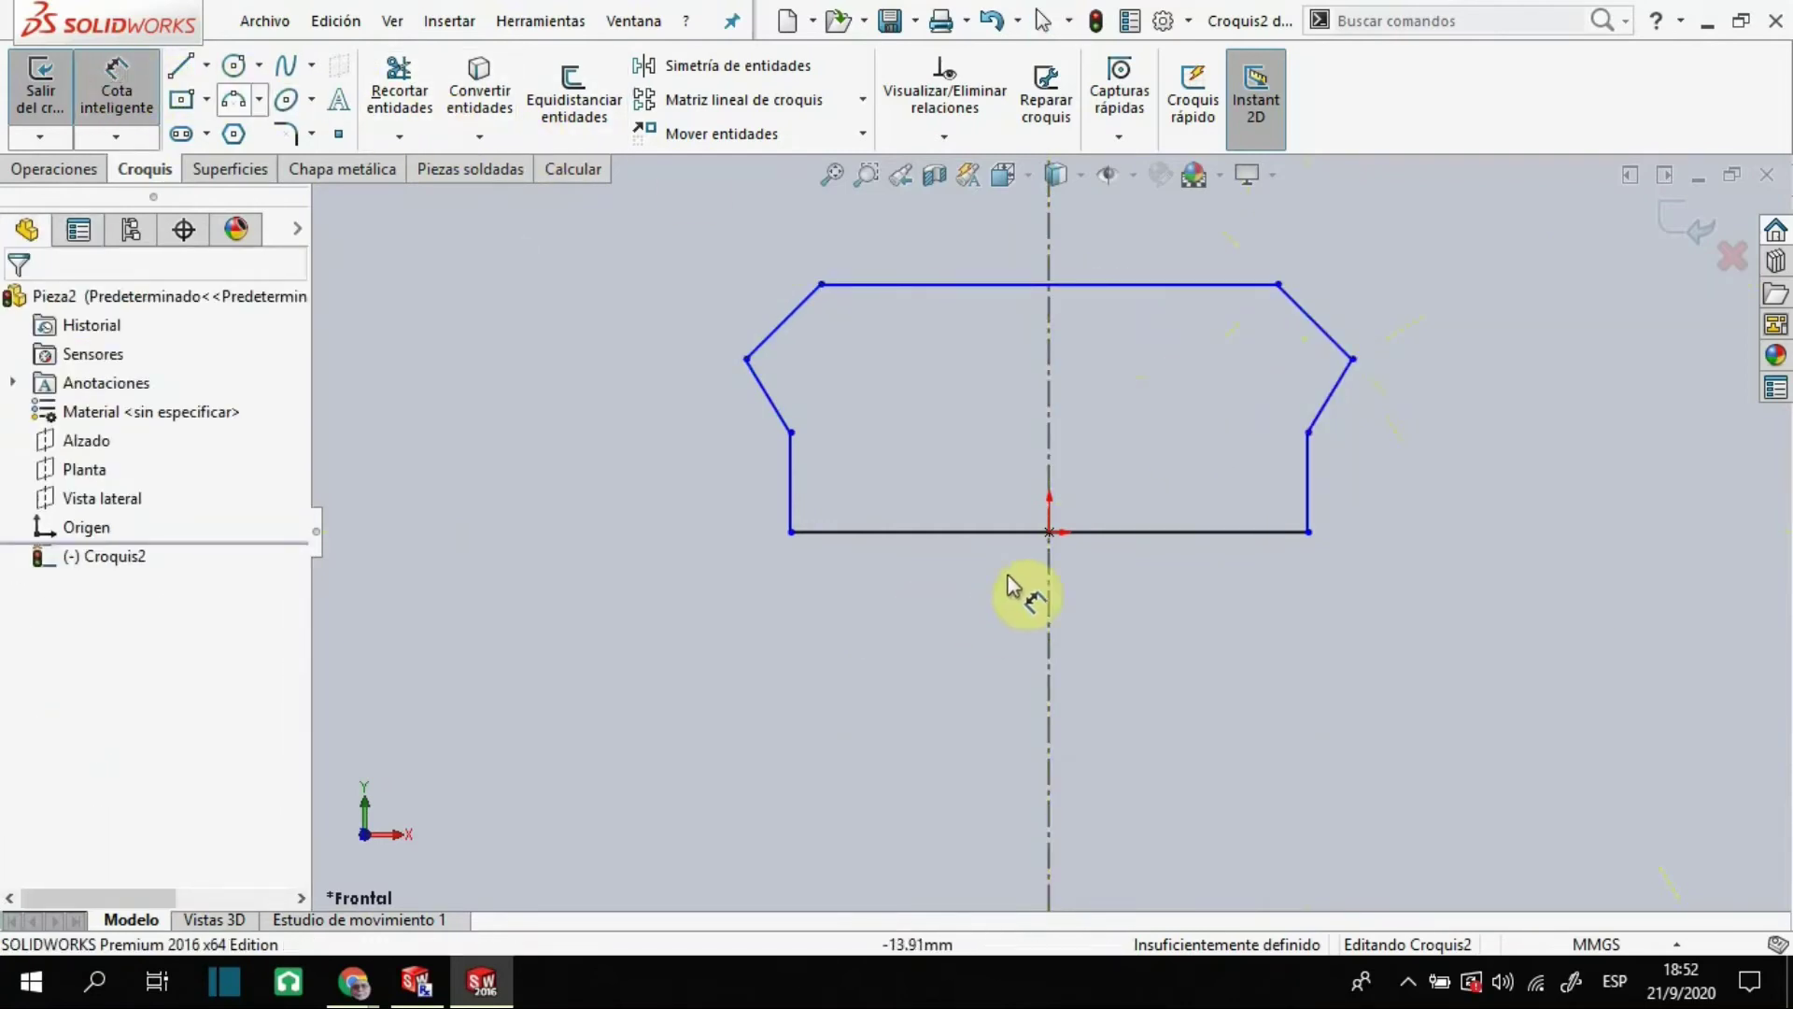
Dimension the bottom width to 160 and the overall height to 75
left_click(1135, 666)
type("16")
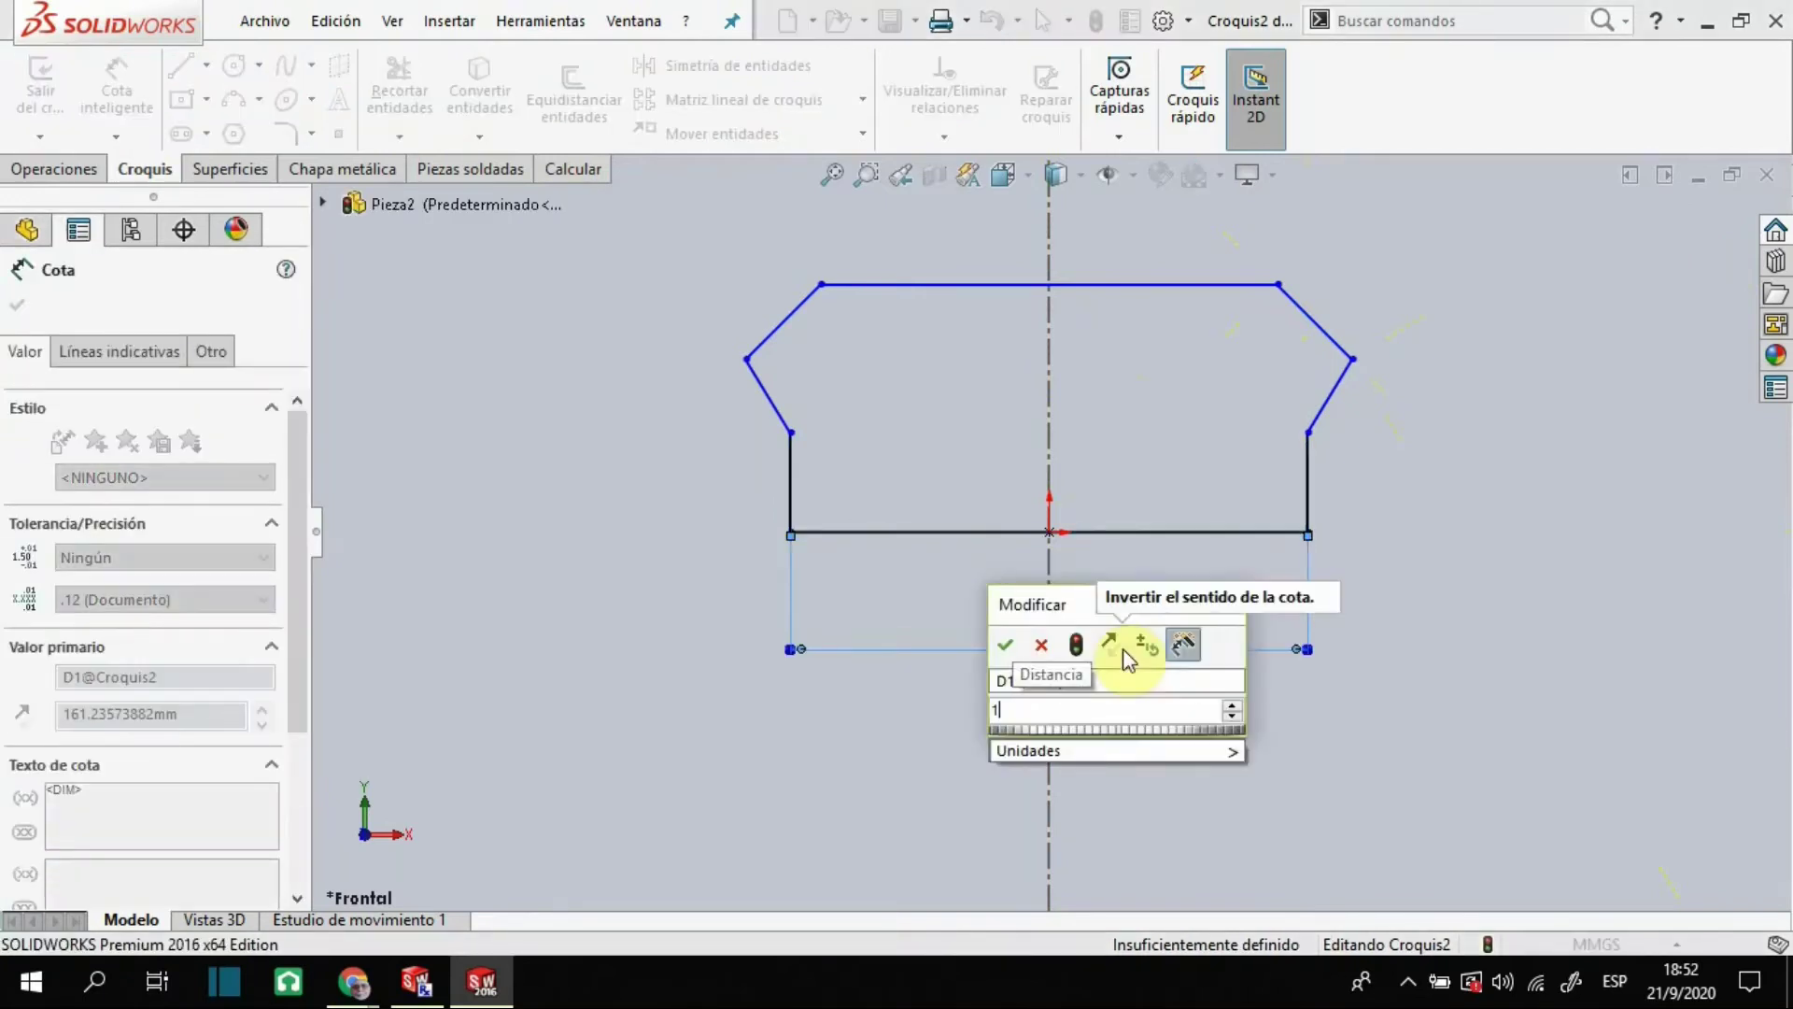
type("0")
key("Return")
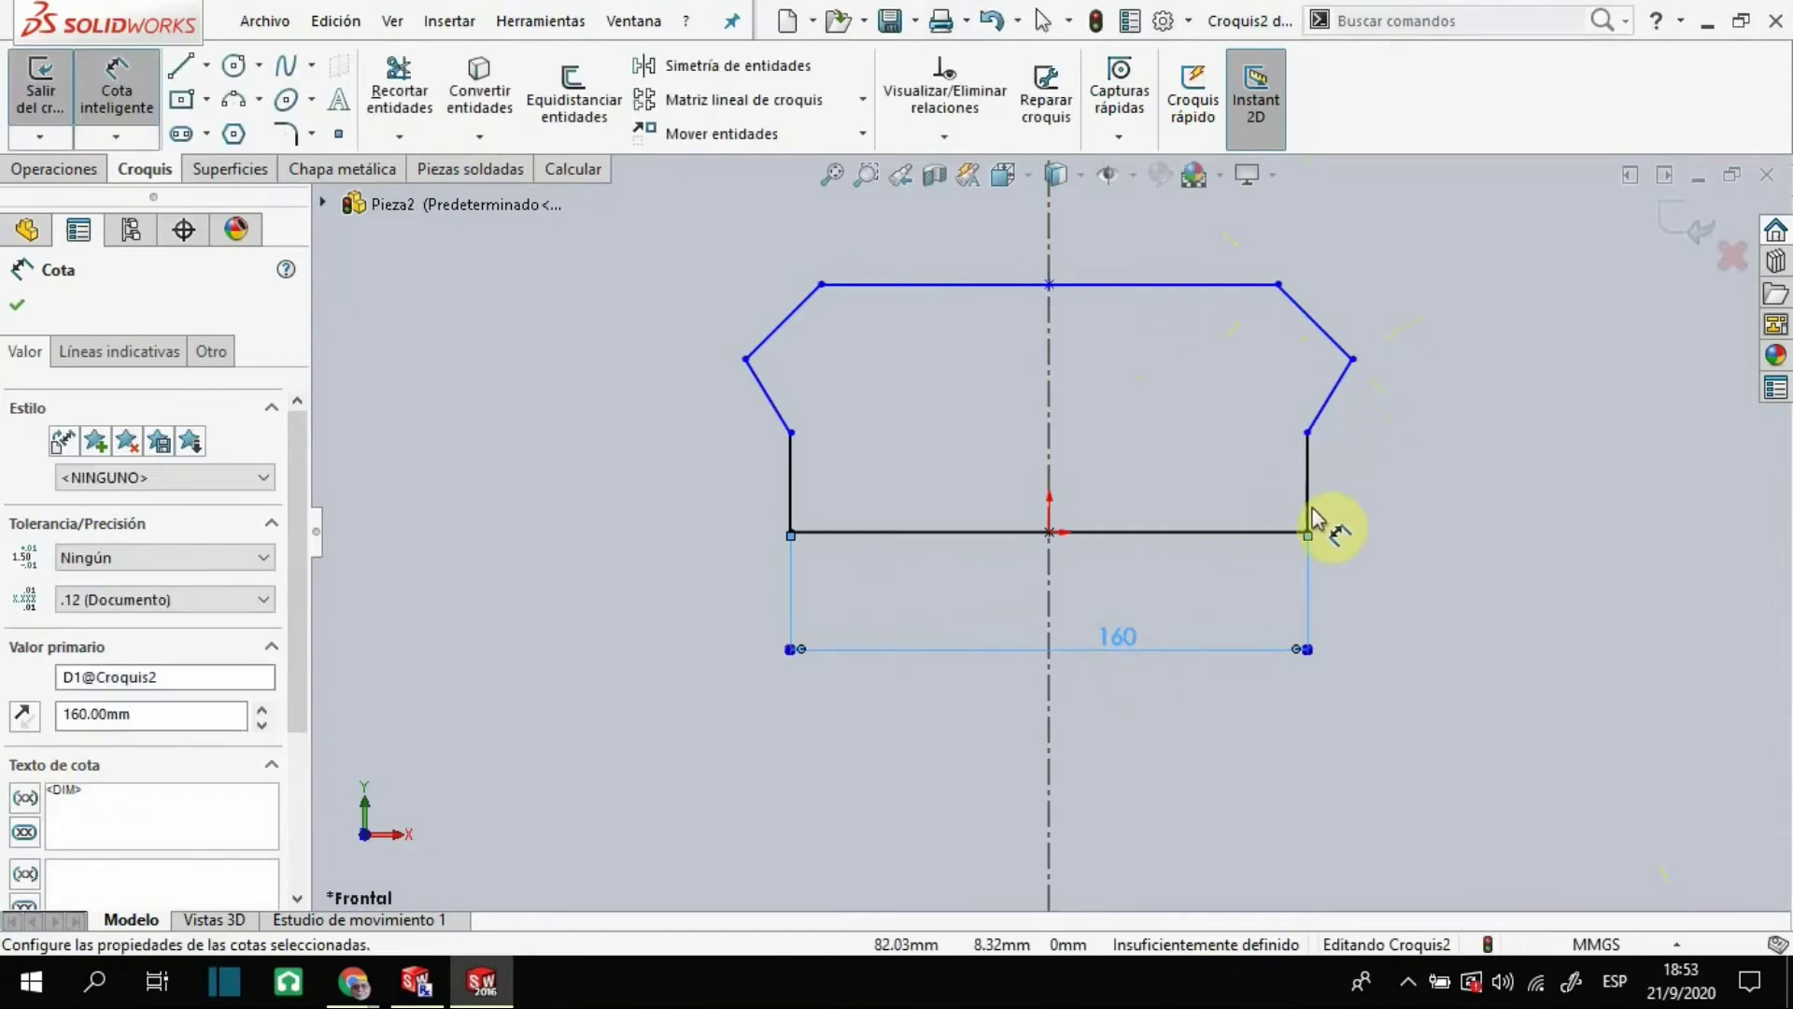
left_click(1229, 284)
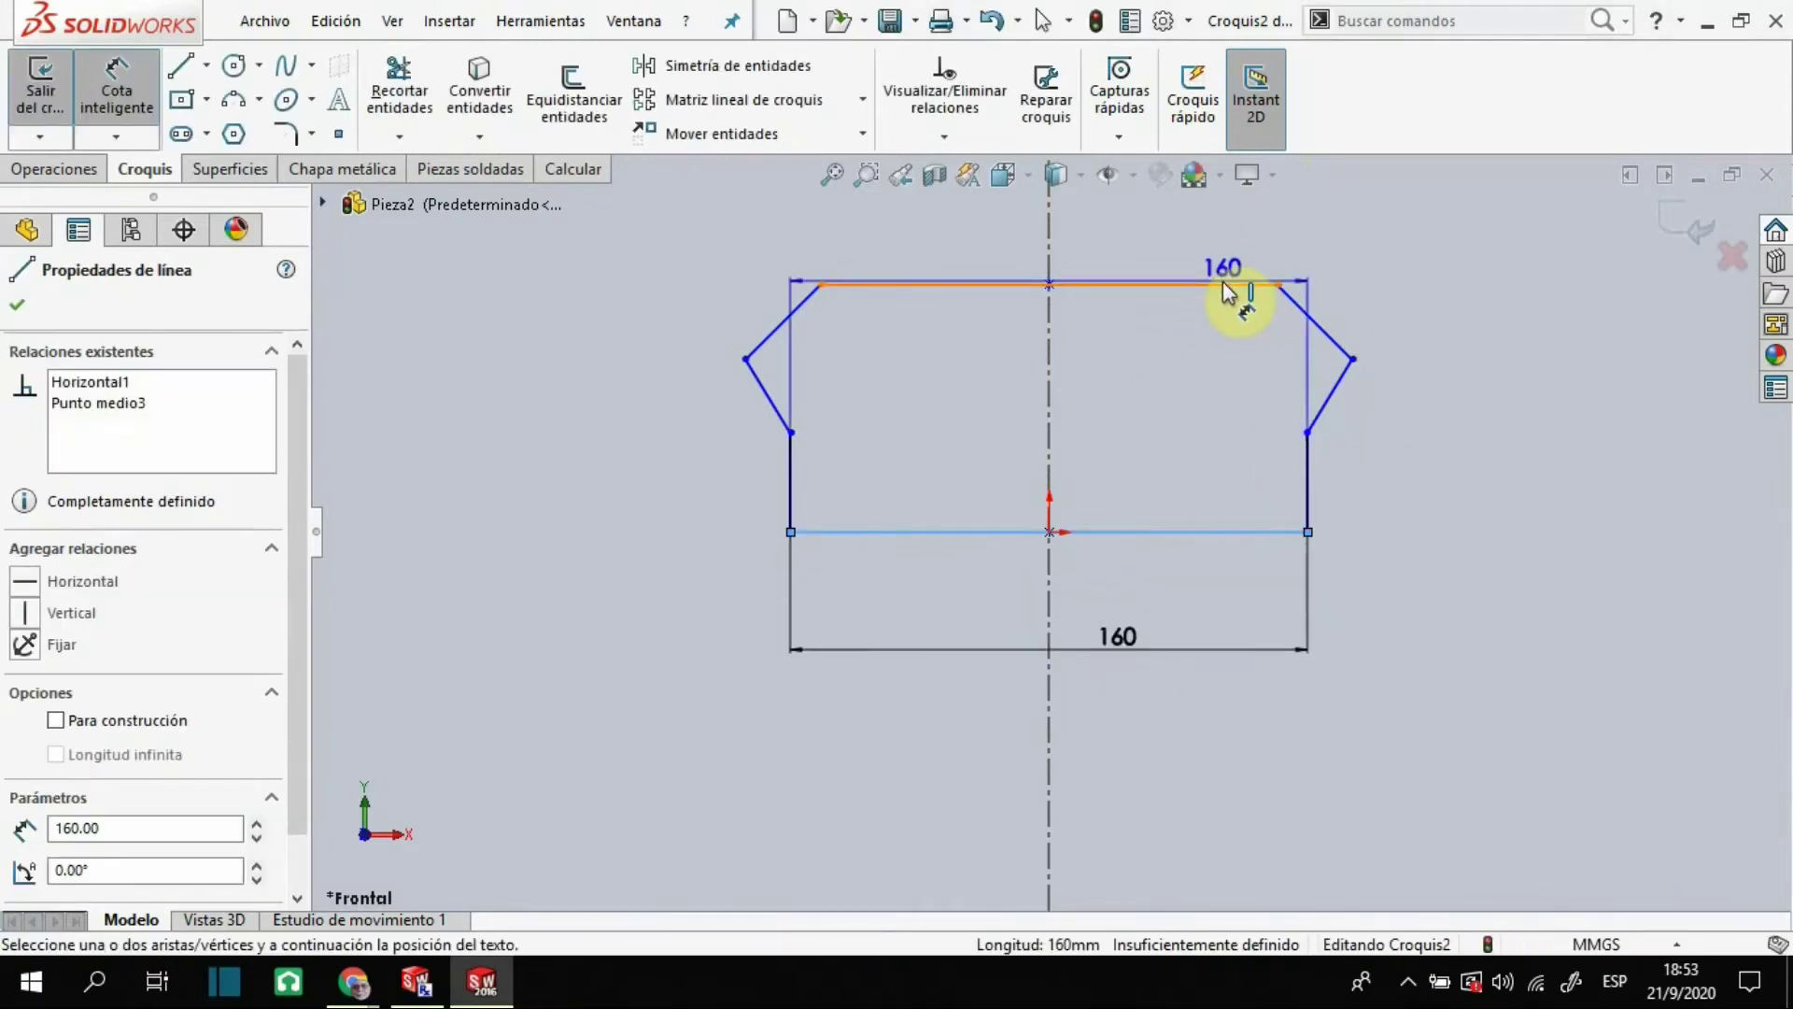
left_click(1223, 282)
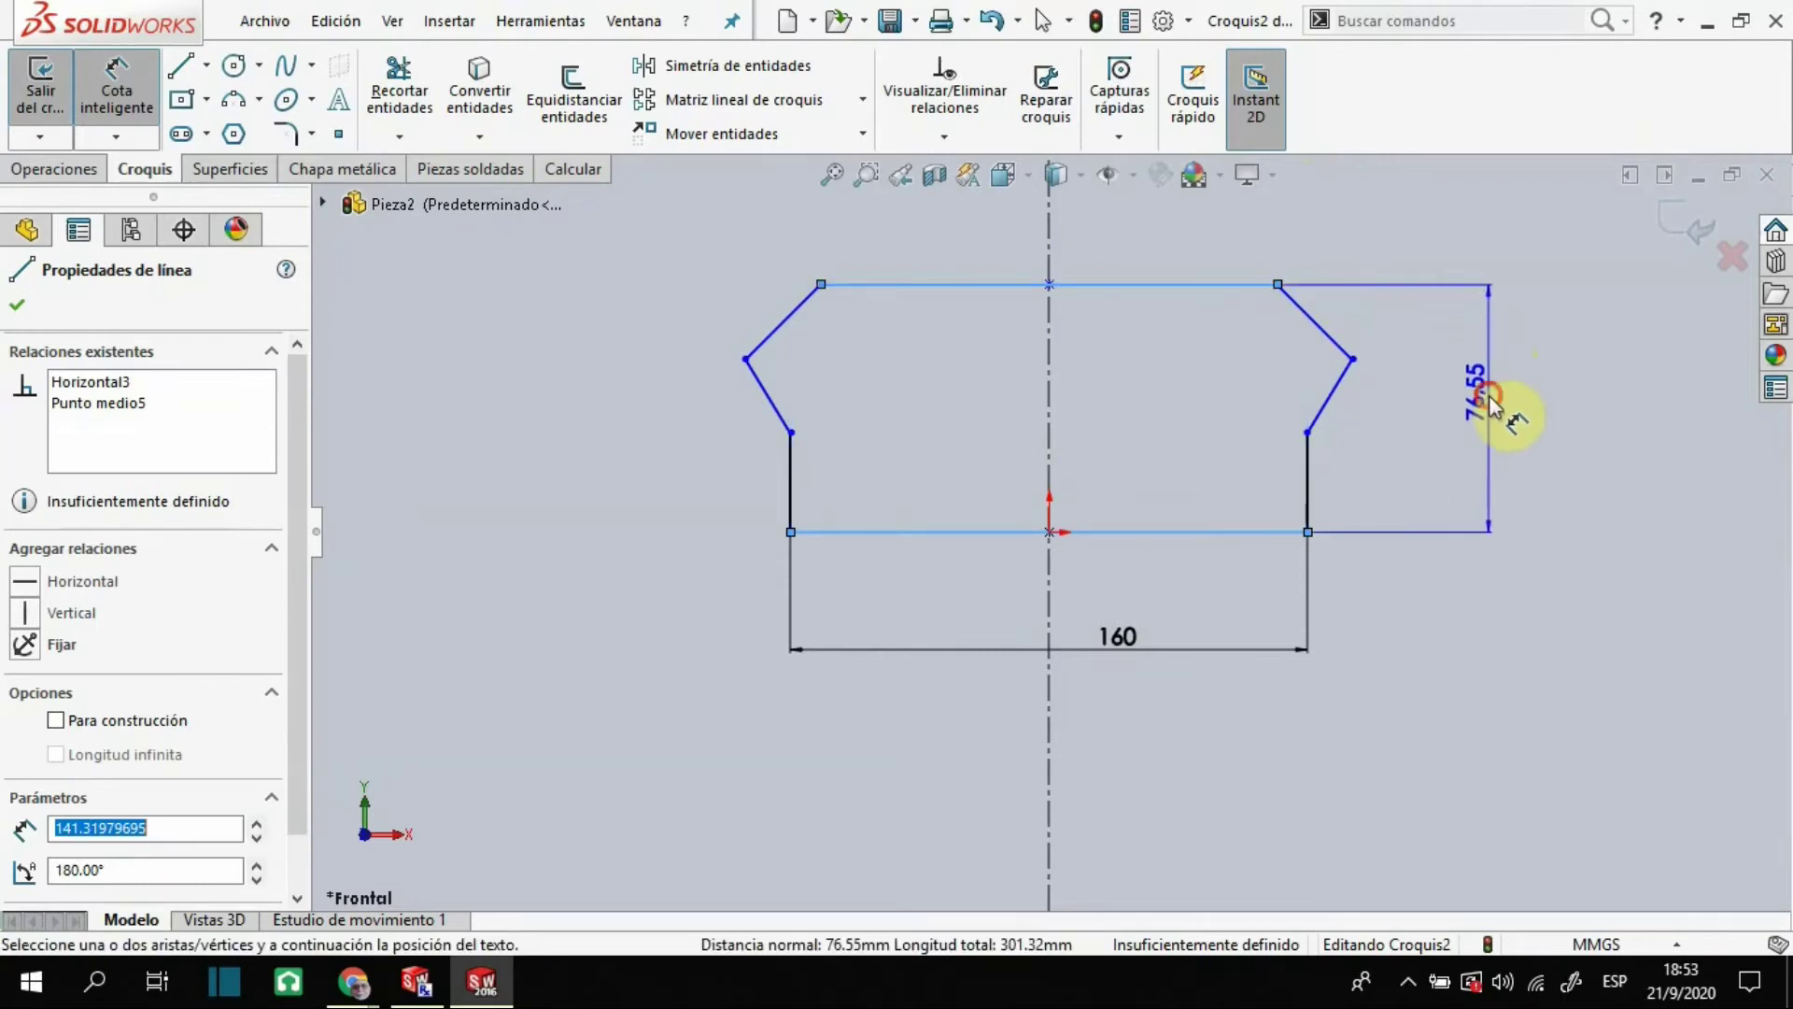
left_click(1491, 400)
type("75")
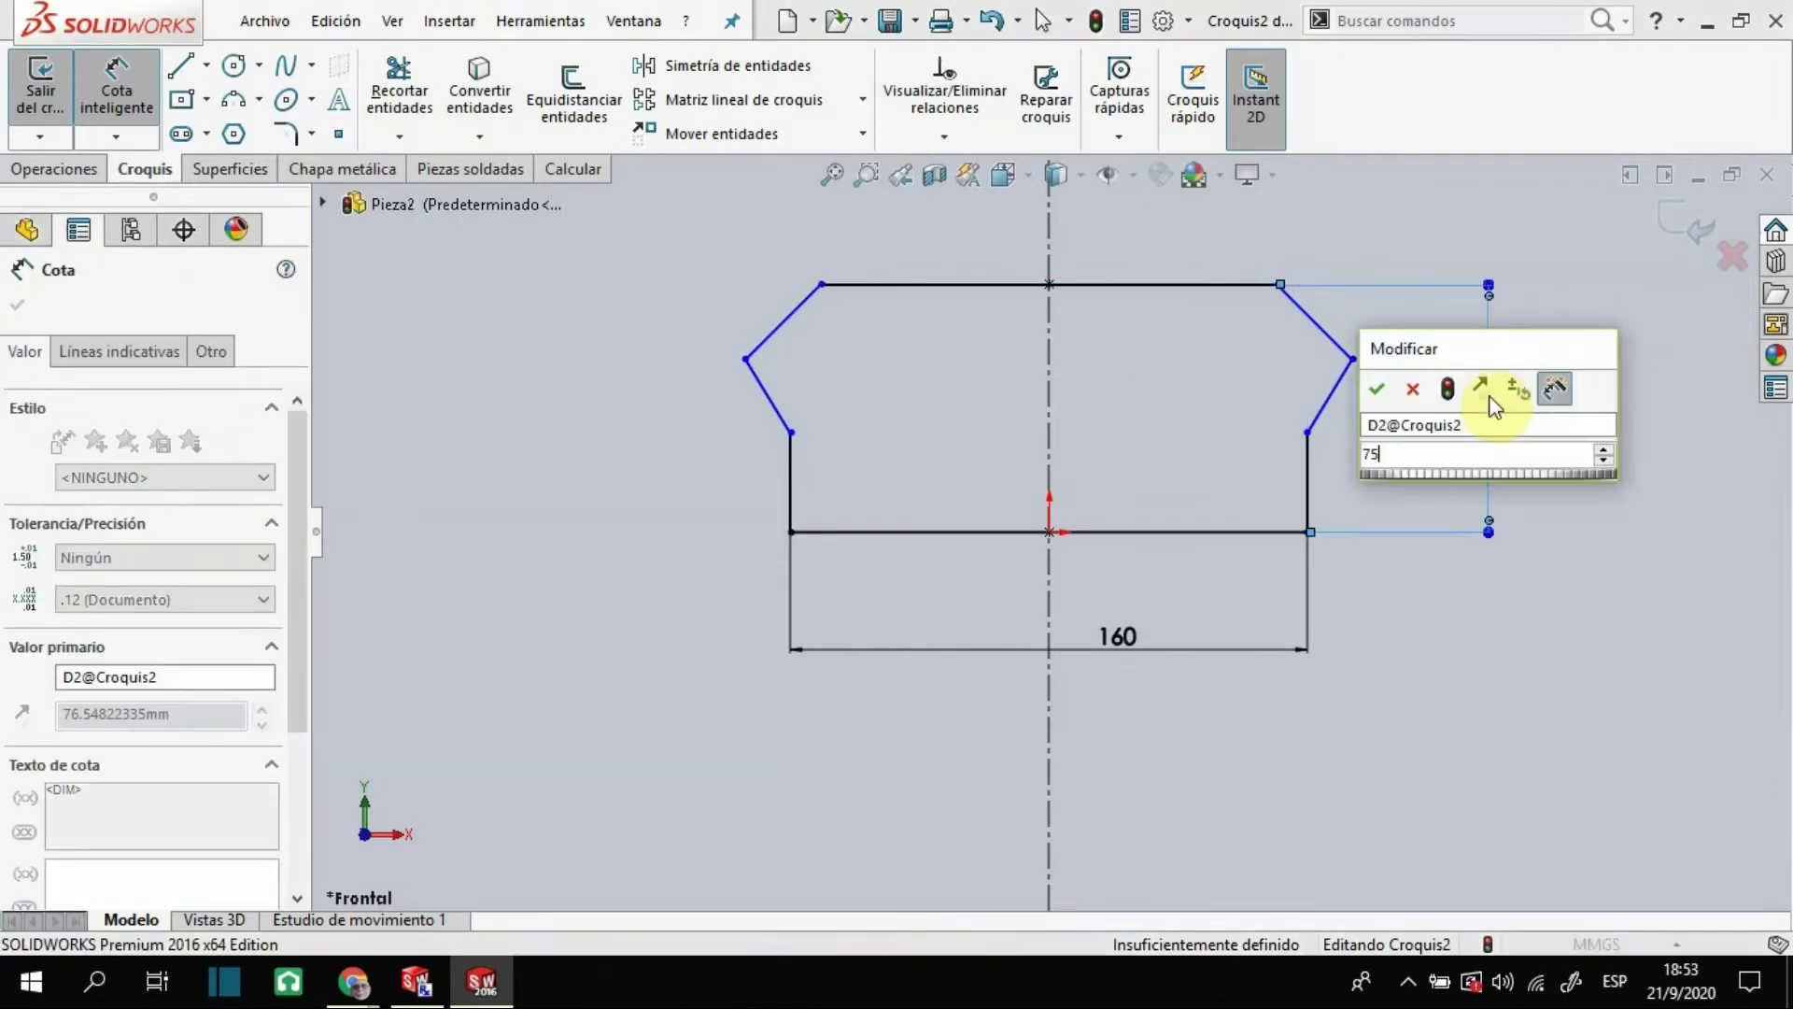
key("Return")
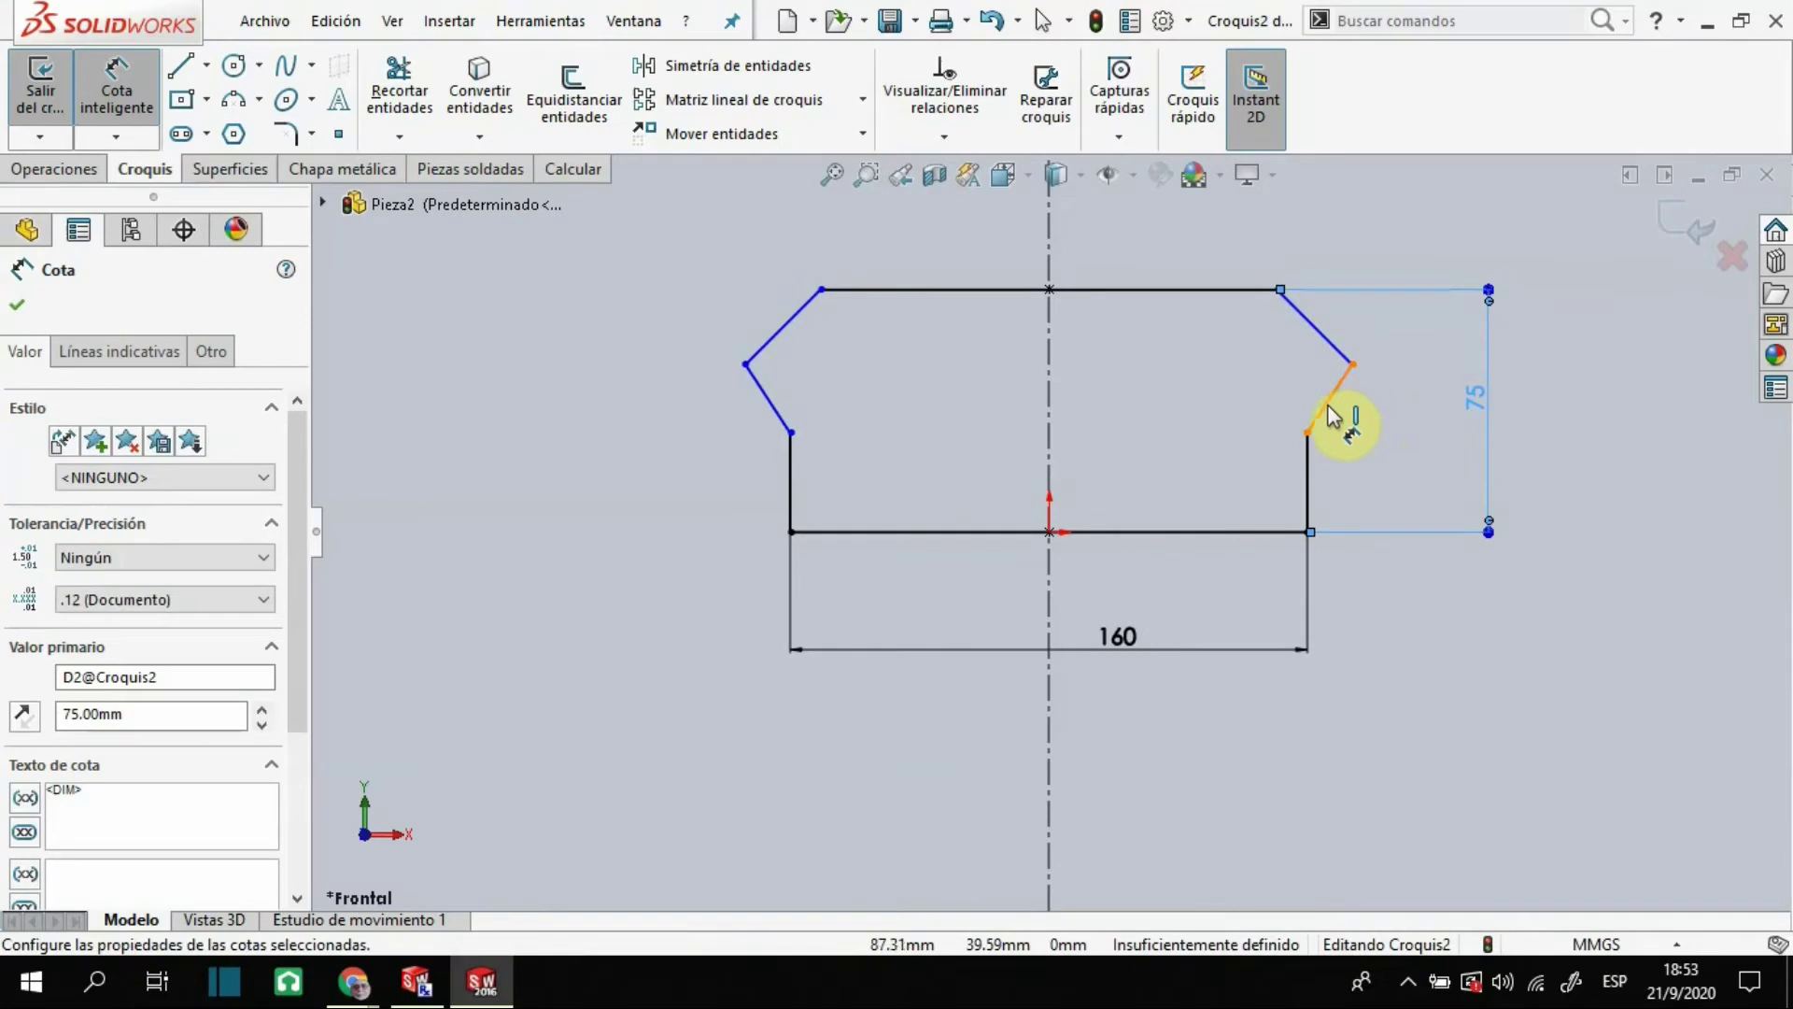
Dimension the top-right corner to the lower shoulder point at 40
left_click(1278, 290)
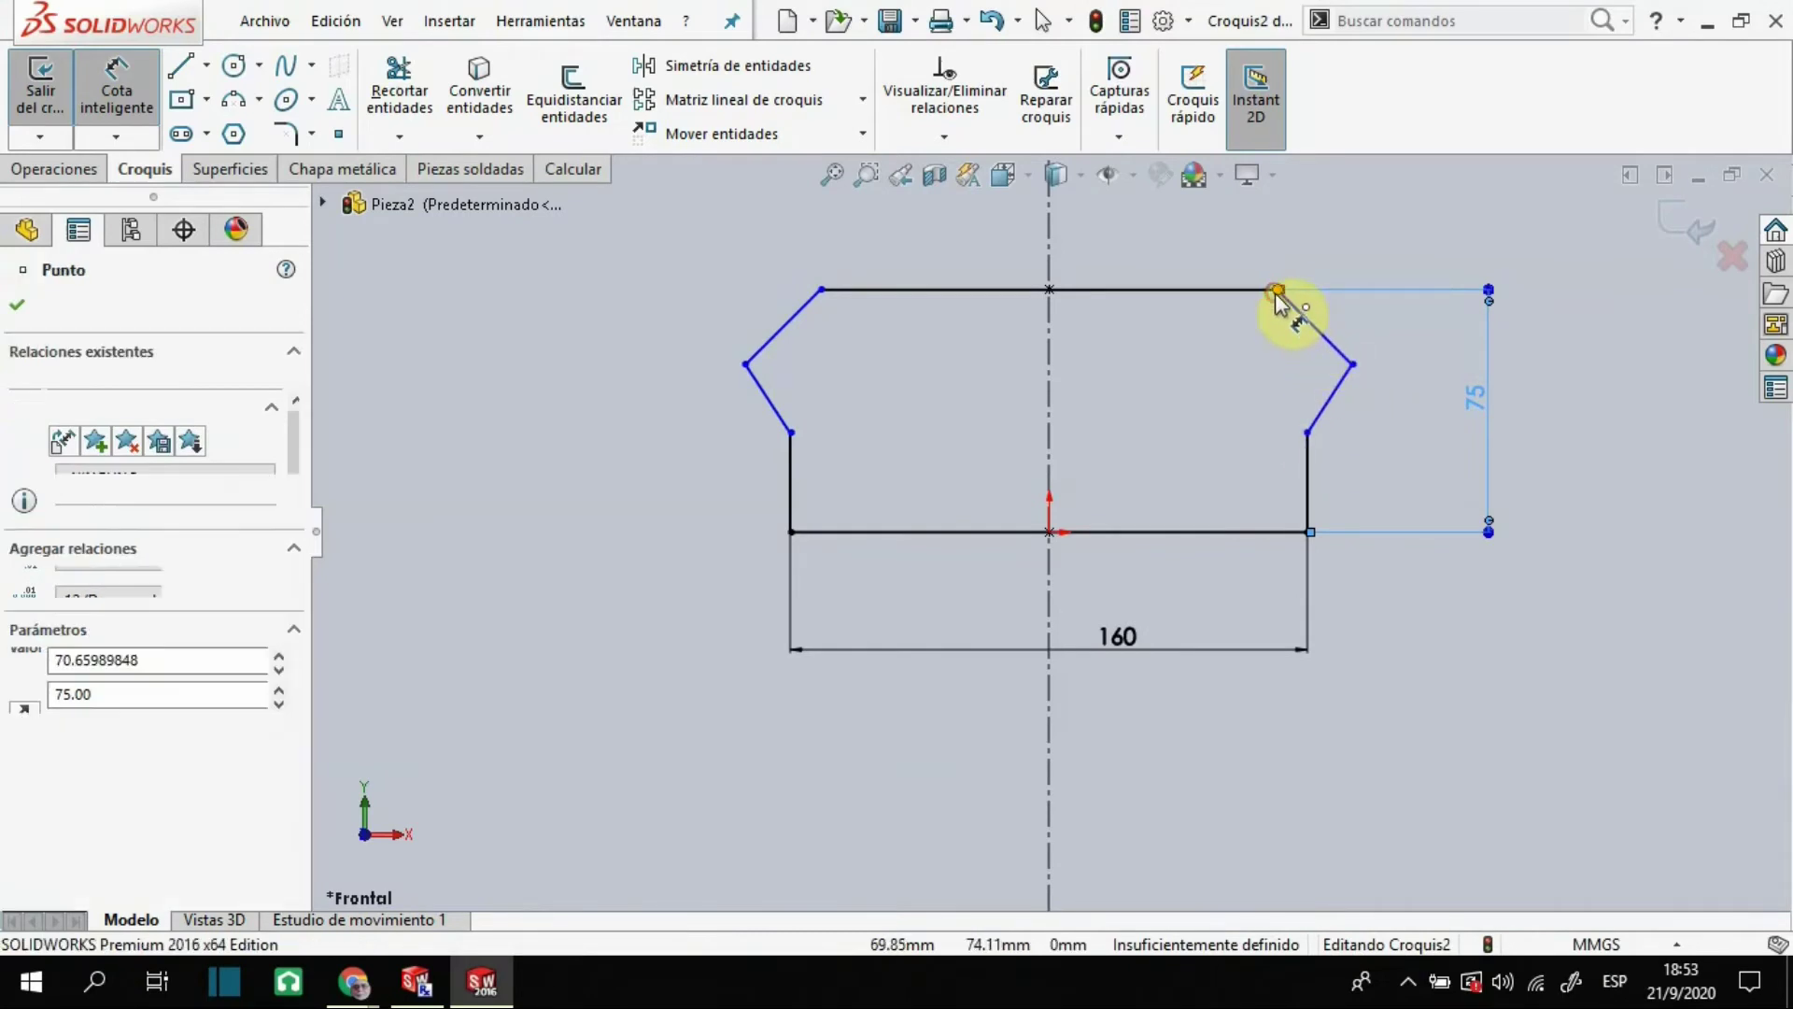
left_click(1308, 432)
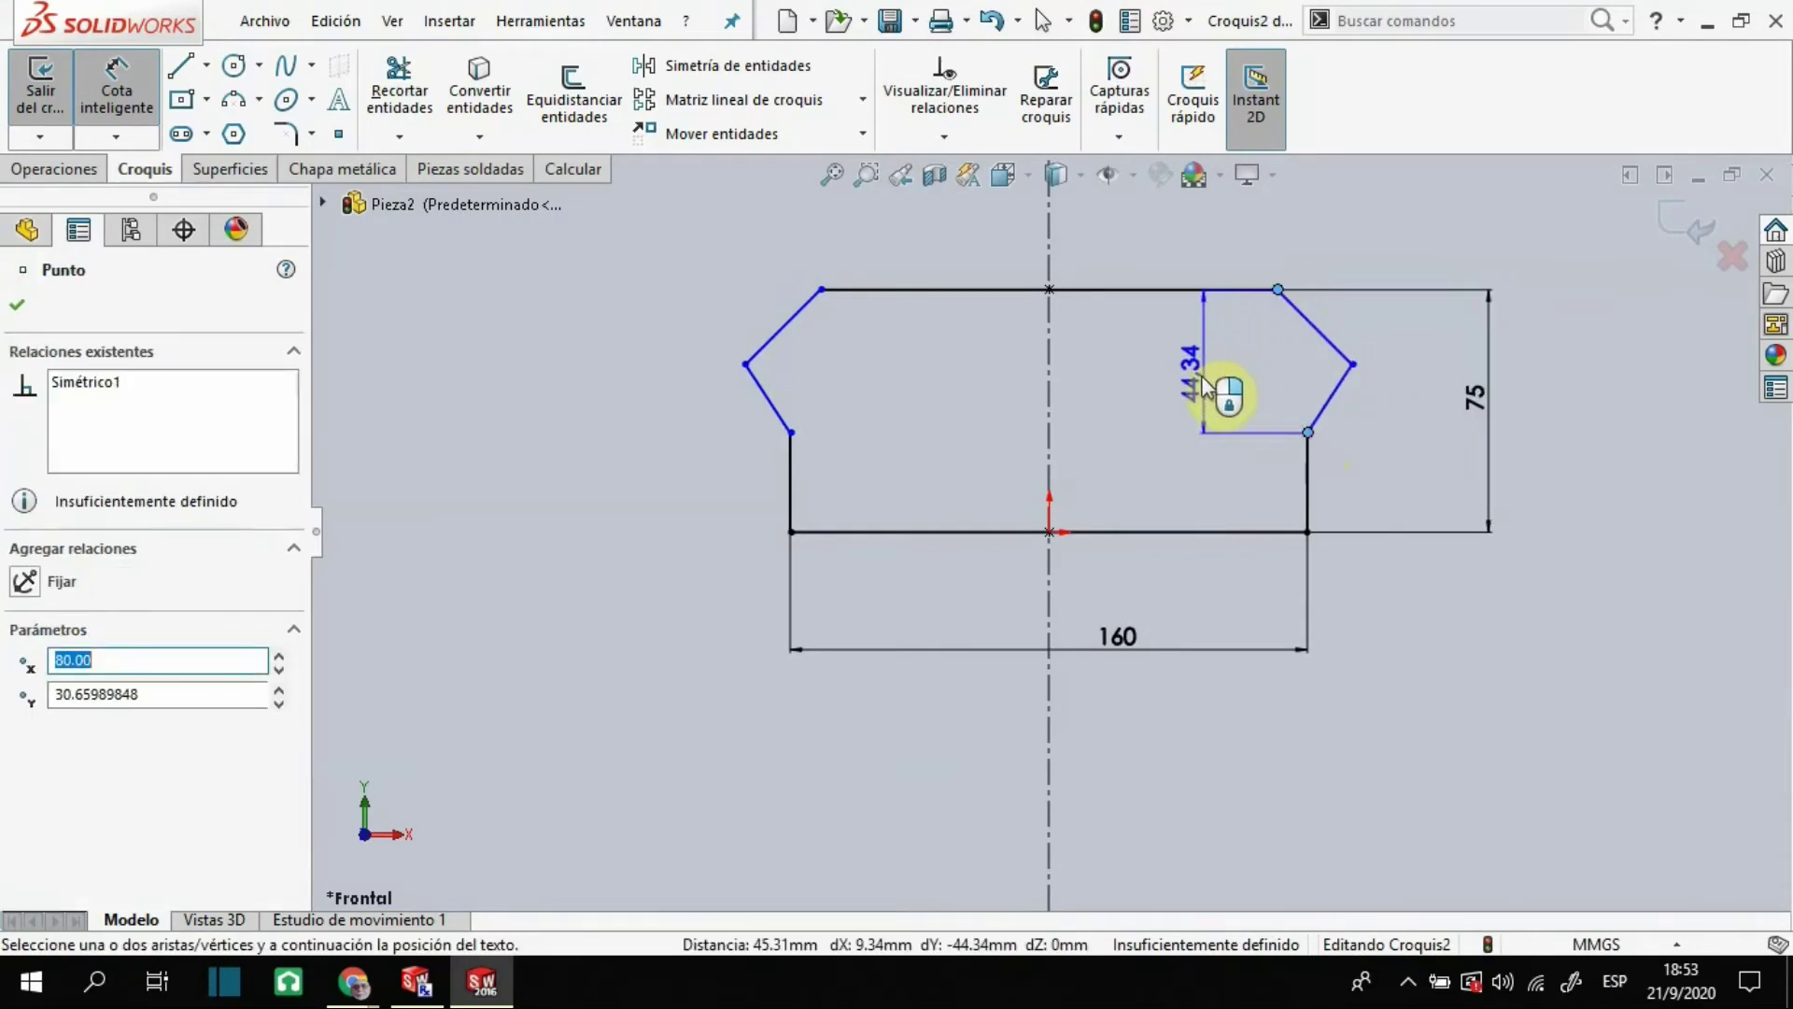
left_click(1200, 378)
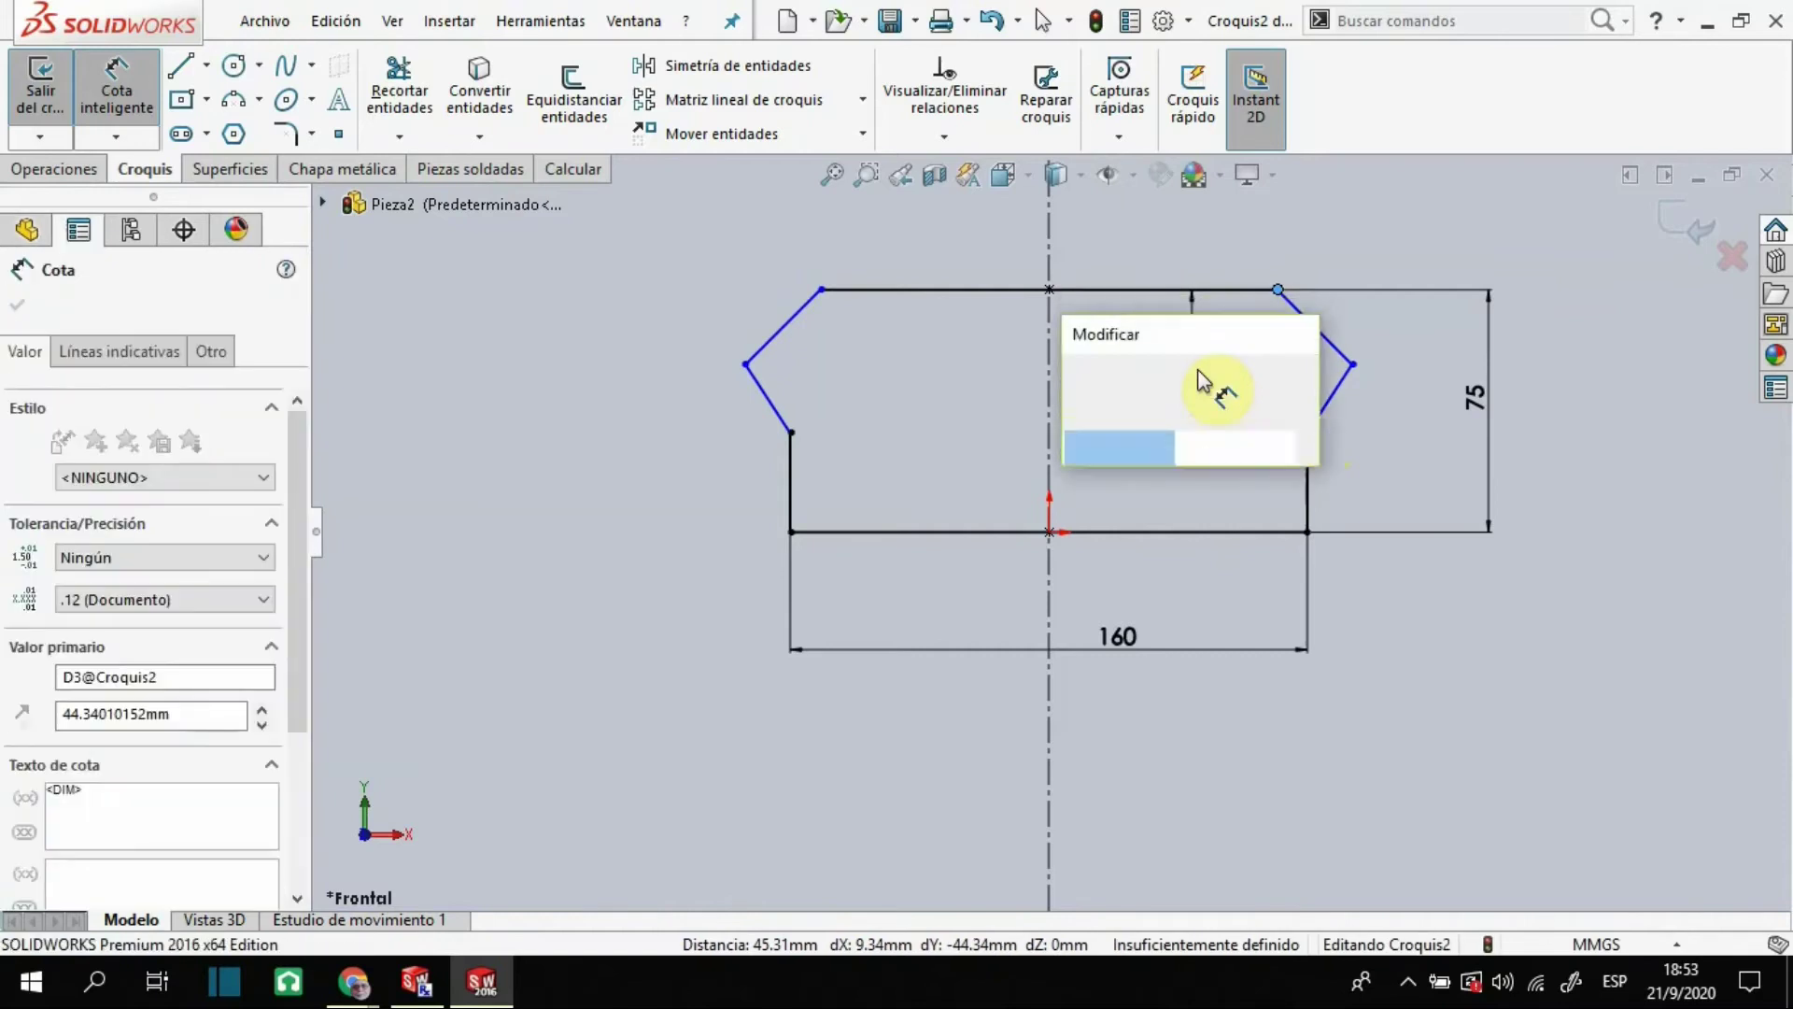
type("40")
key("Return")
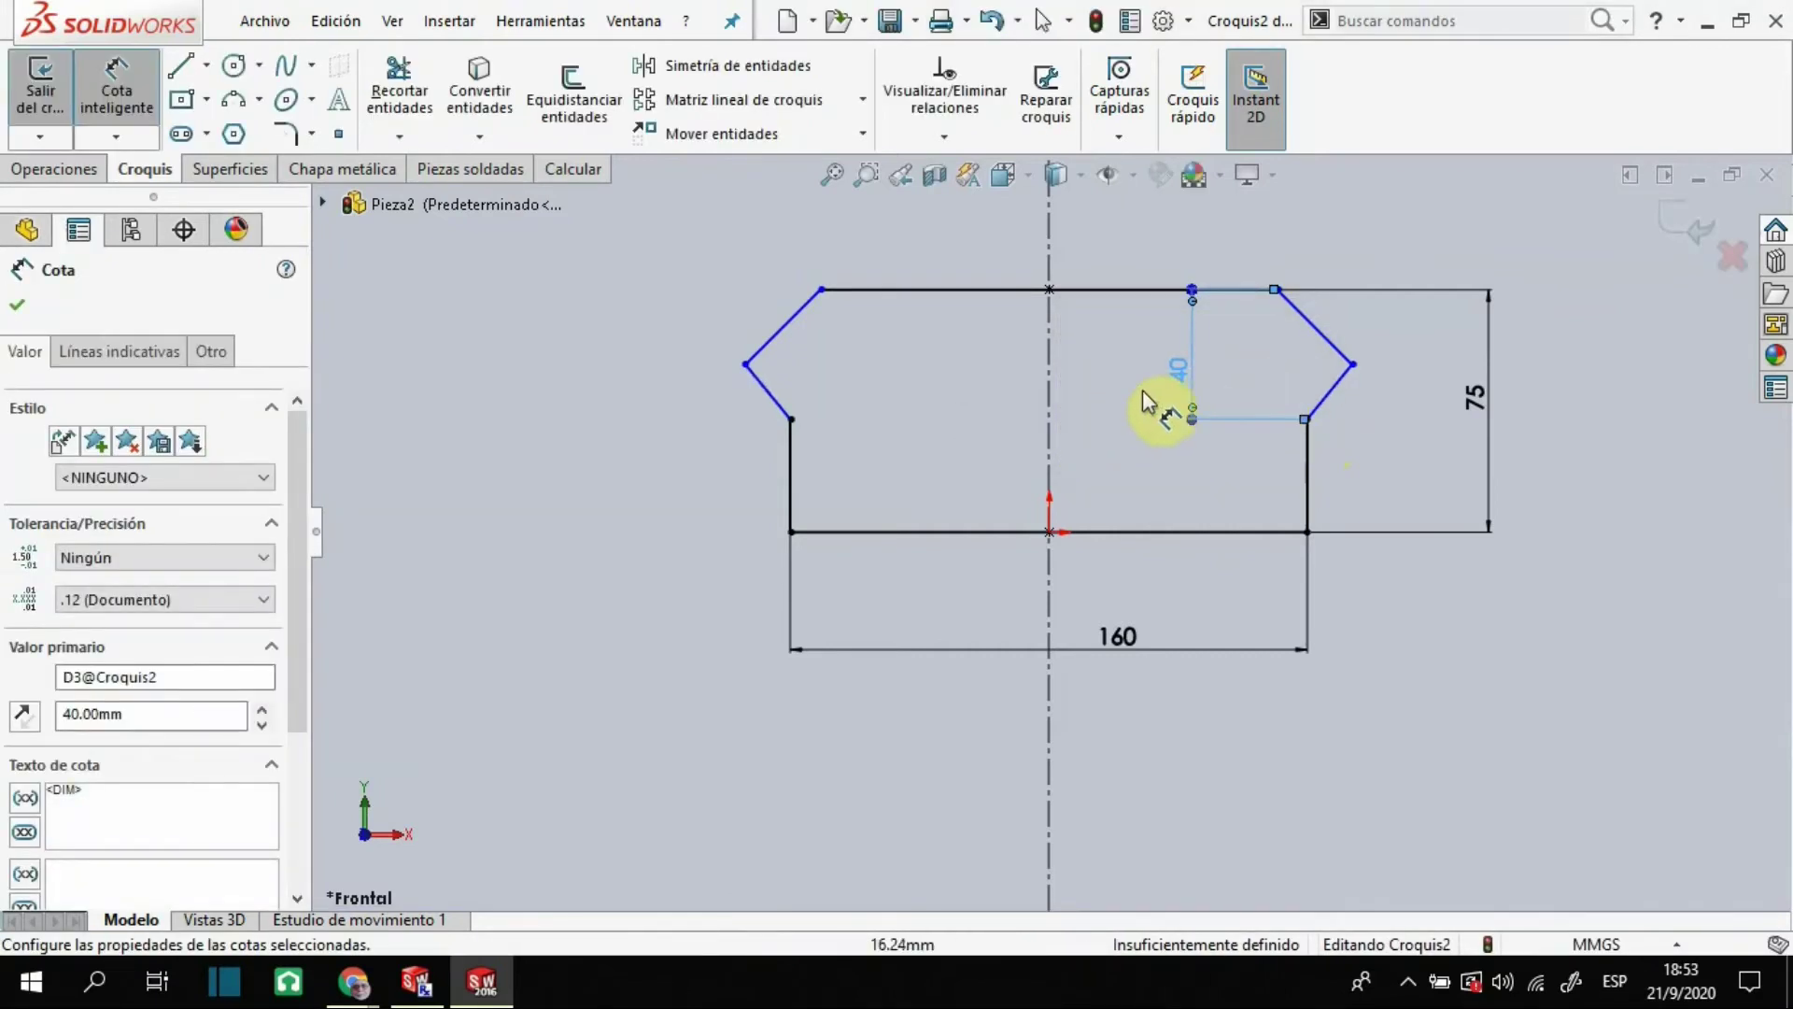
key("Escape")
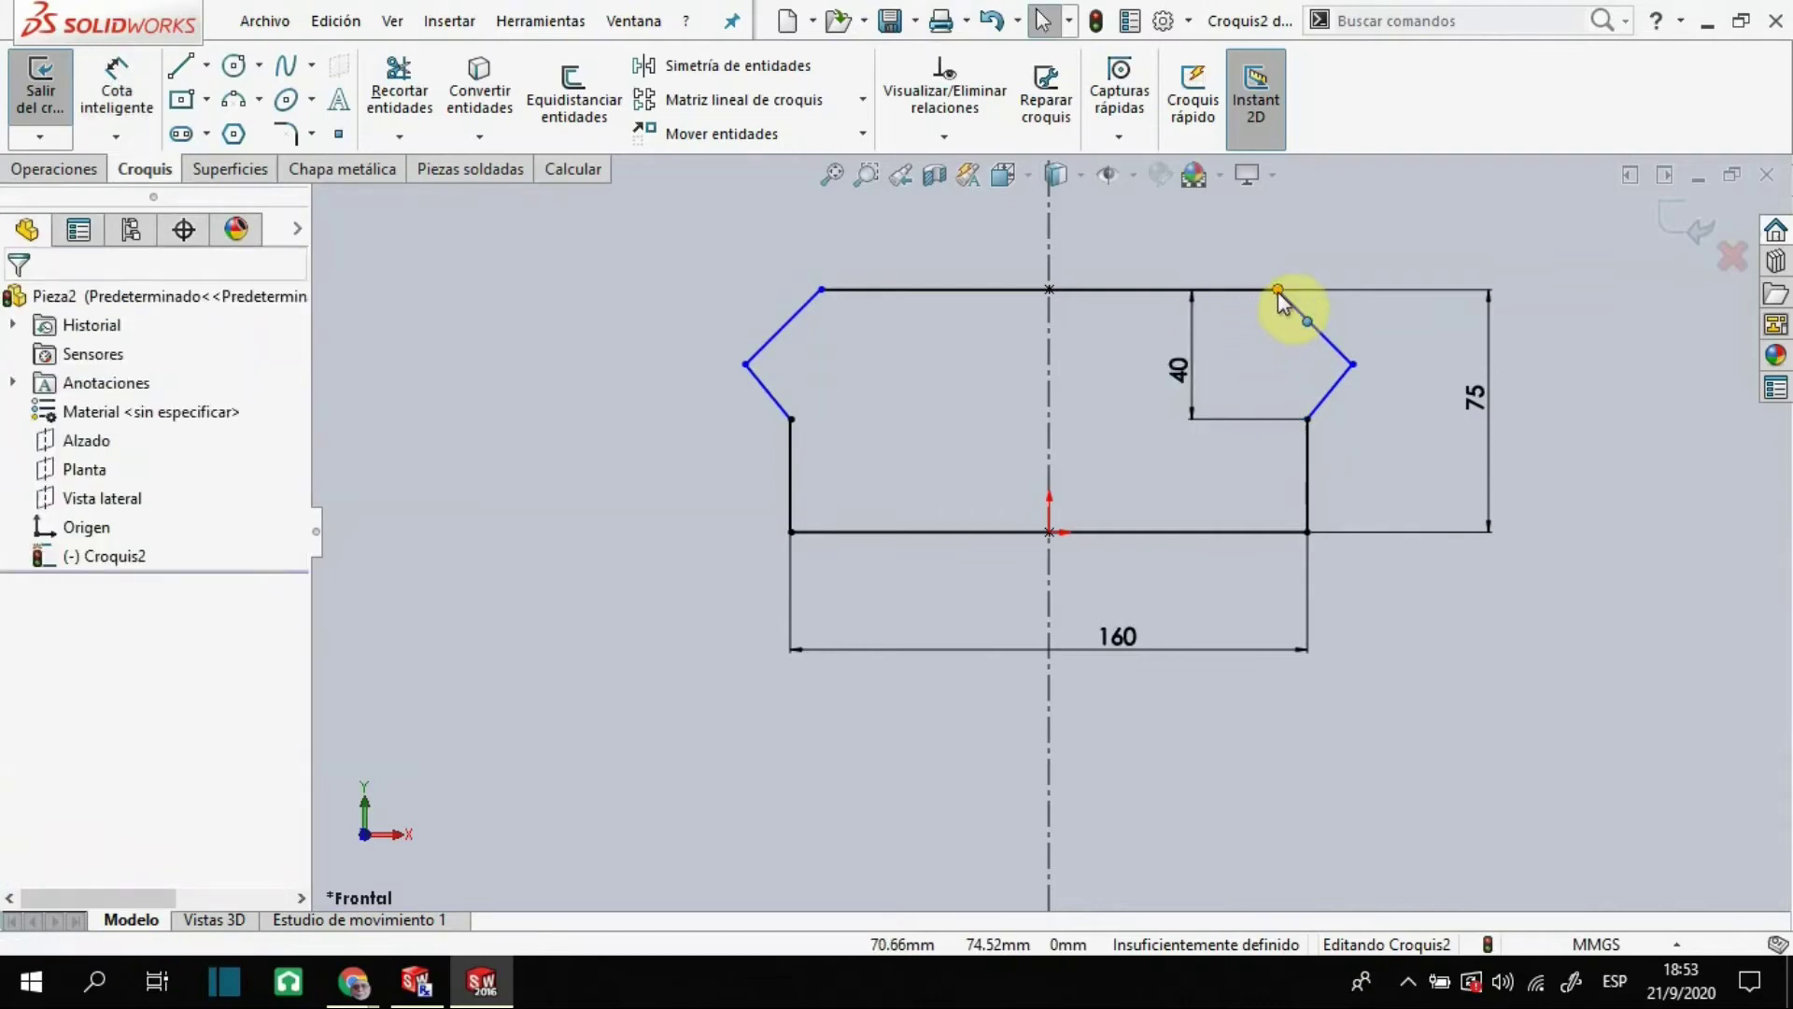
Make the top-right corner and lower shoulder point vertically aligned
left_click(1277, 291)
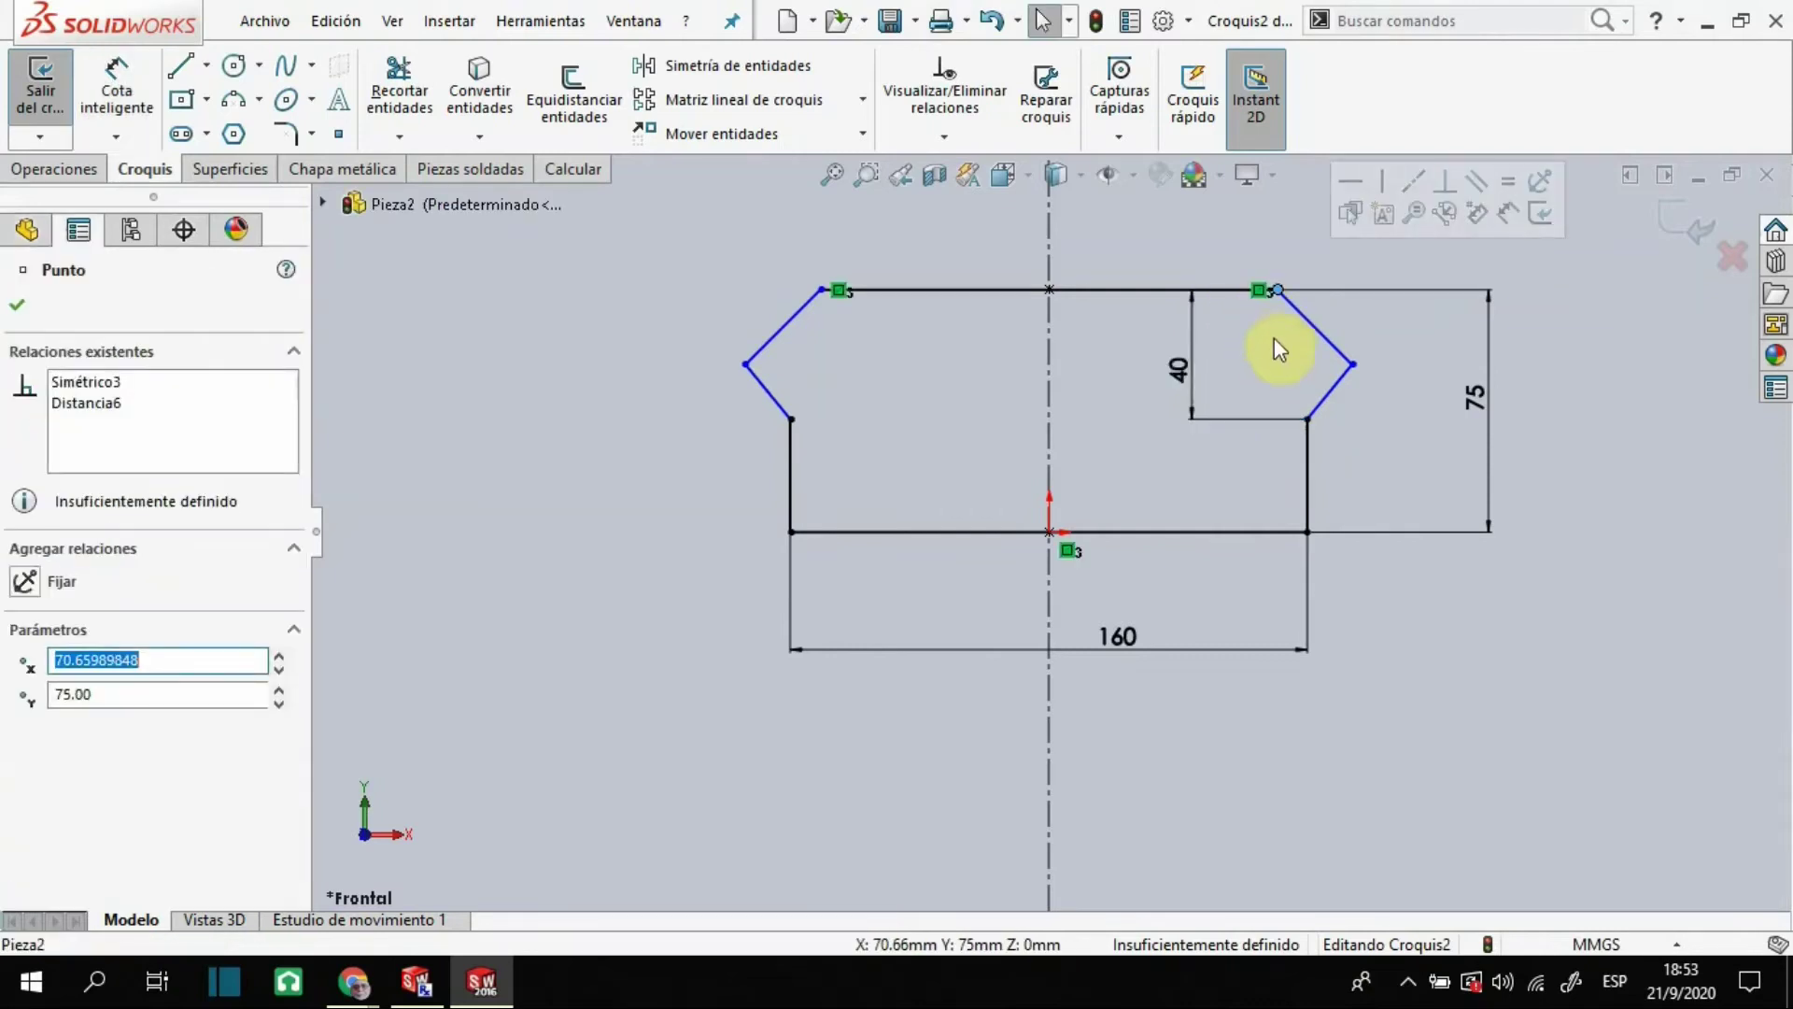
left_click(1305, 418, "ctrl")
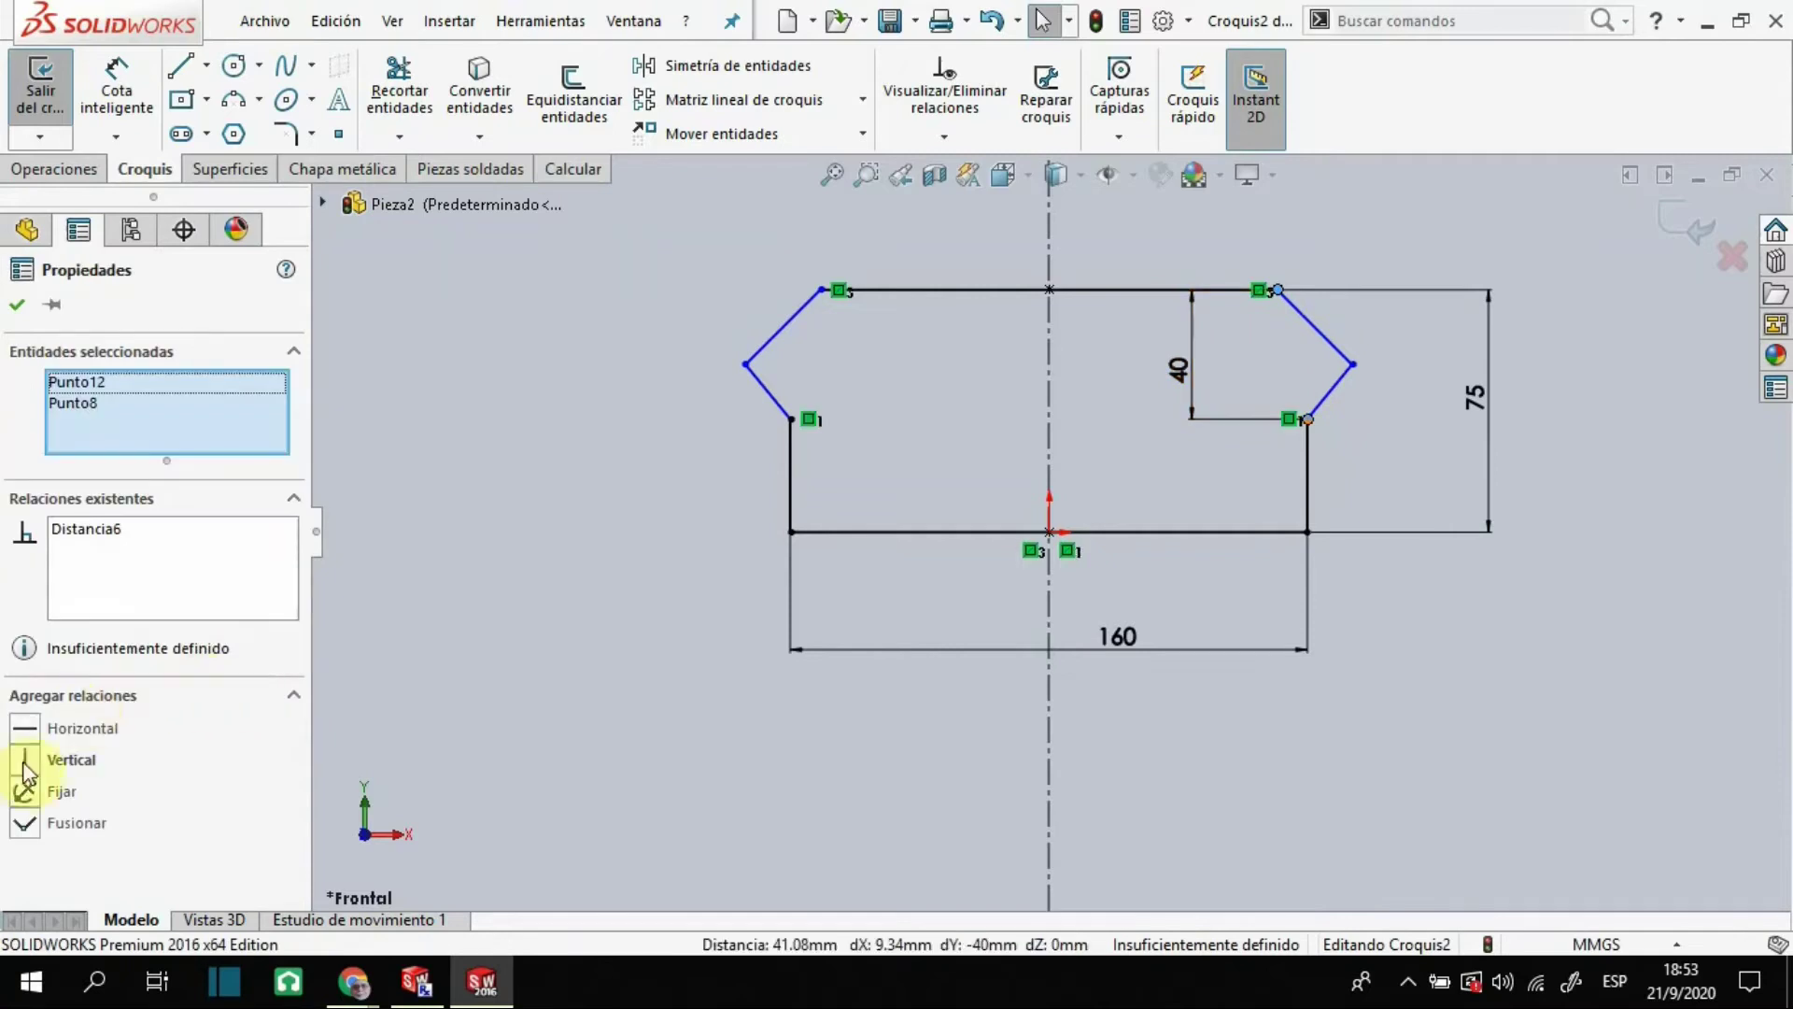
left_click(26, 759)
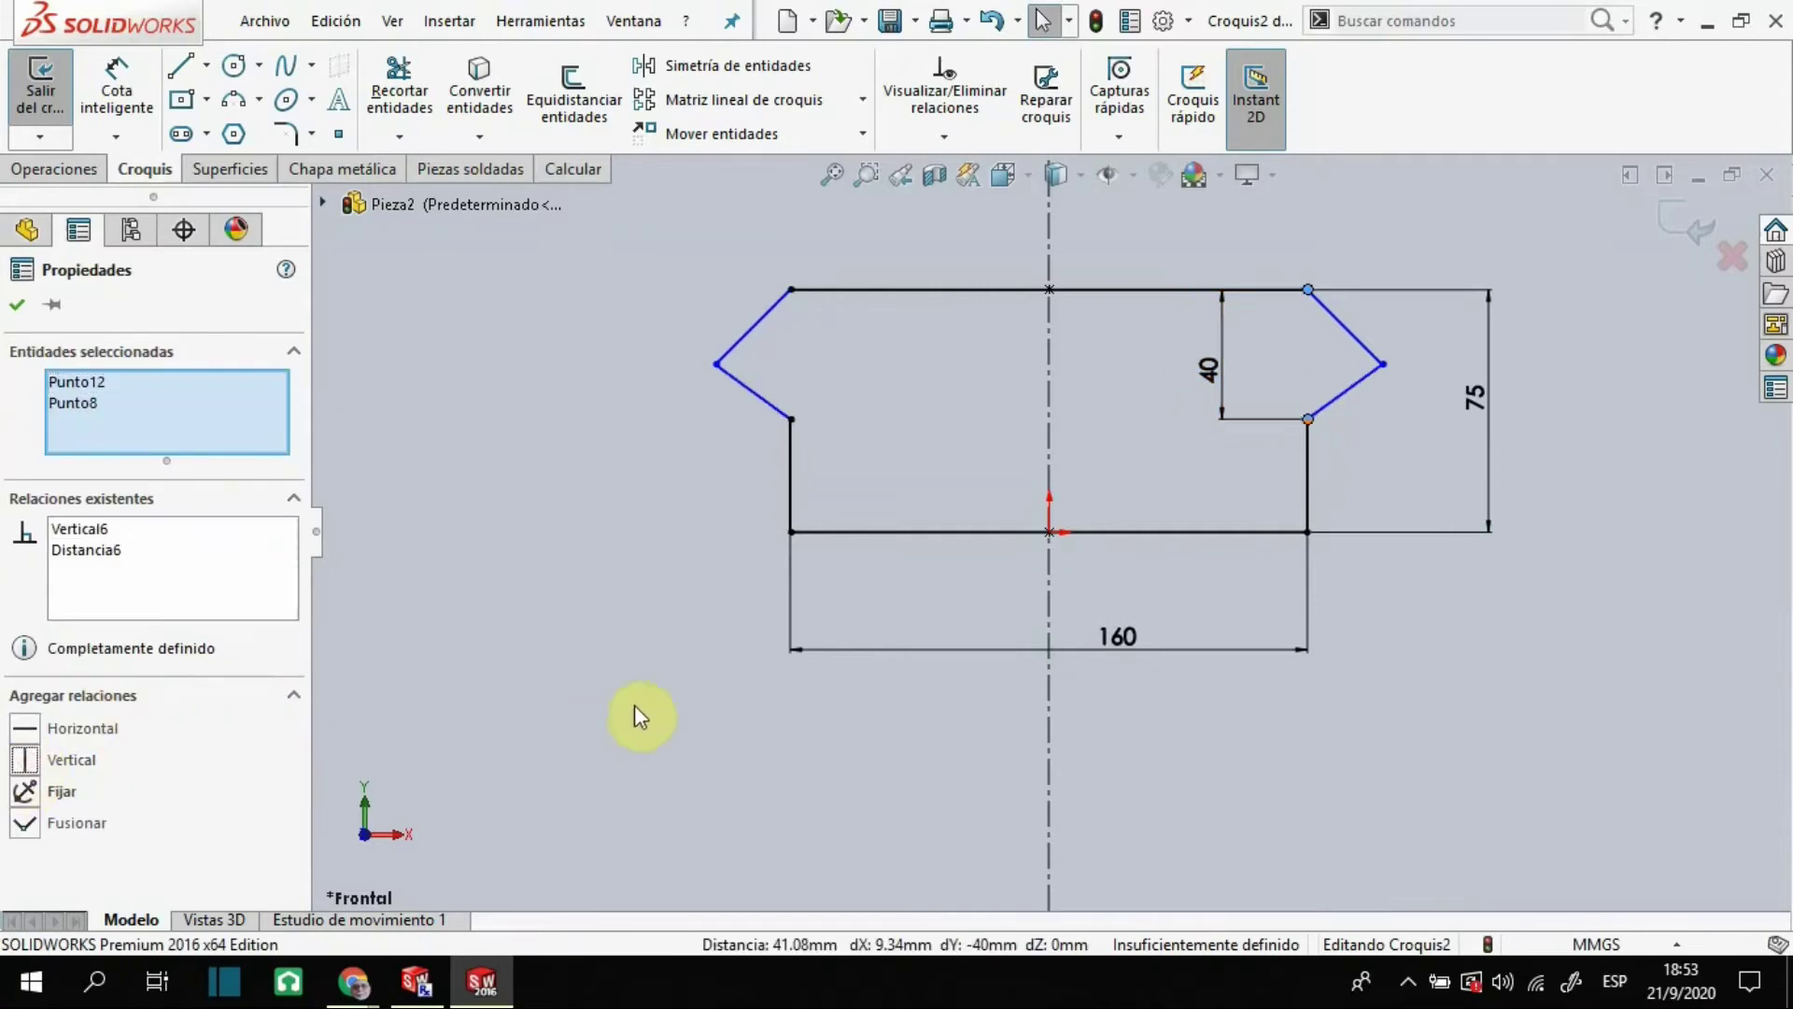
left_click(624, 721)
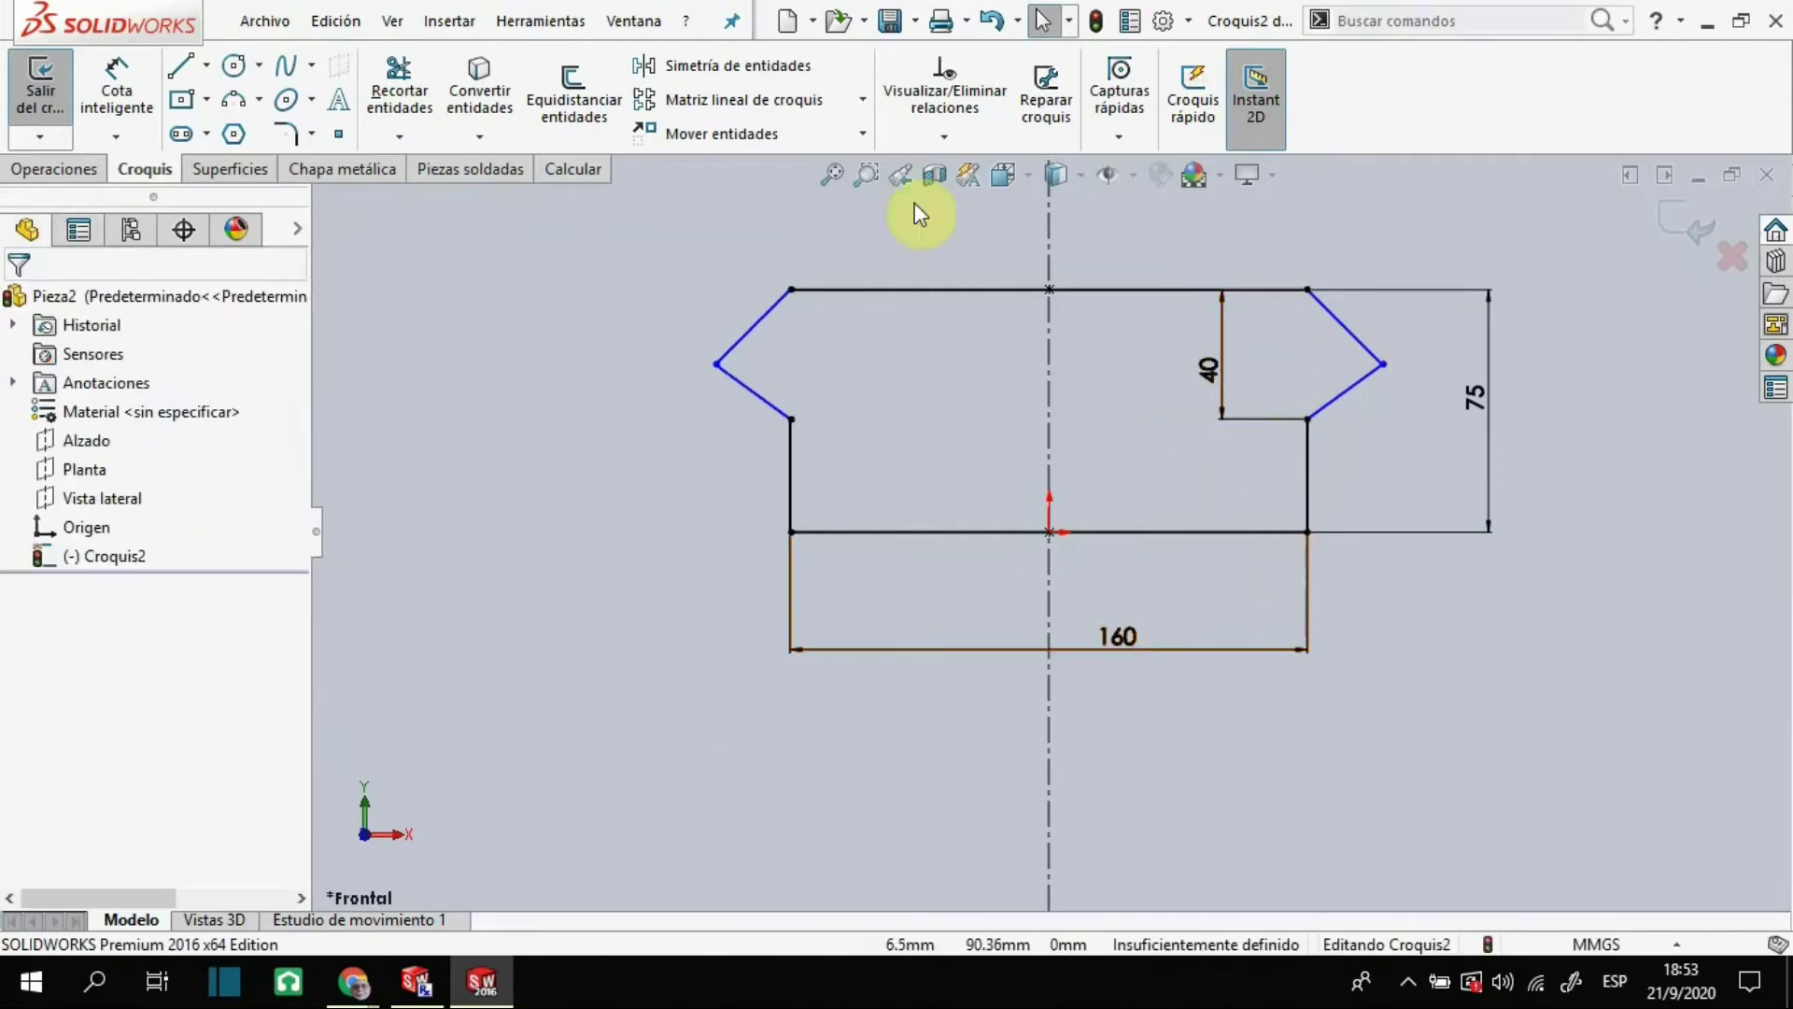
Dimension the right slanted edge's horizontal offset to 25
left_click(117, 70)
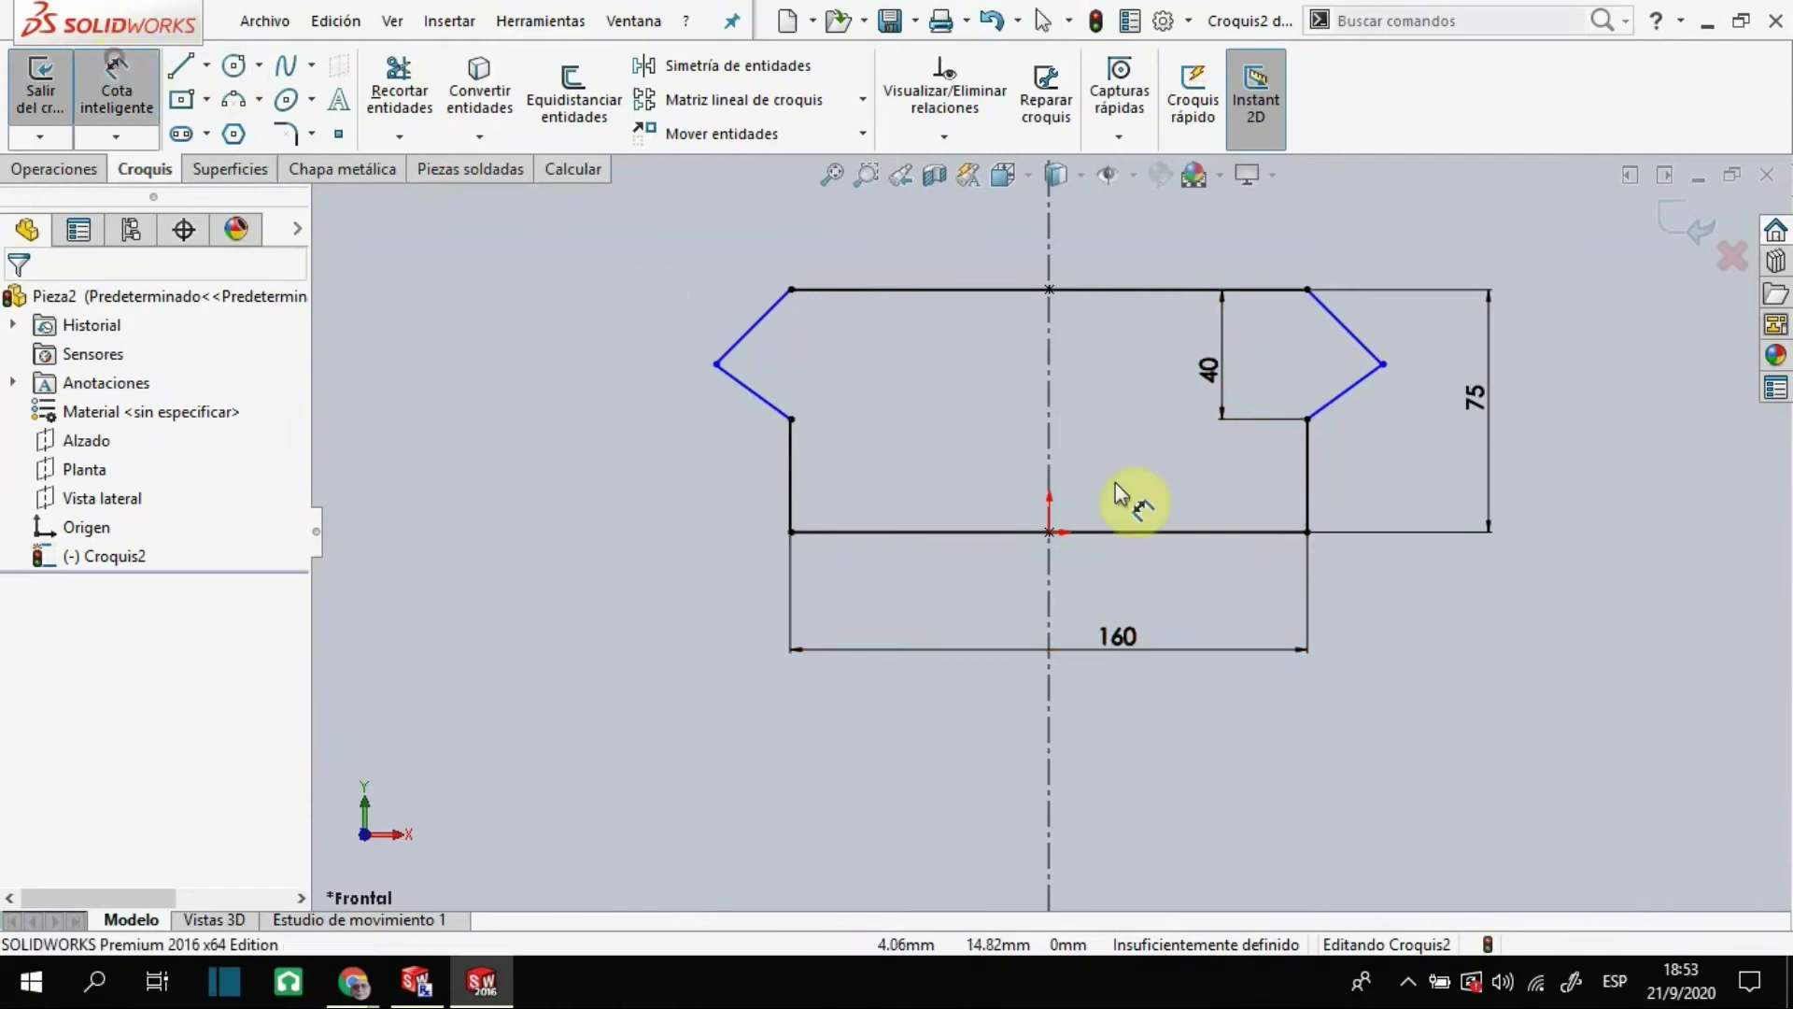
left_click(1383, 365)
left_click(1308, 418)
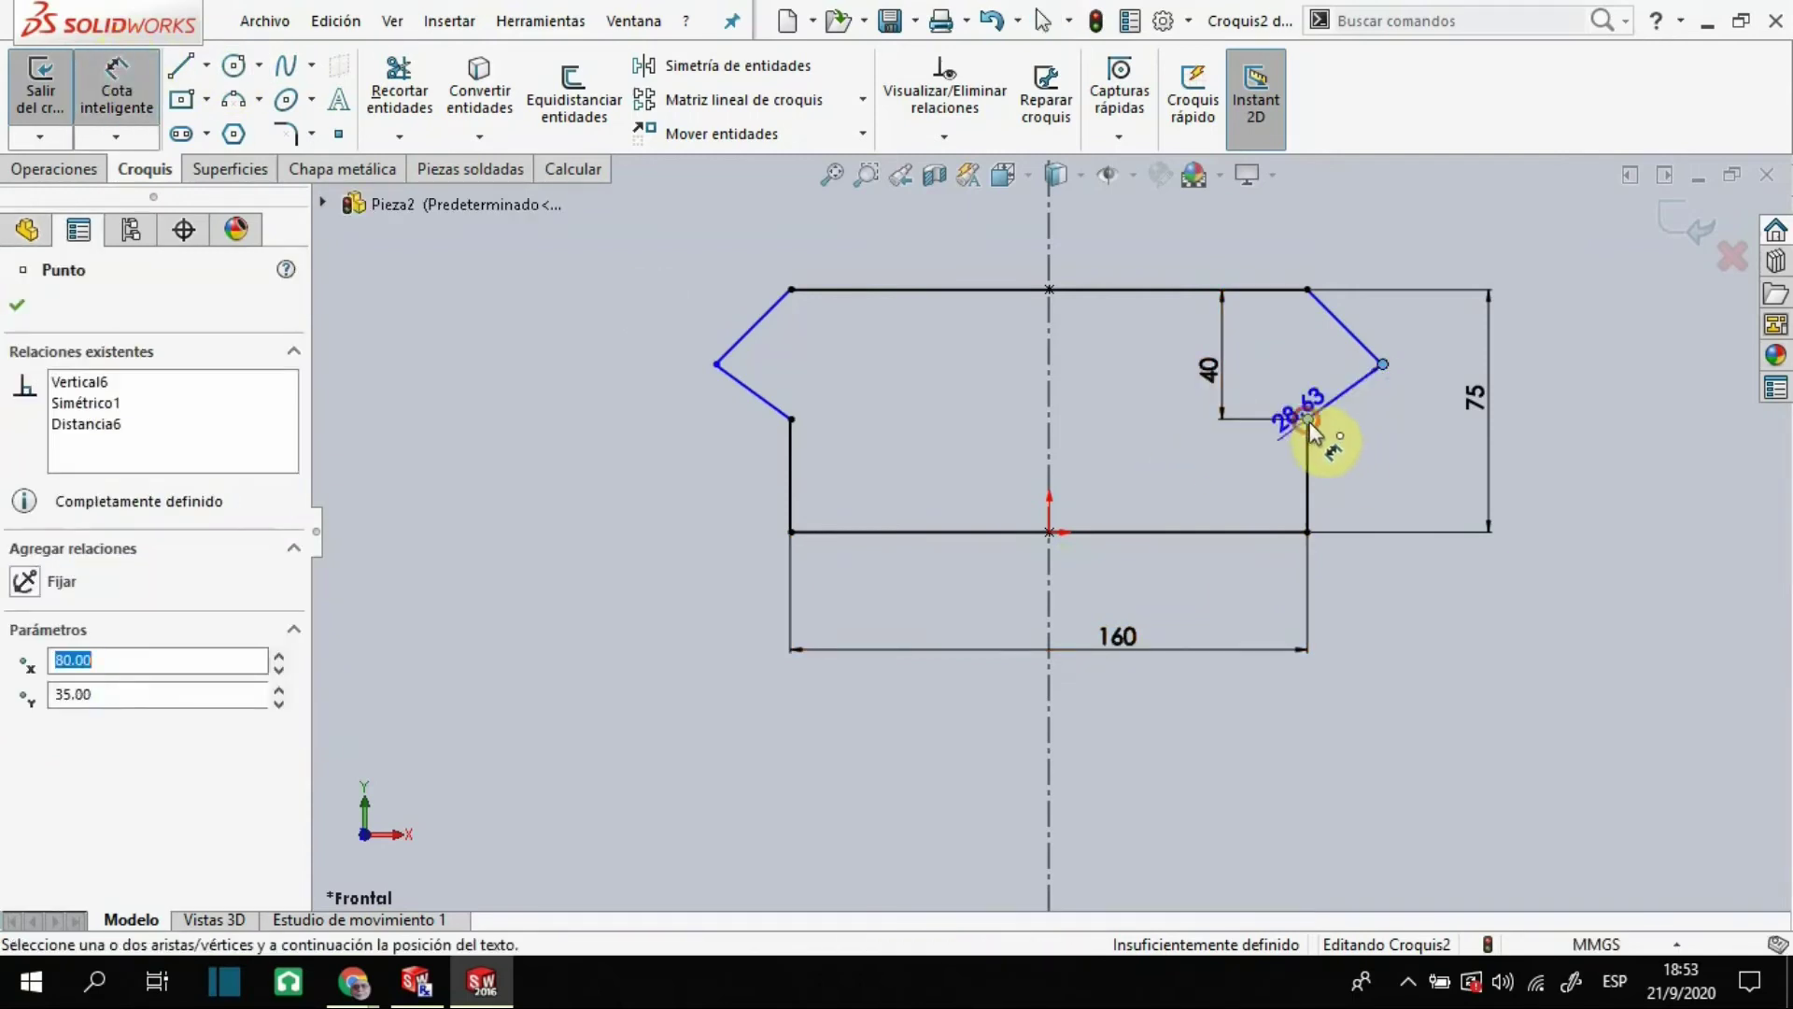
left_click(1375, 518)
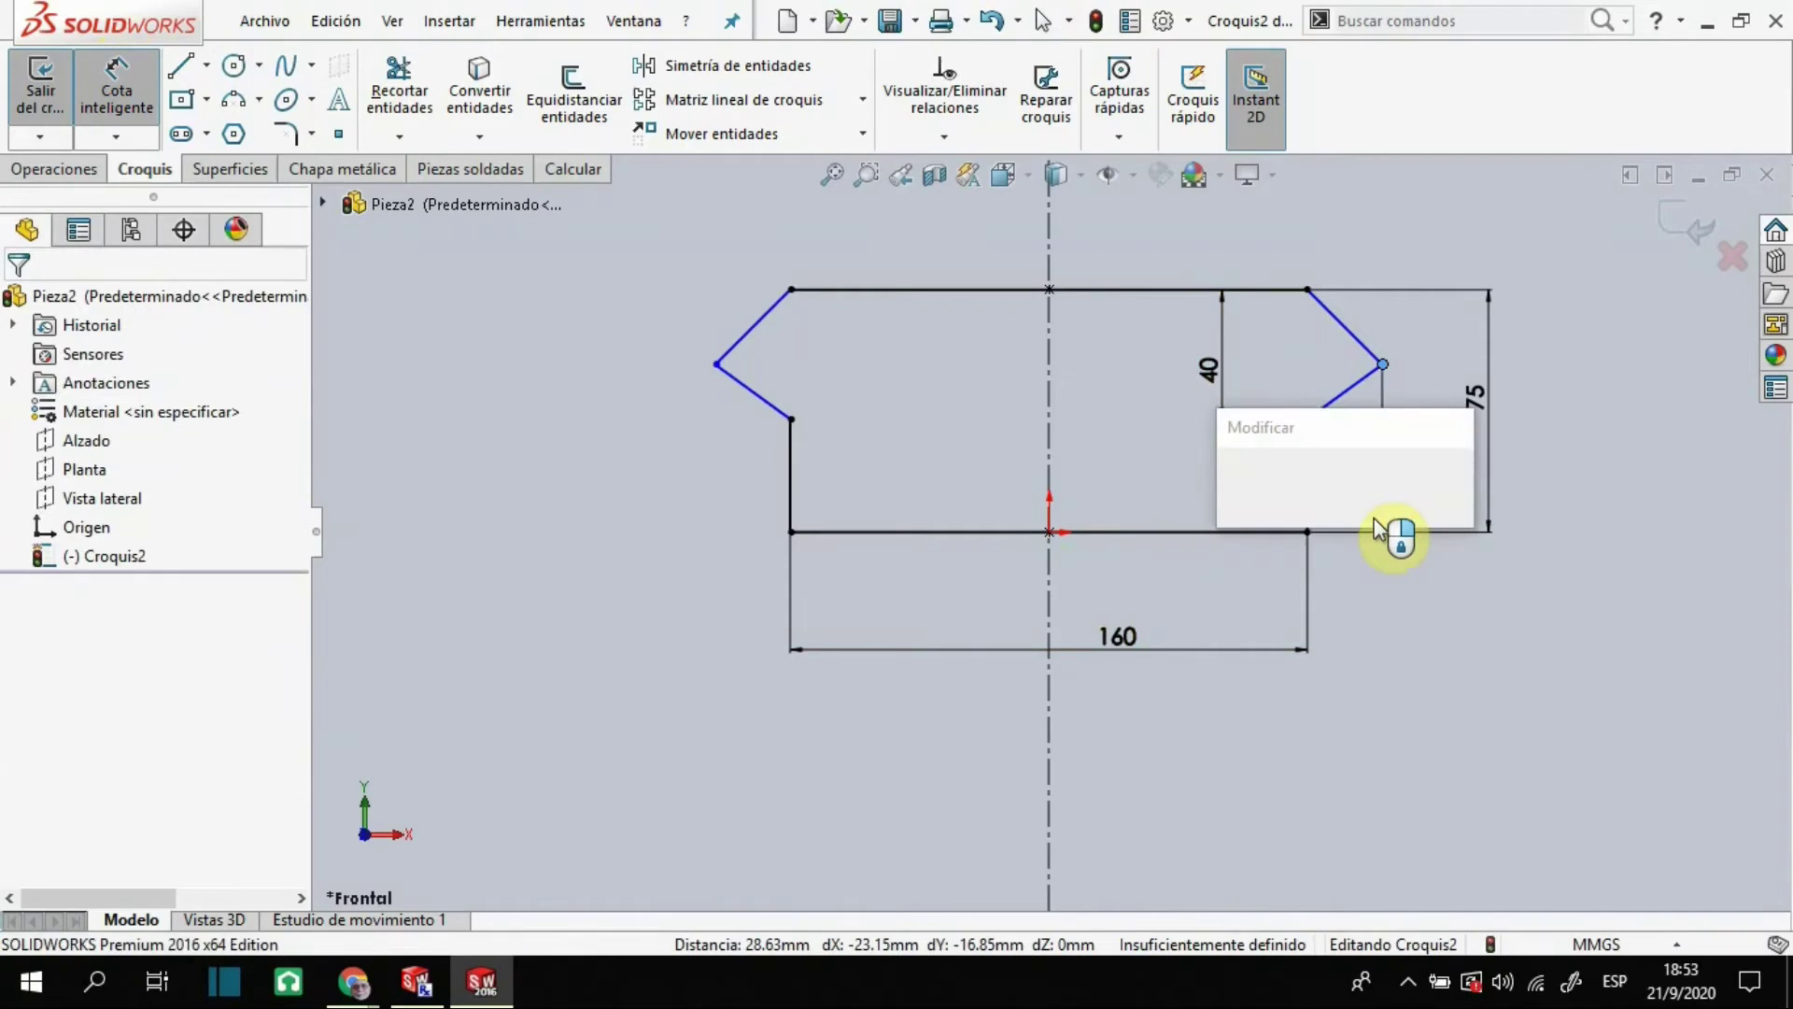
type("25")
key("Return")
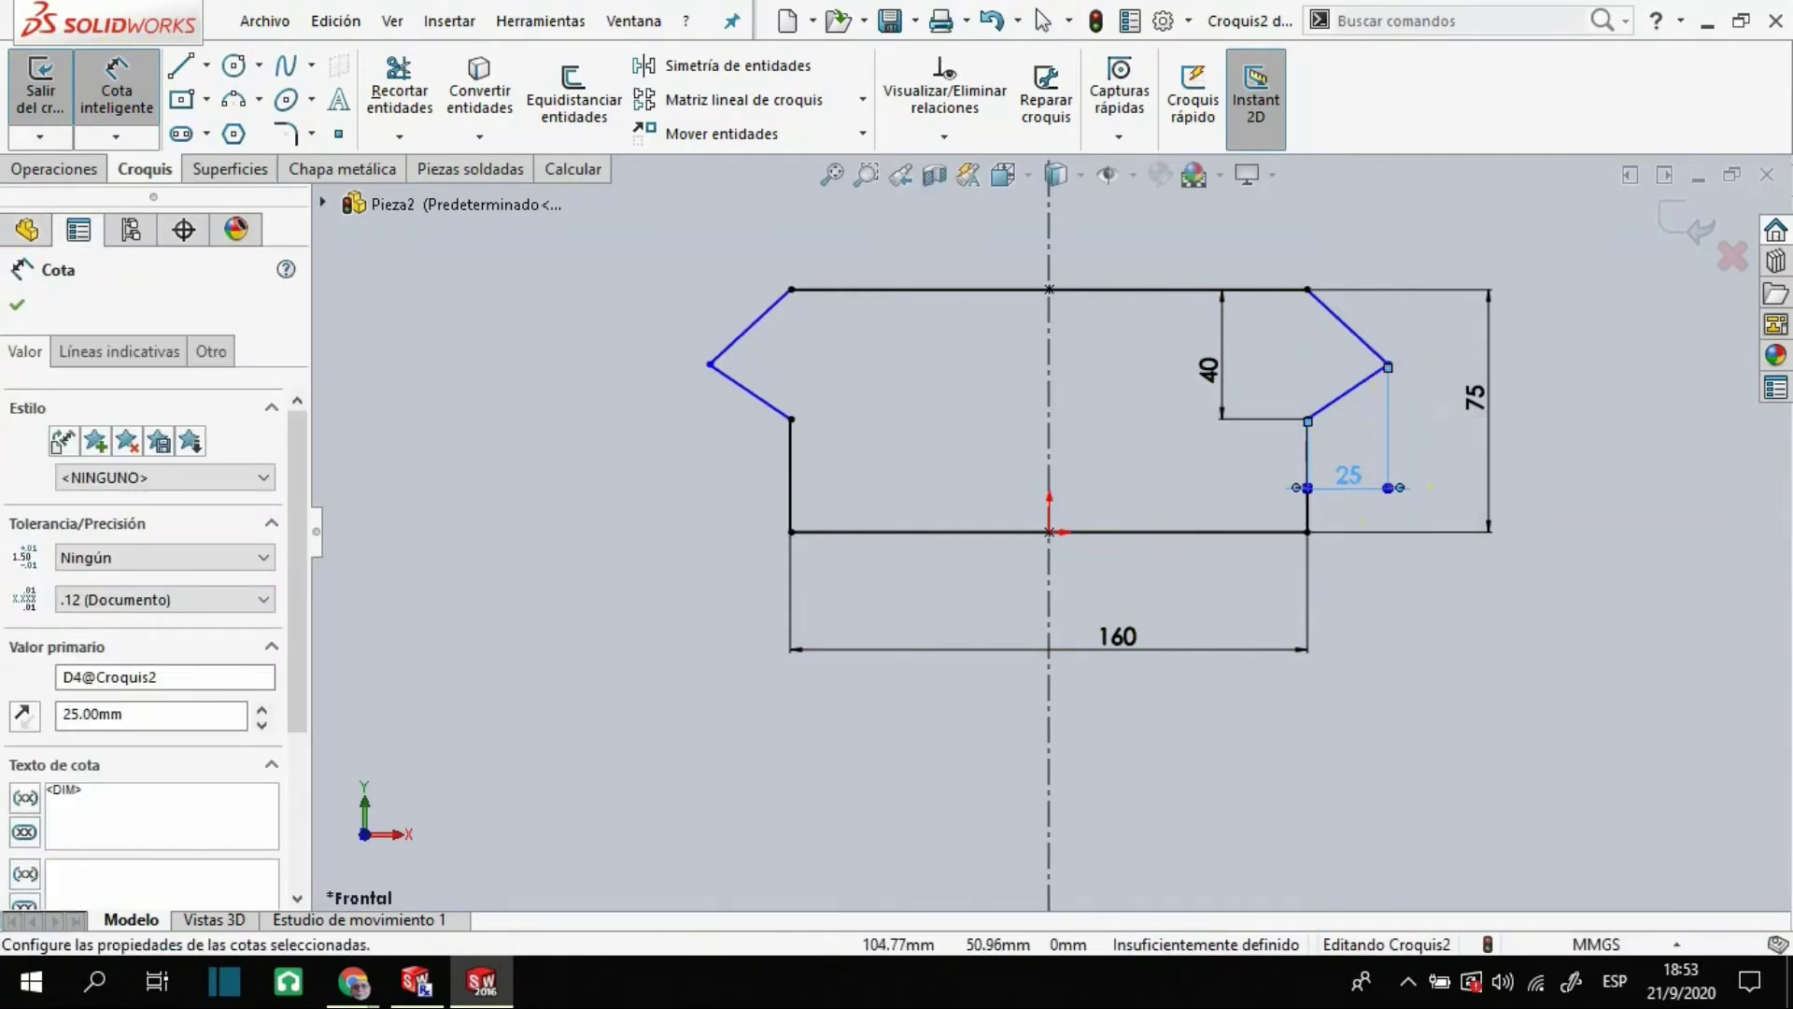
left_click(1350, 393)
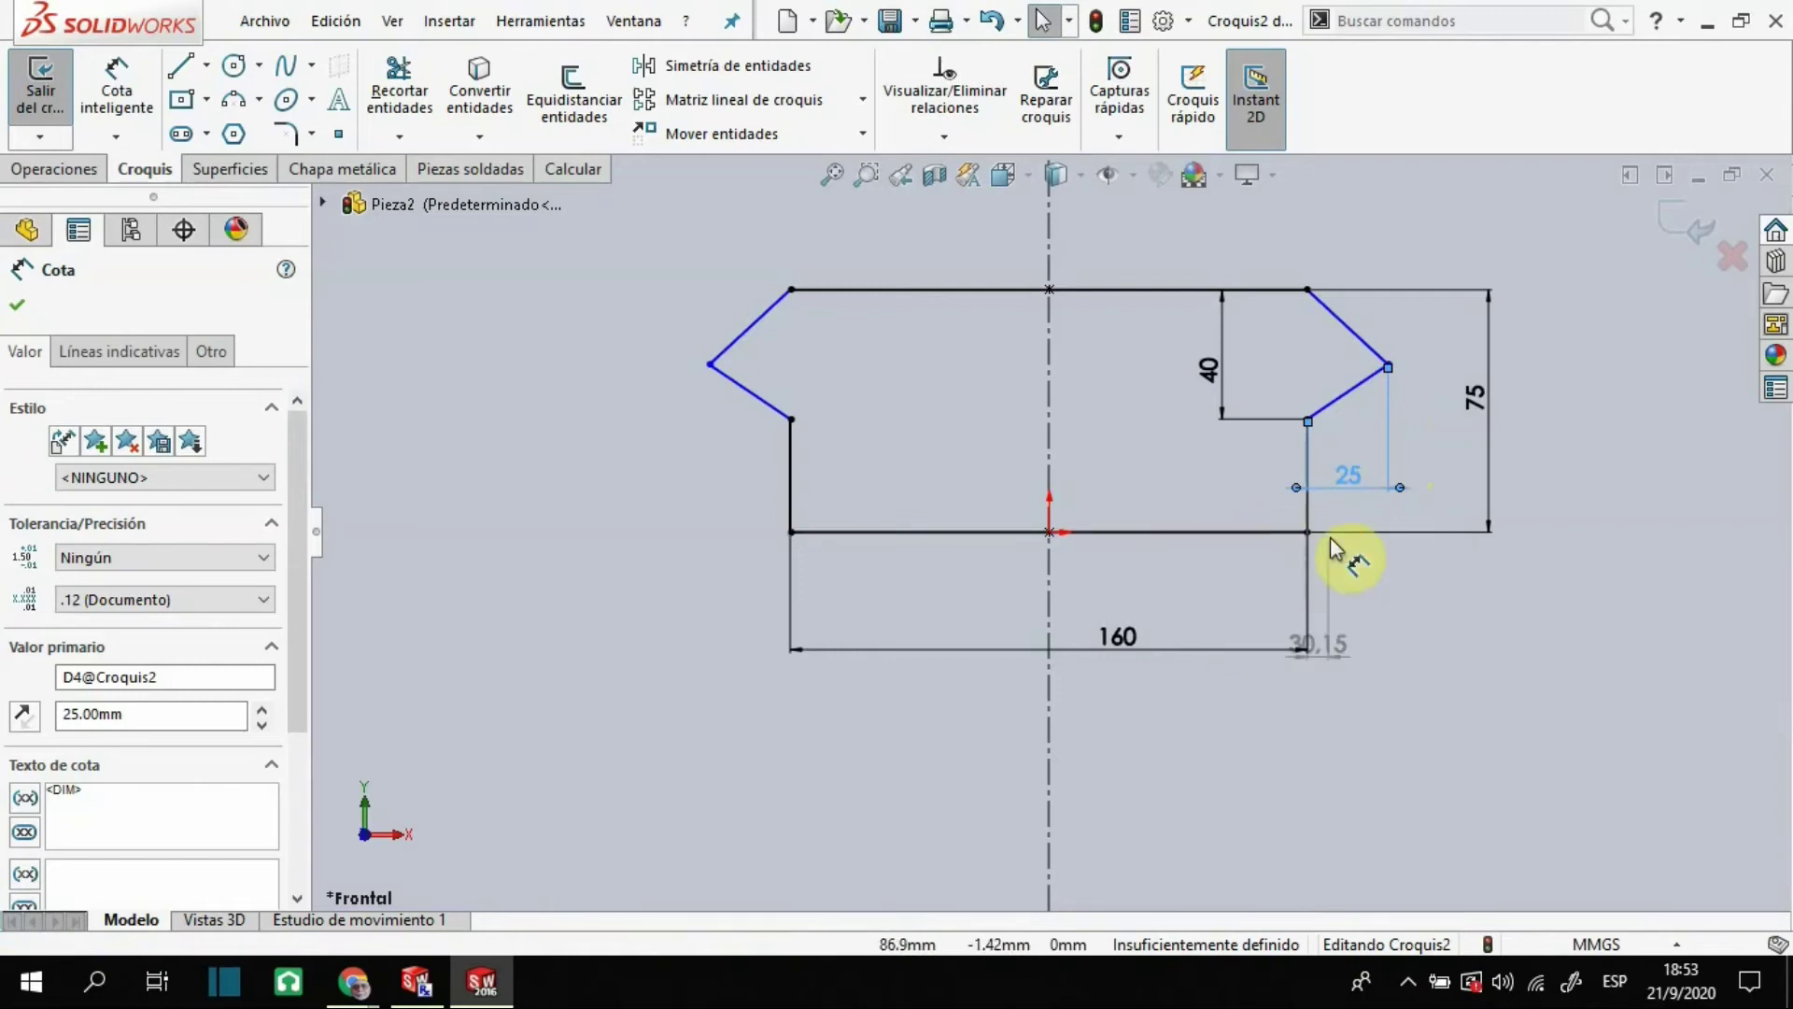
key("Escape")
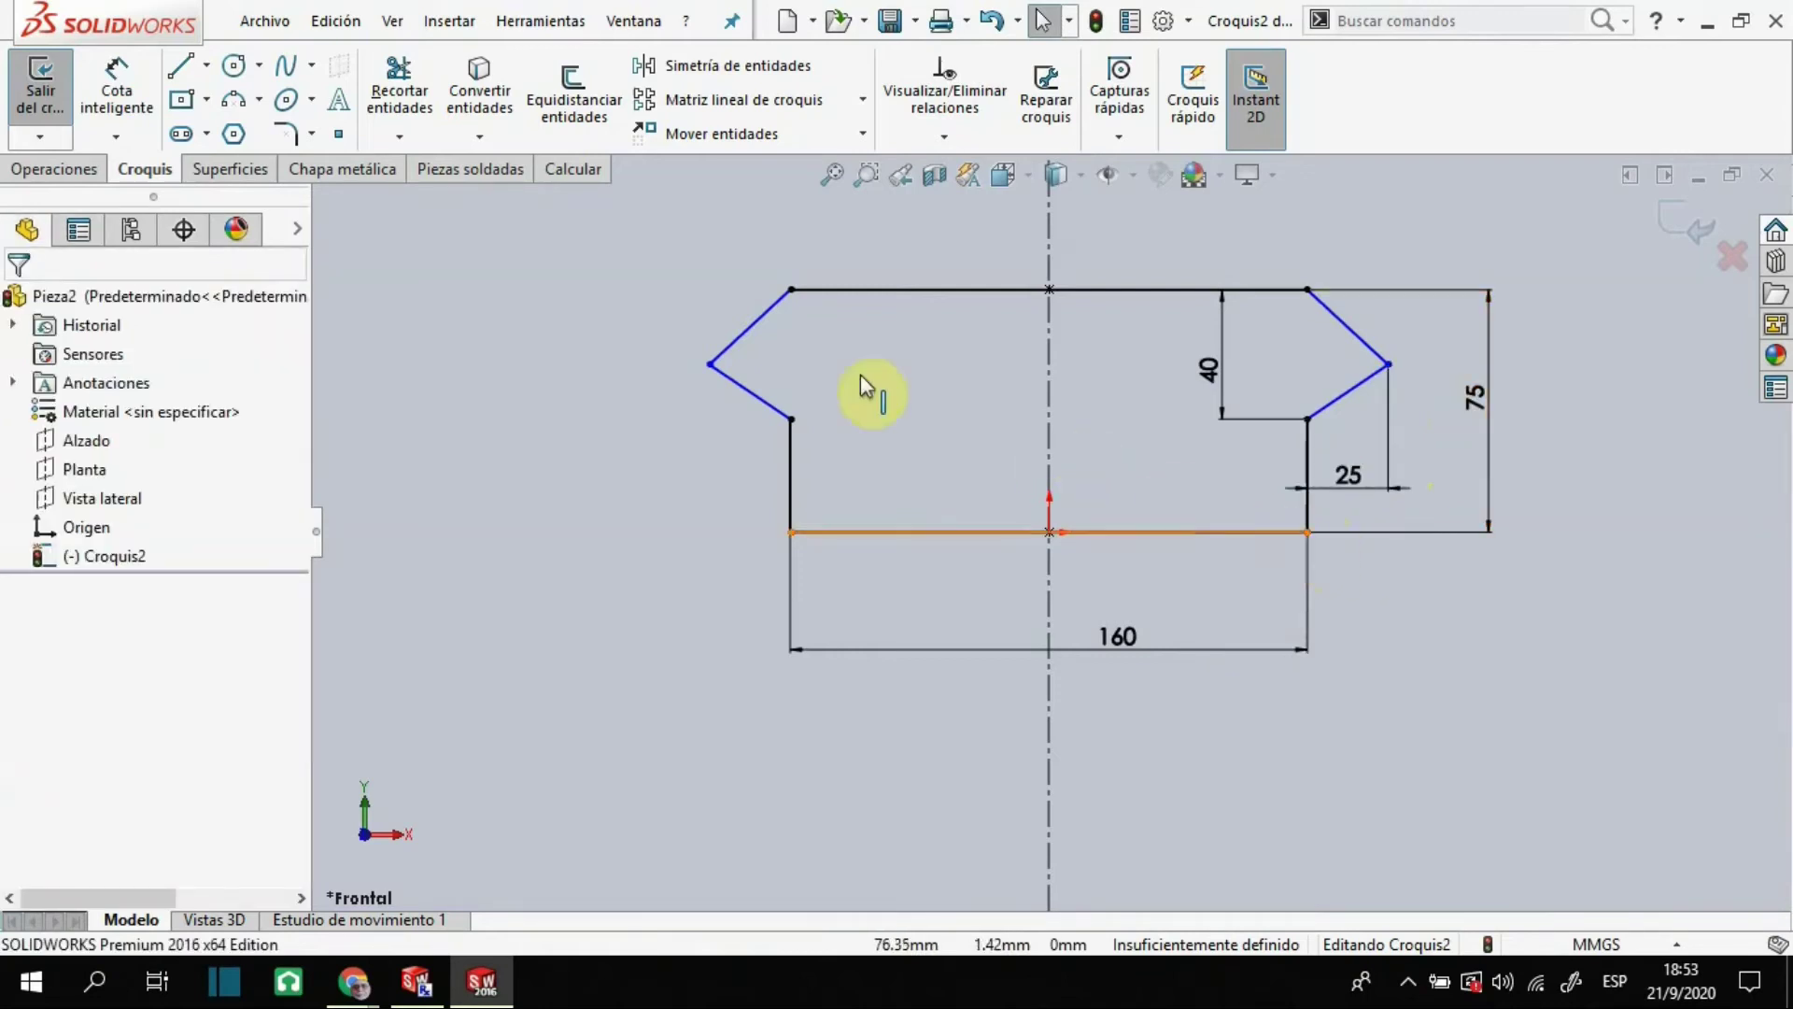
Dimension the bottom-right corner to the outer shoulder vertex at 50 vertically
left_click(112, 93)
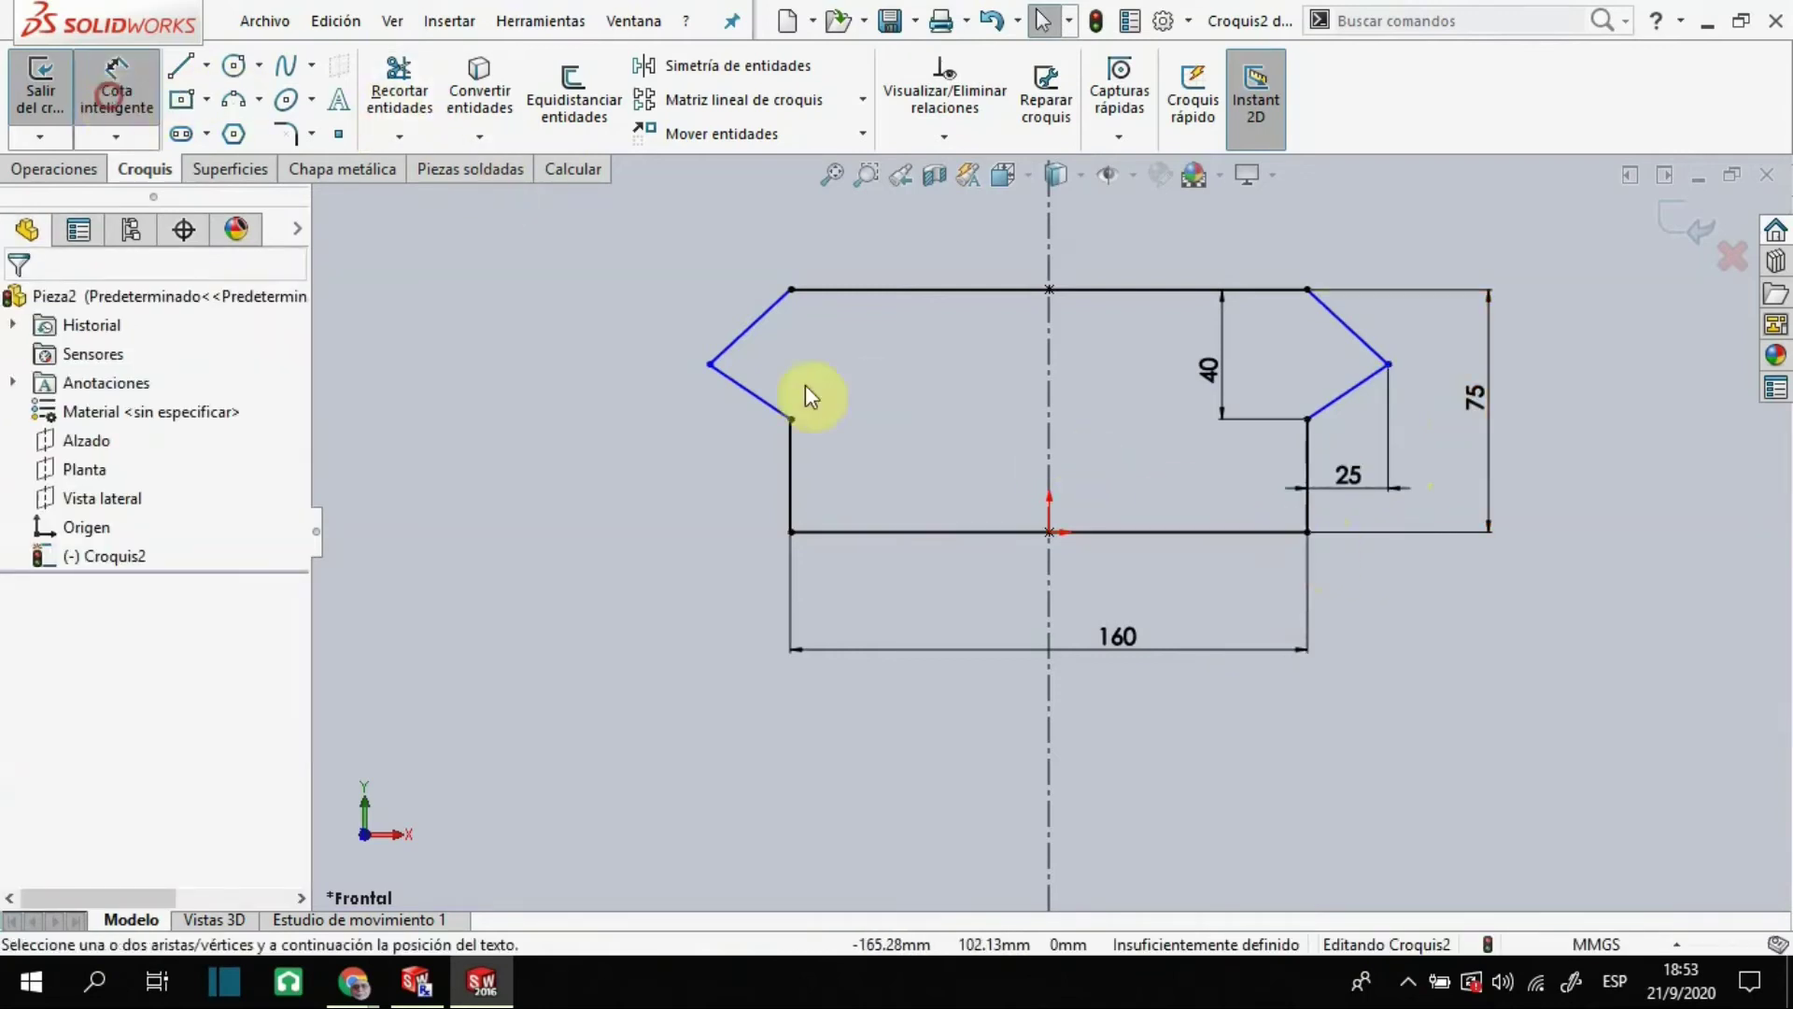
left_click(1305, 532)
left_click(1389, 365)
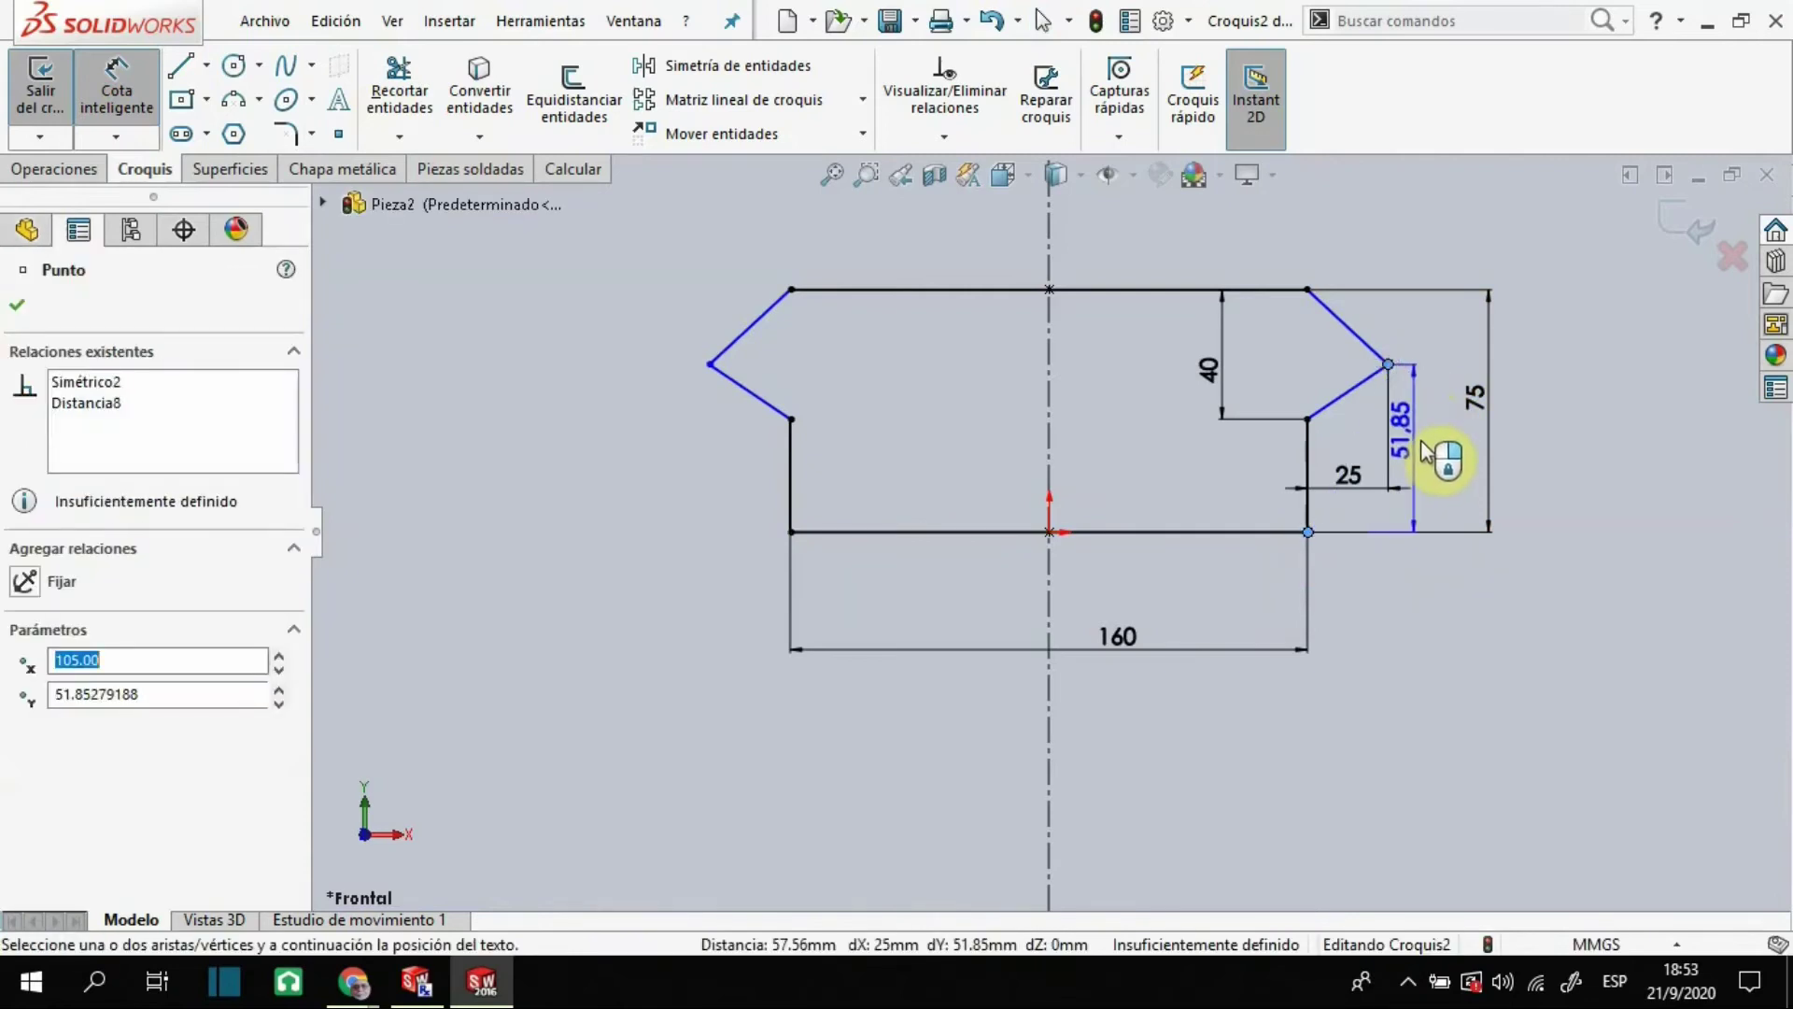
left_click(1437, 456)
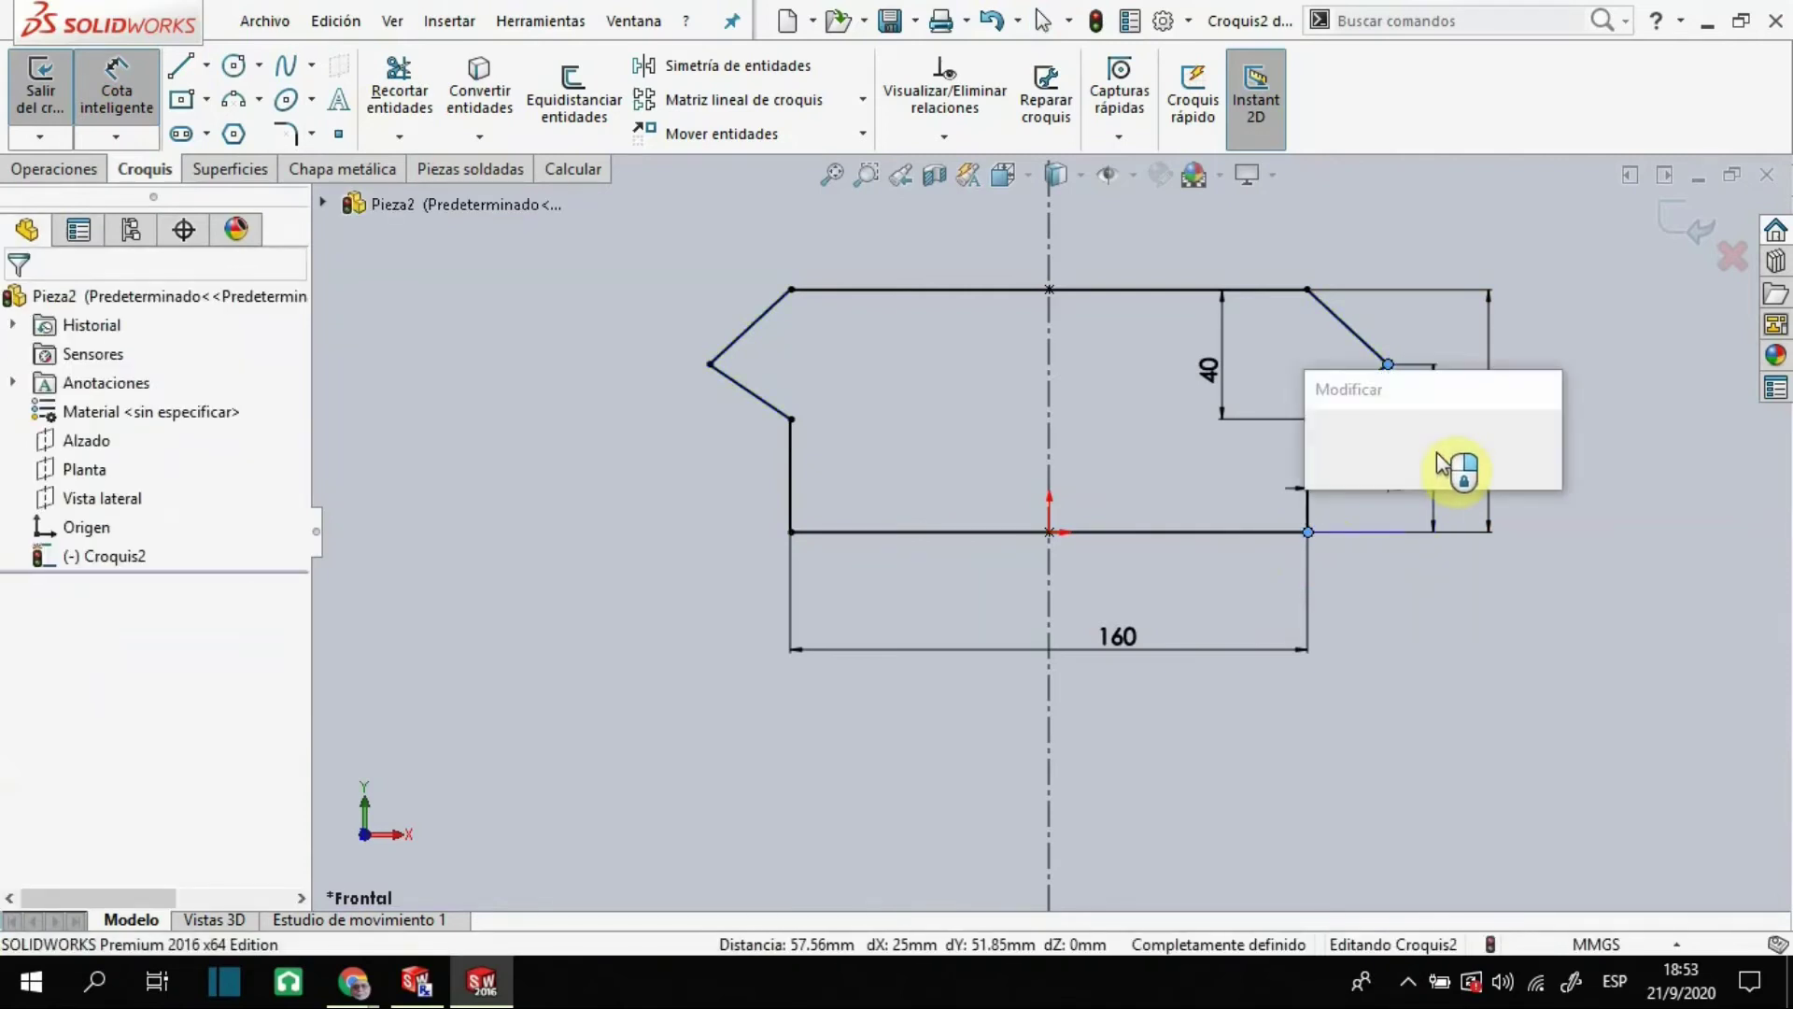
type("50")
key("Return")
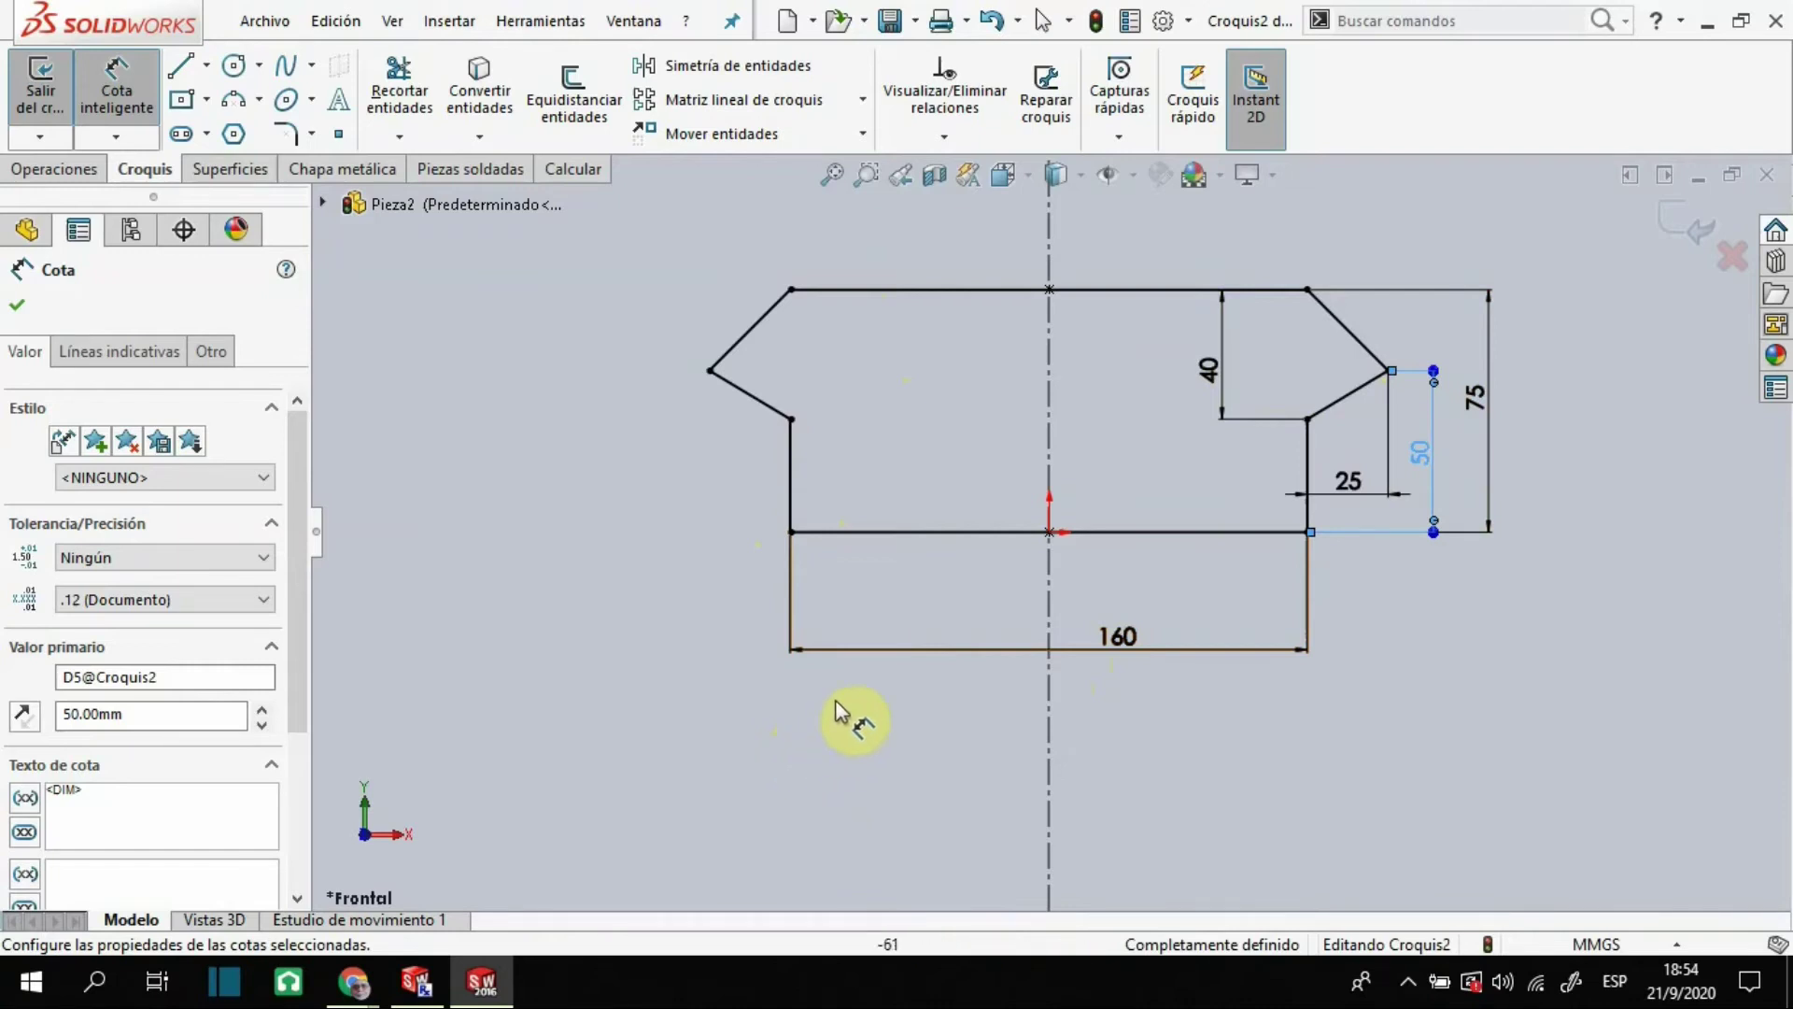
Discard the sketch changes and start a new sketch on the Alzado plane
left_click(1734, 260)
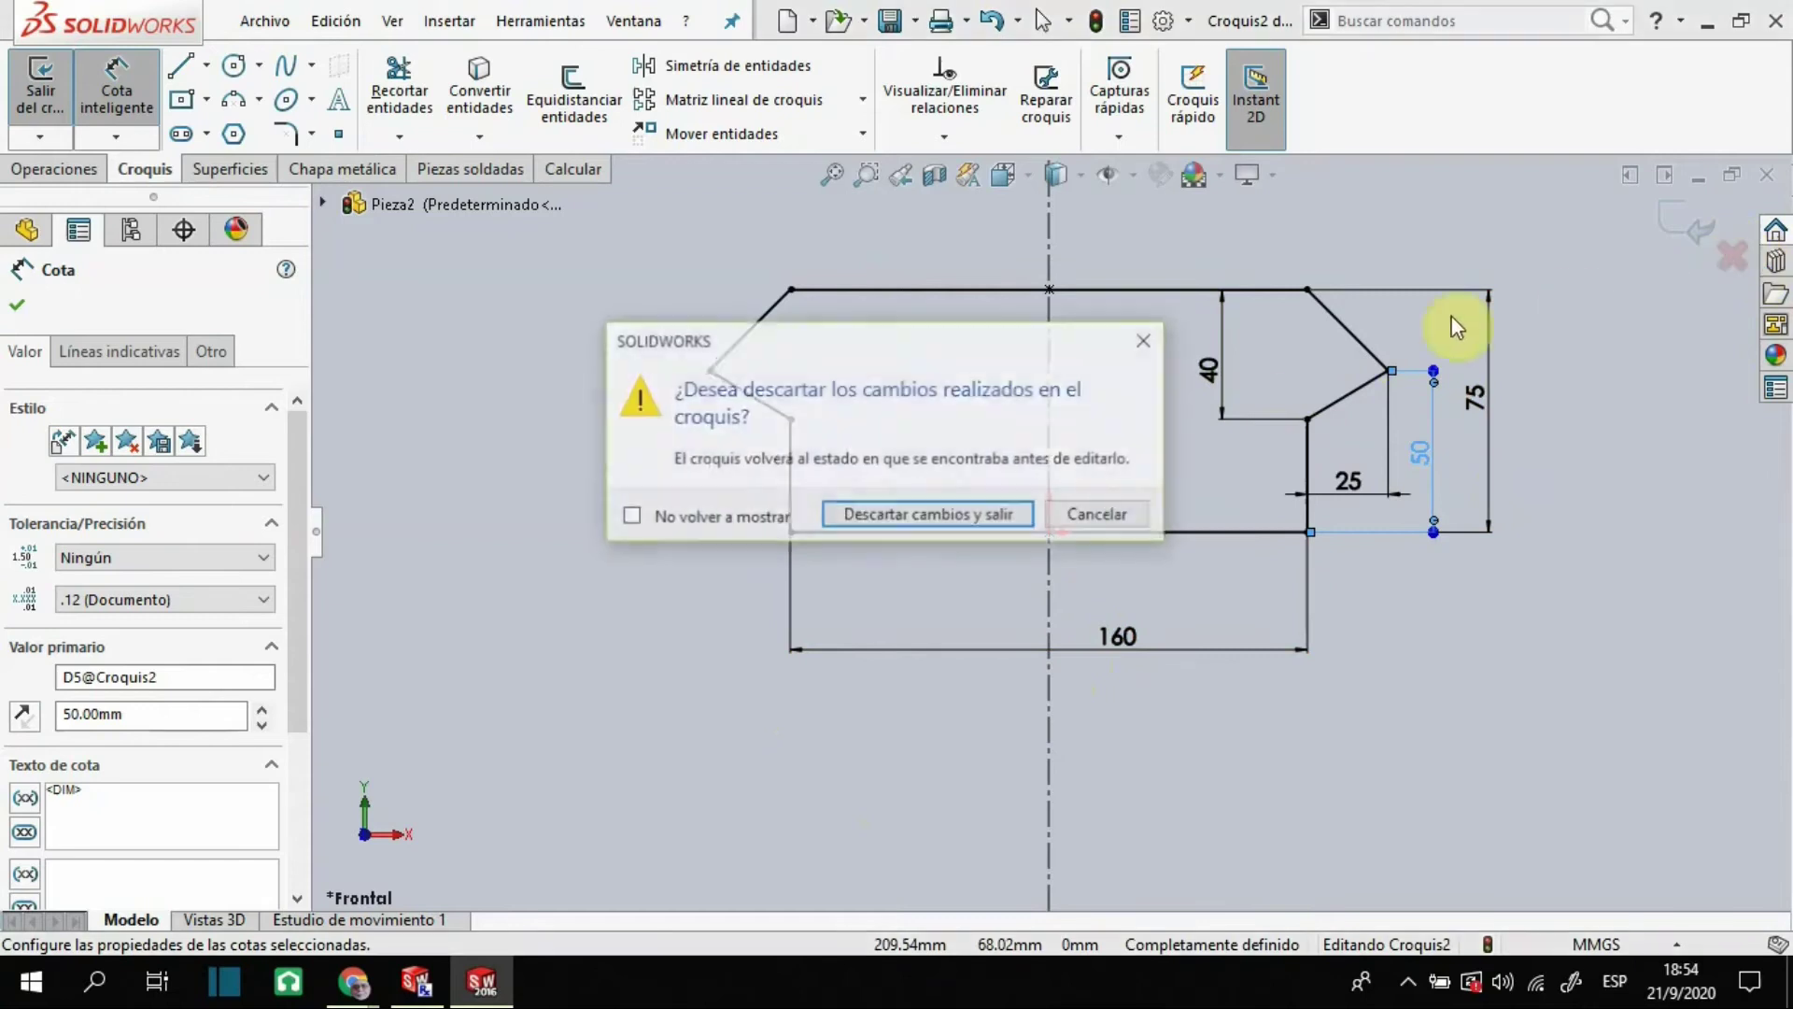
left_click(973, 514)
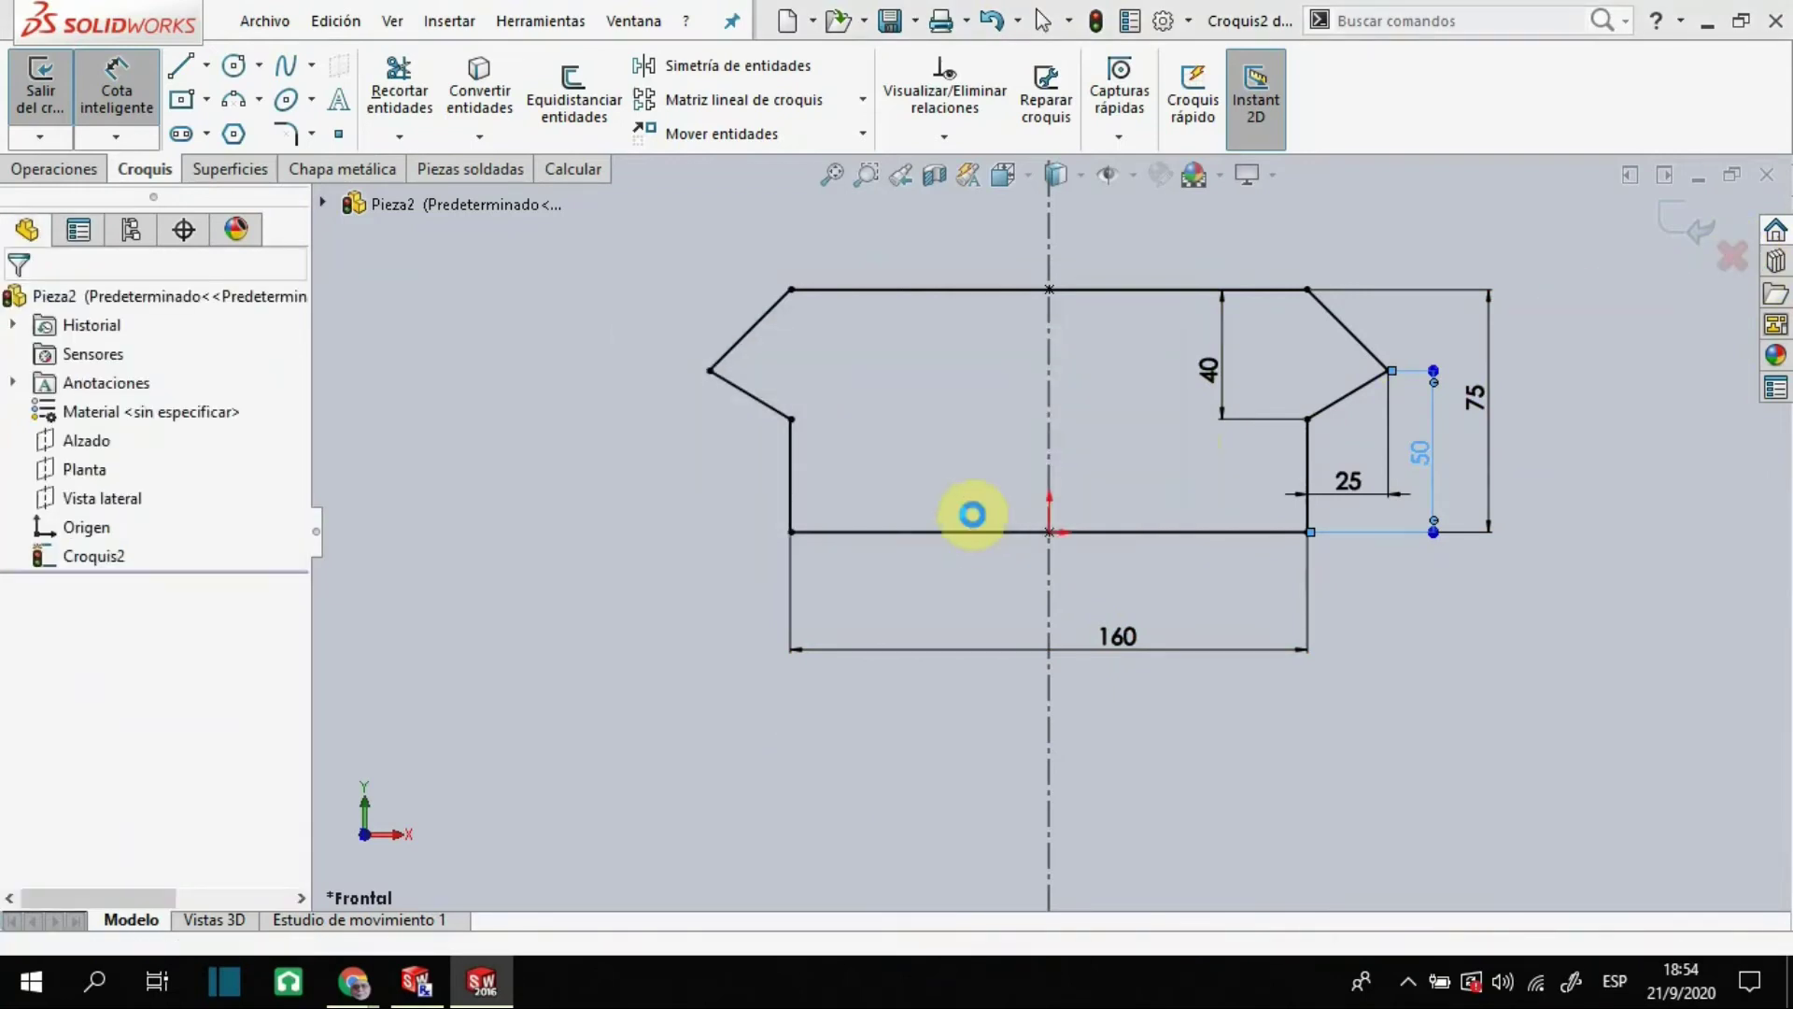
left_click(75, 440)
right_click(75, 440)
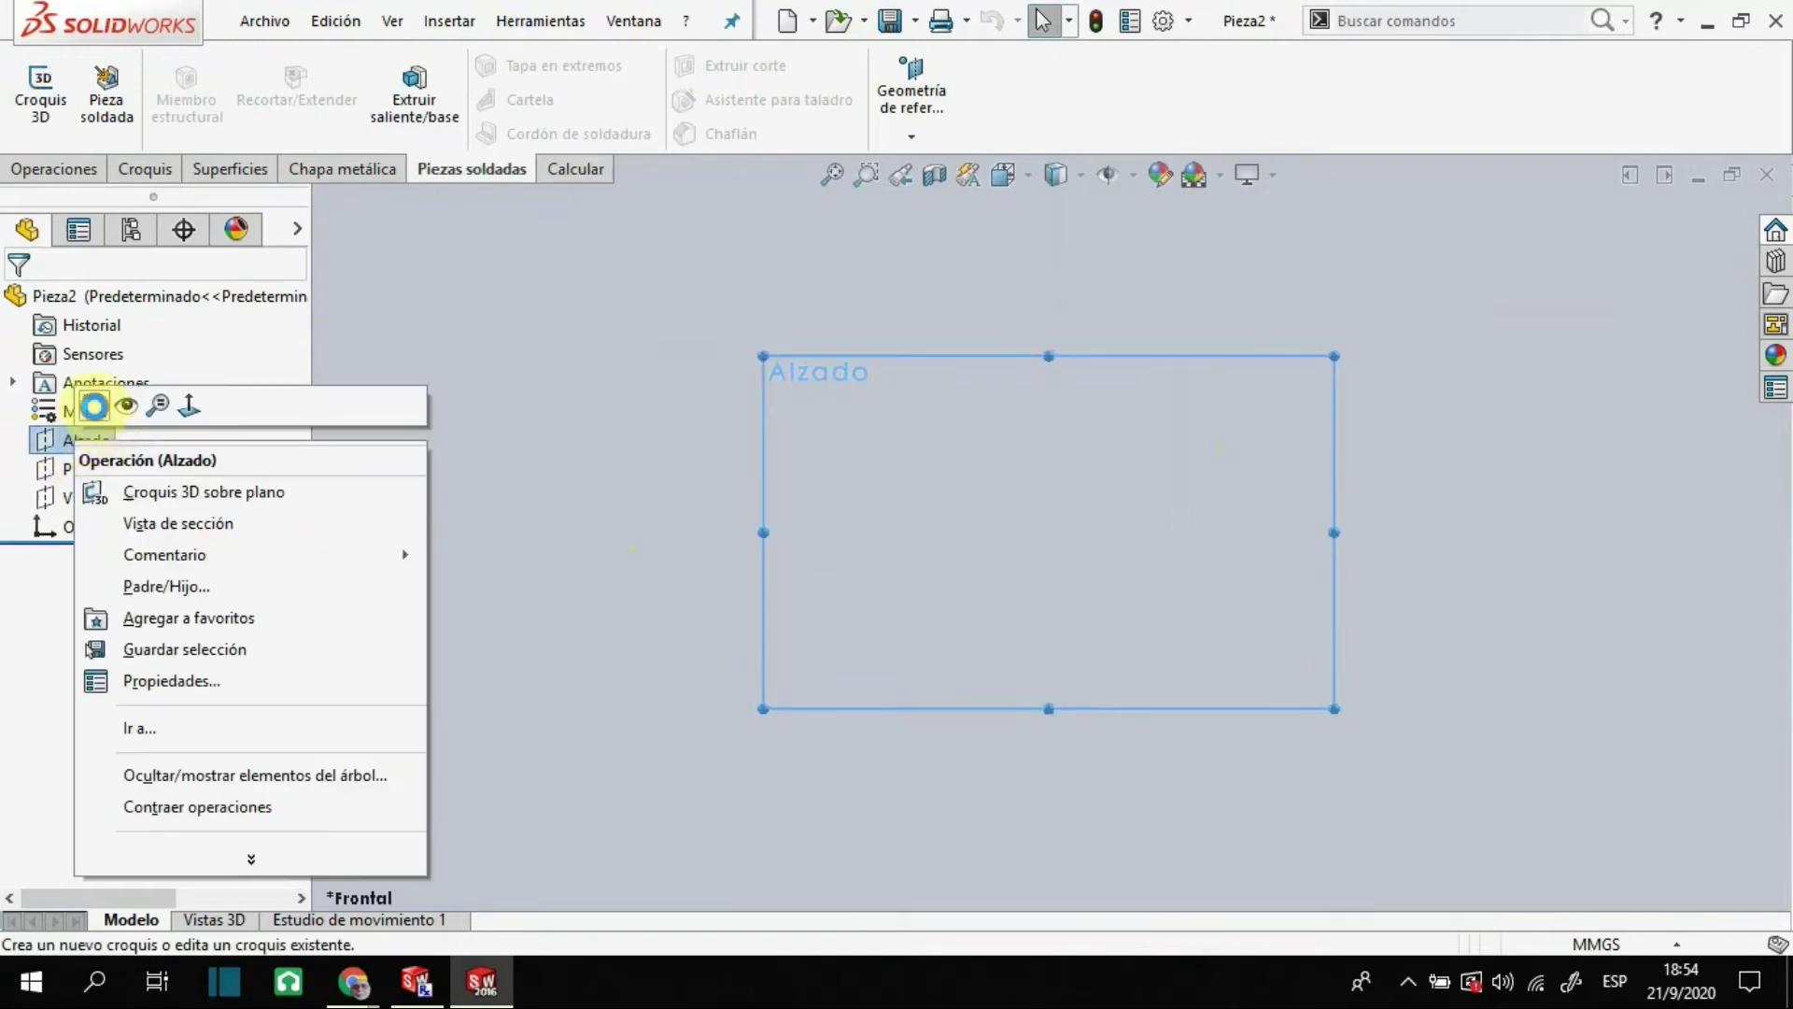
left_click(93, 406)
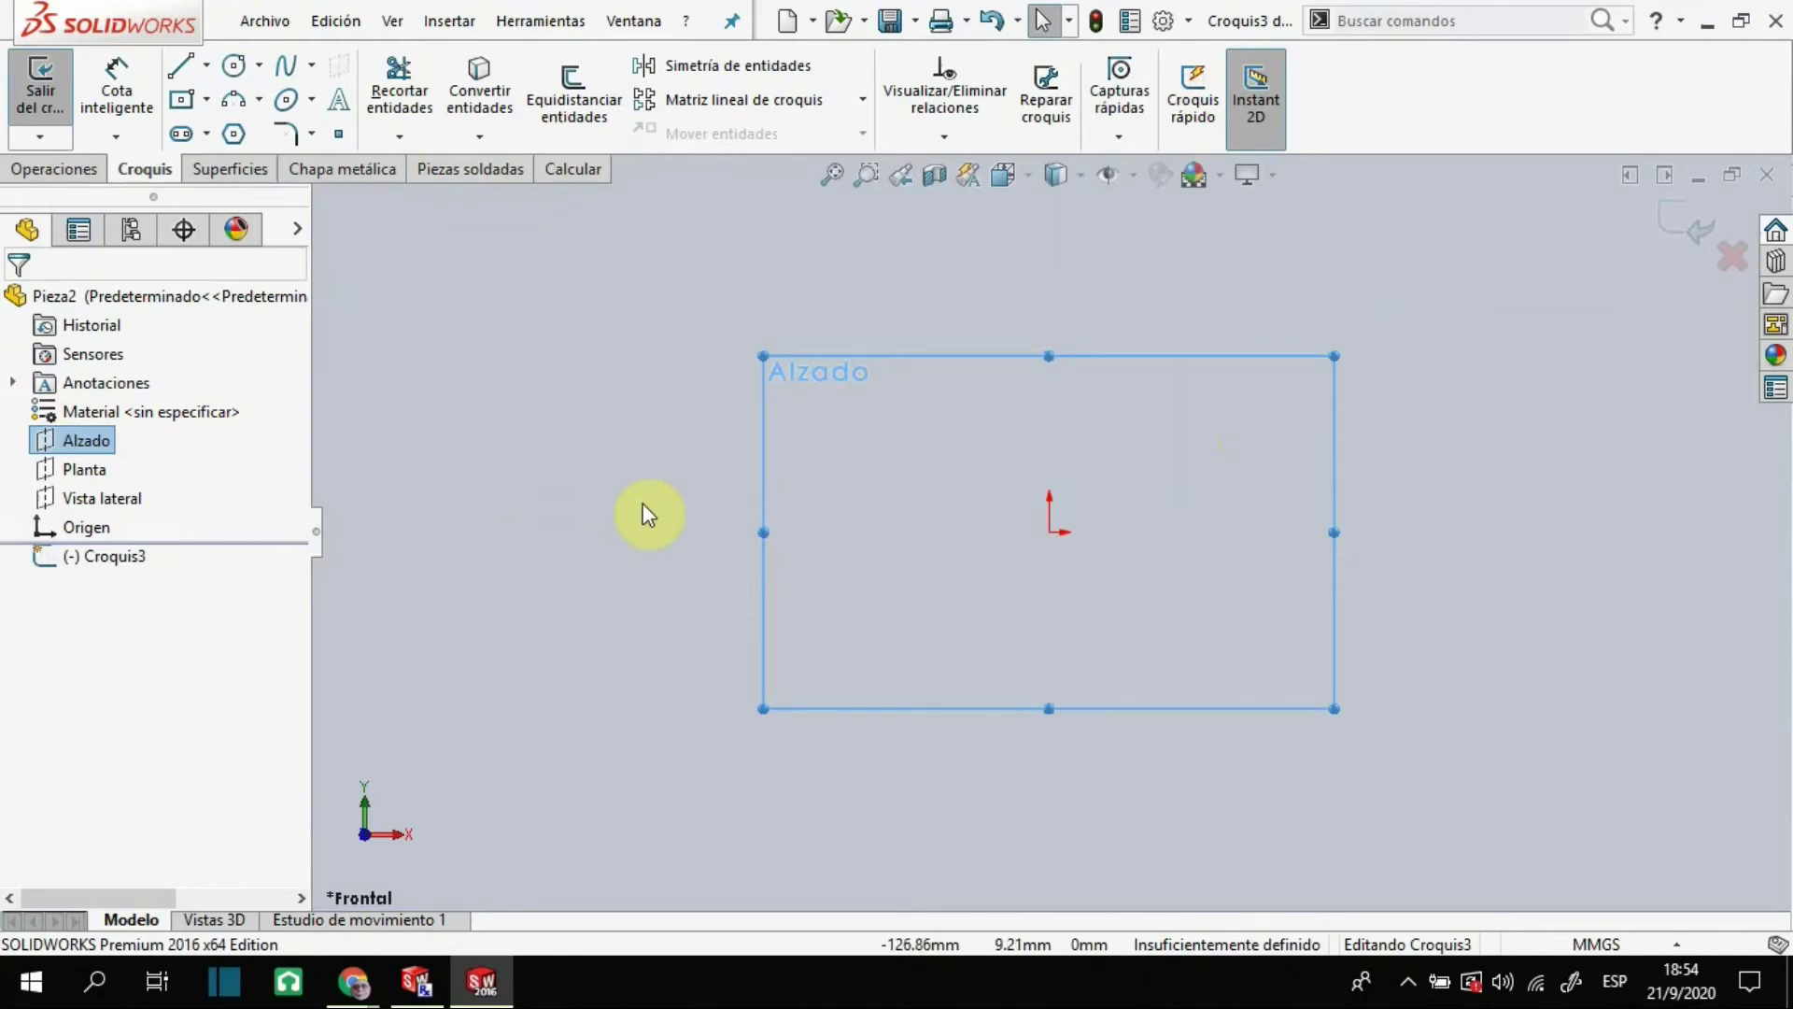
Draw a bottom line from the origin, a tangent arc end, a top line and two leftward arcs
left_click(184, 73)
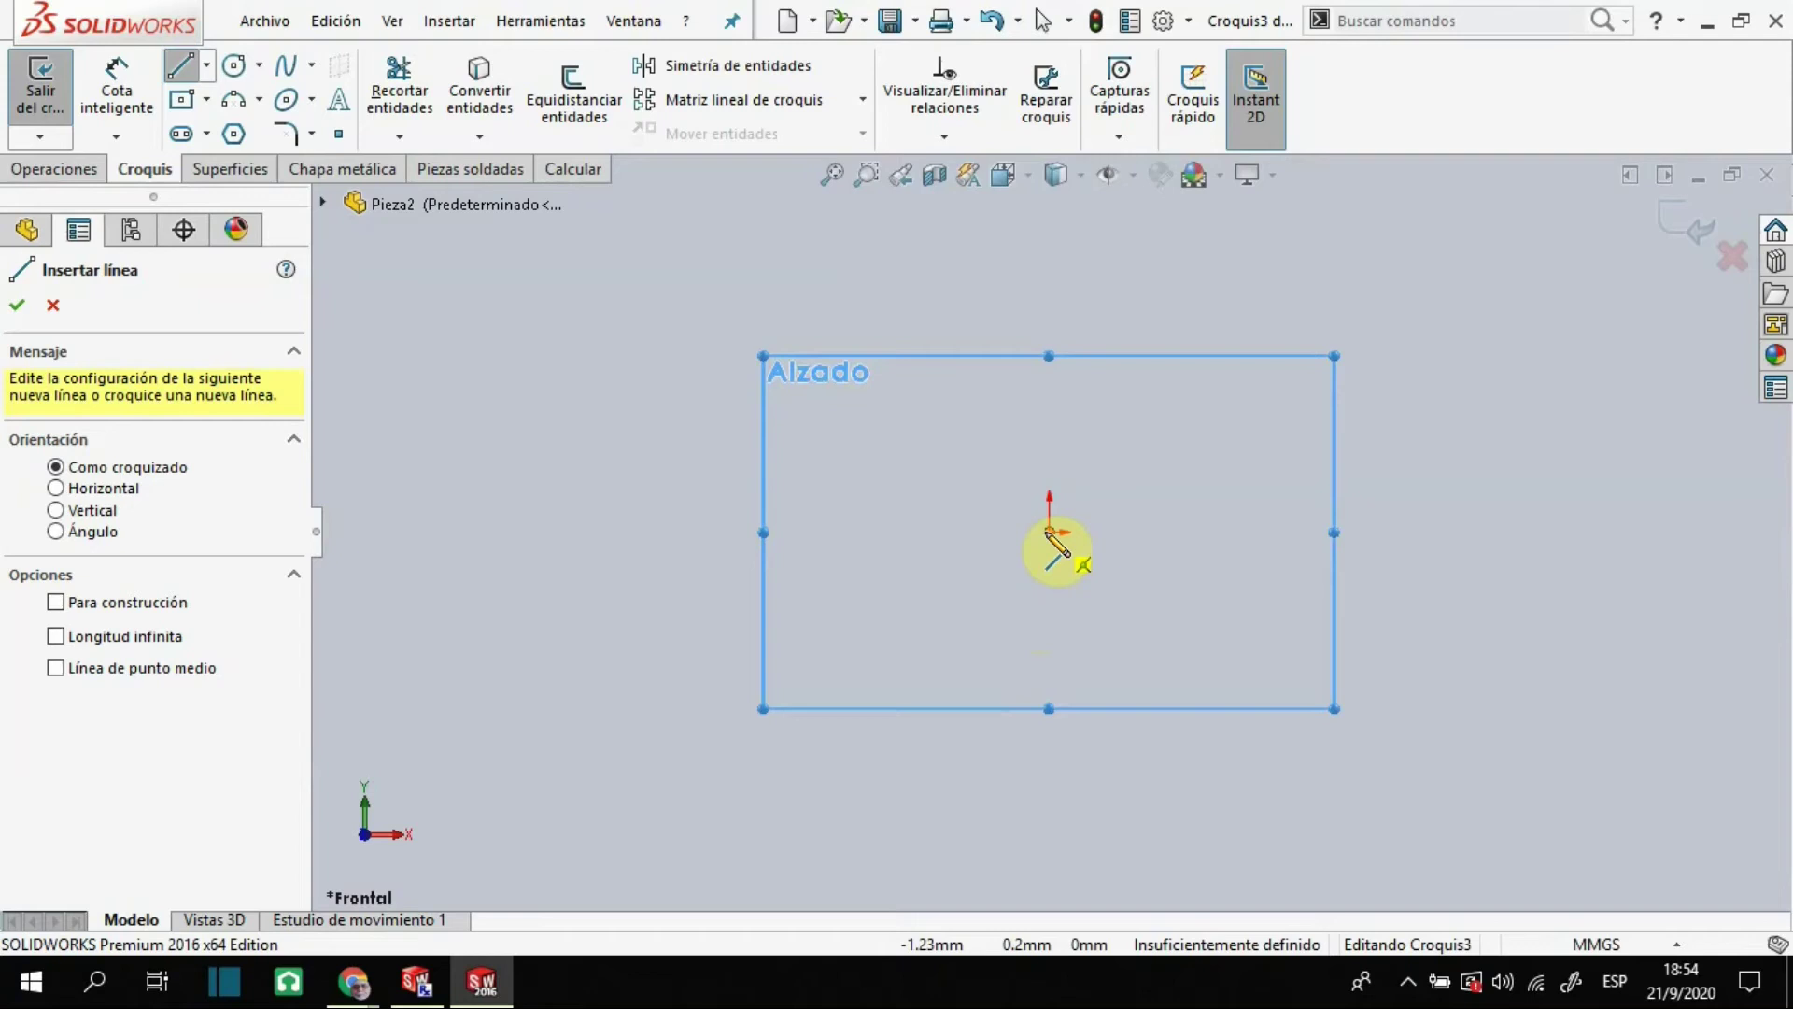
left_click(1048, 532)
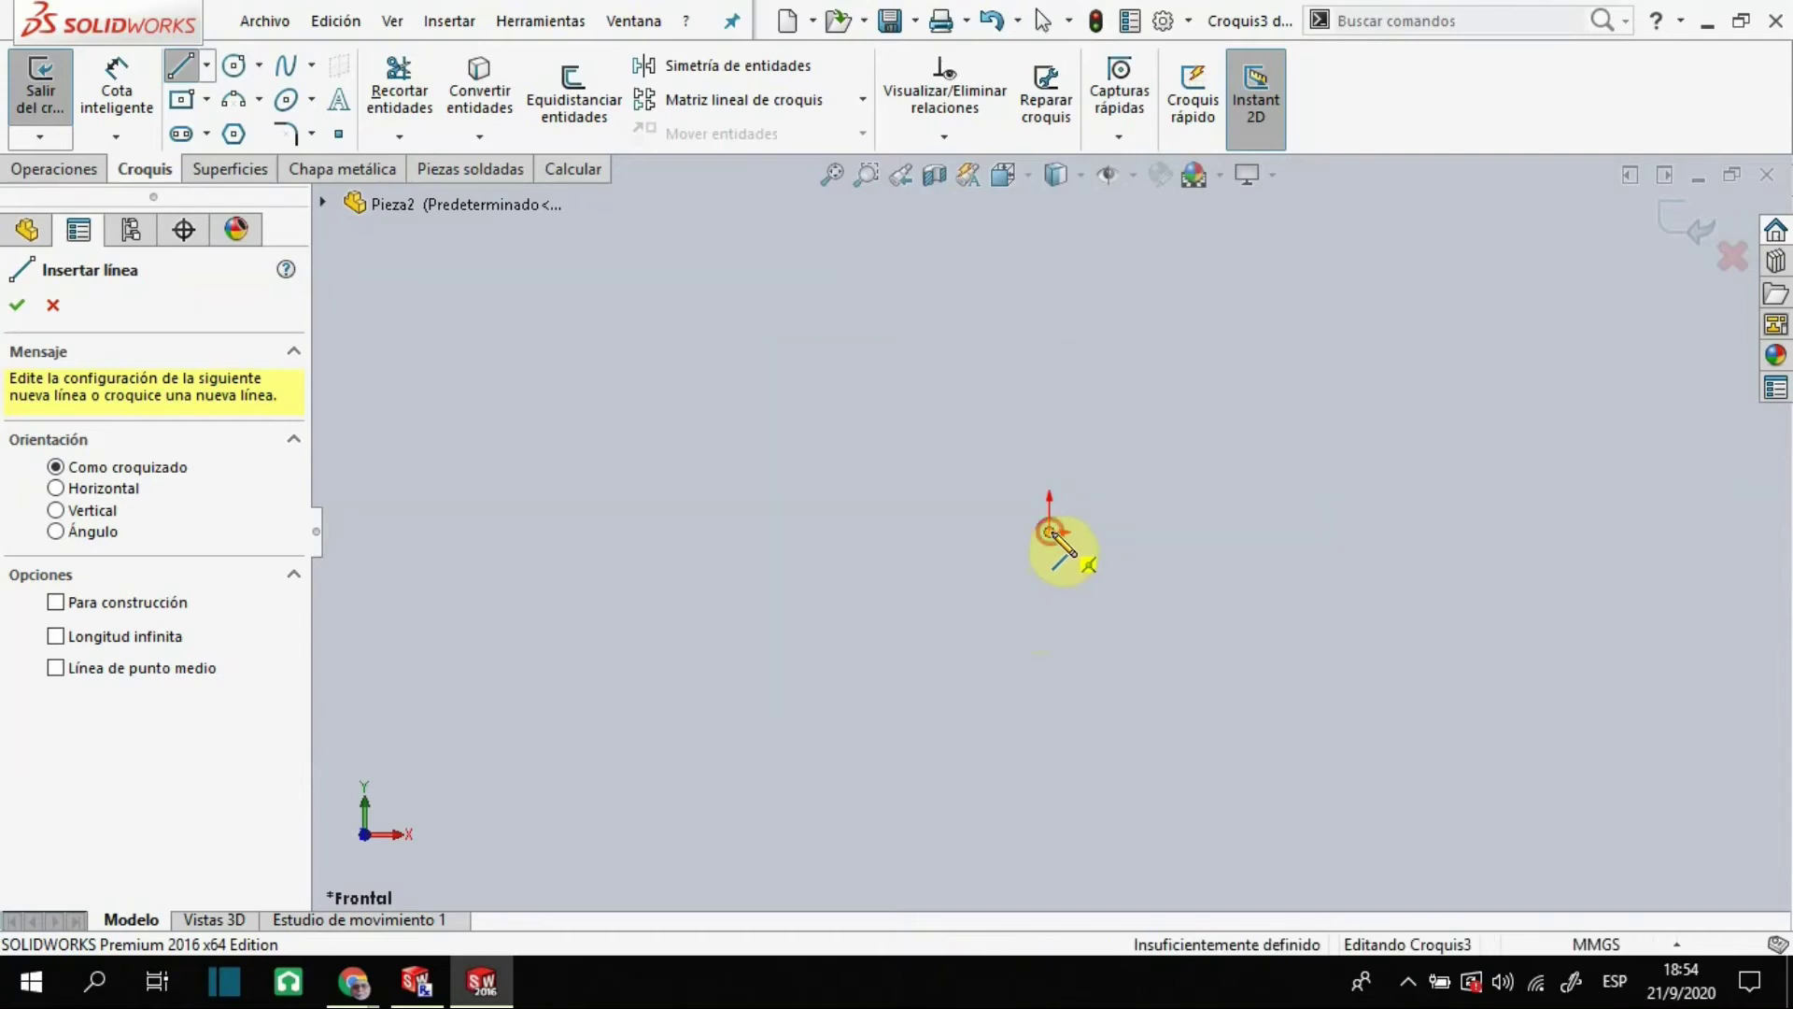
left_click(1384, 531)
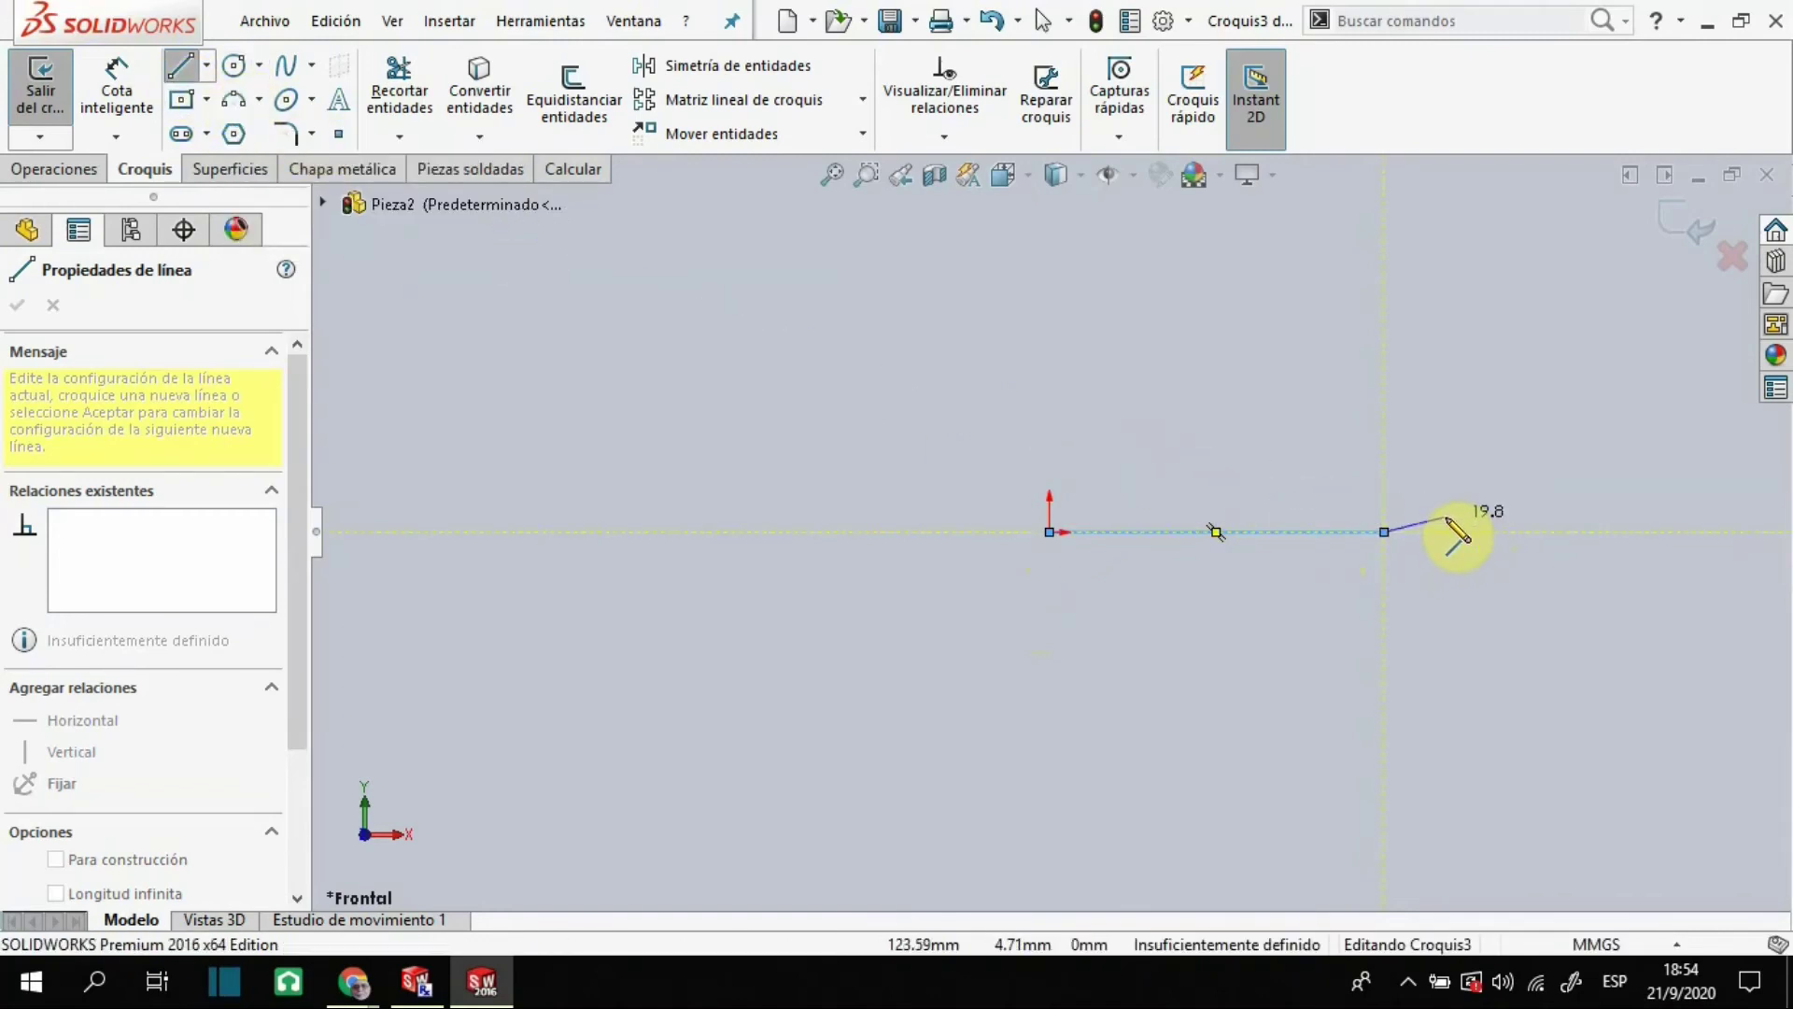
double_click(1383, 531)
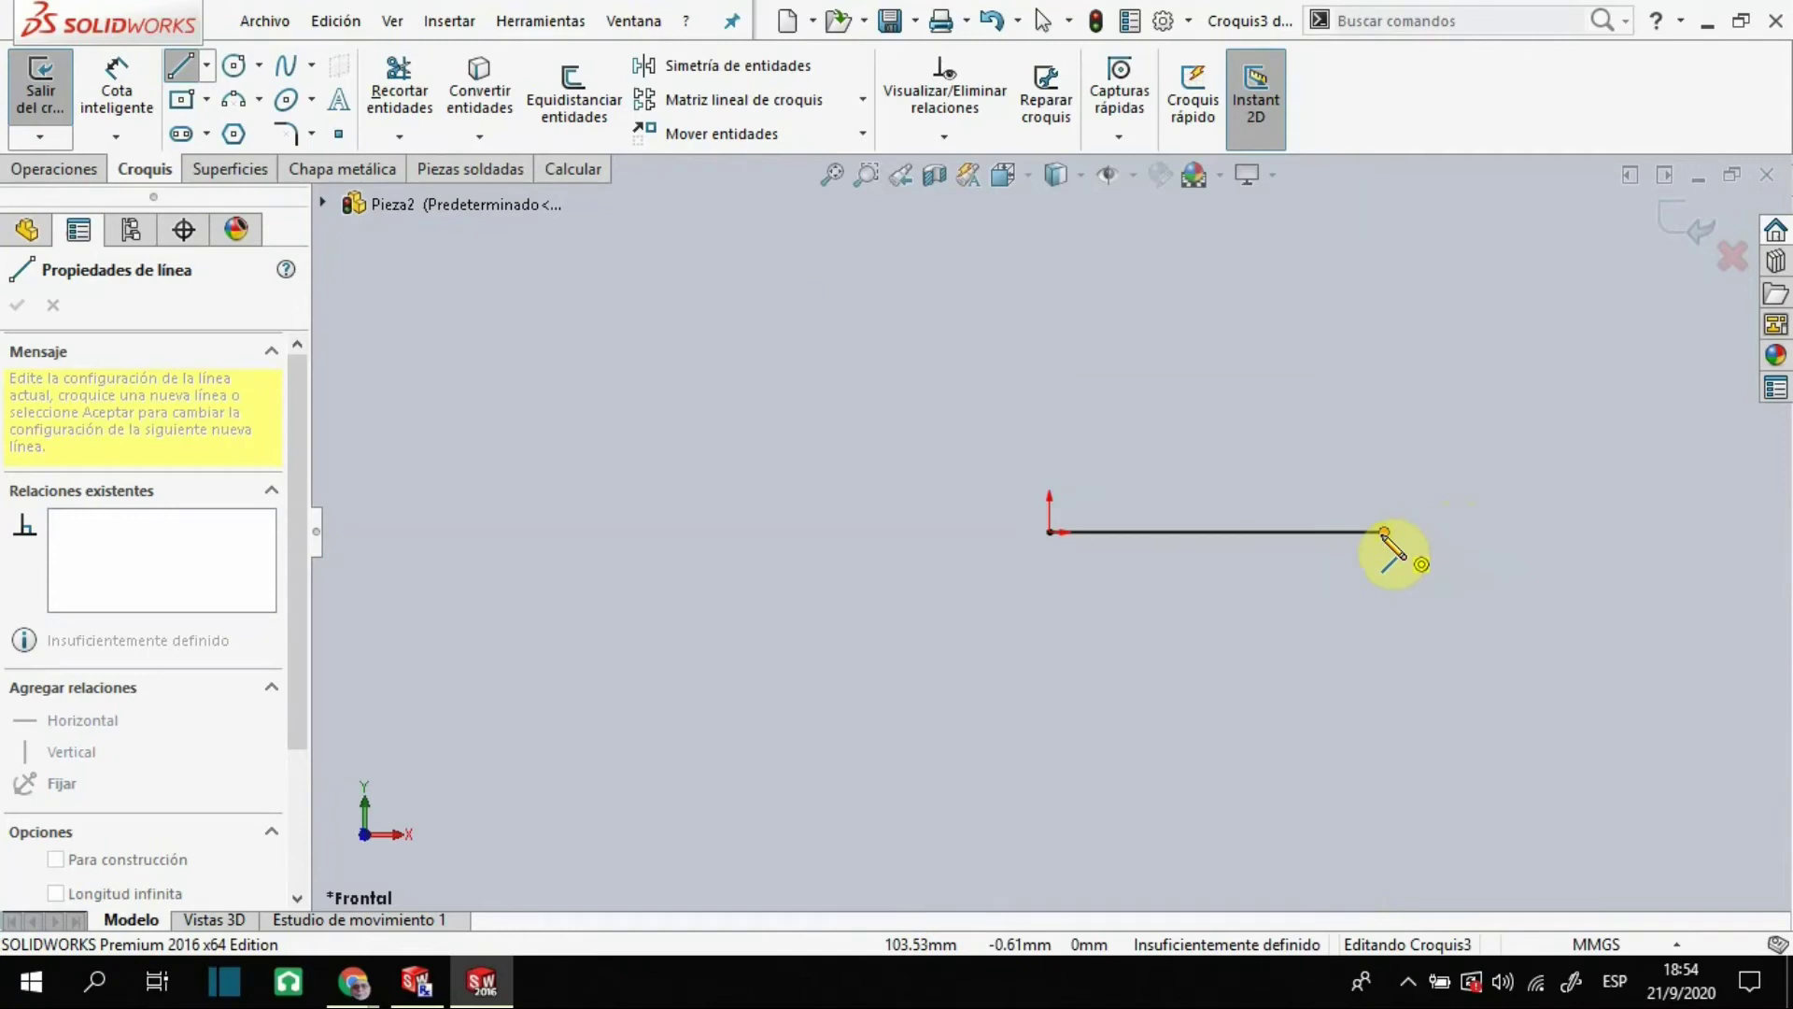
left_click(1384, 533)
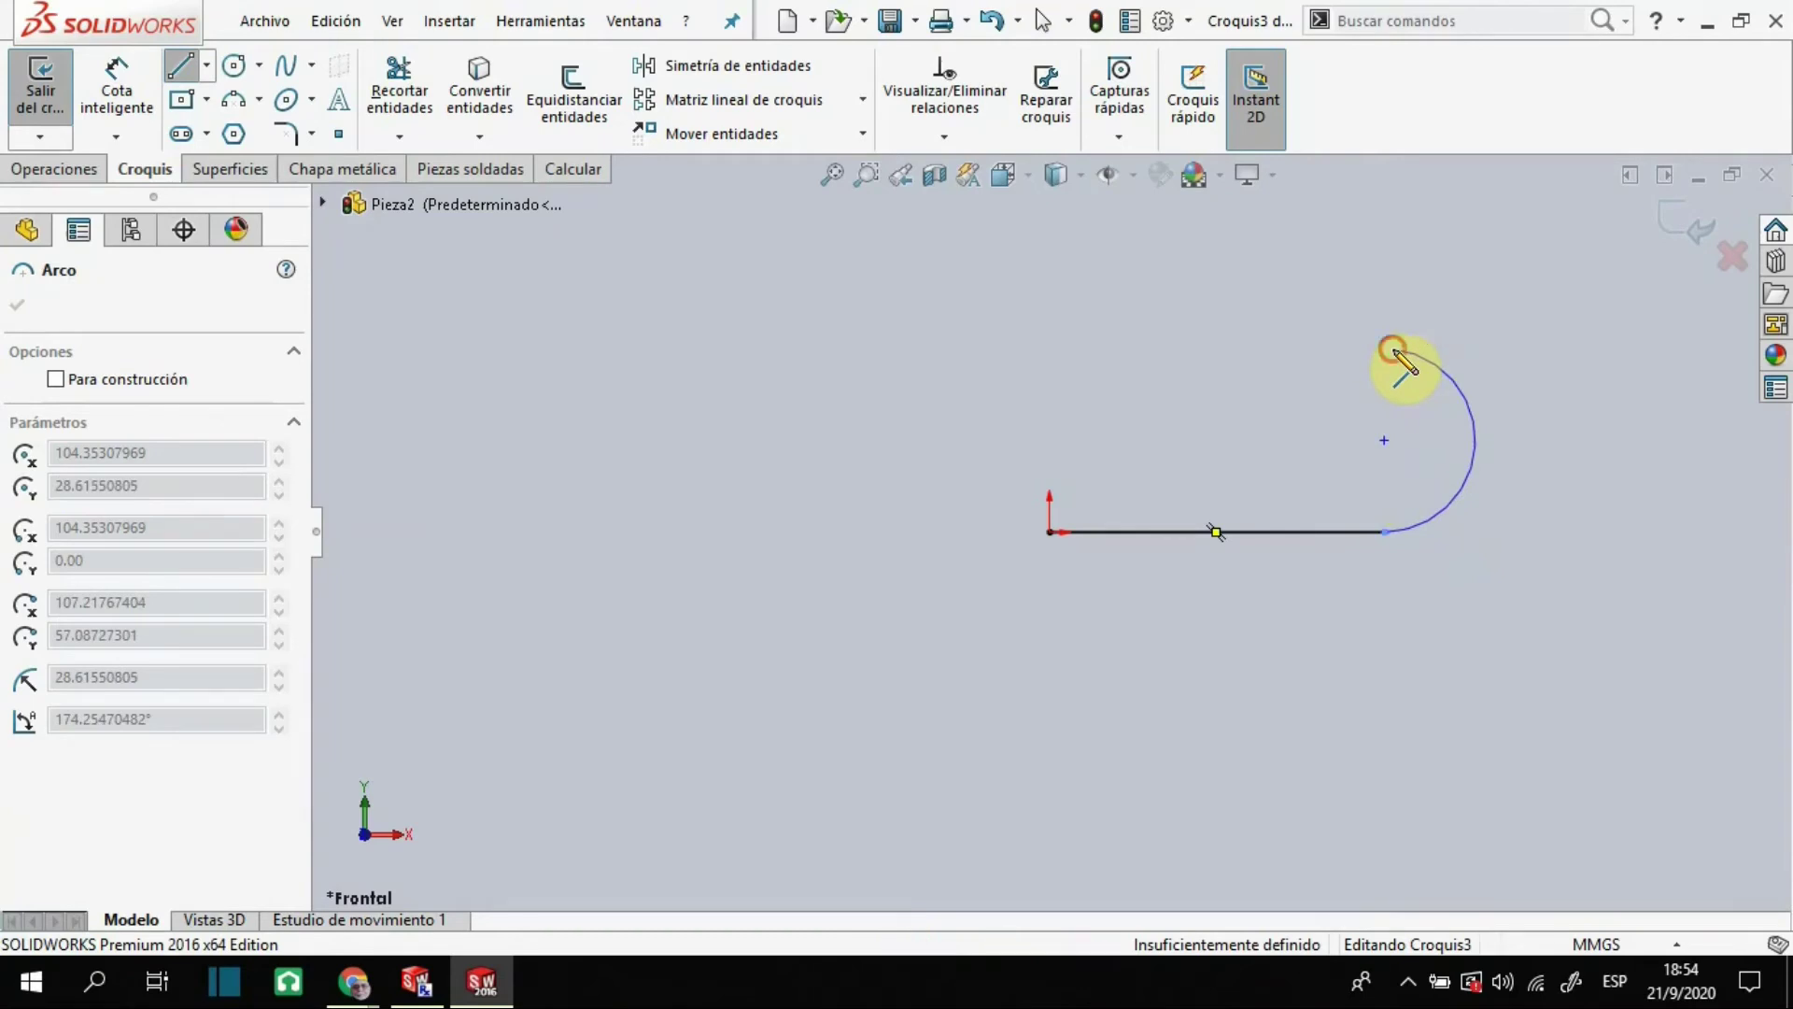
left_click(1394, 350)
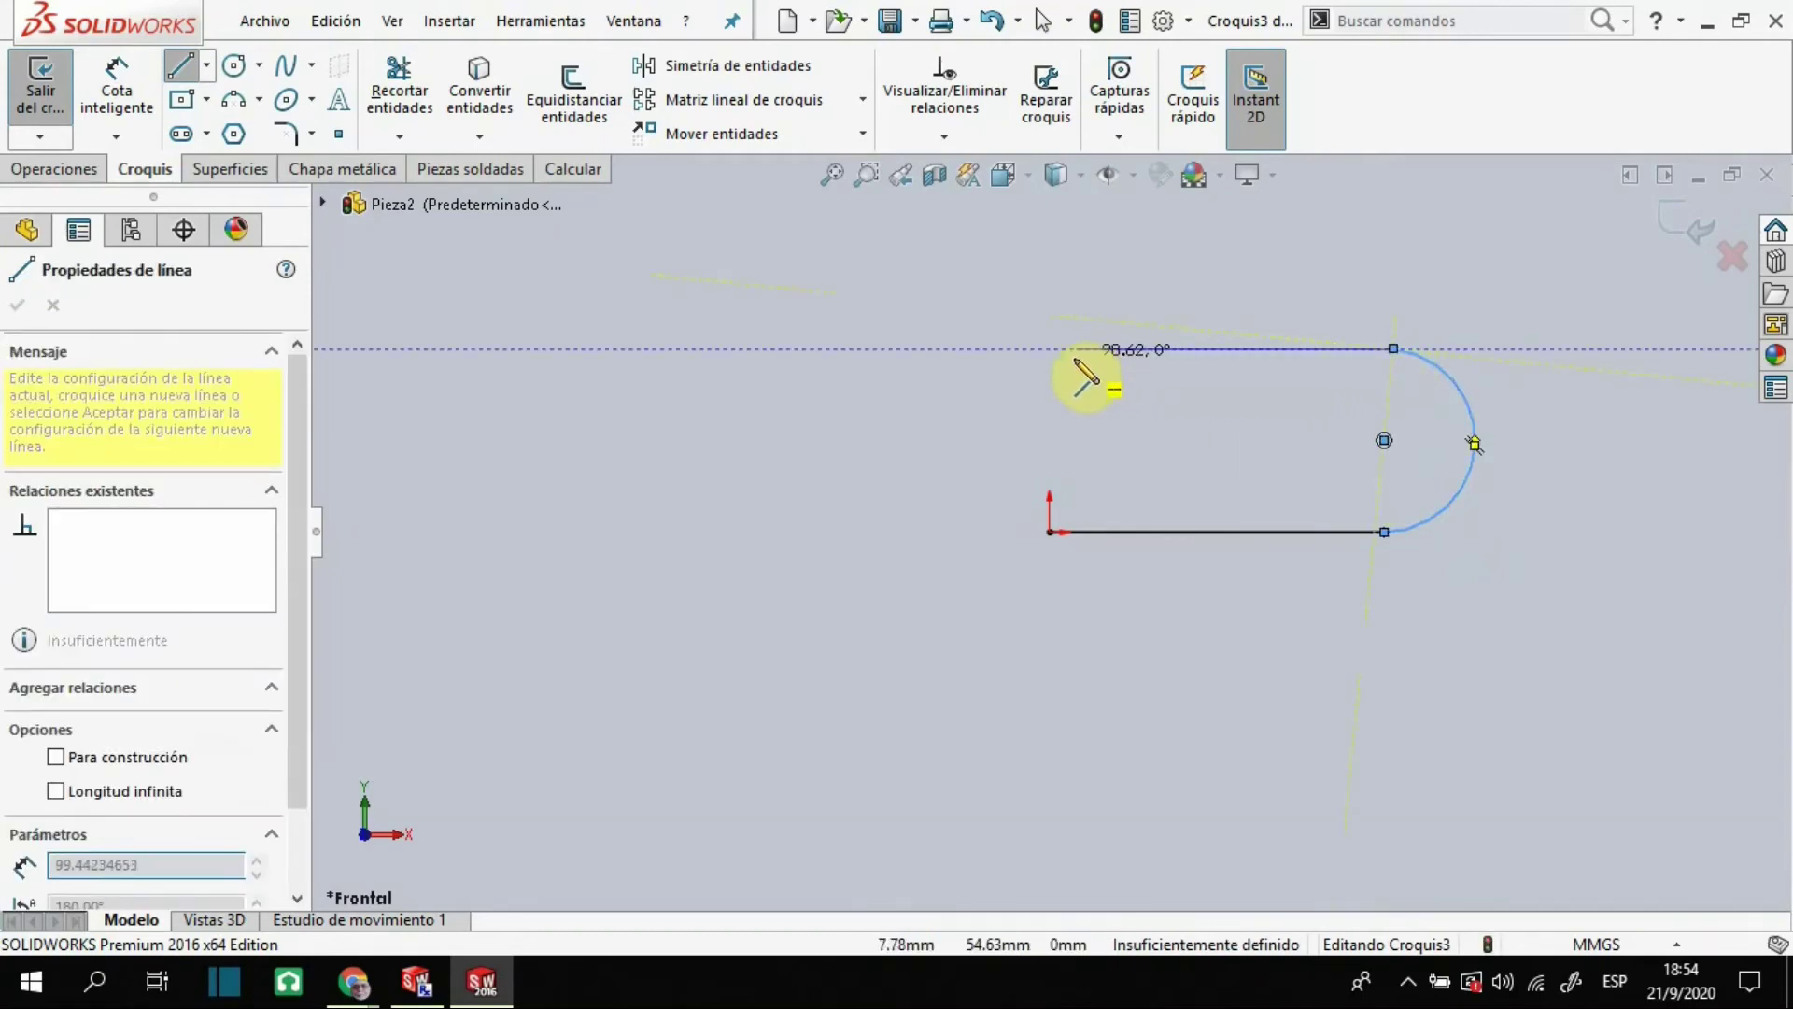
left_click(1050, 350)
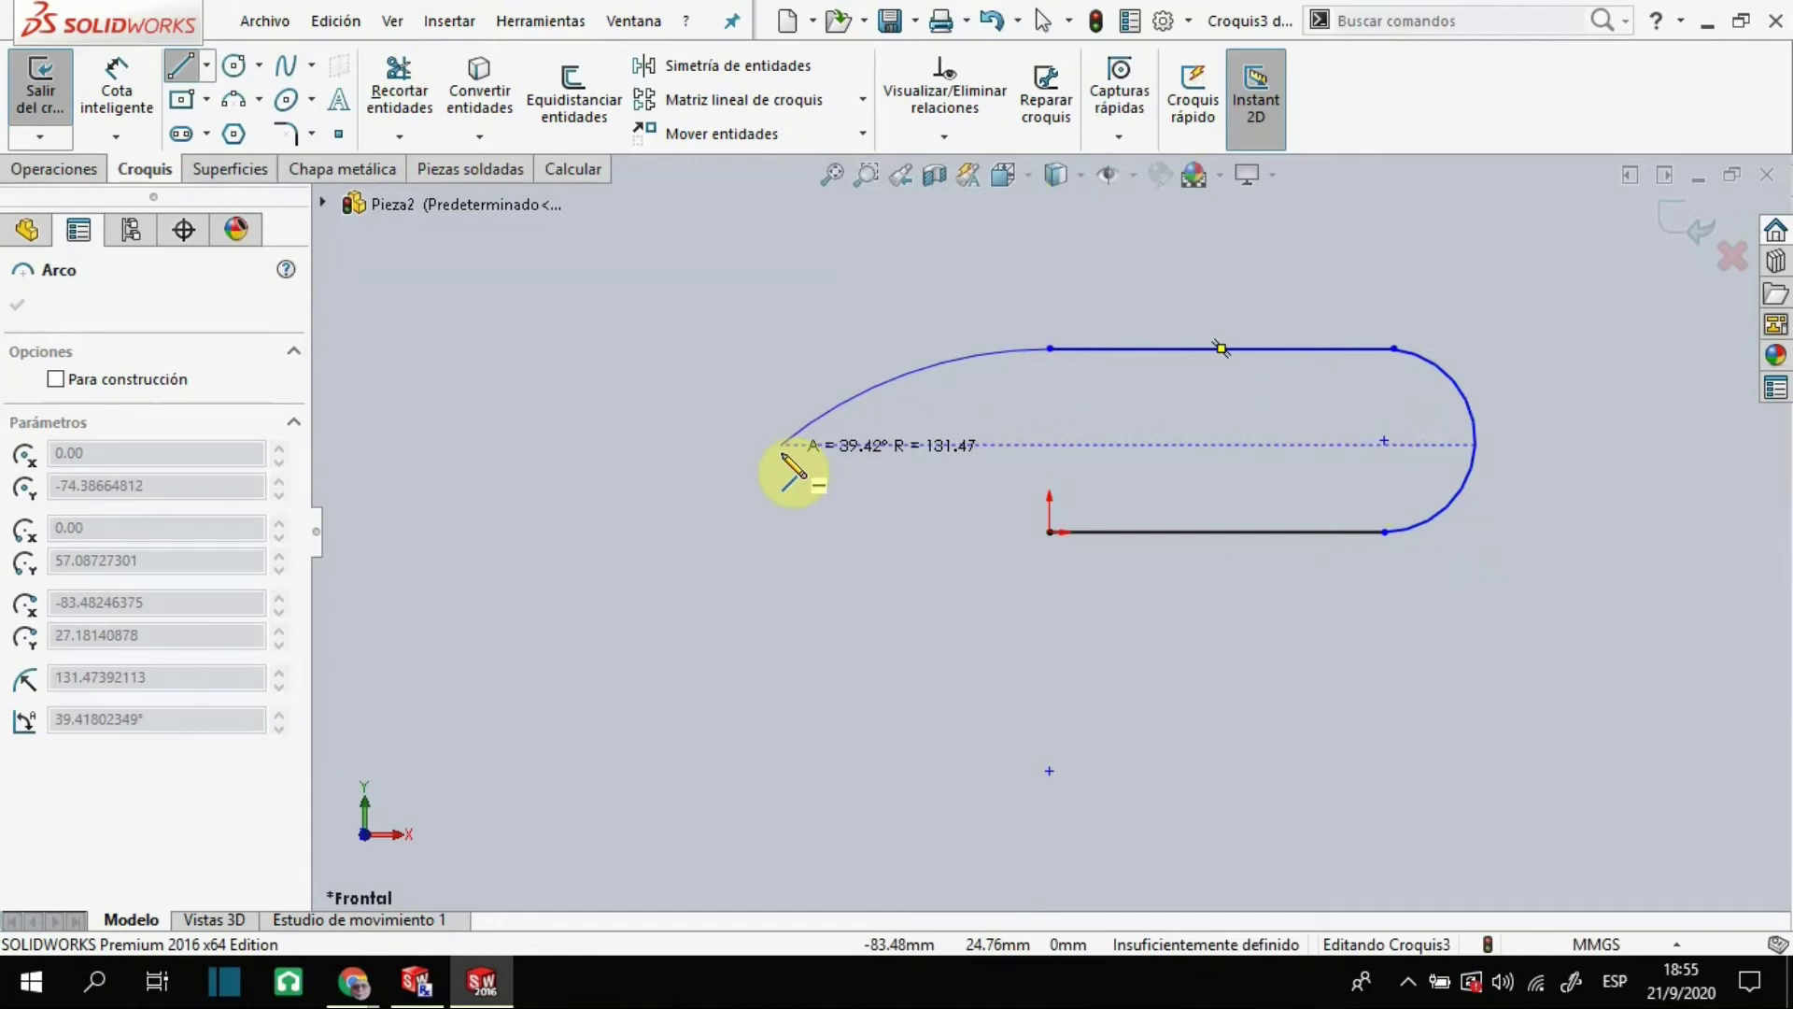
left_click(781, 449)
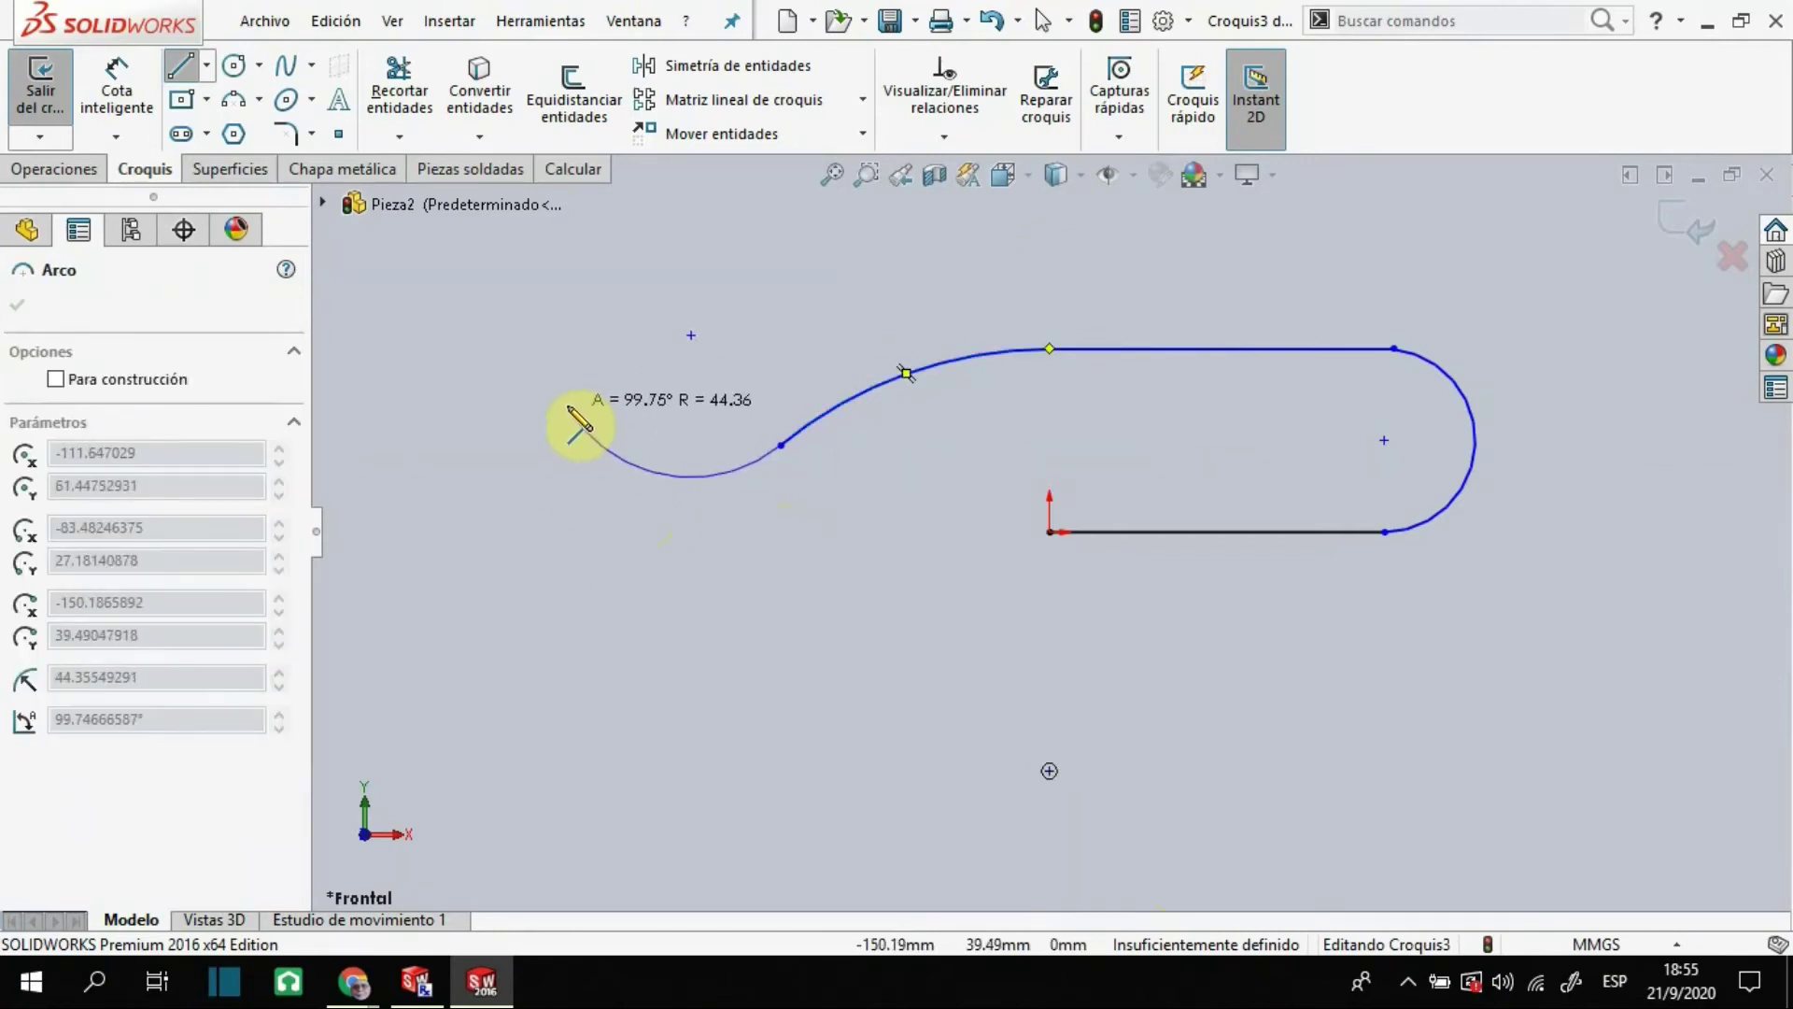
left_click(568, 405)
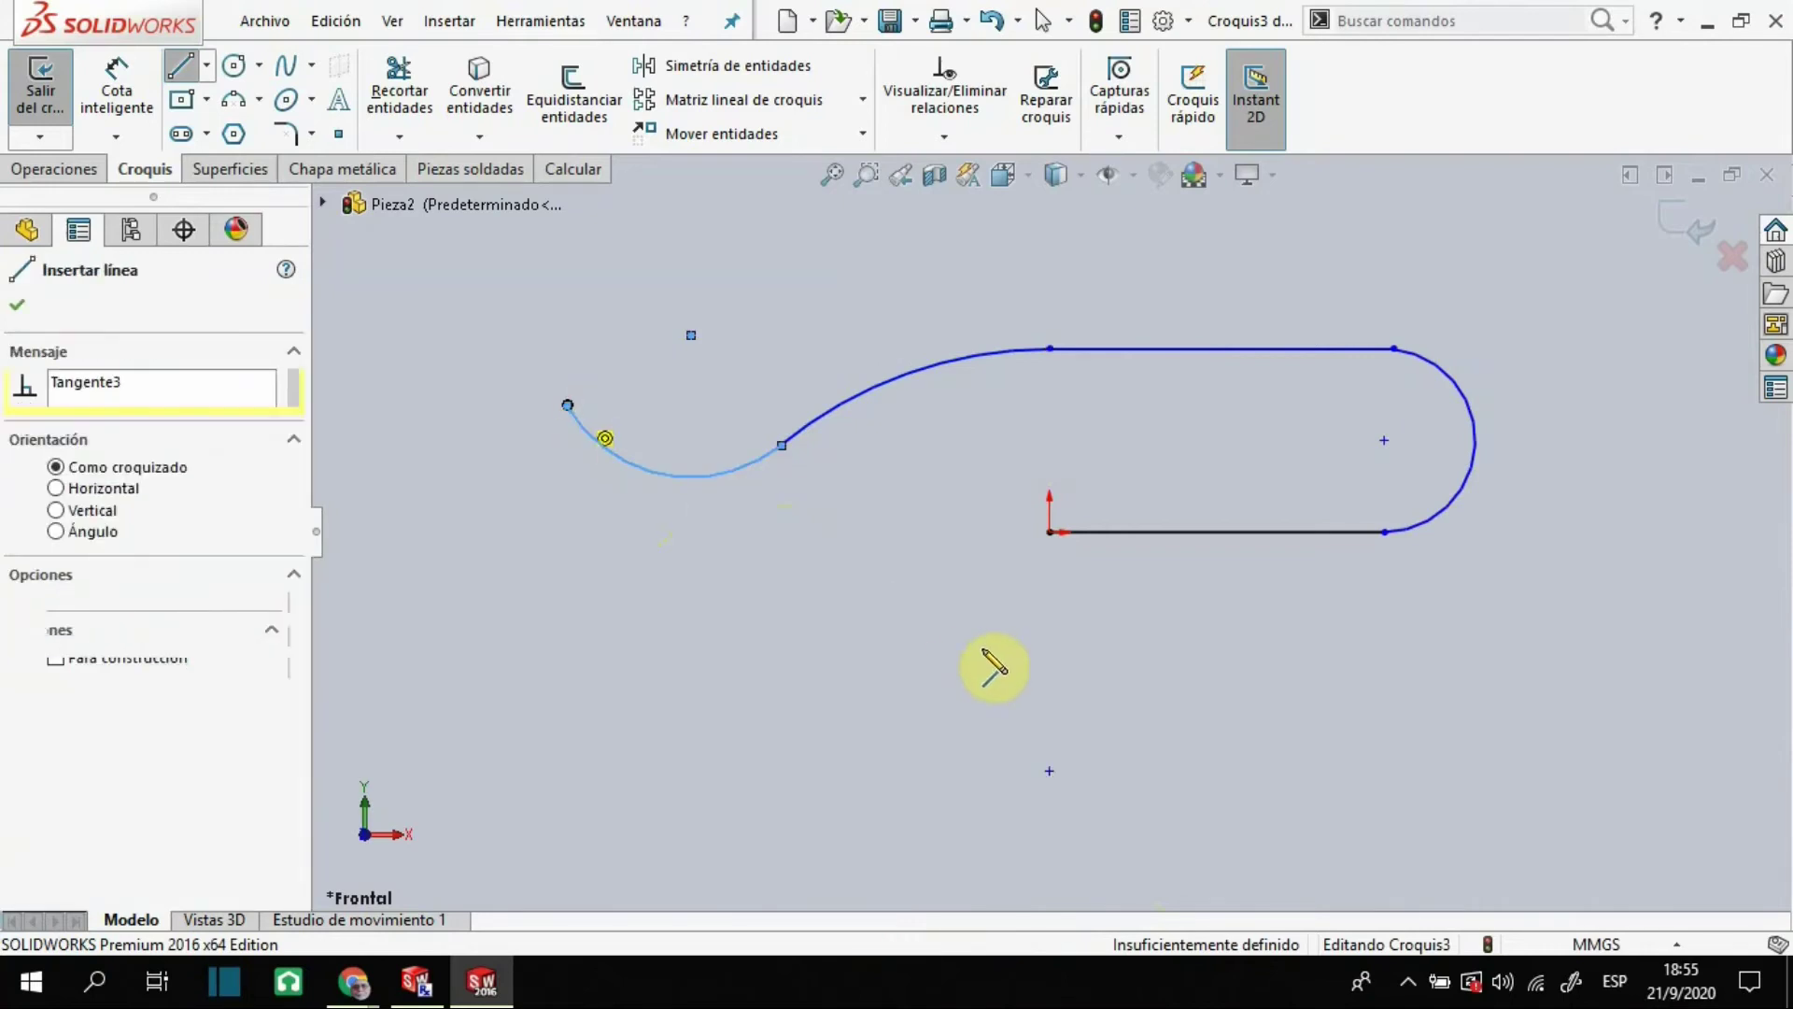
Stop drawing and undo the two S-curving arcs
key("Escape")
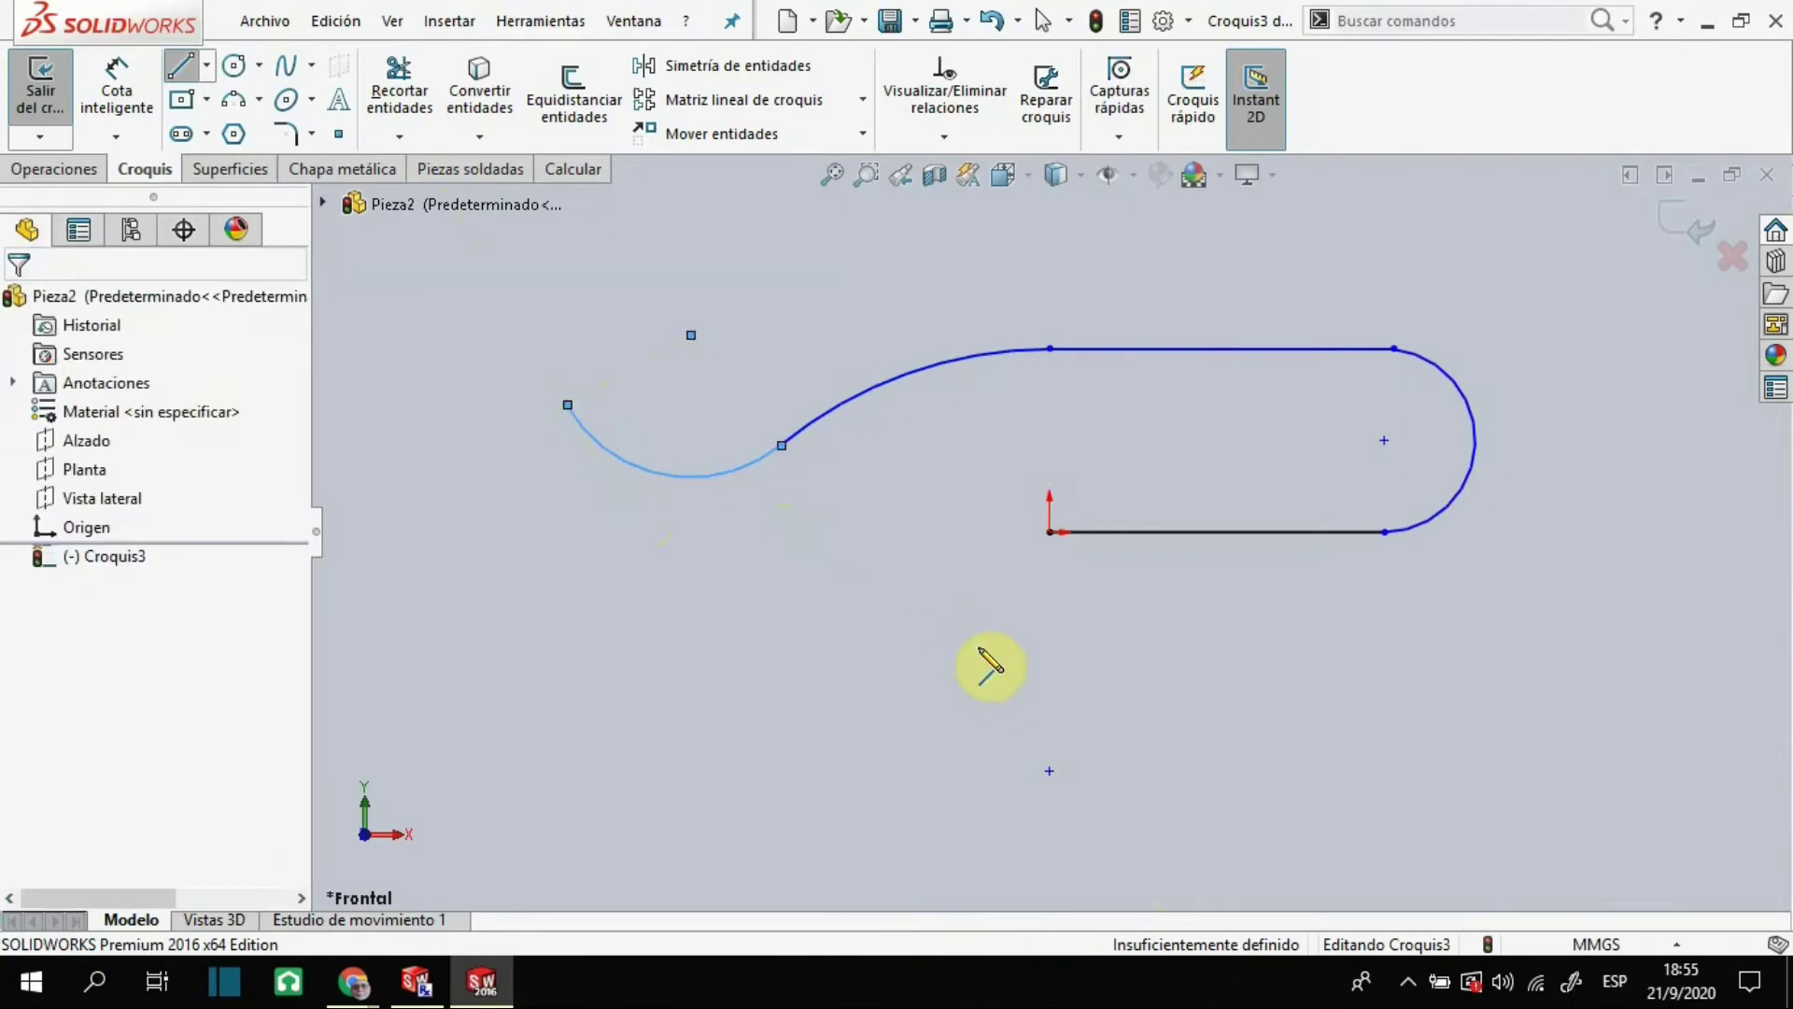
key("ctrl+z")
key("ctrl+z")
key("ctrl+z")
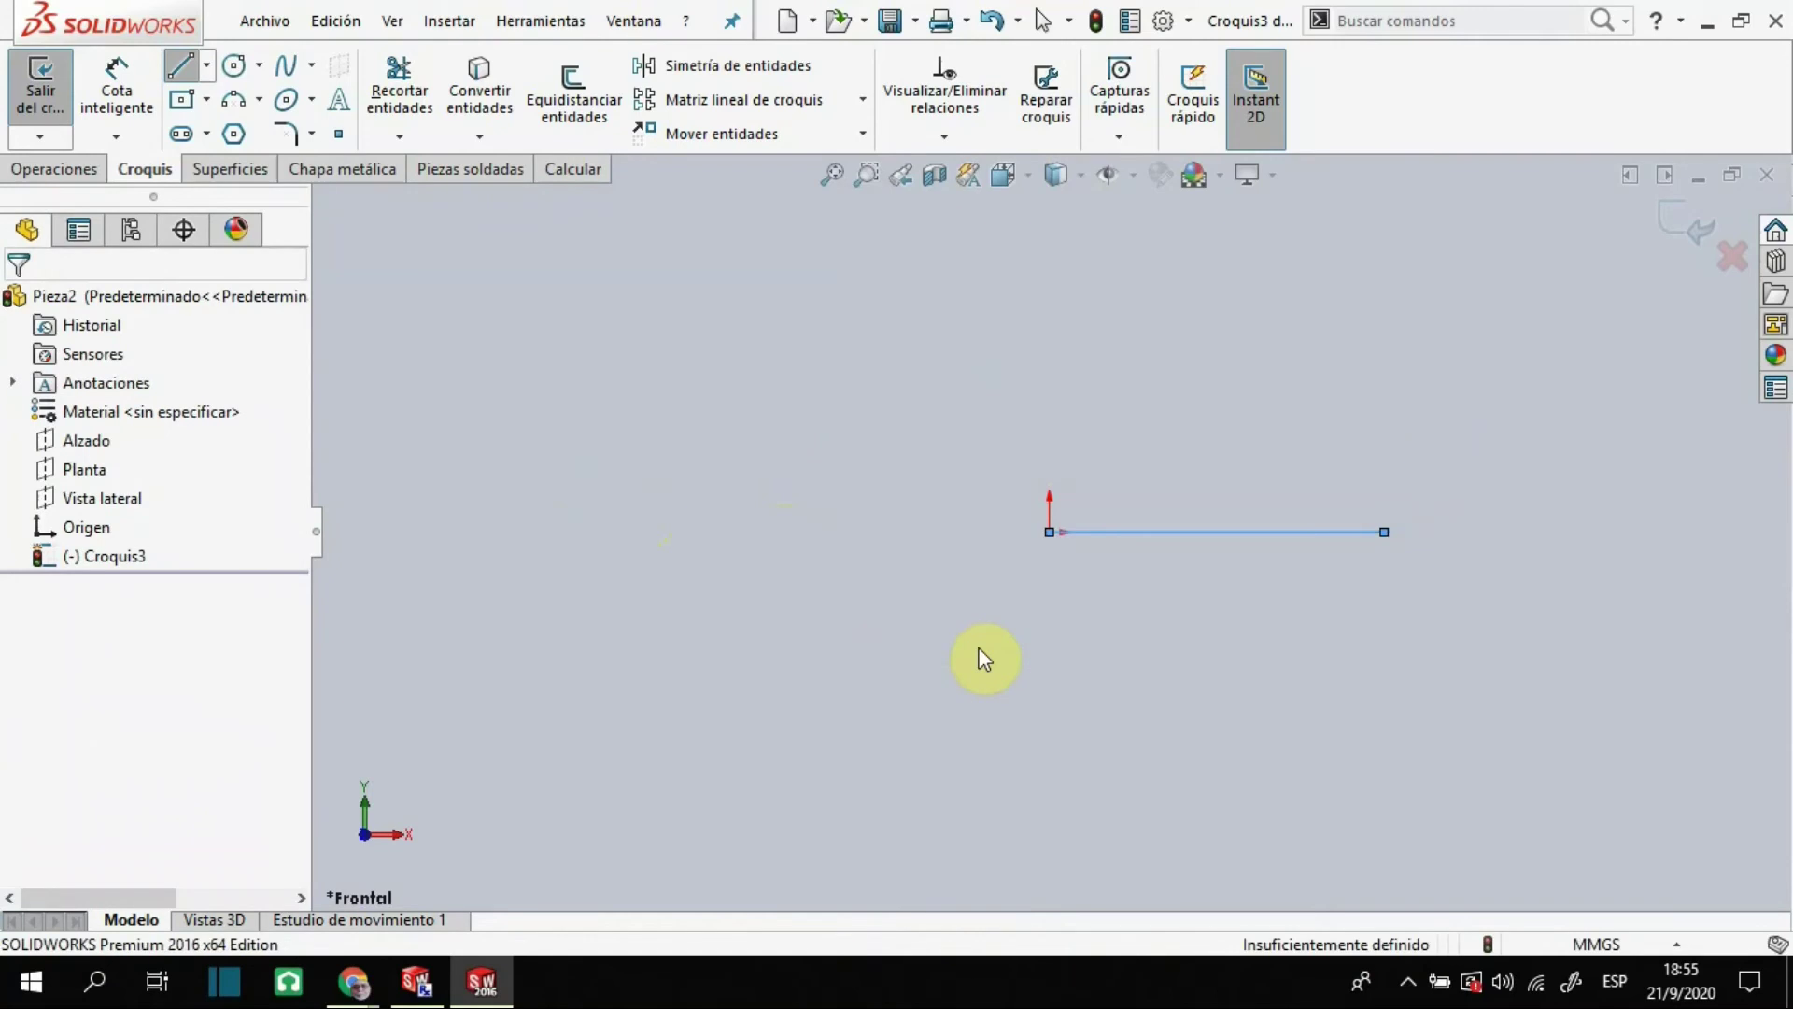
key("ctrl+z")
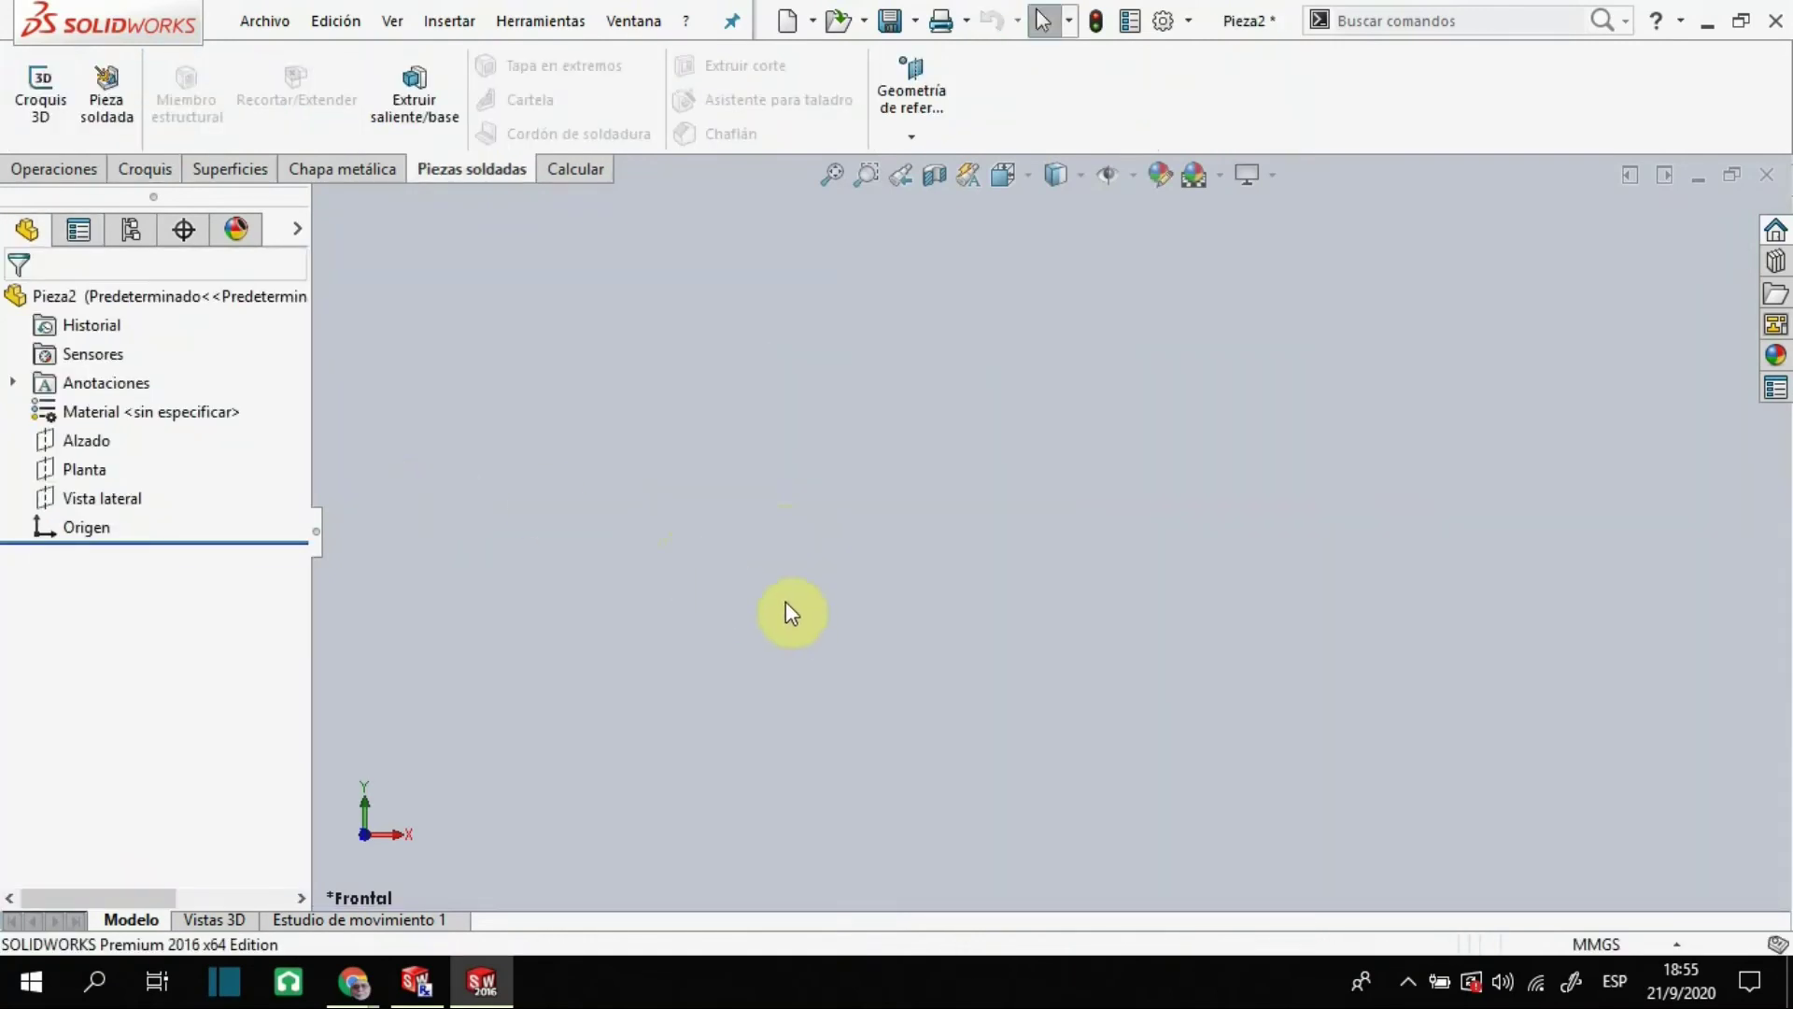
In a new Alzado sketch, draw a bottom line, tangent semicircular end and top line back above the origin
right_click(79, 443)
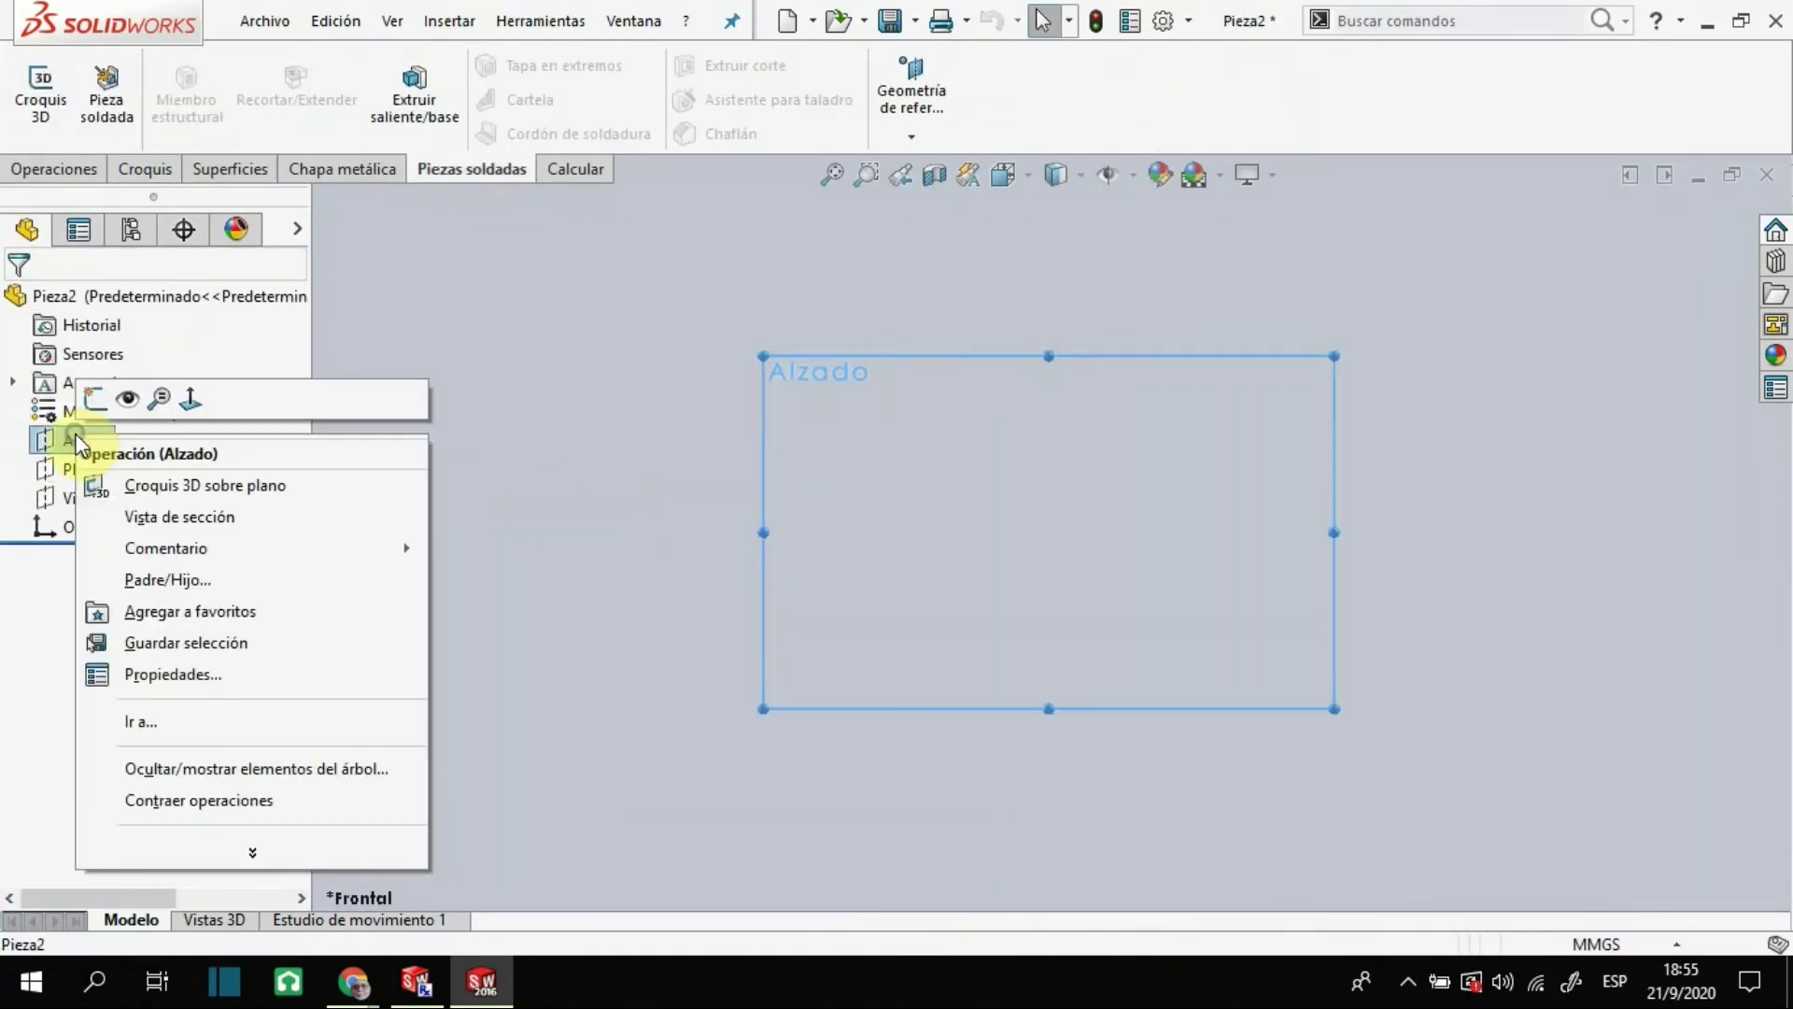
left_click(87, 403)
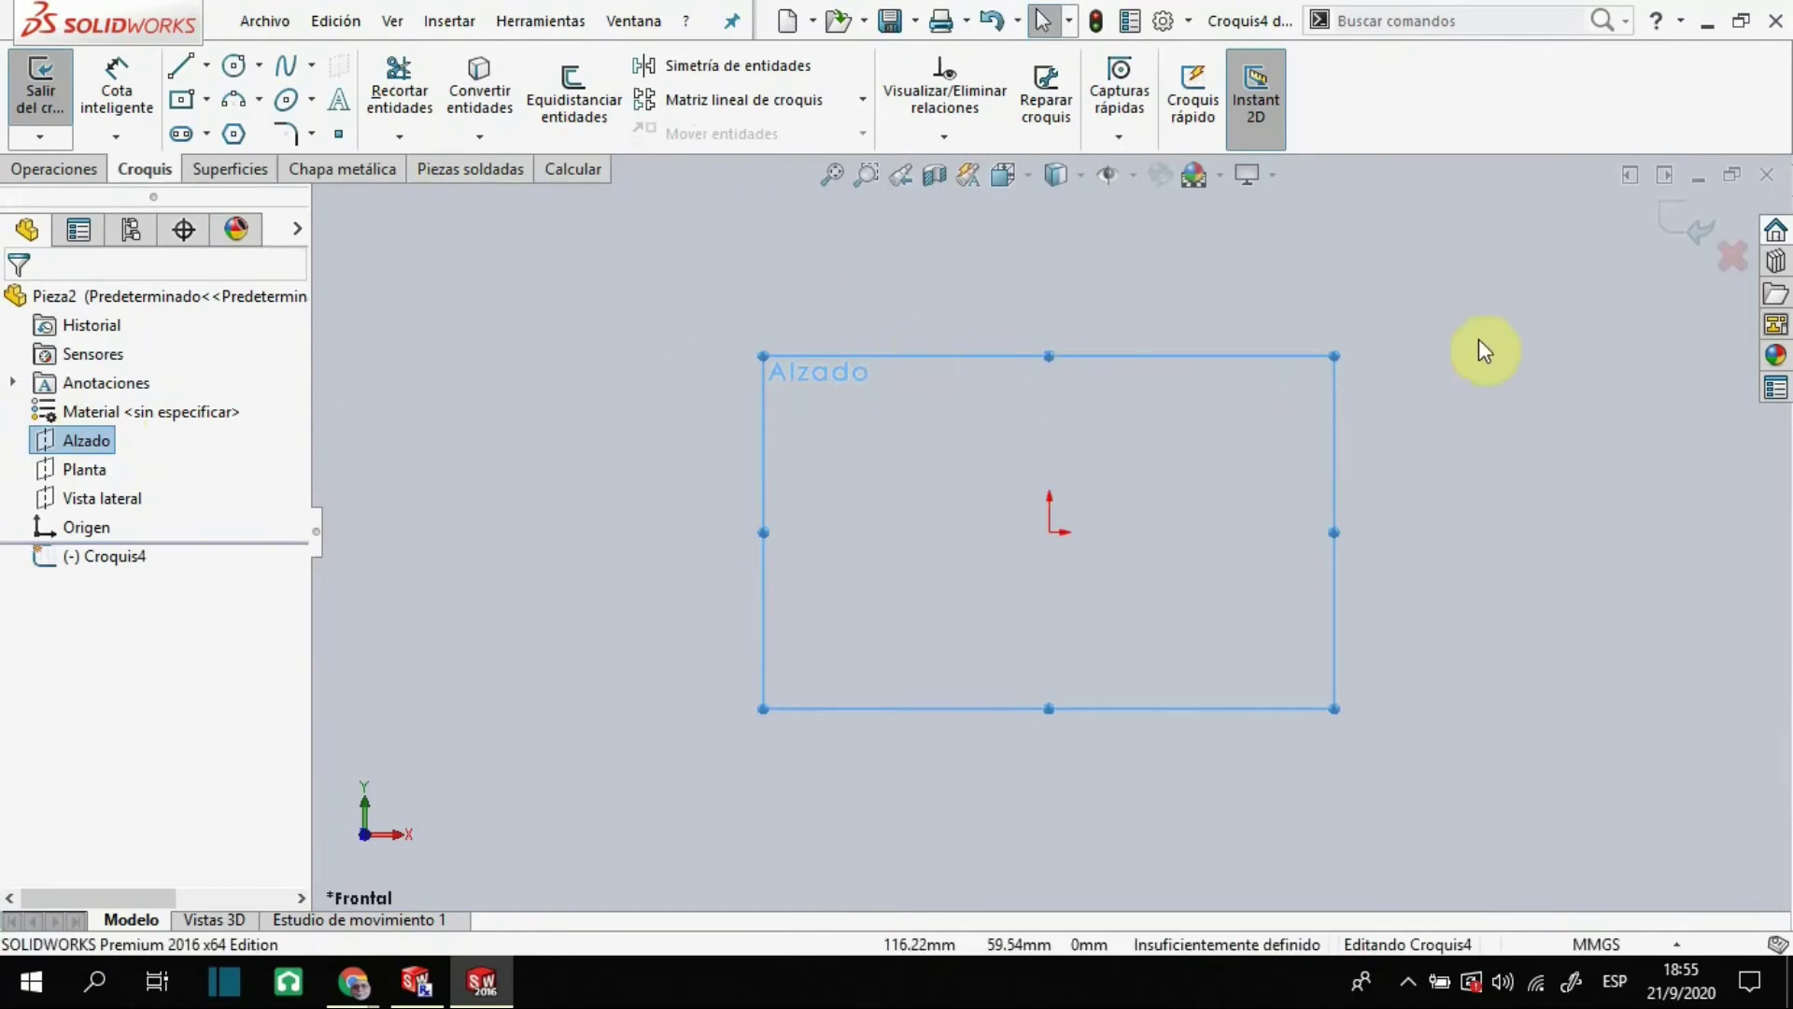
left_click(180, 67)
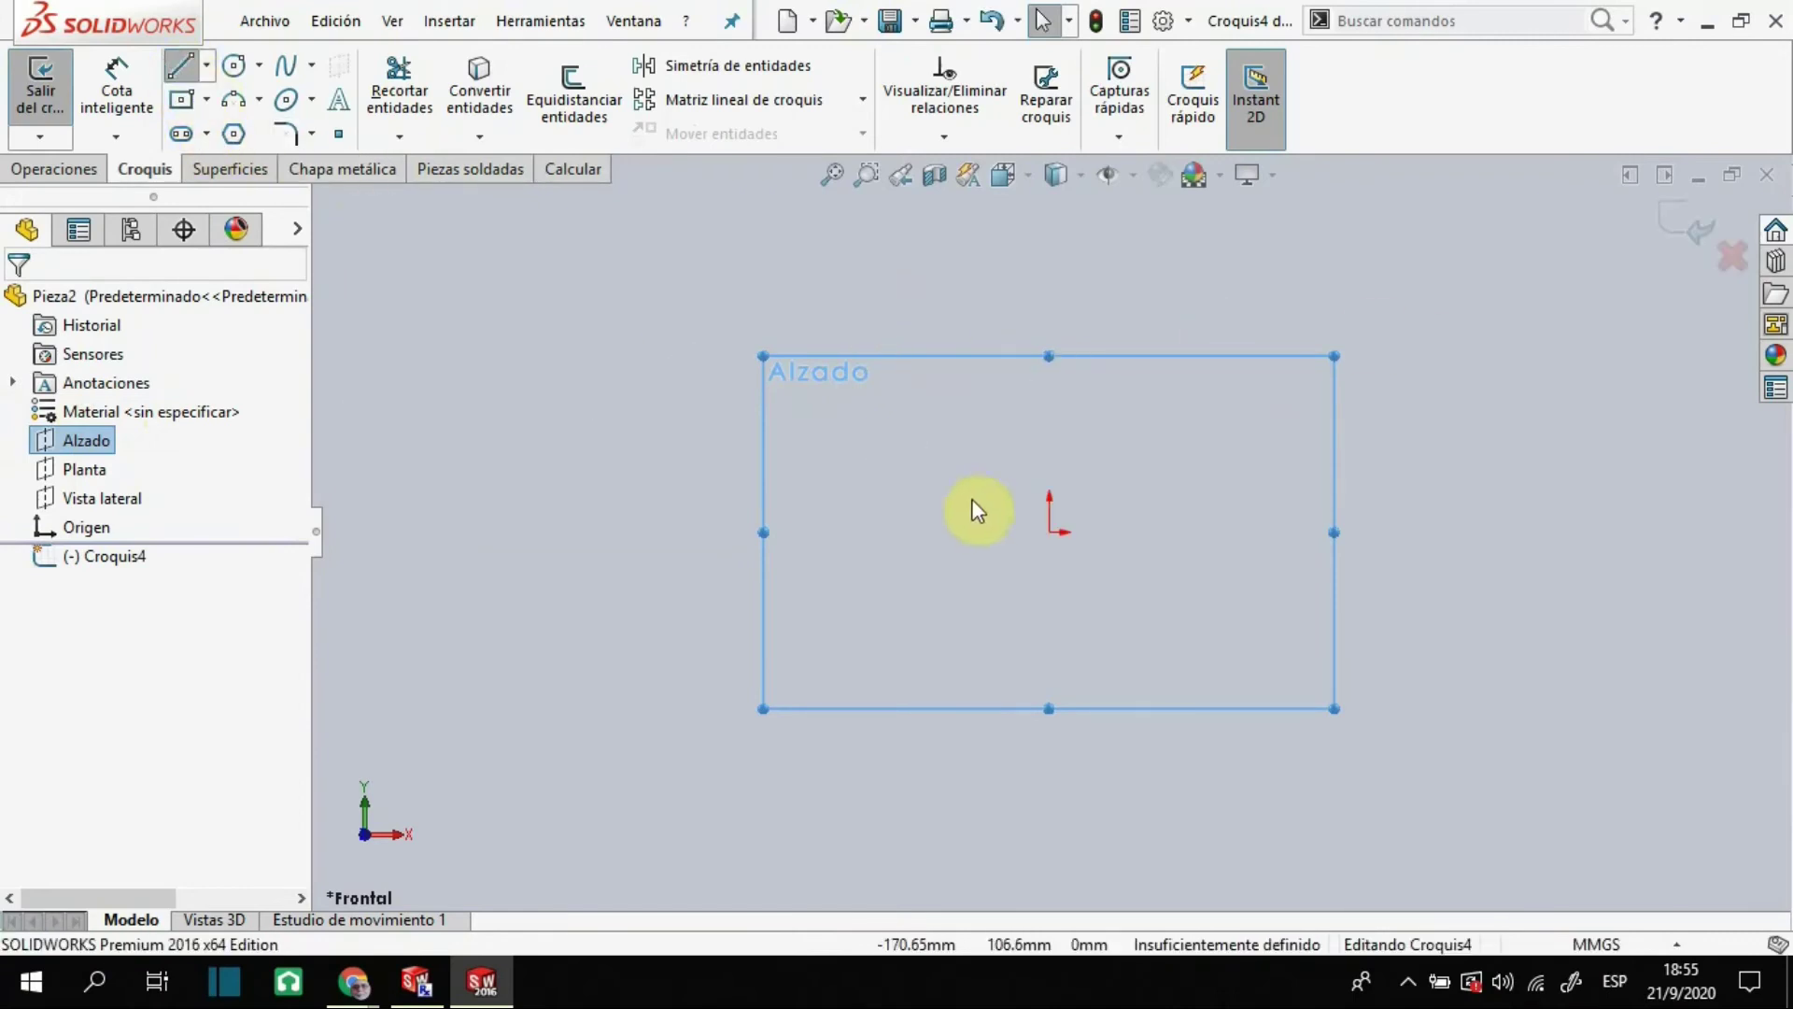
left_click(1049, 530)
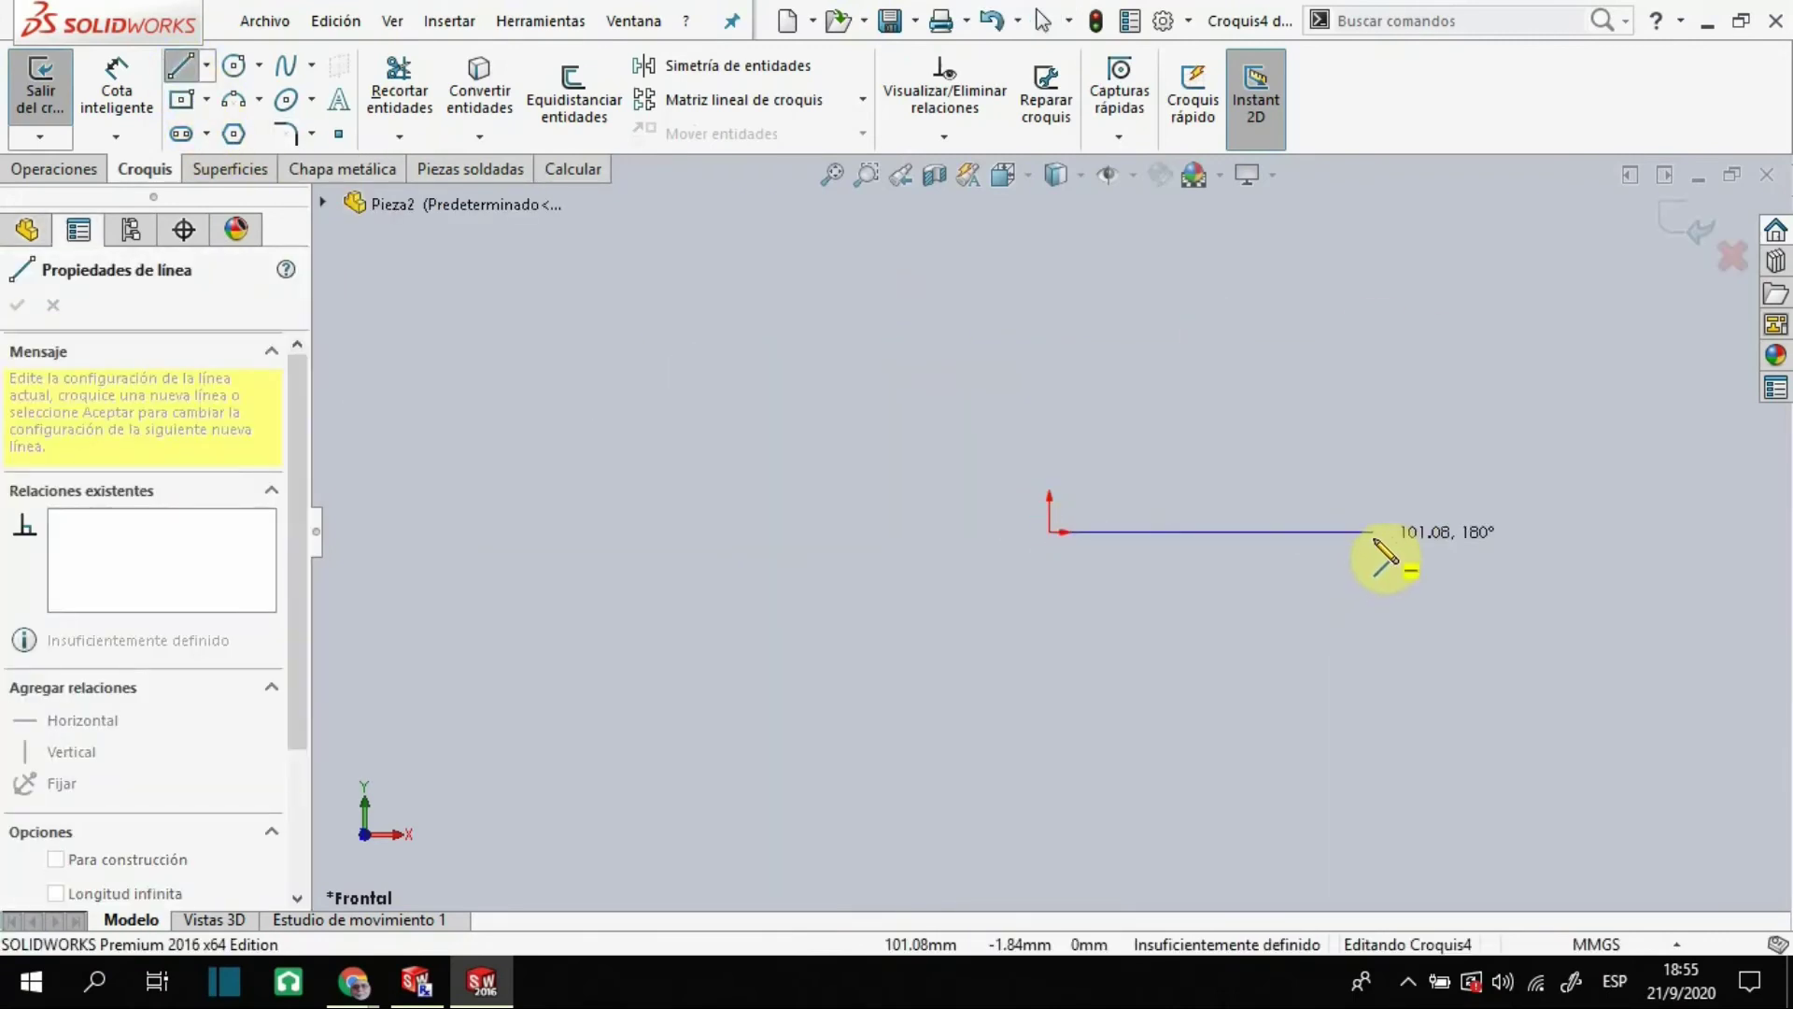
left_click(1374, 532)
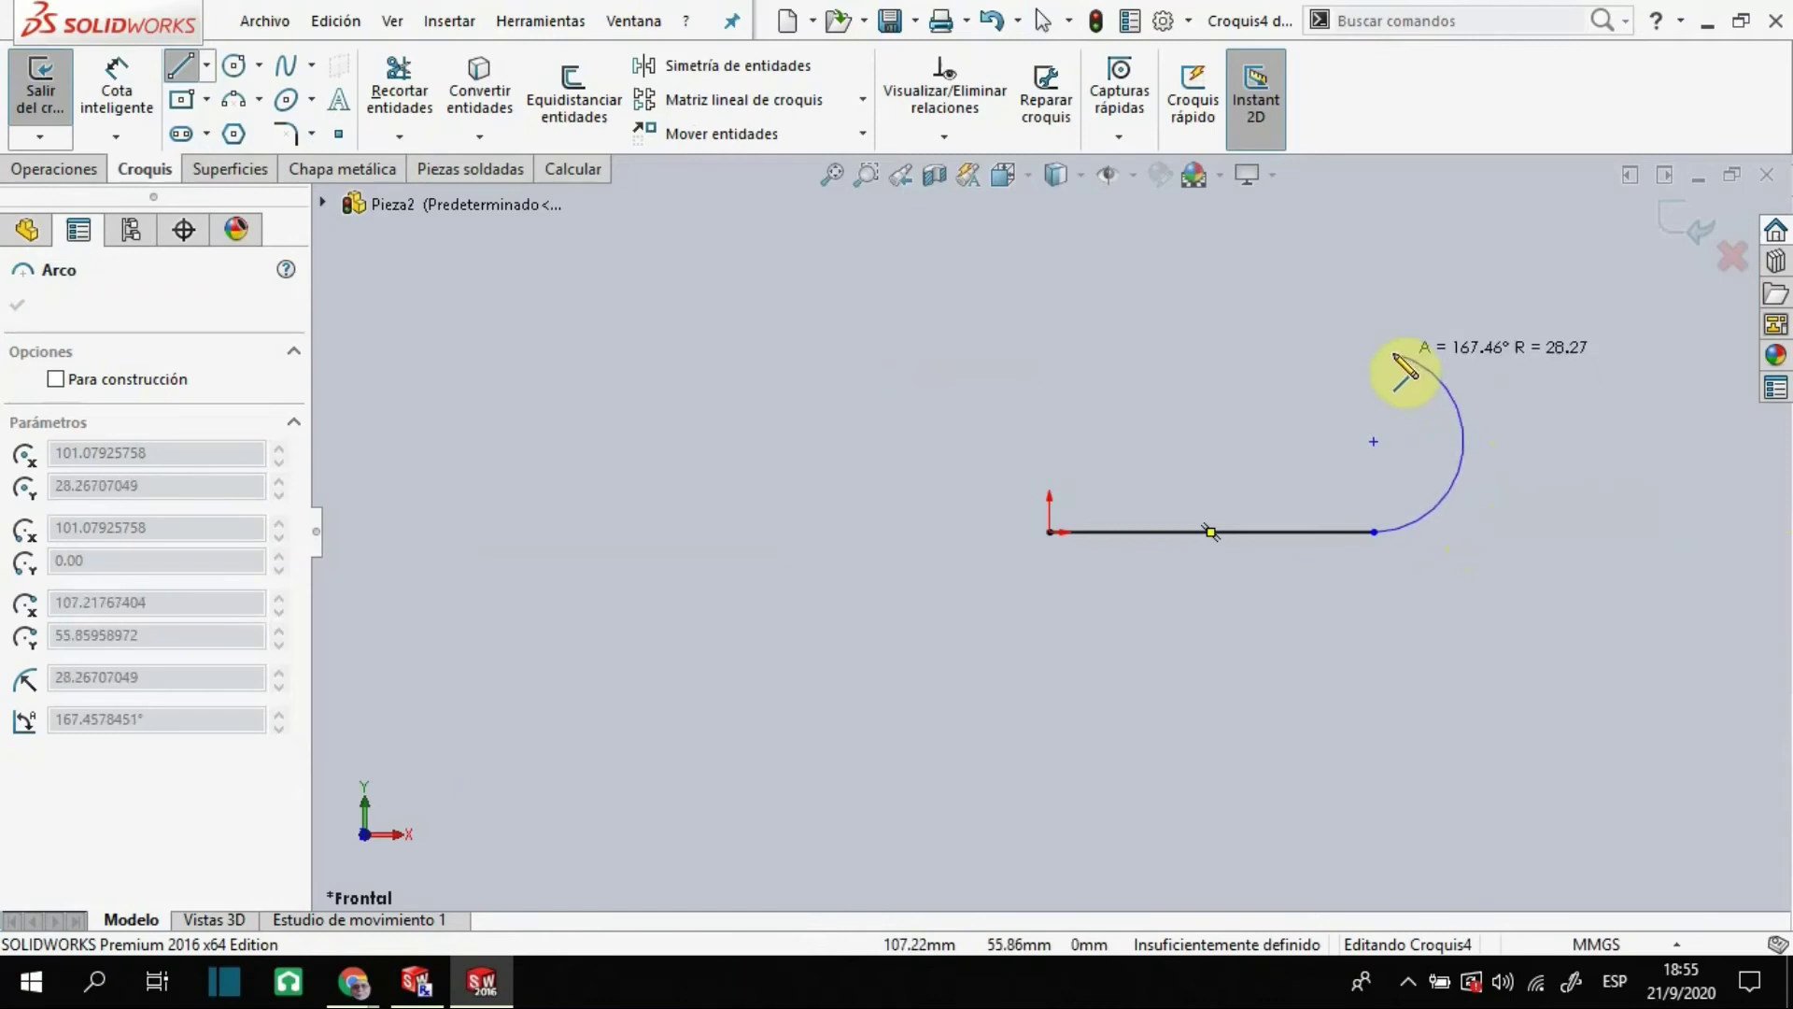
left_click(1371, 338)
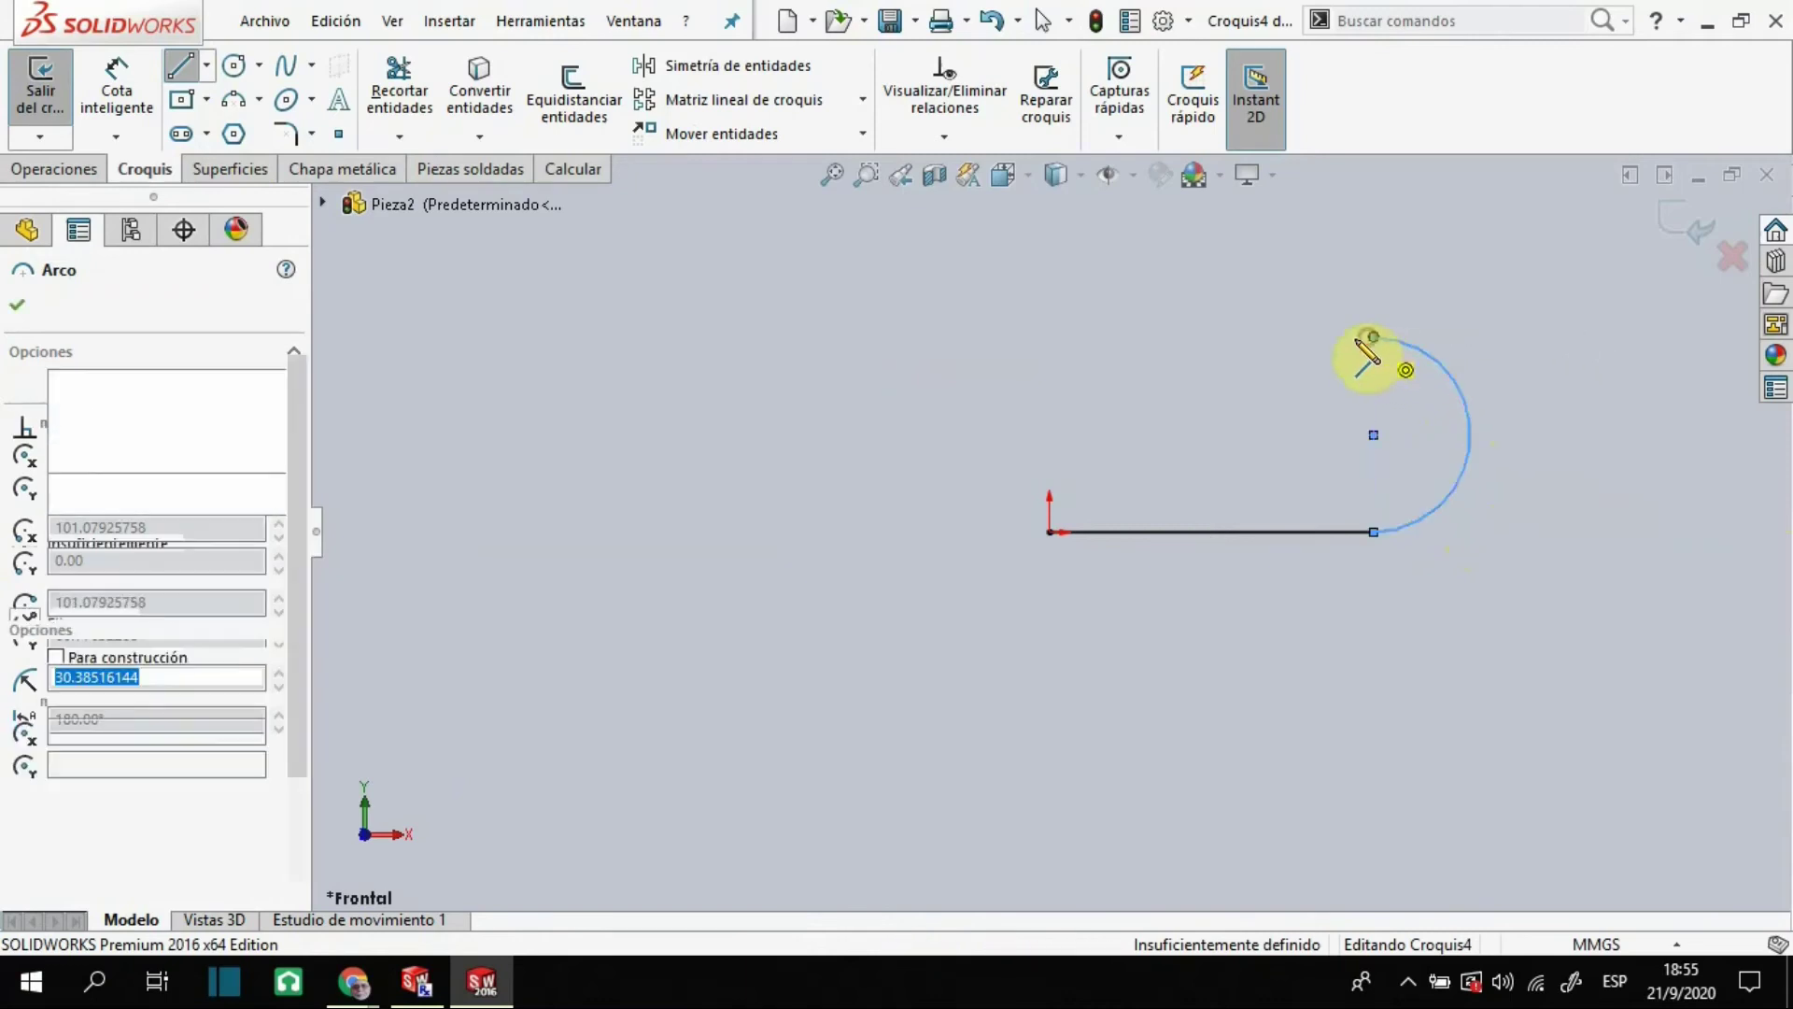
left_click(1050, 338)
double_click(1050, 337)
left_click(1050, 337)
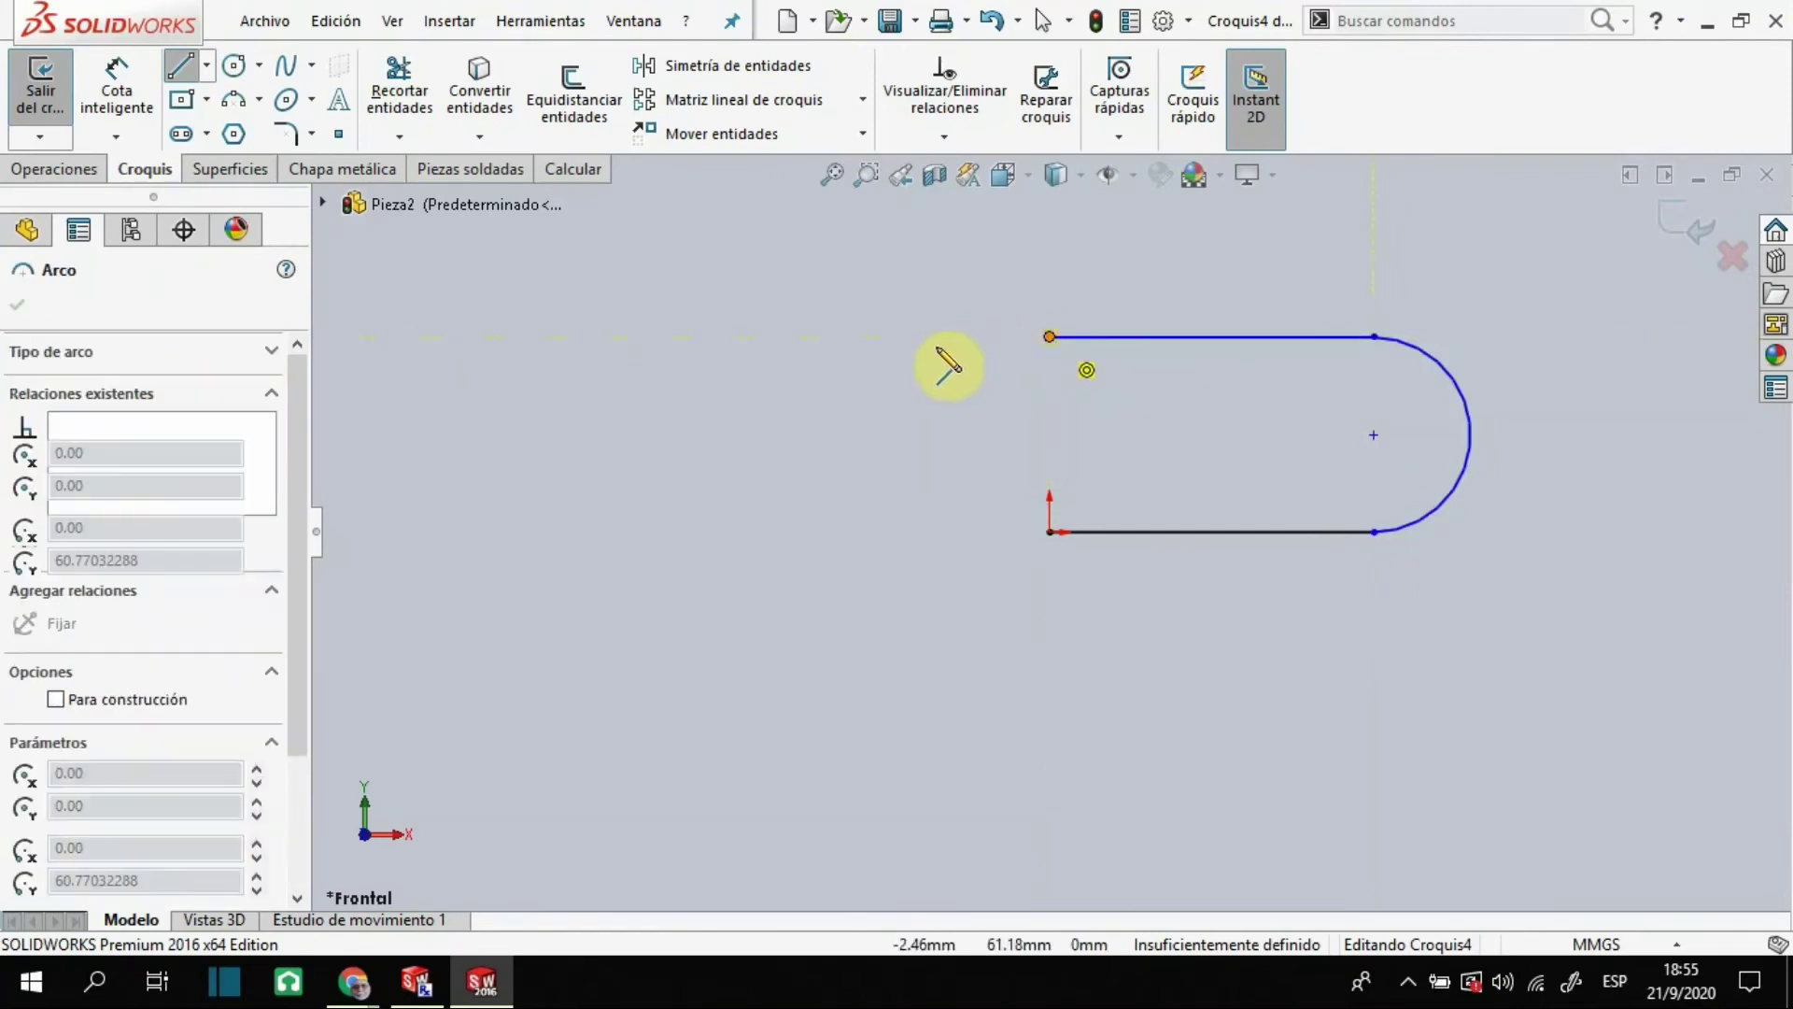
key("Escape")
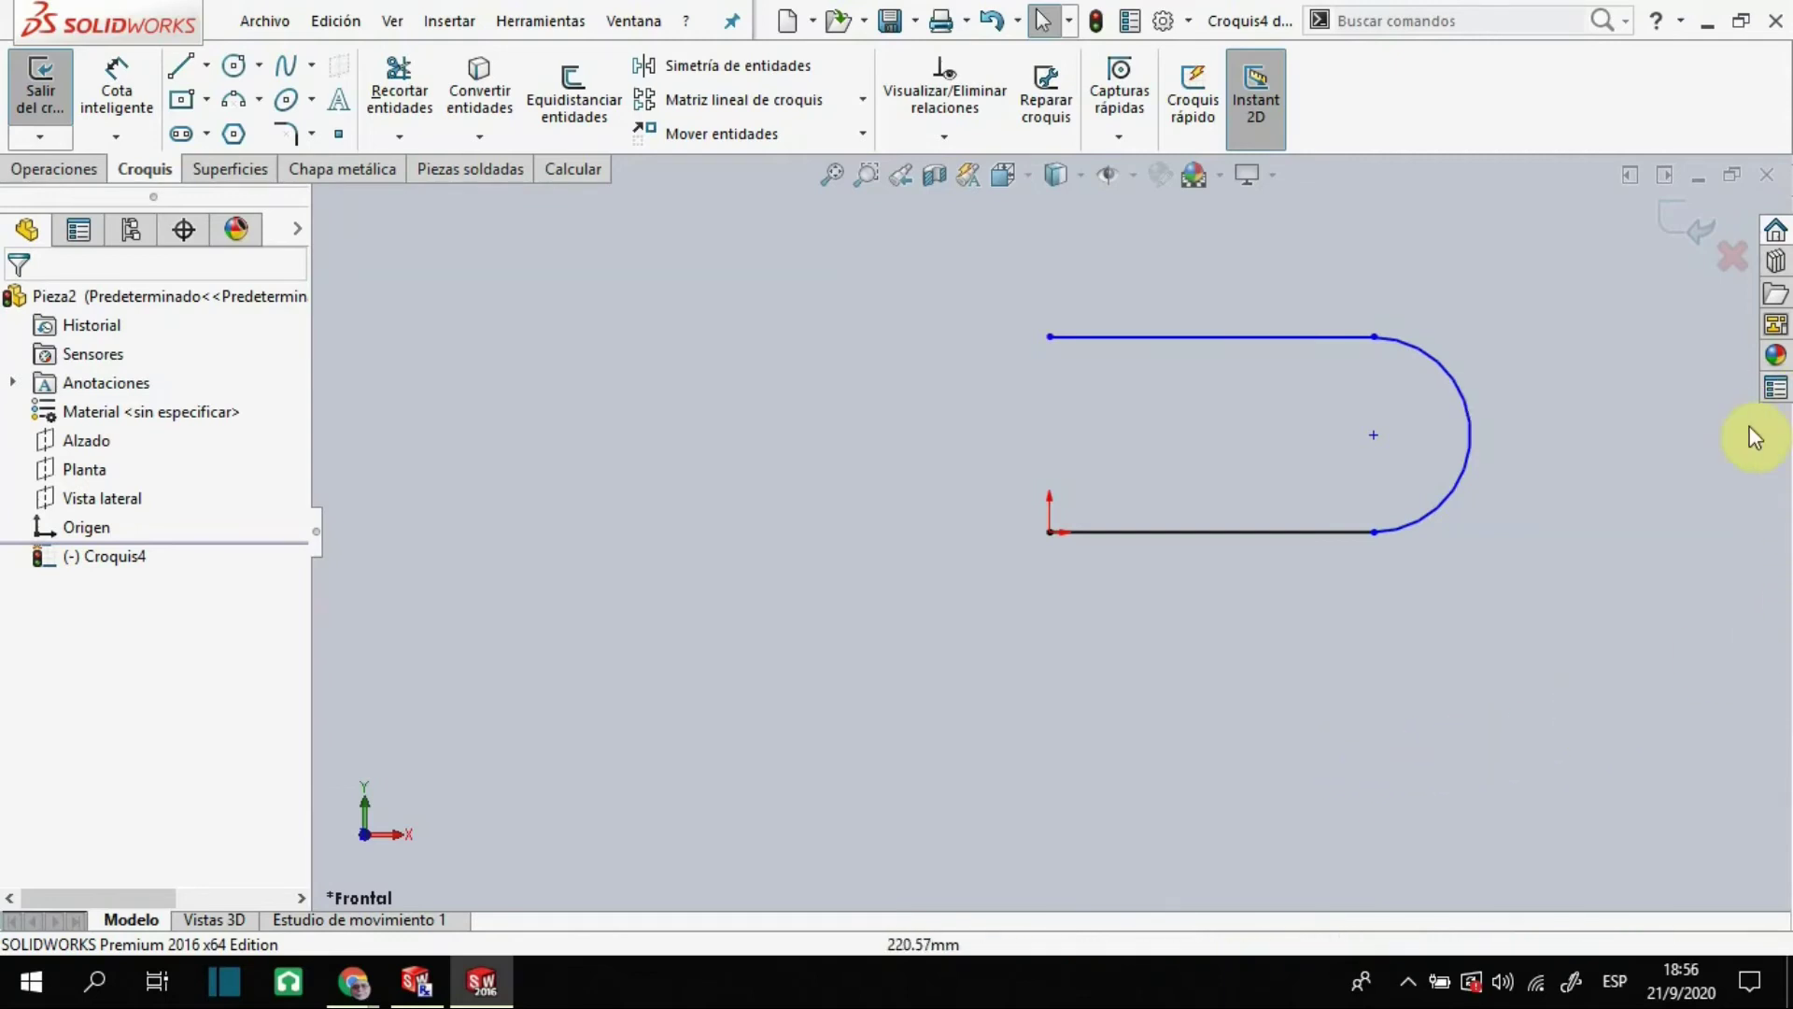
Discard the line-and-arc sketch and start a new sketch on the Alzado plane
left_click(1731, 258)
left_click(934, 521)
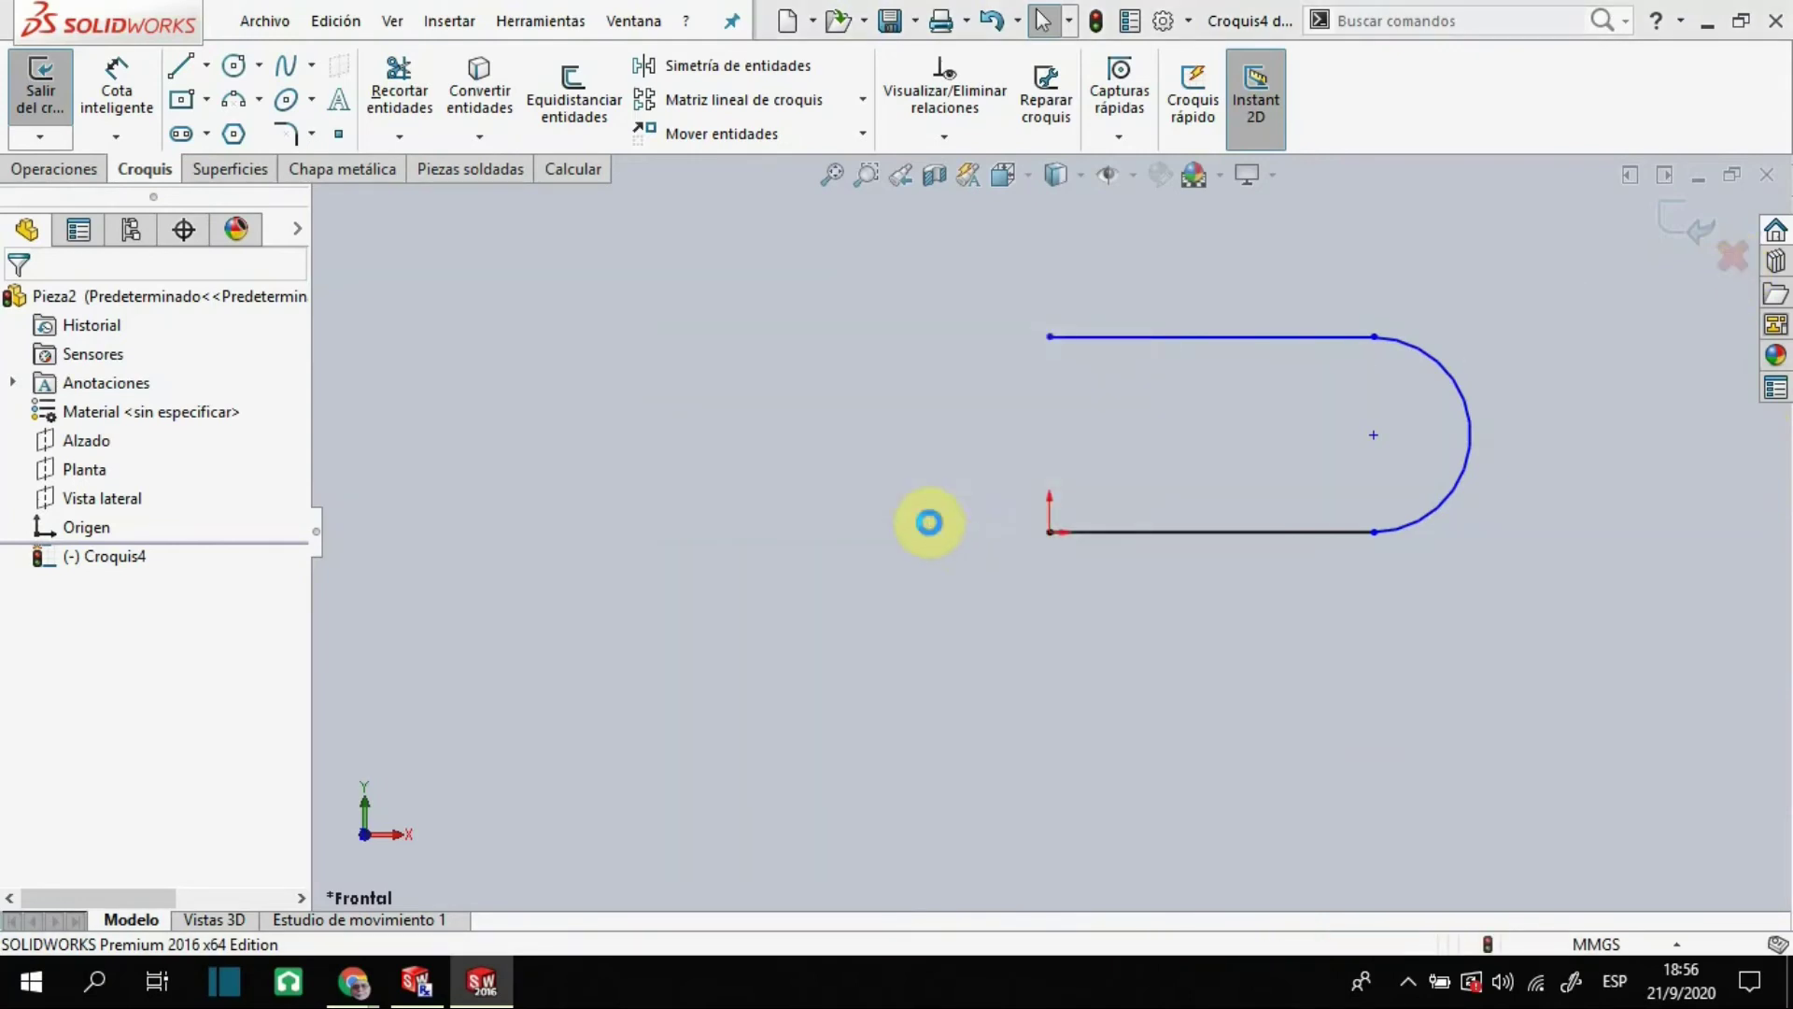
right_click(79, 440)
left_click(96, 407)
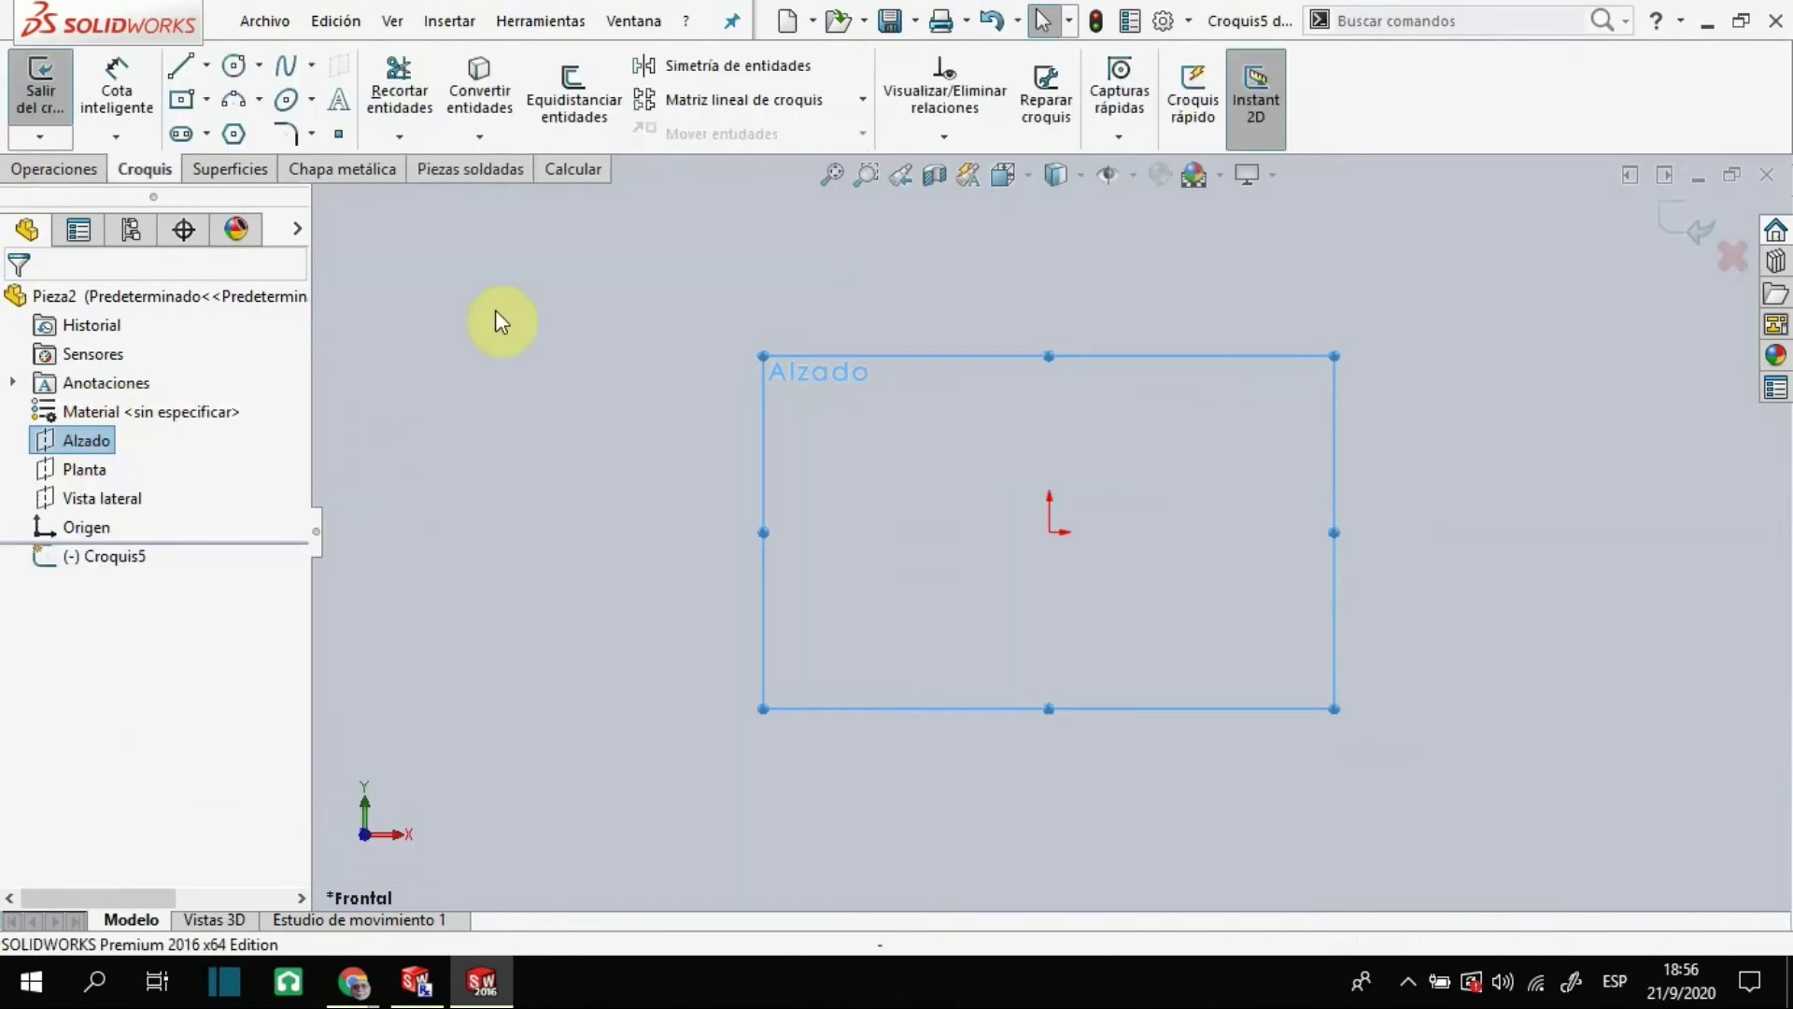
Draw a single three-point arc by placing its start, end and curvature points
left_click(232, 103)
left_click(963, 391)
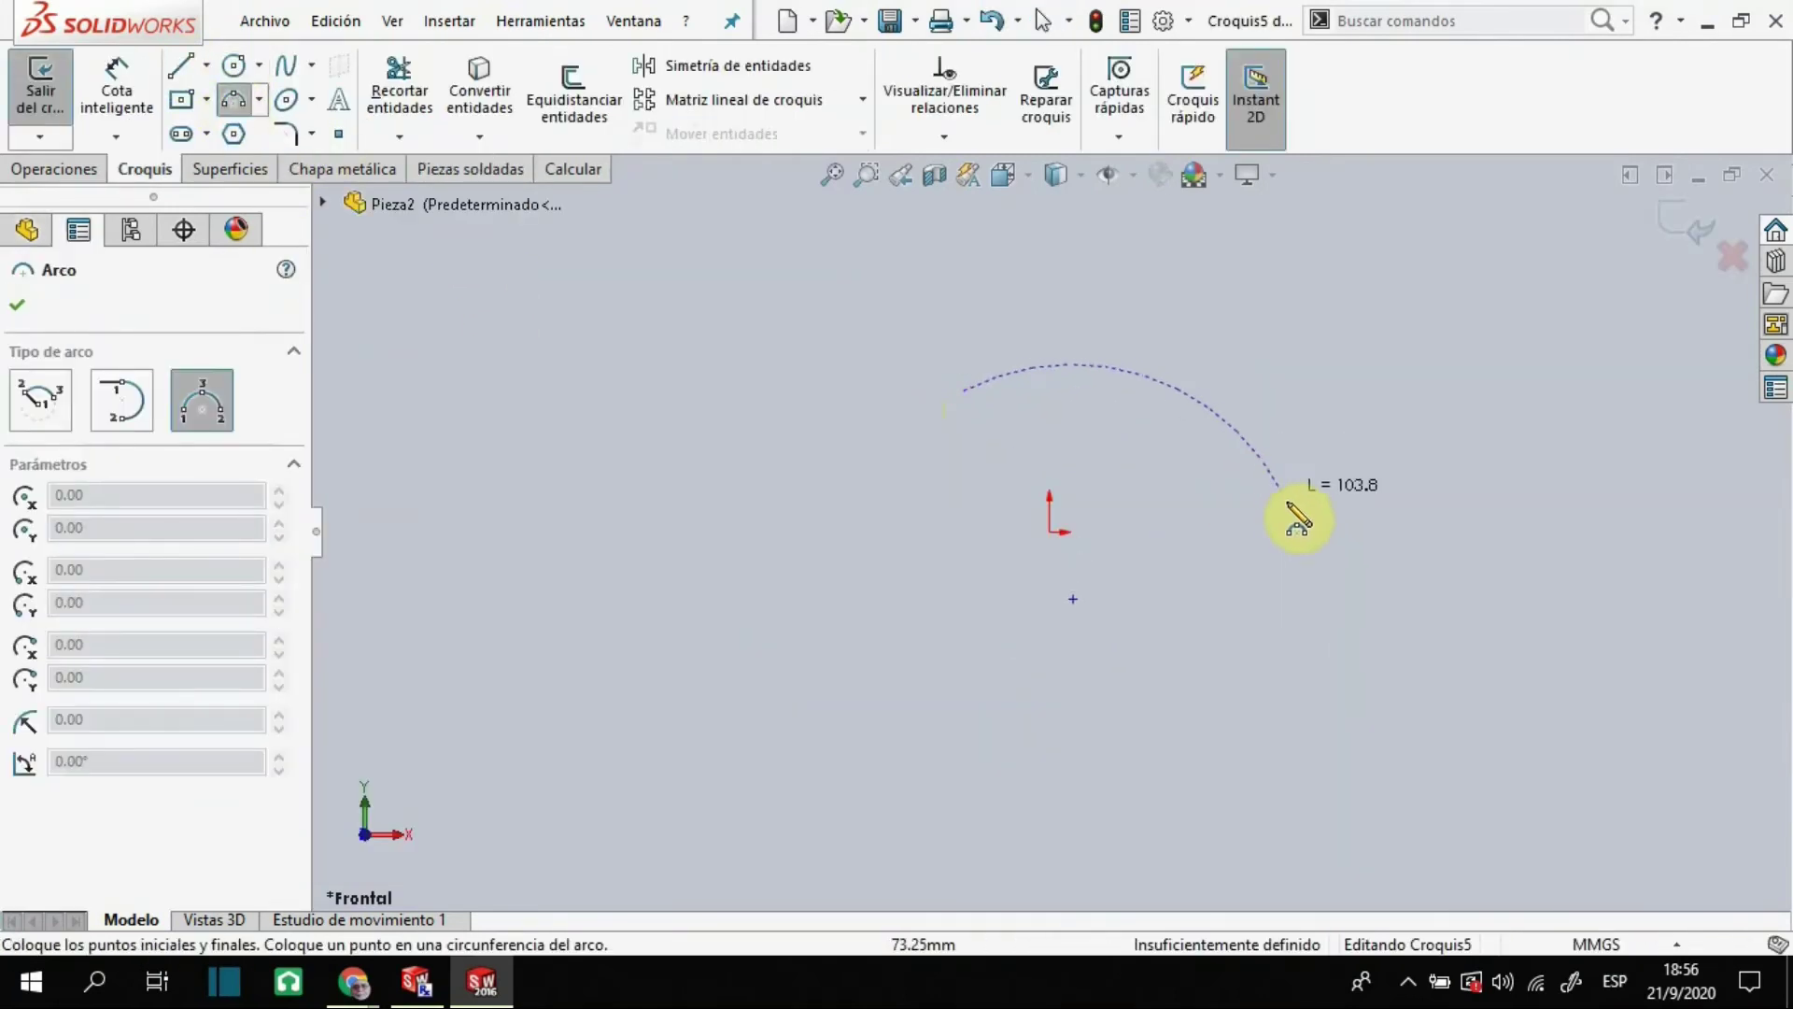
left_click(1286, 521)
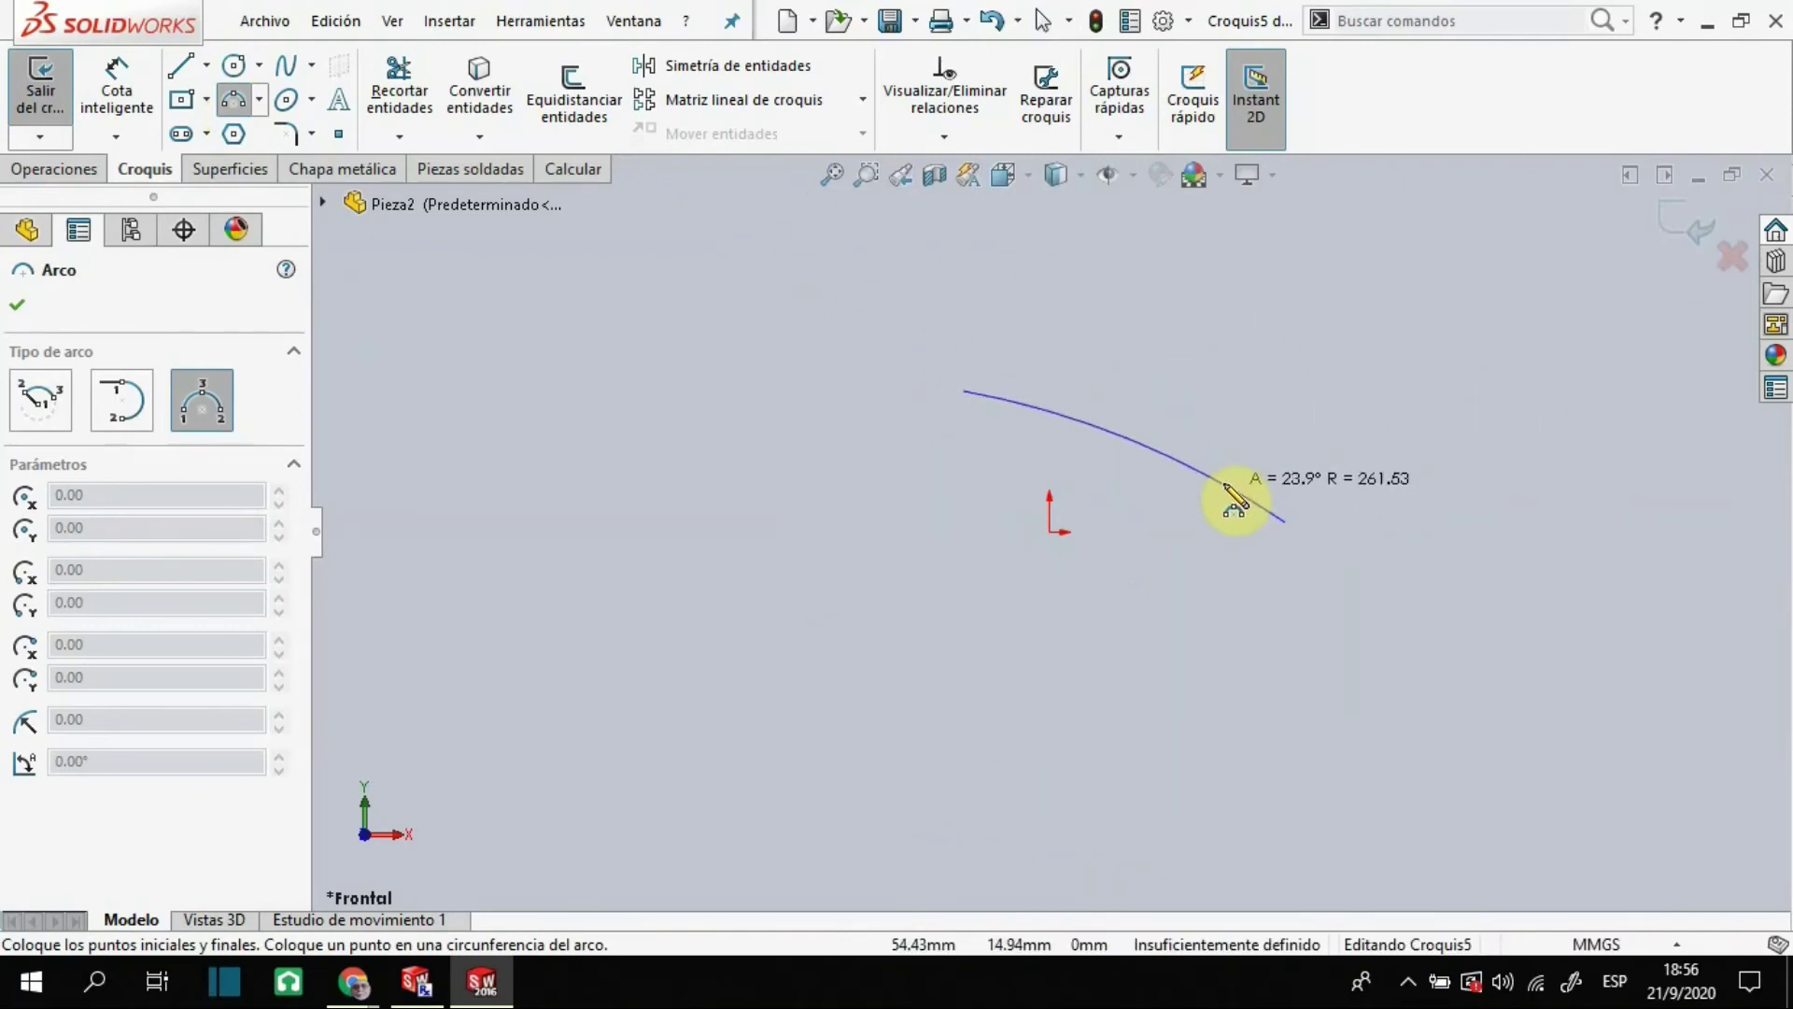
left_click(1258, 426)
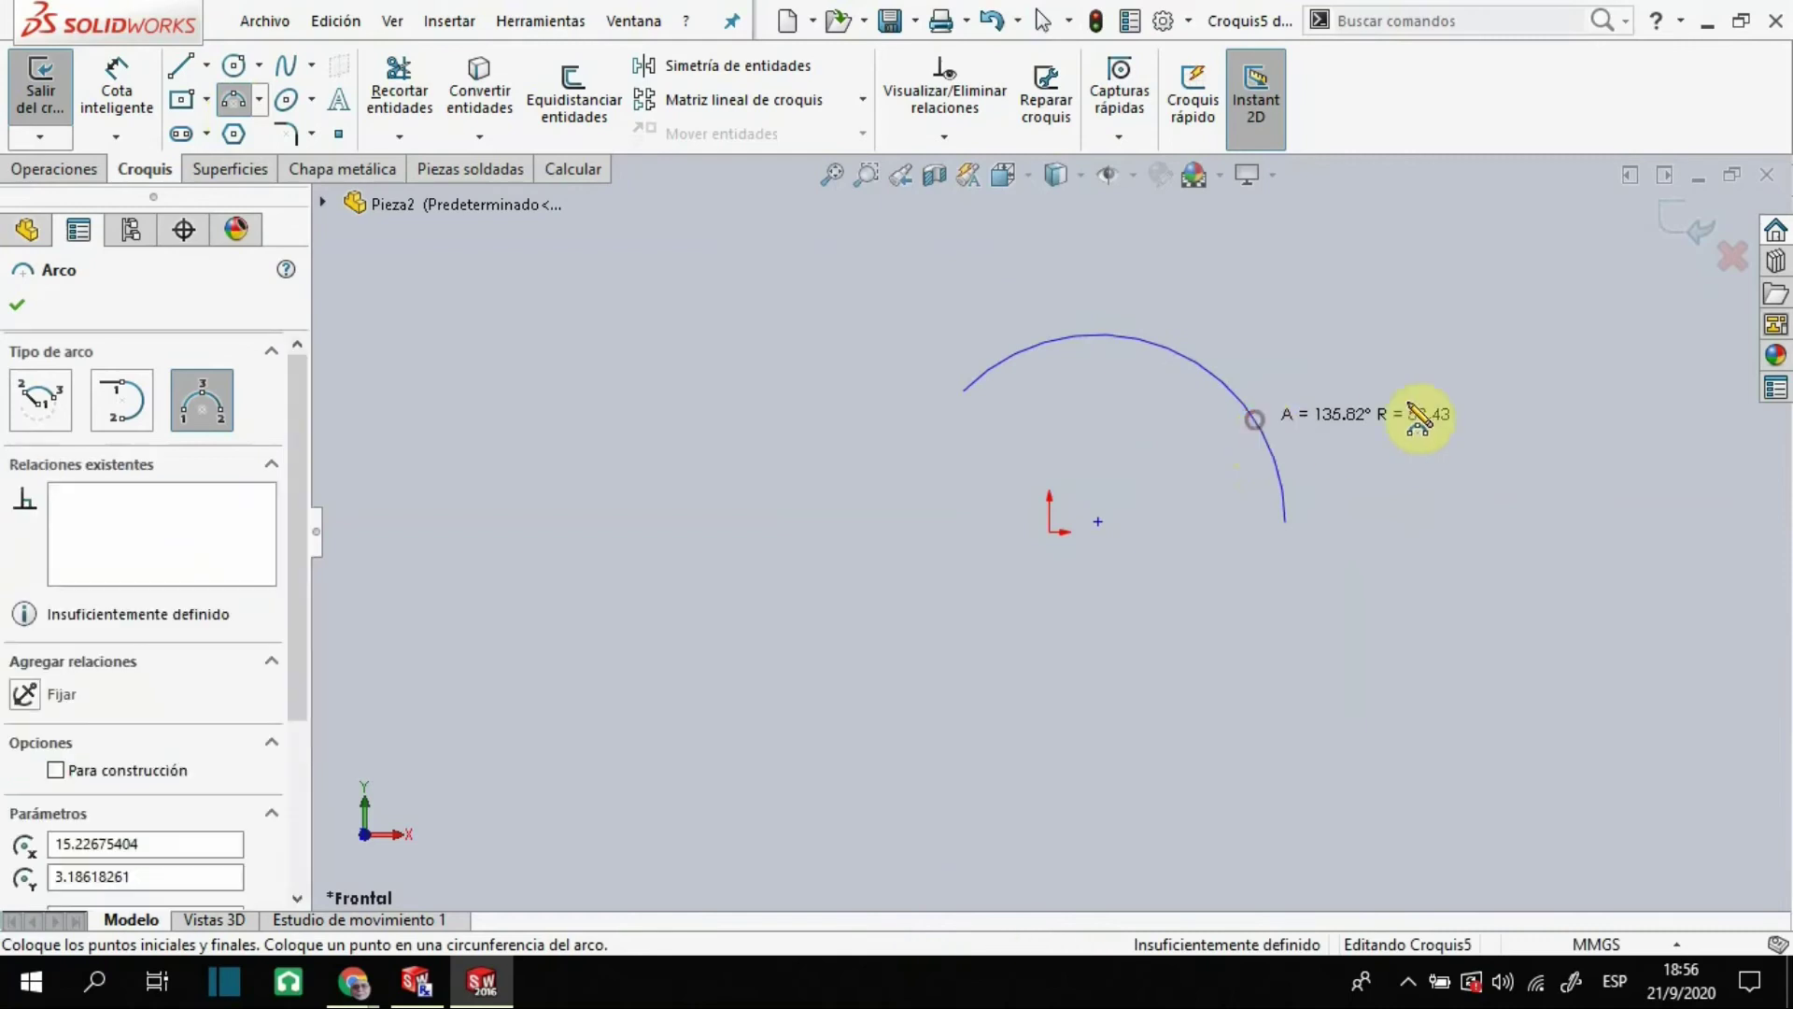
left_click(126, 87)
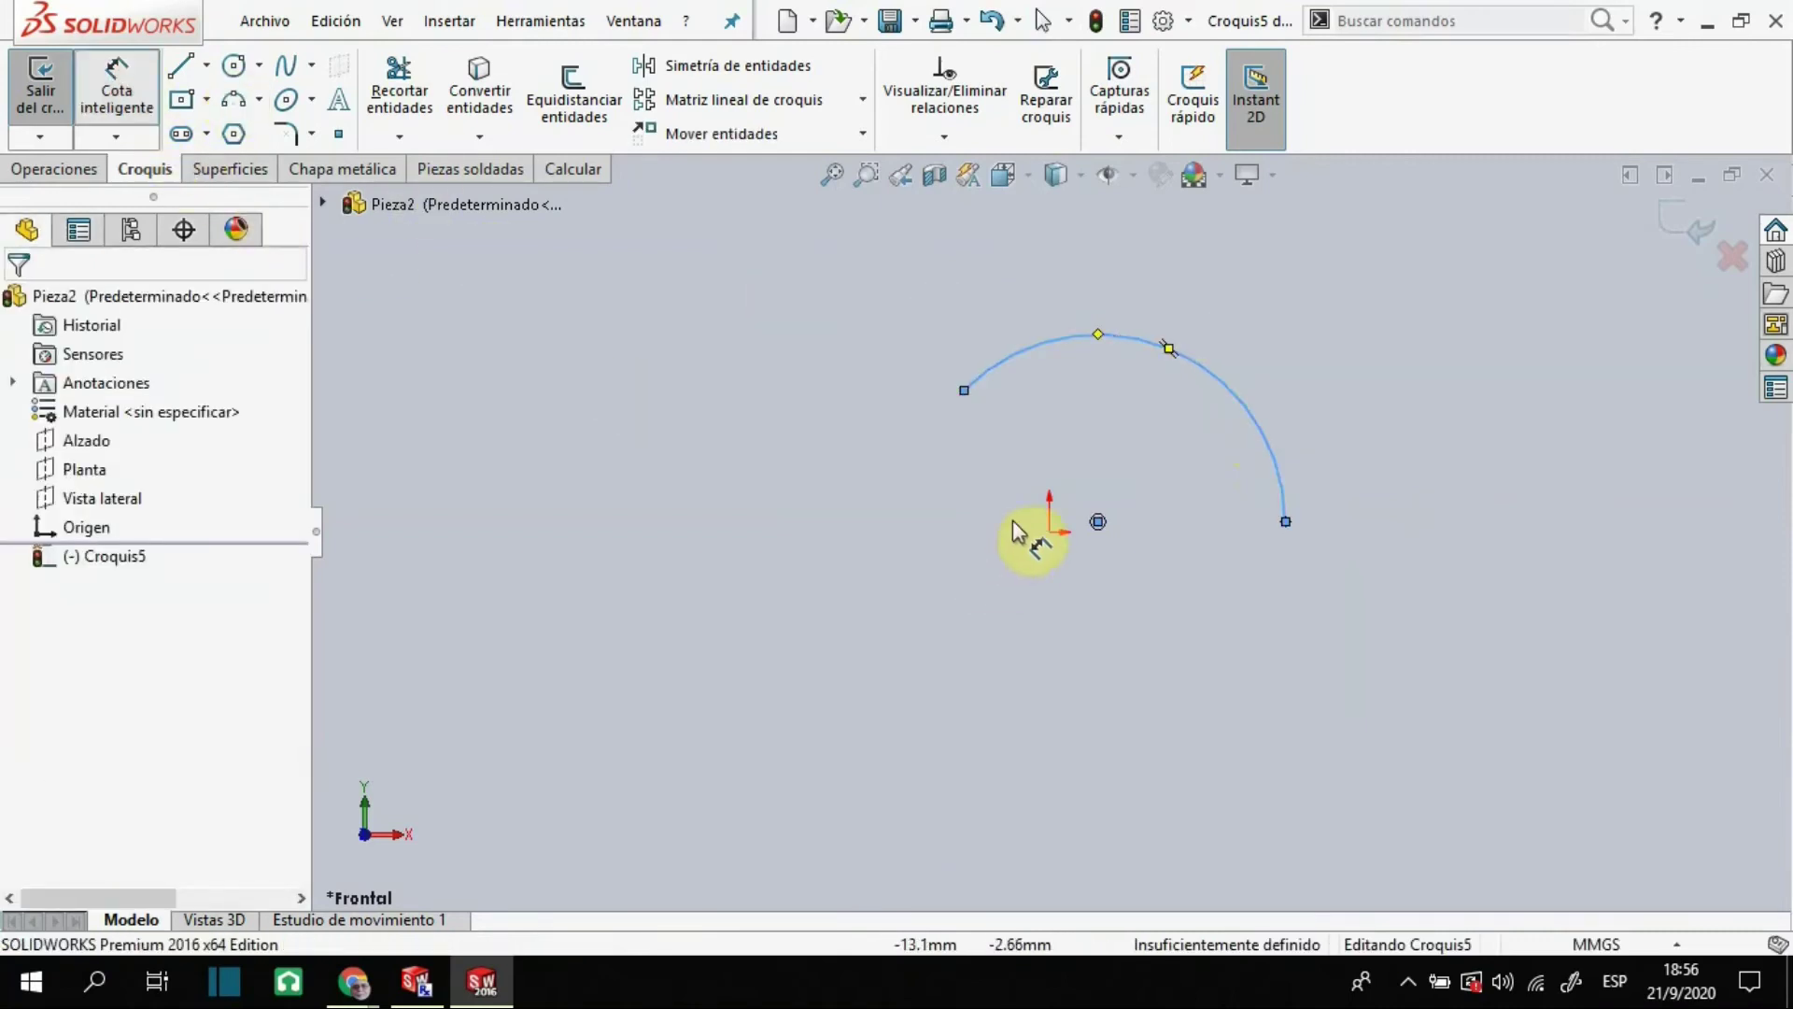
Dimension the three-point arc's length from both endpoints, accepting 138.52
left_click(963, 393)
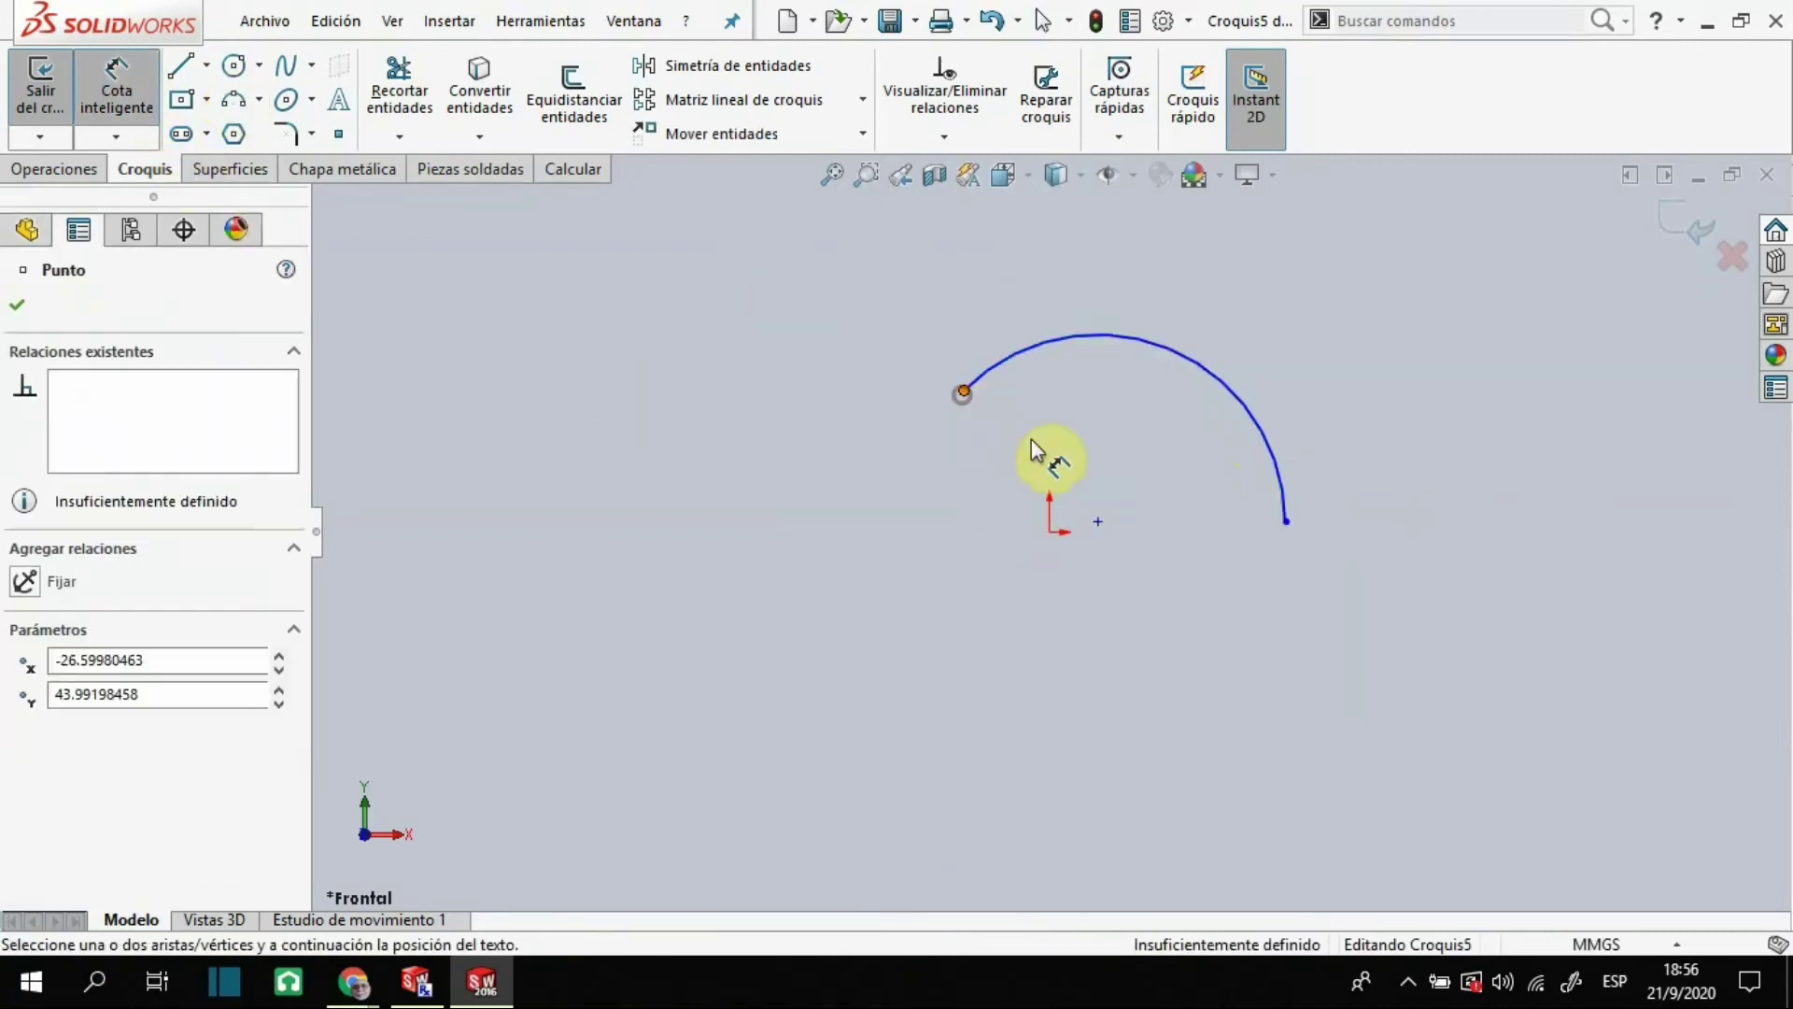
left_click(1286, 523)
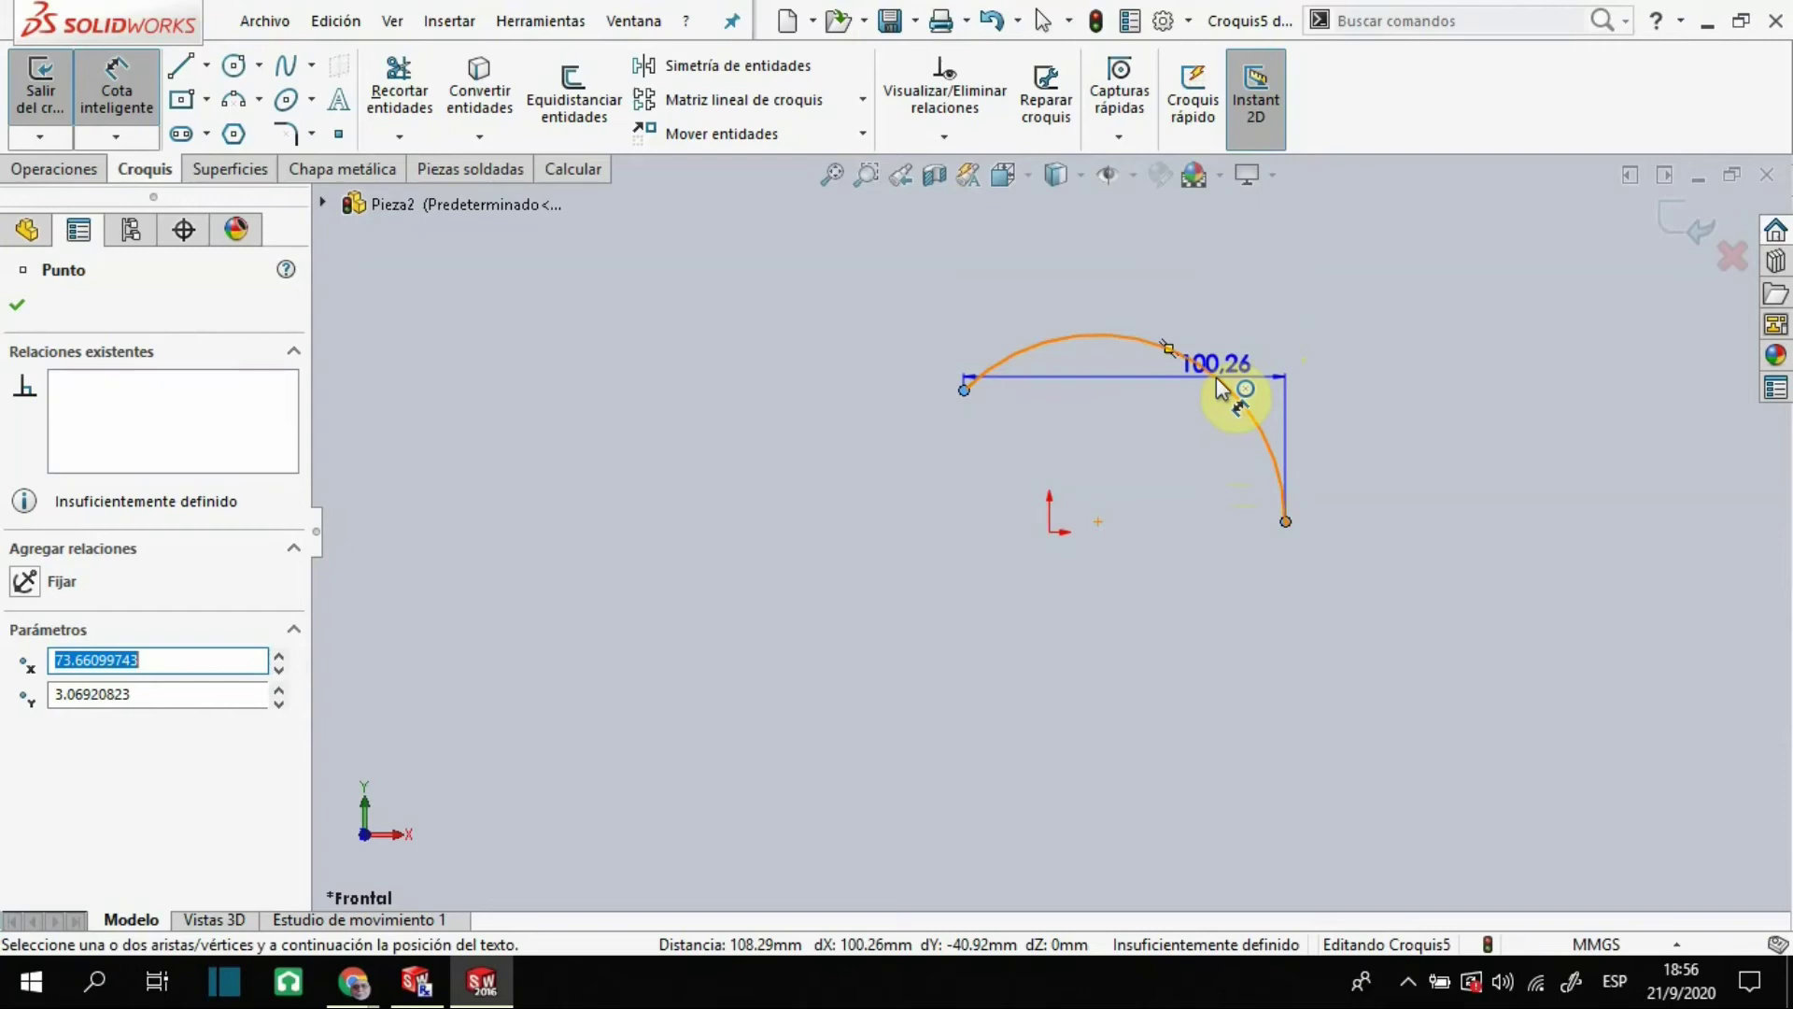
left_click(1216, 378)
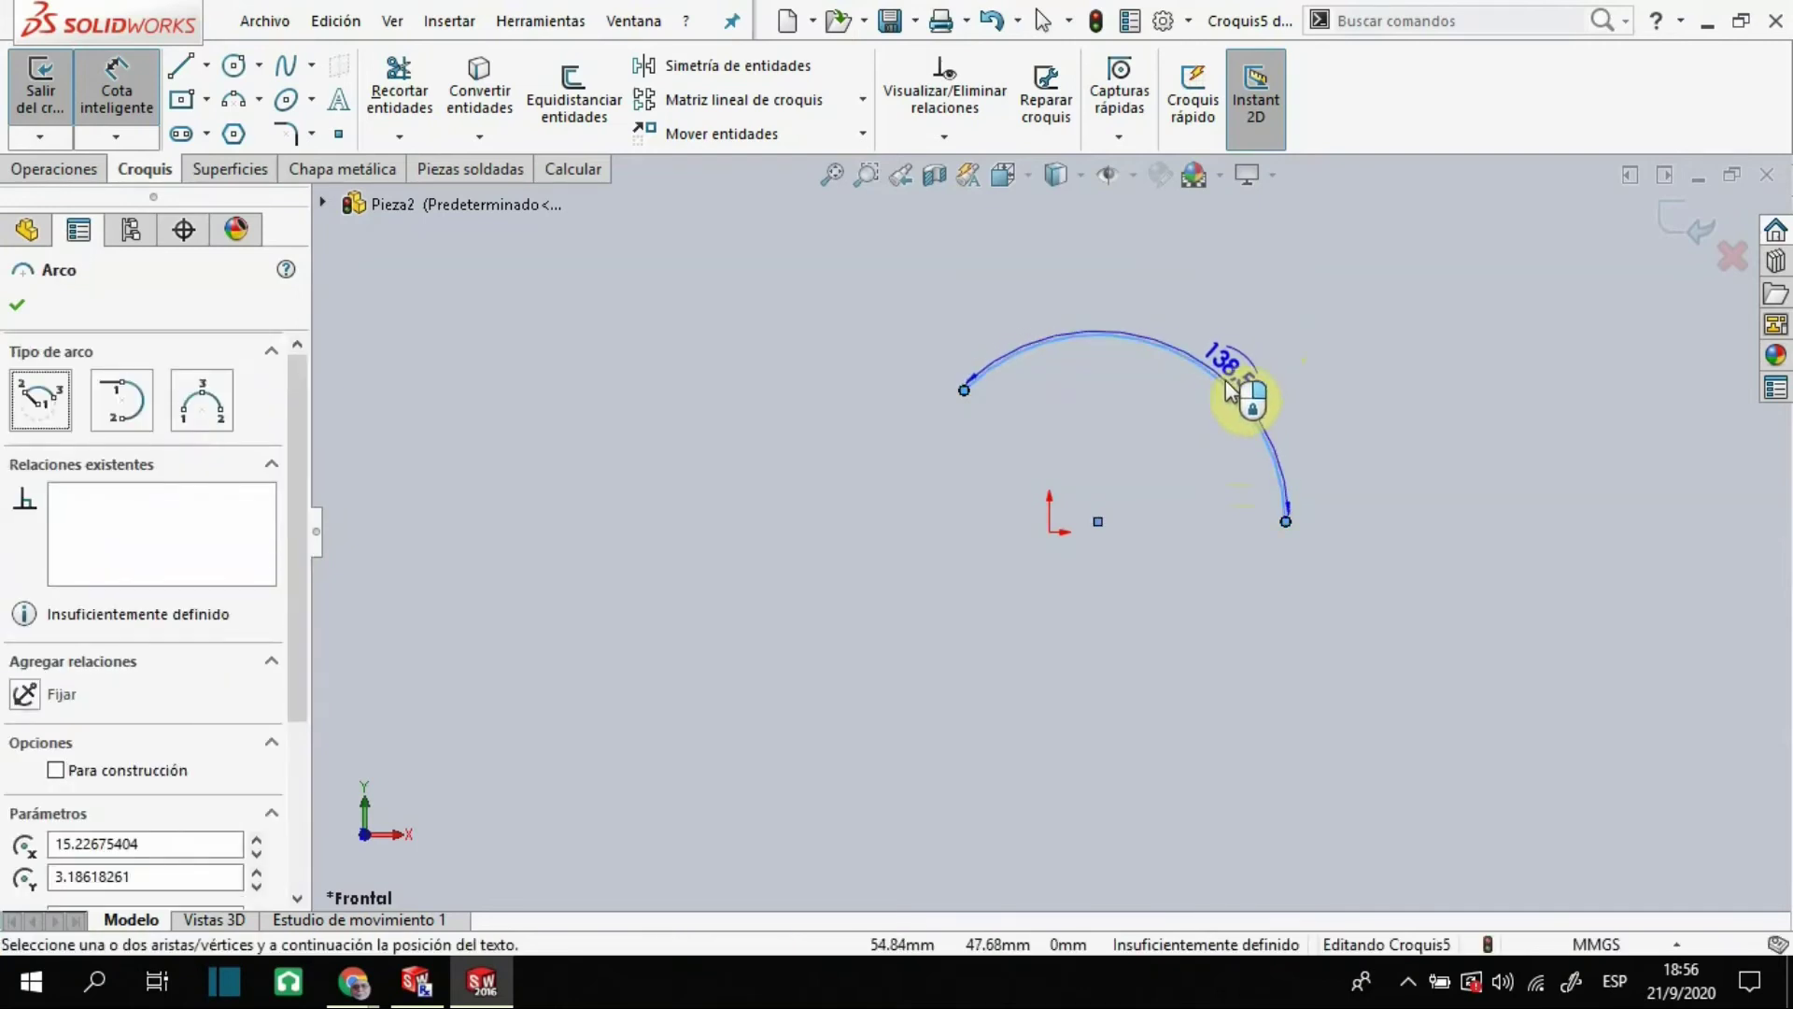
left_click(1256, 384)
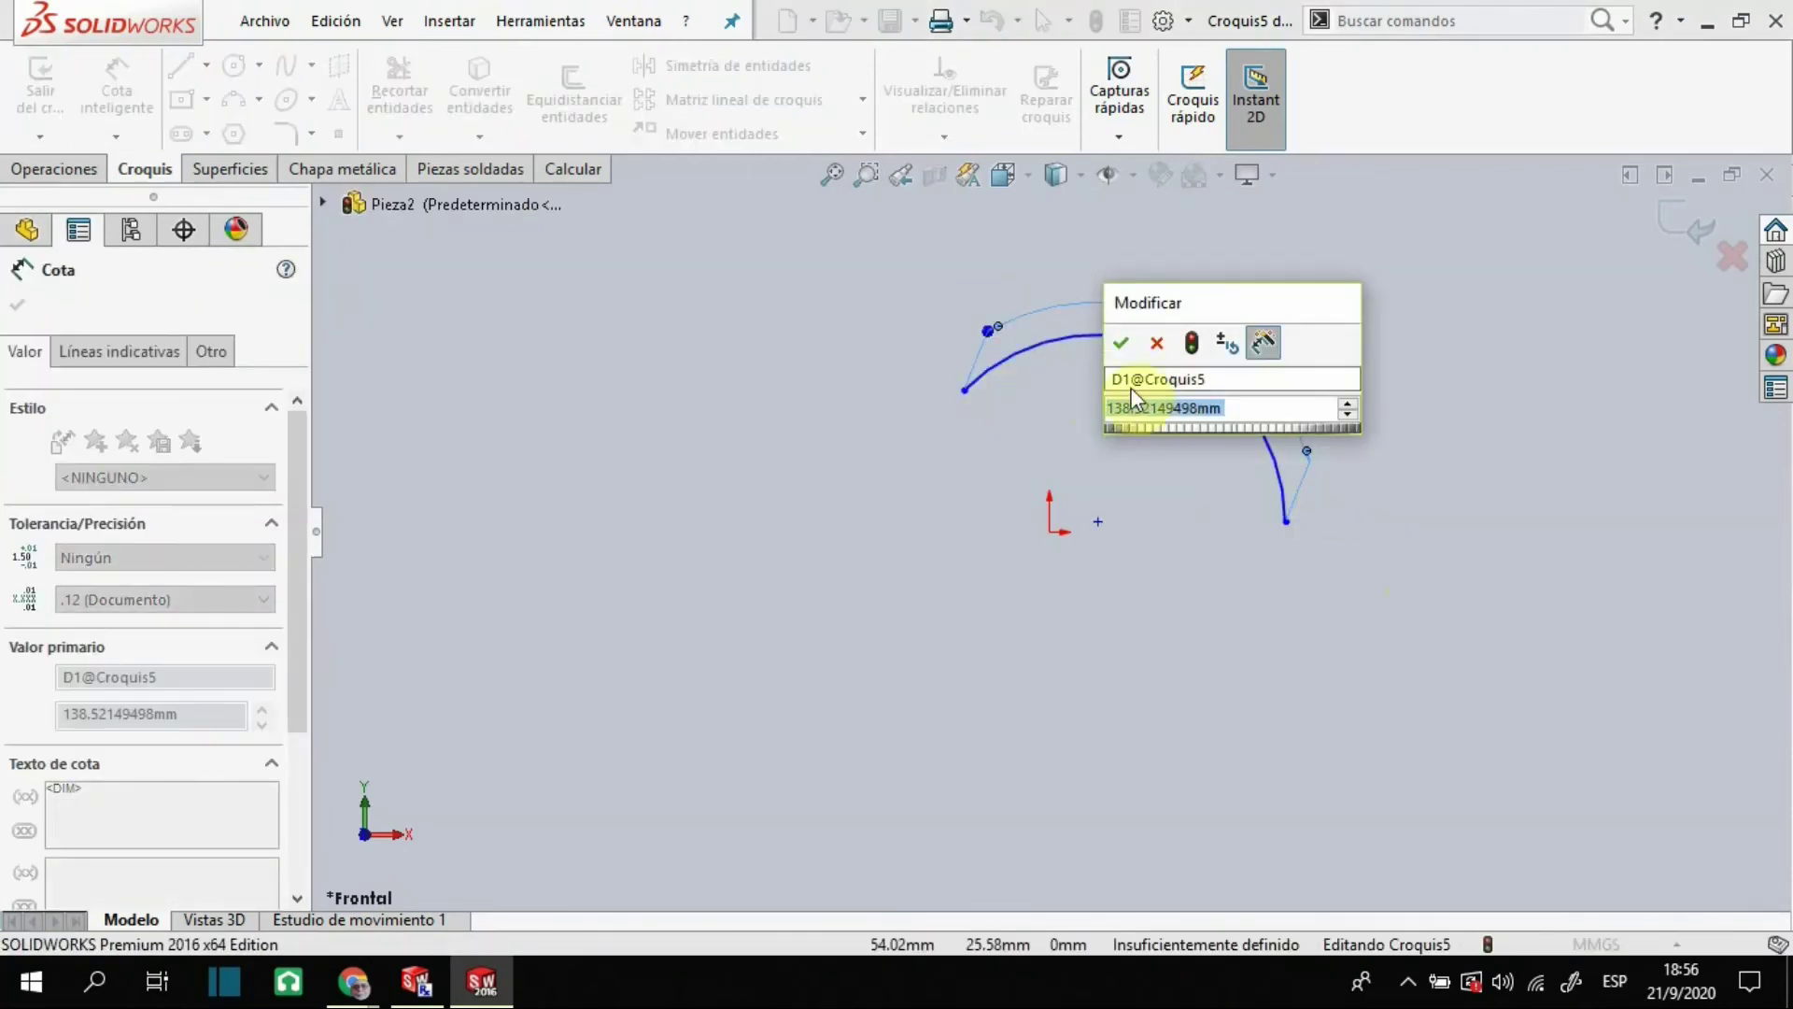
left_click(1120, 351)
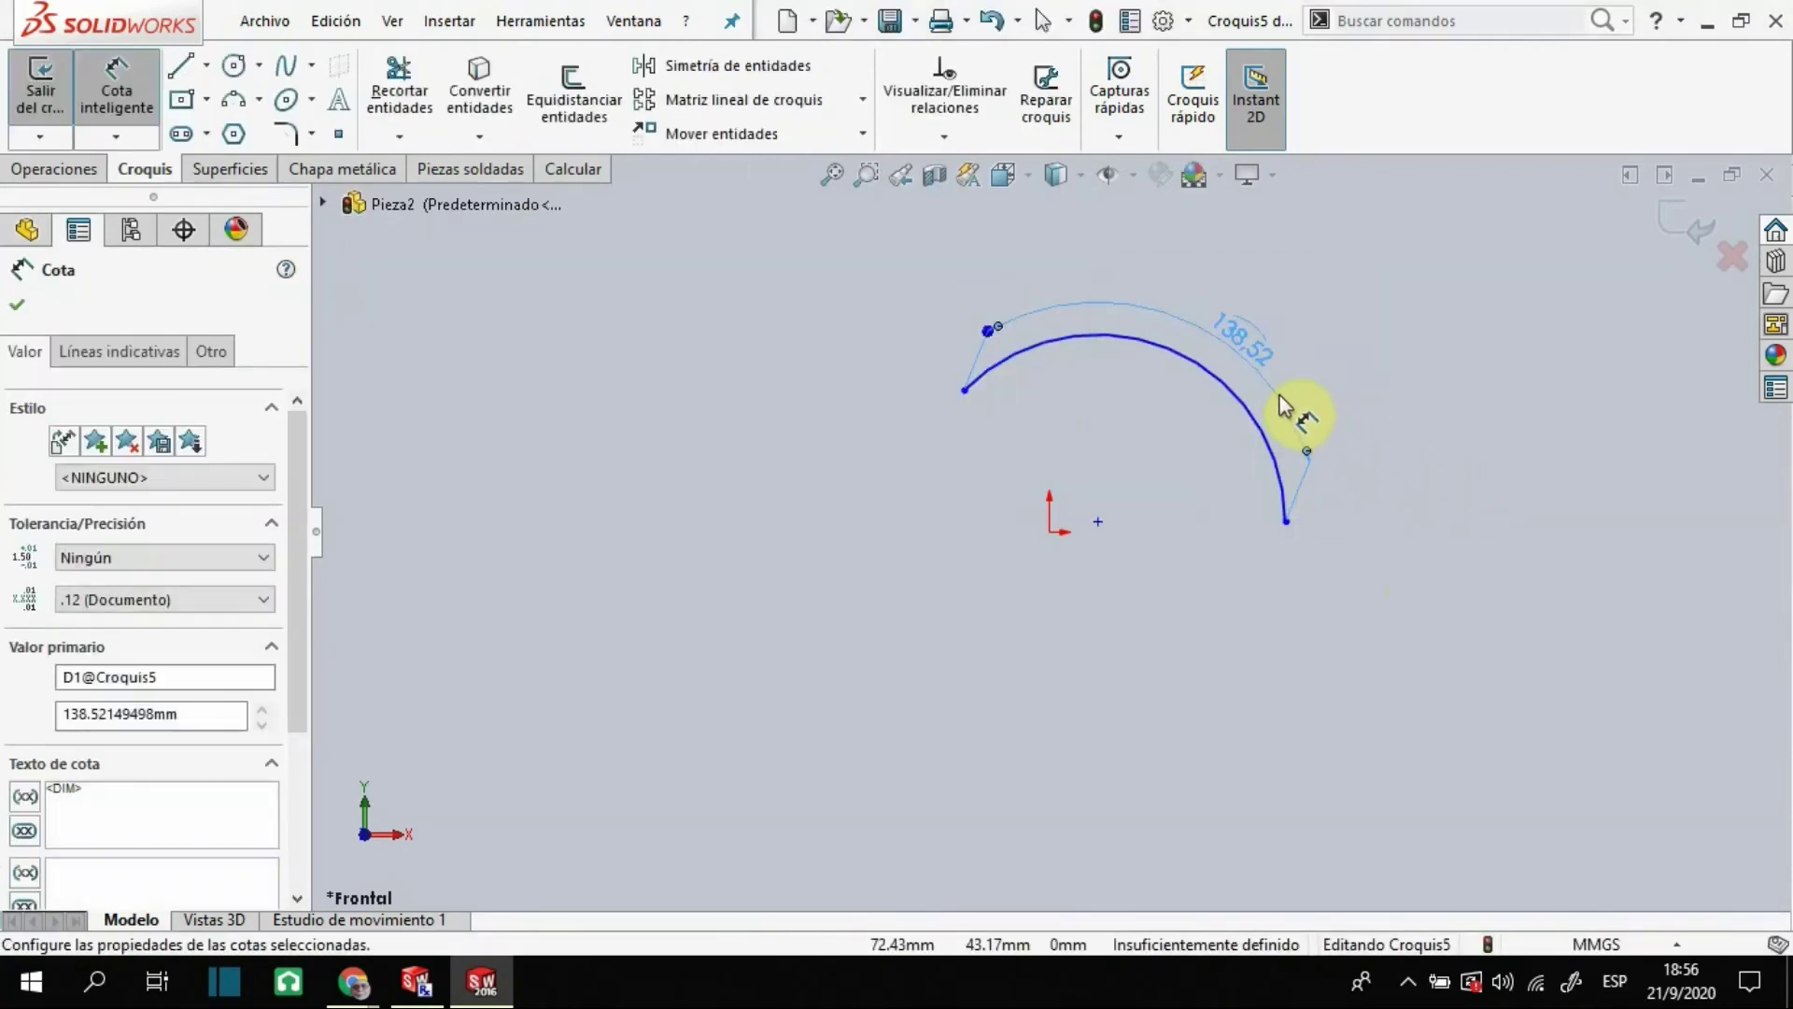
left_click(814, 491)
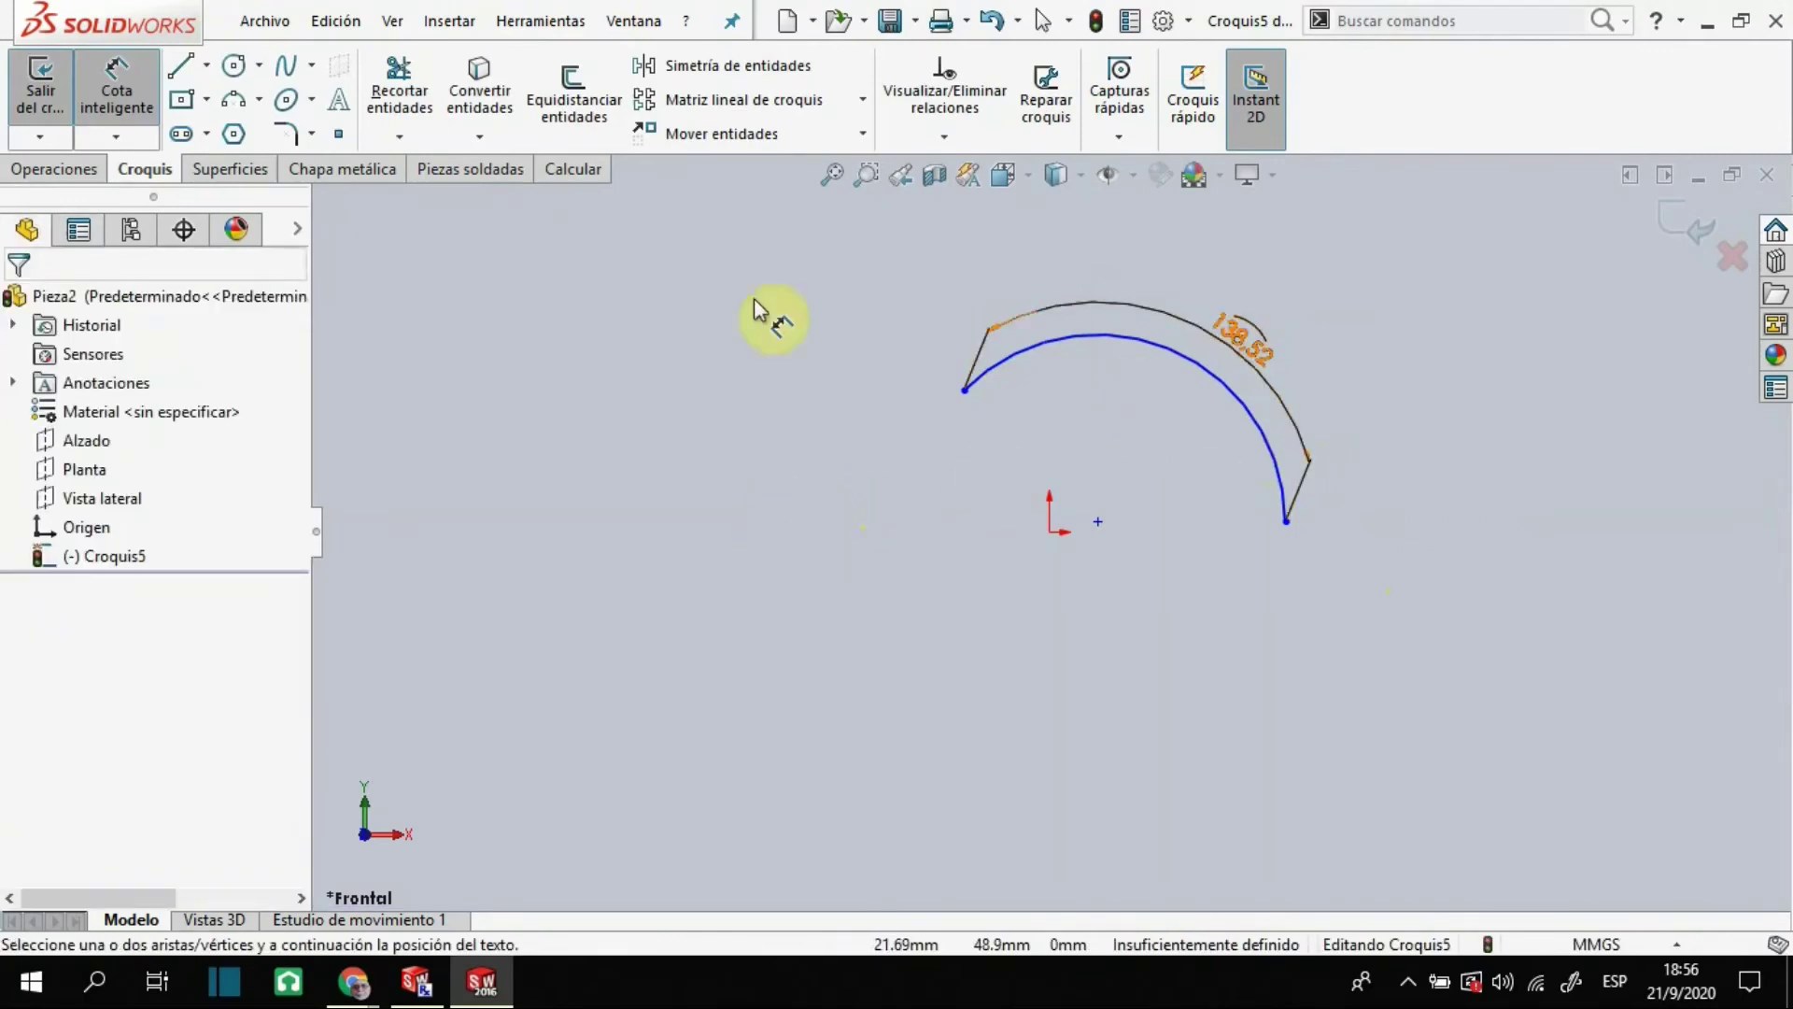
left_click(112, 89)
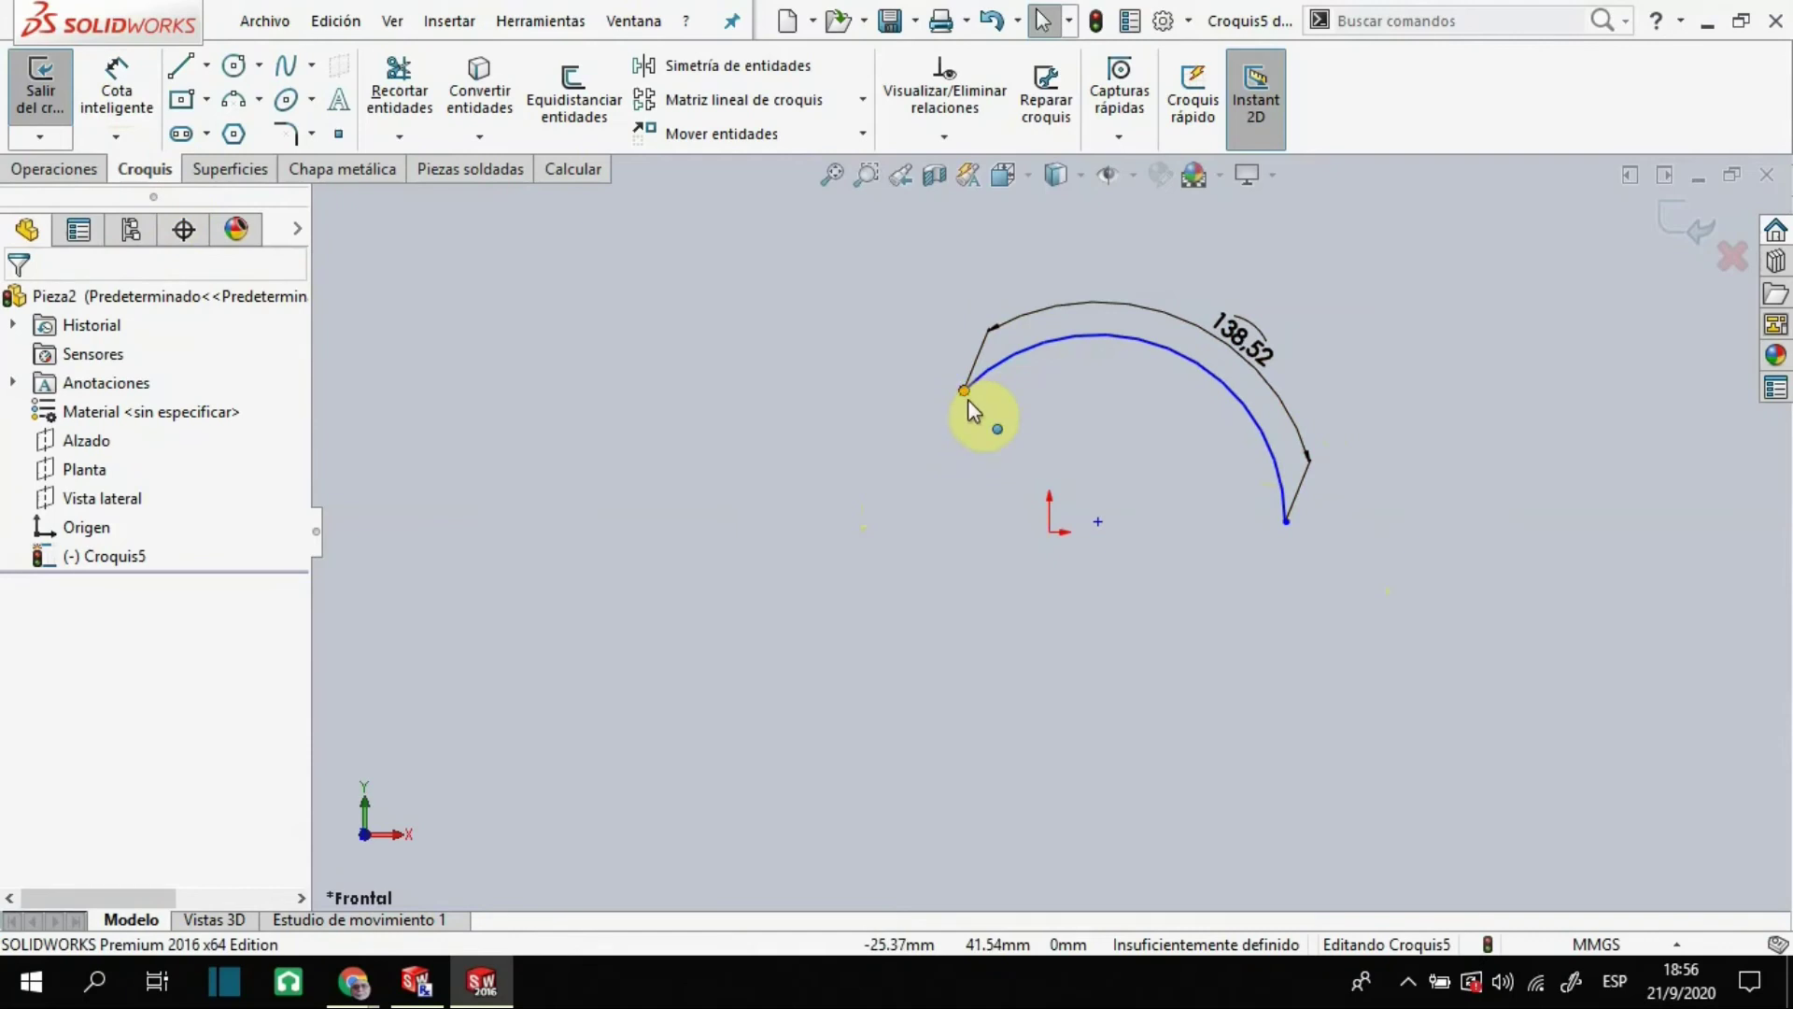
left_click(119, 98)
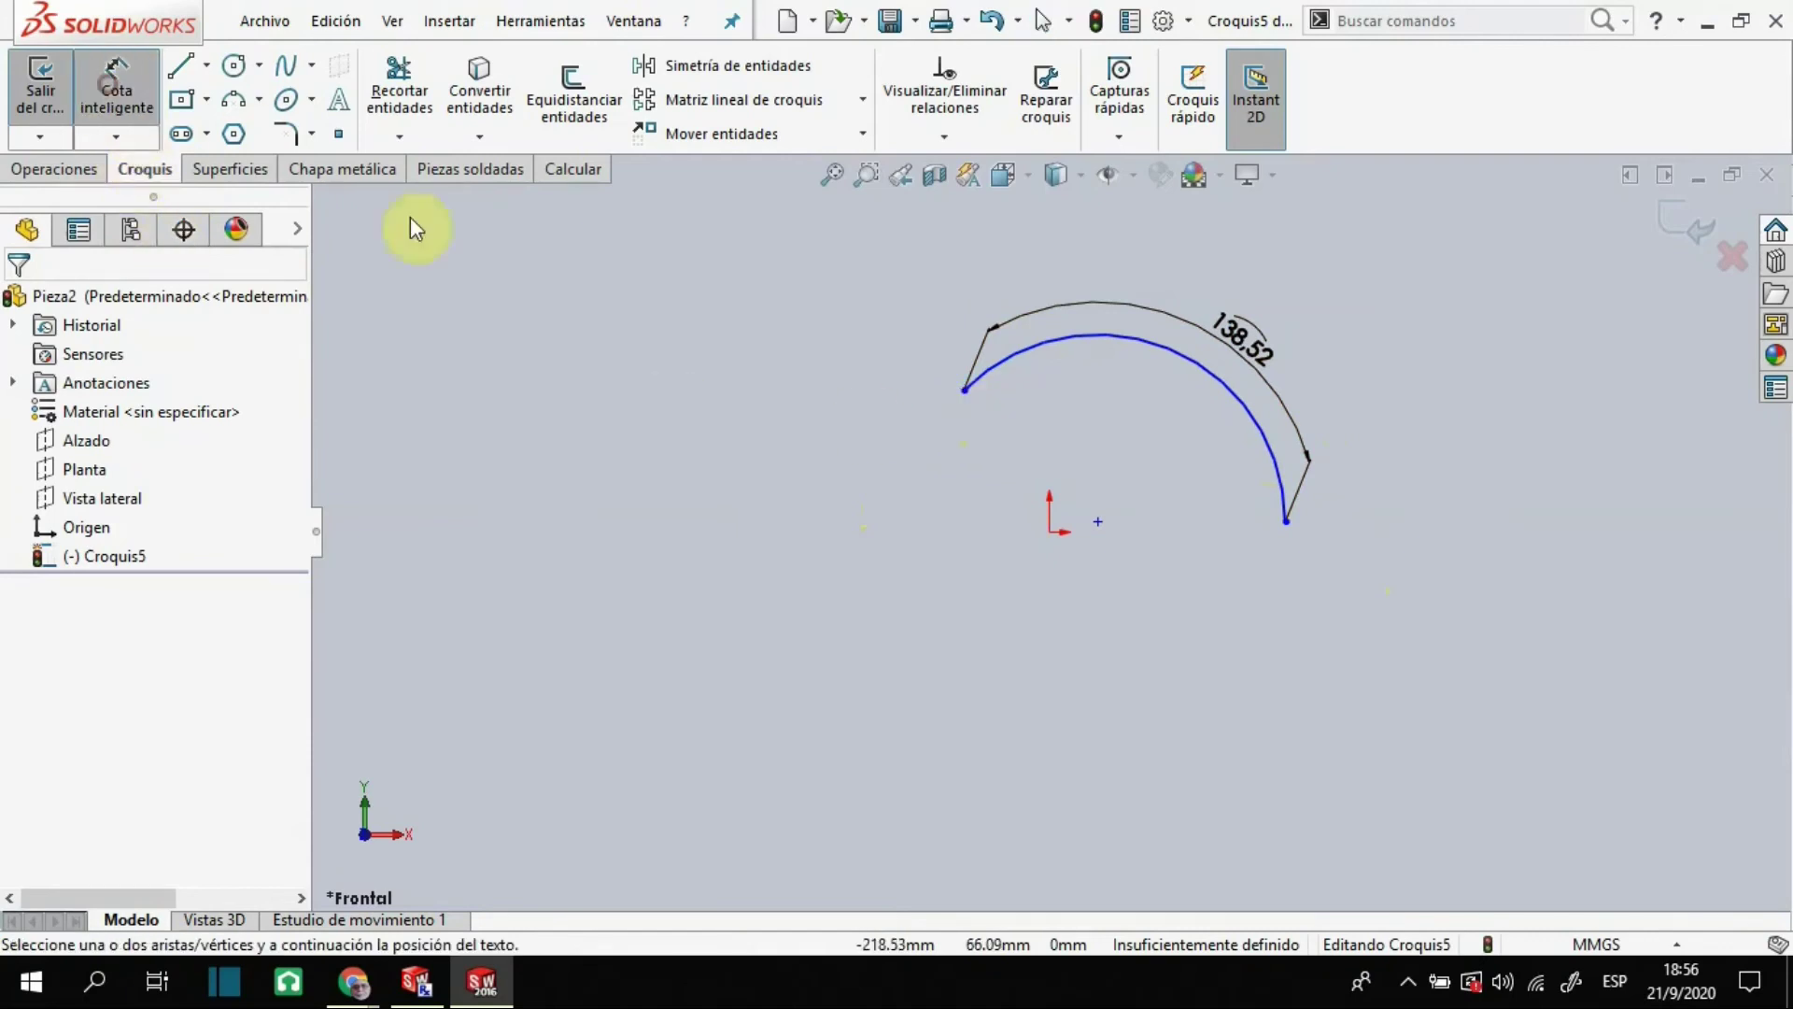
Add an angle dimension from the arc's endpoints and centre, initially 135.82°
left_click(962, 390)
left_click(1285, 519)
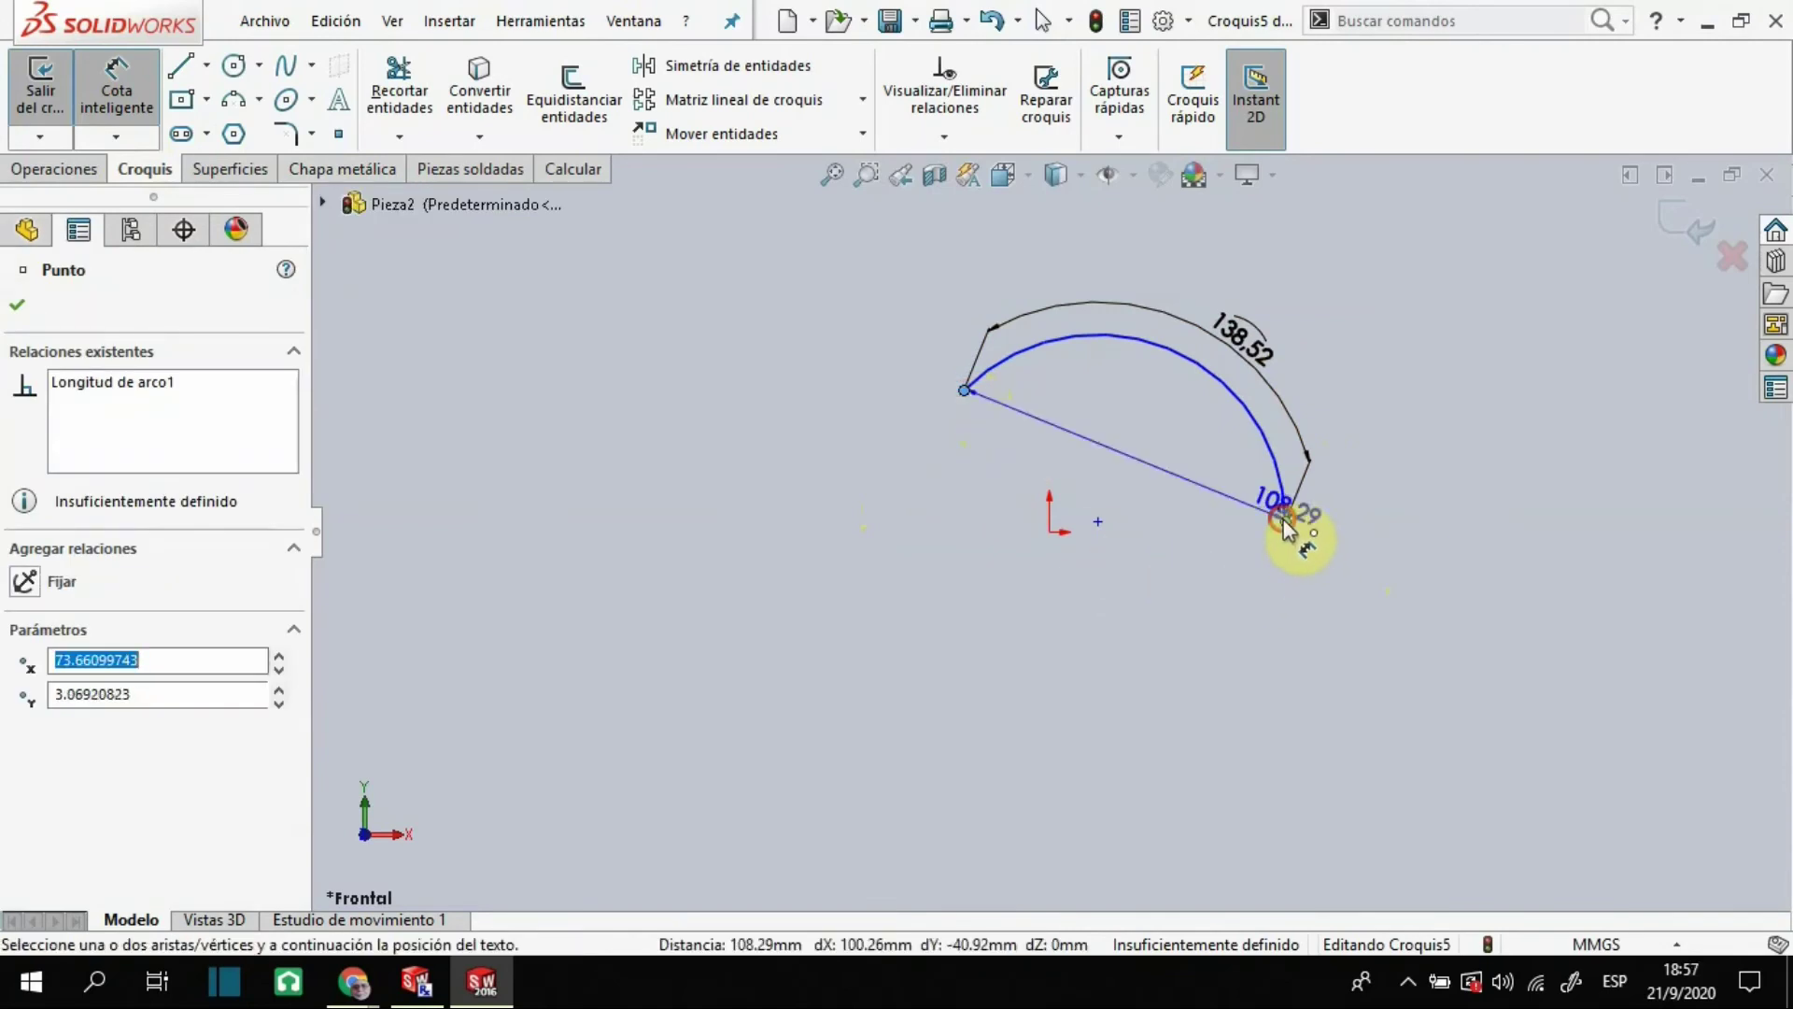
left_click(1098, 521)
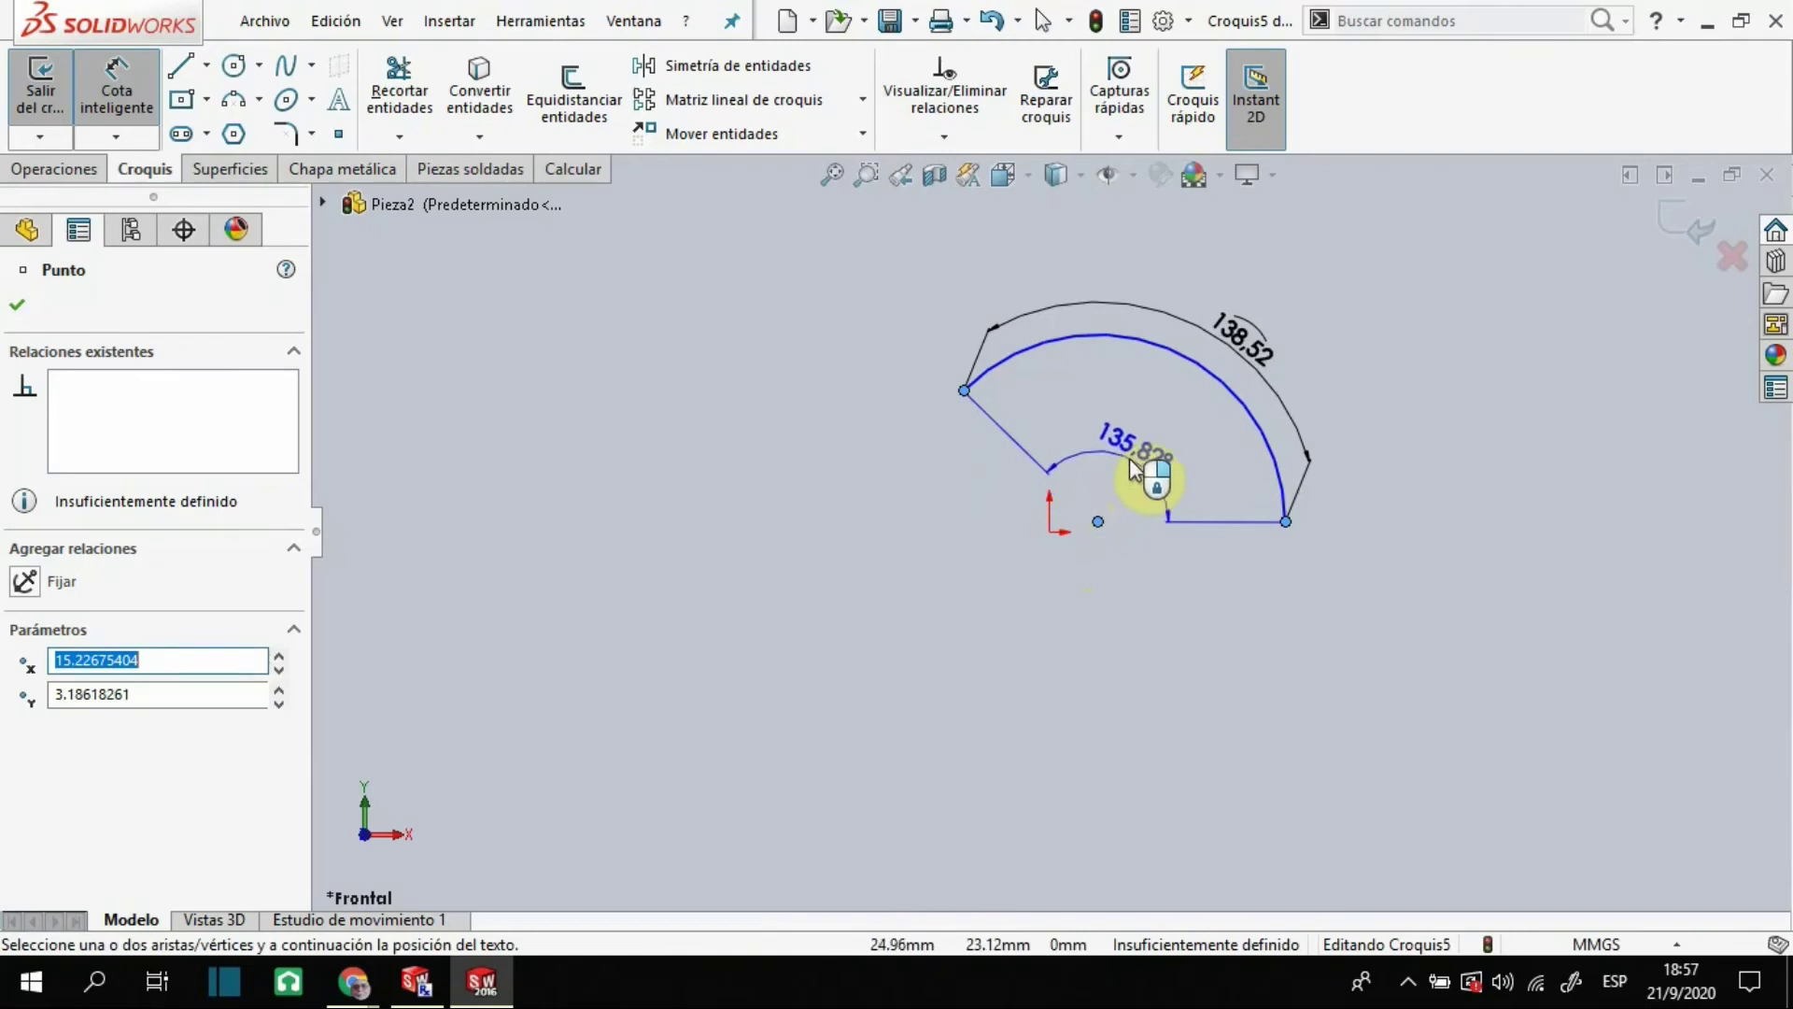
left_click(1121, 481)
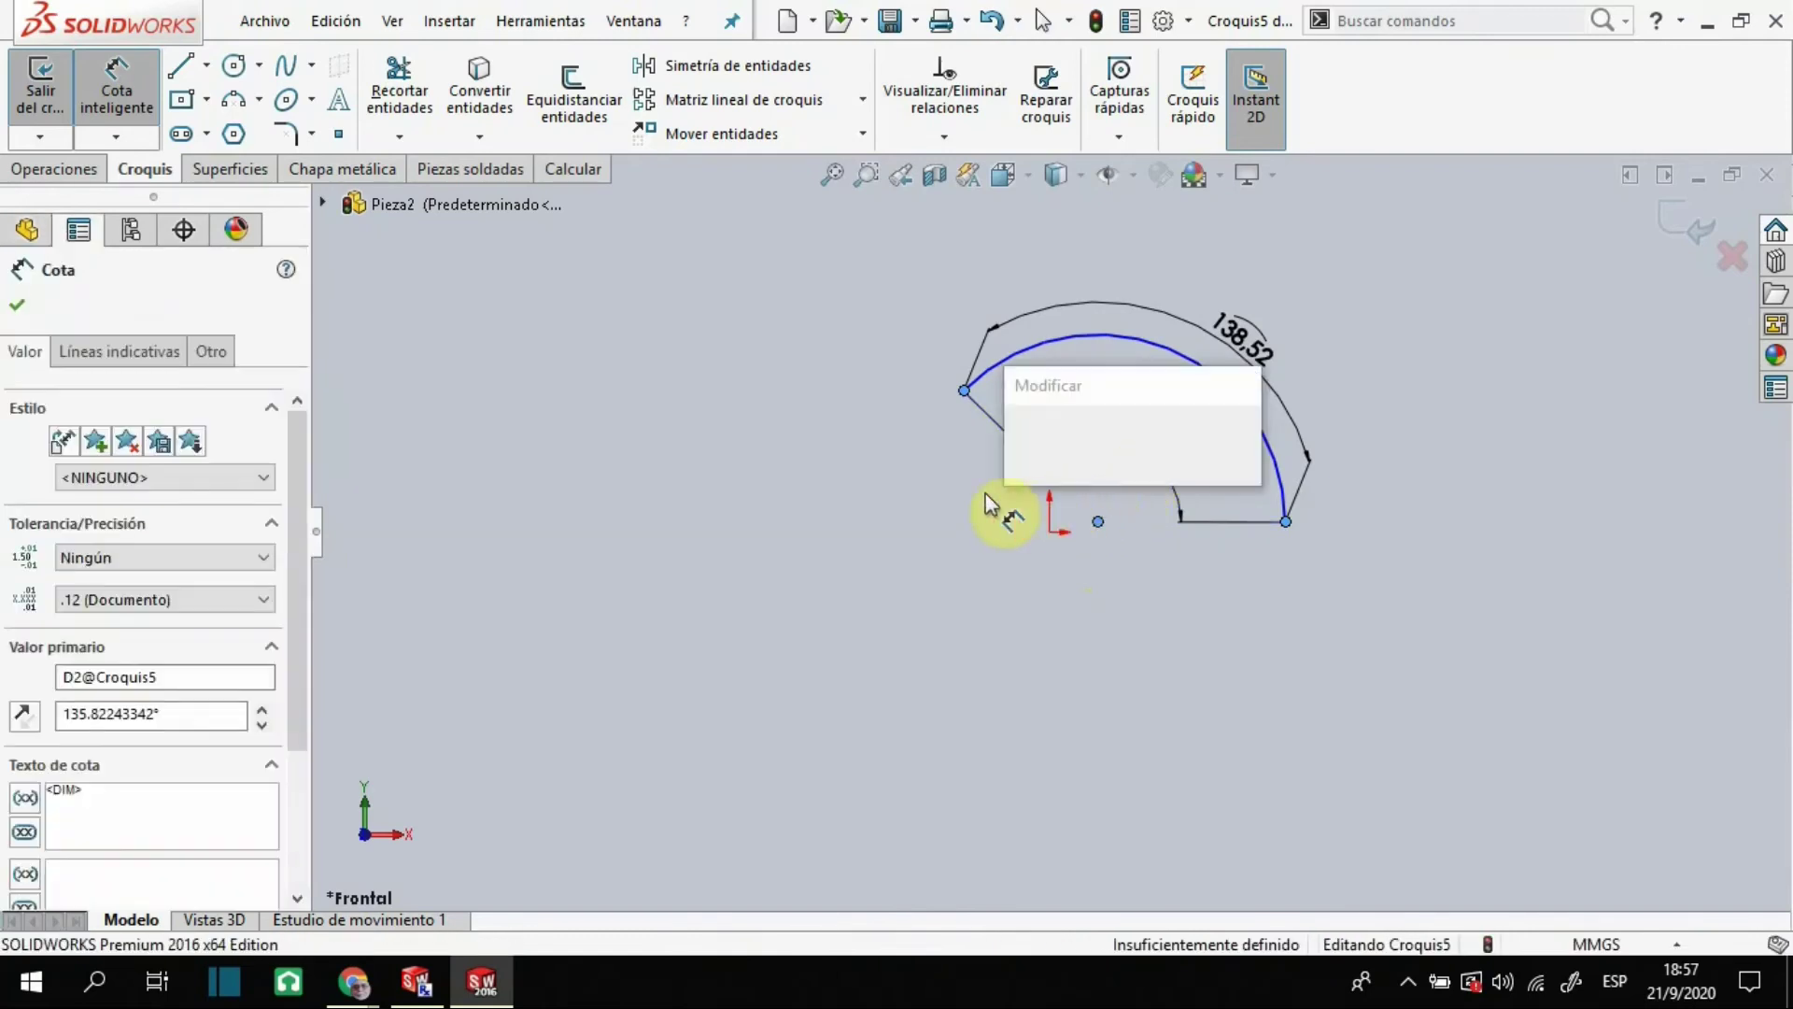
left_click(1033, 437)
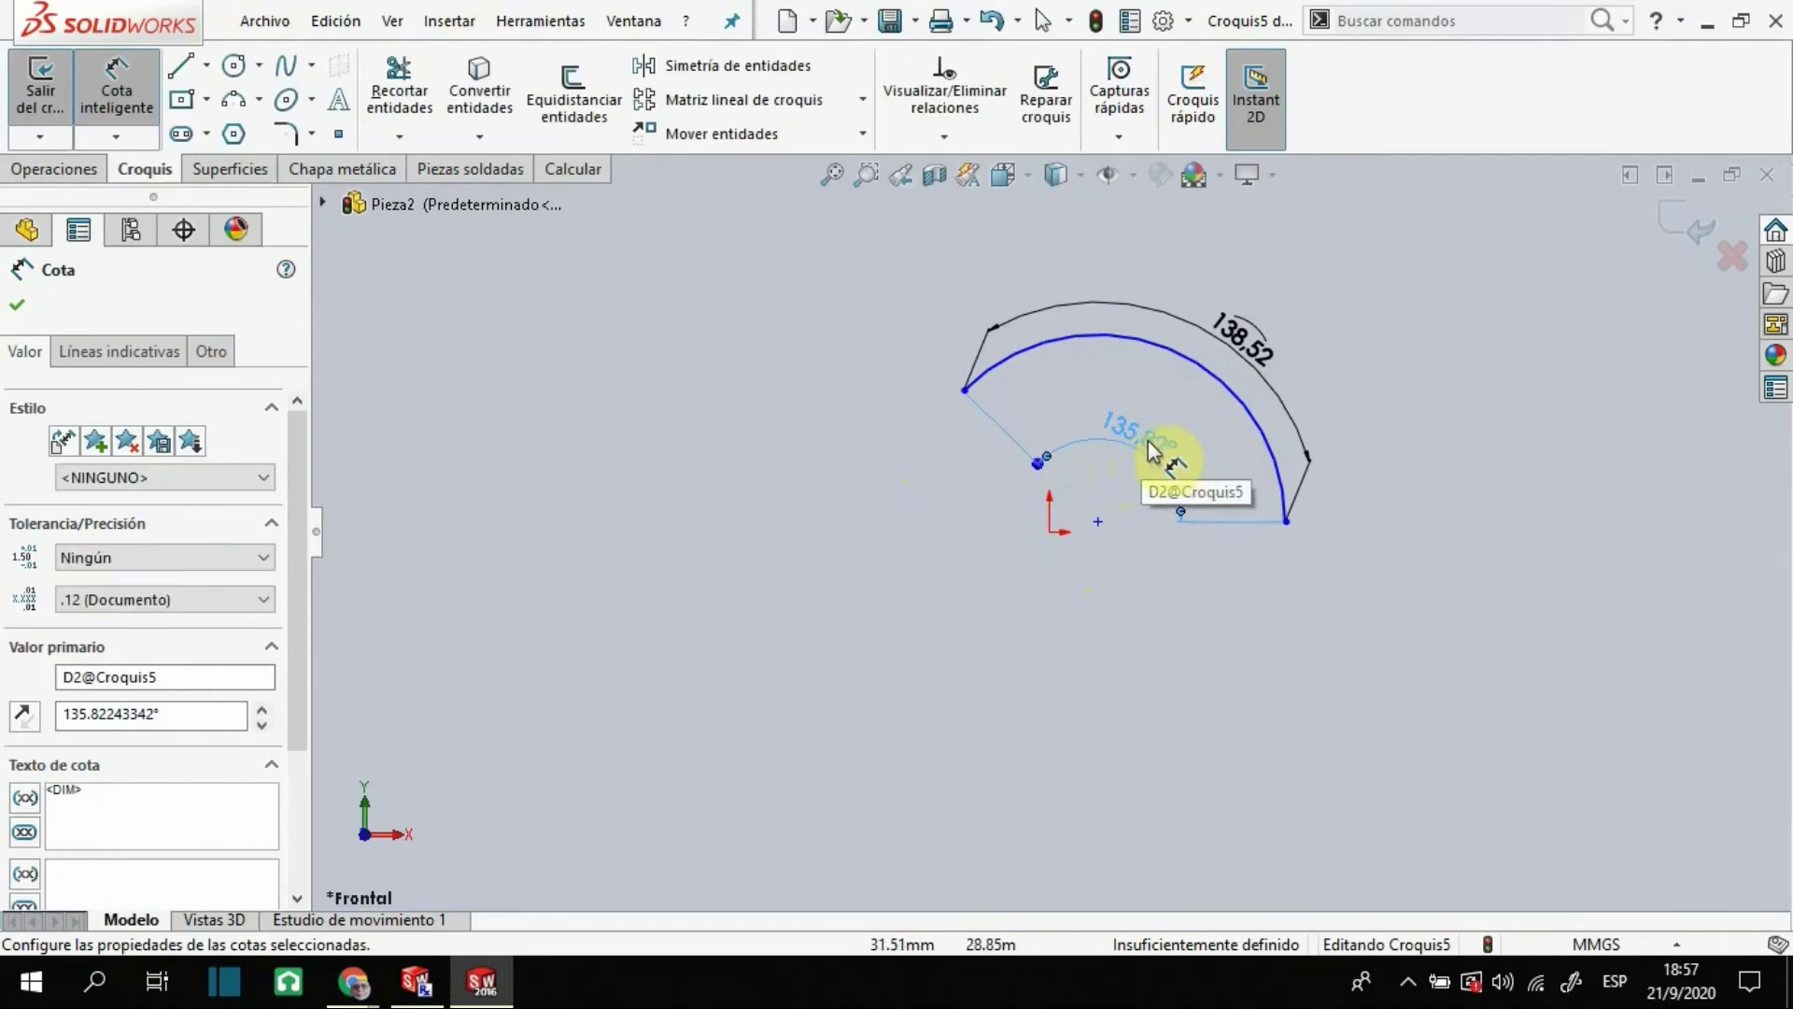
left_click(1074, 467)
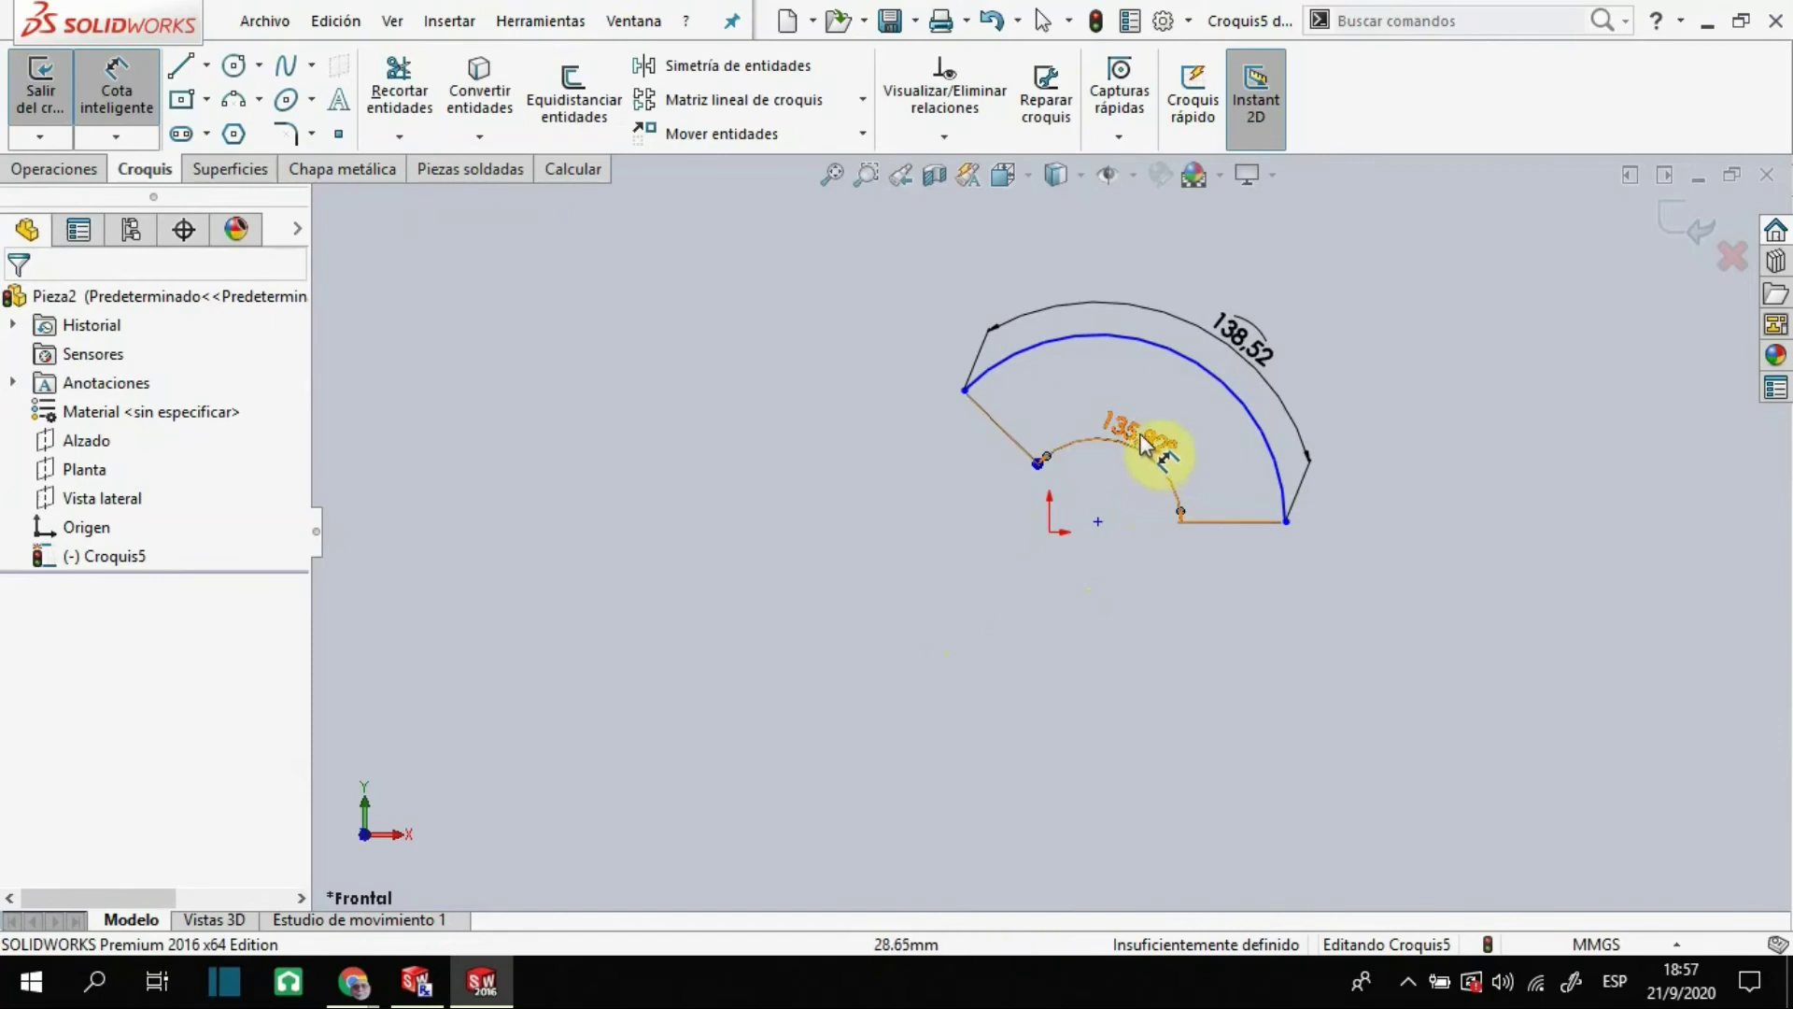
Change the arc's angle dimension to 130°
double_click(1134, 432)
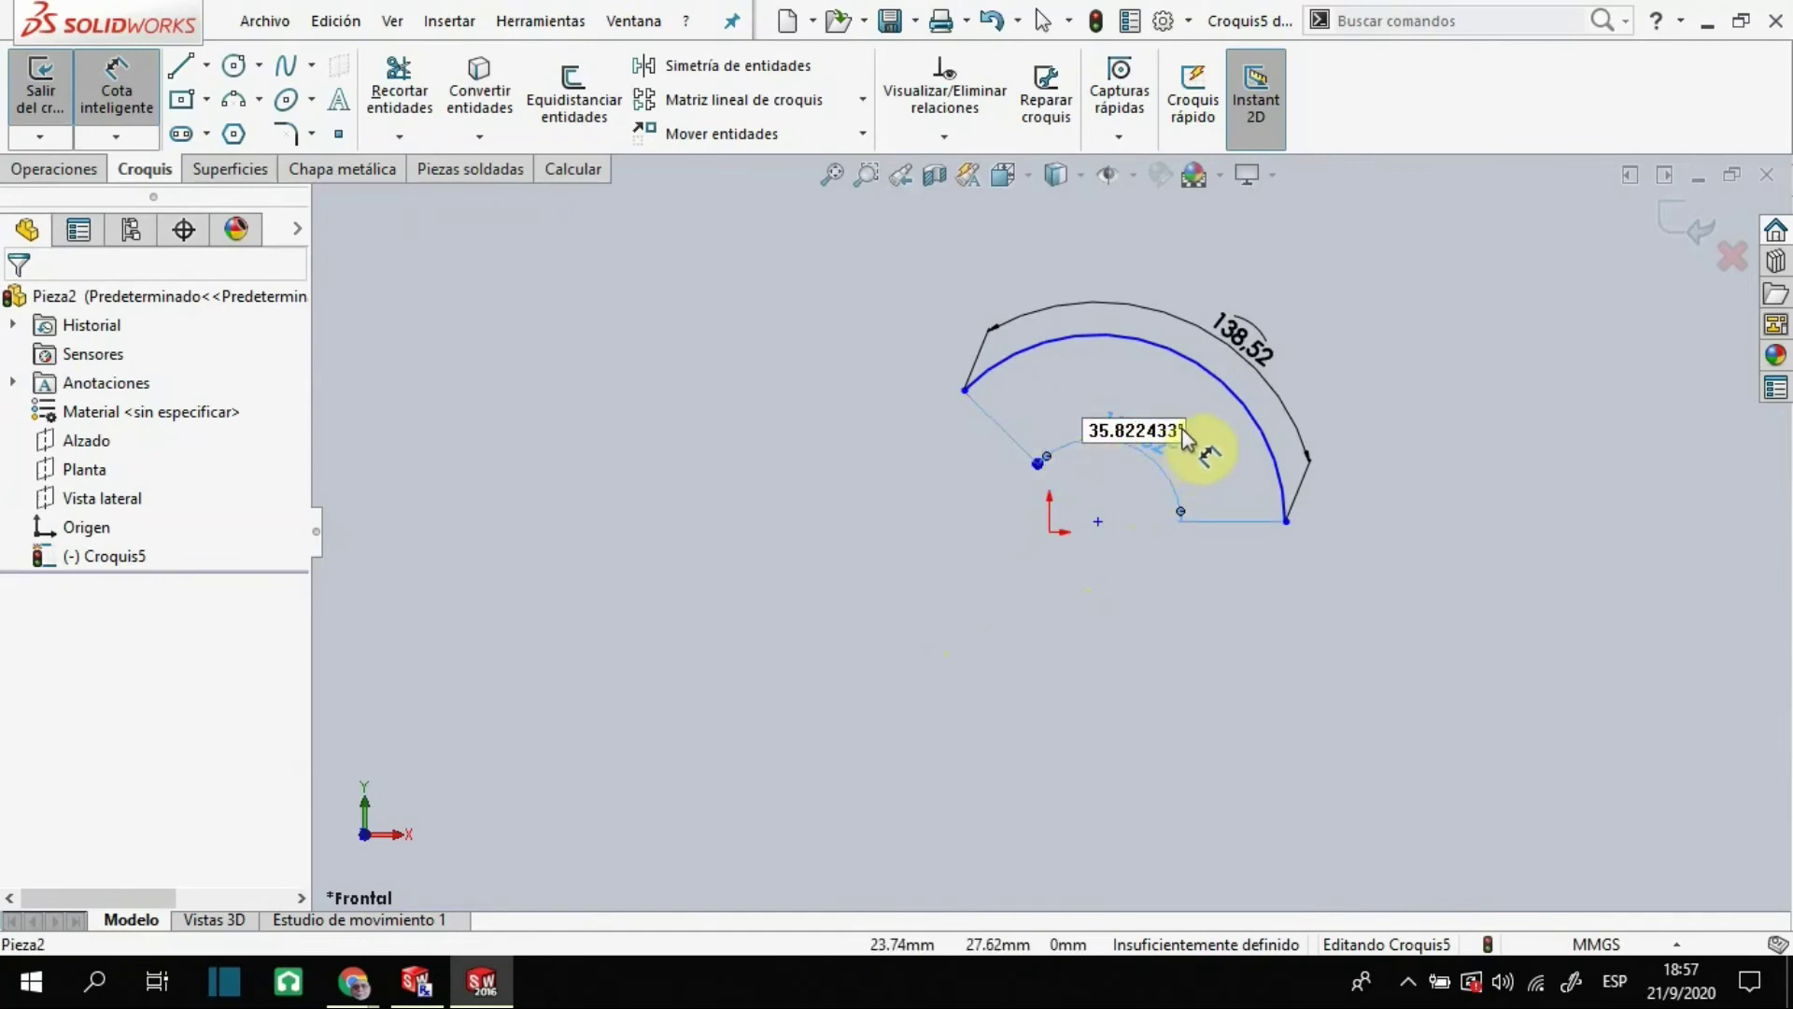
type("130")
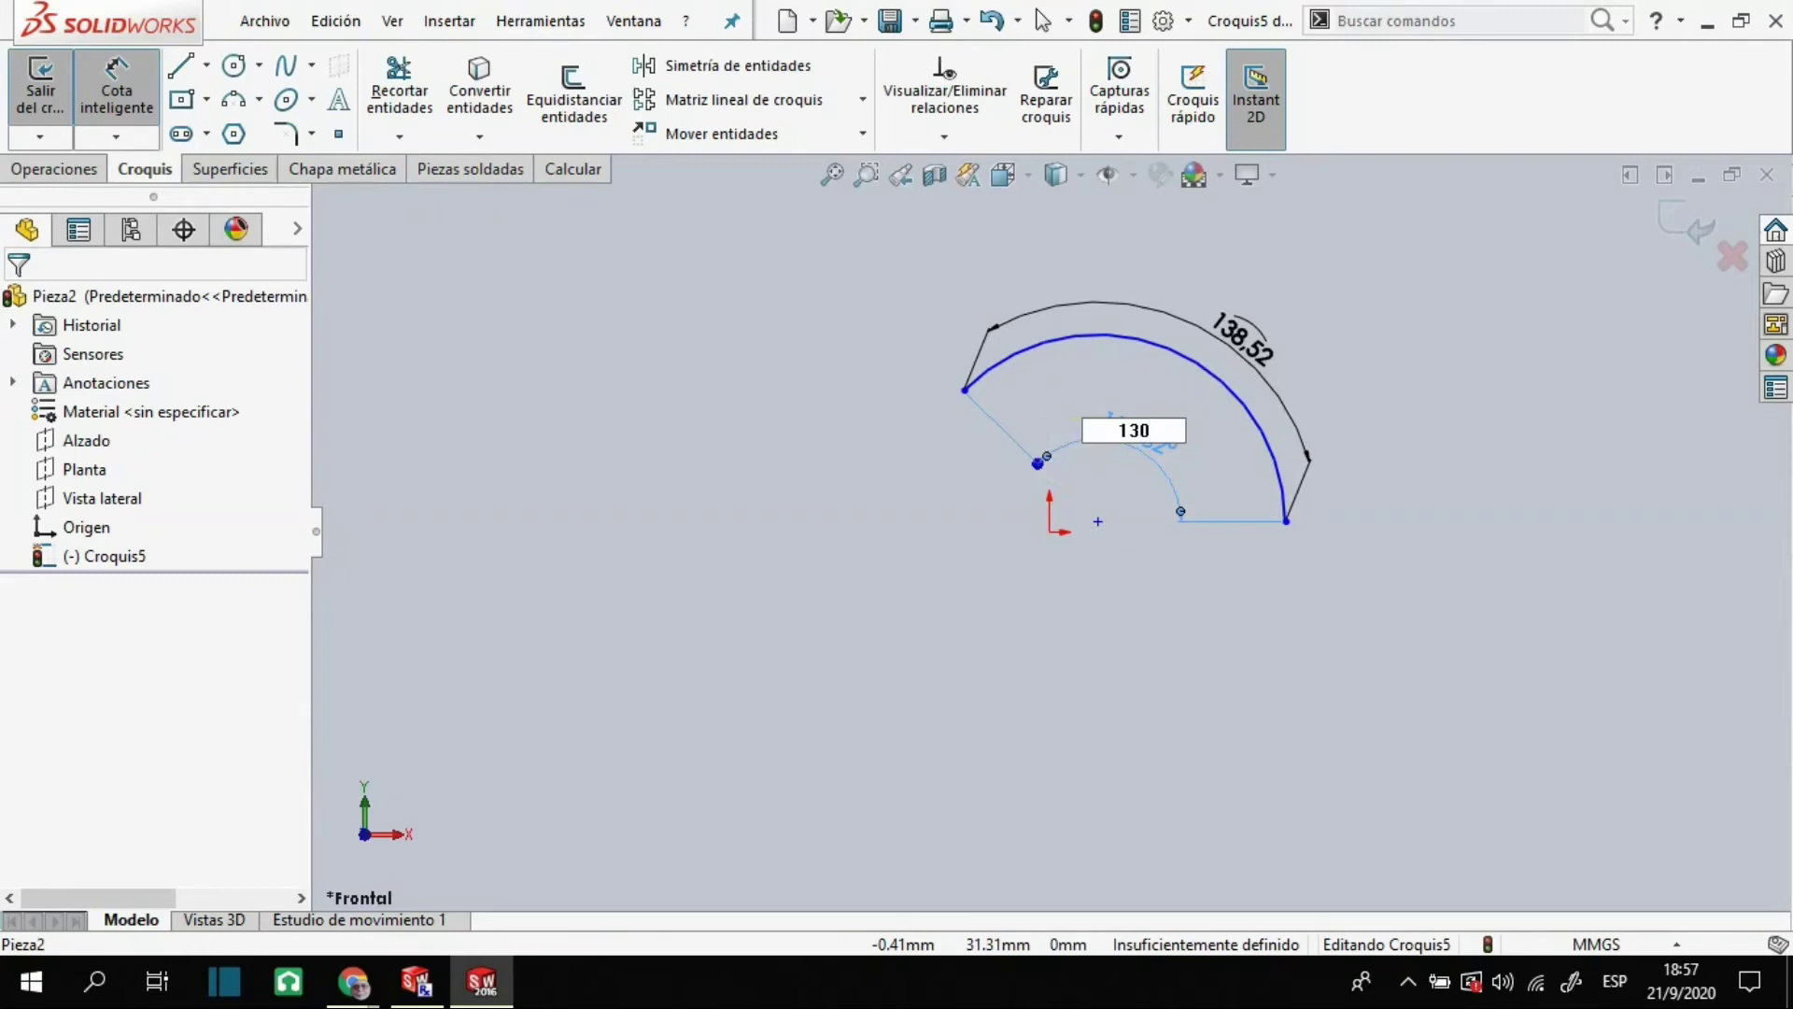
key("Return")
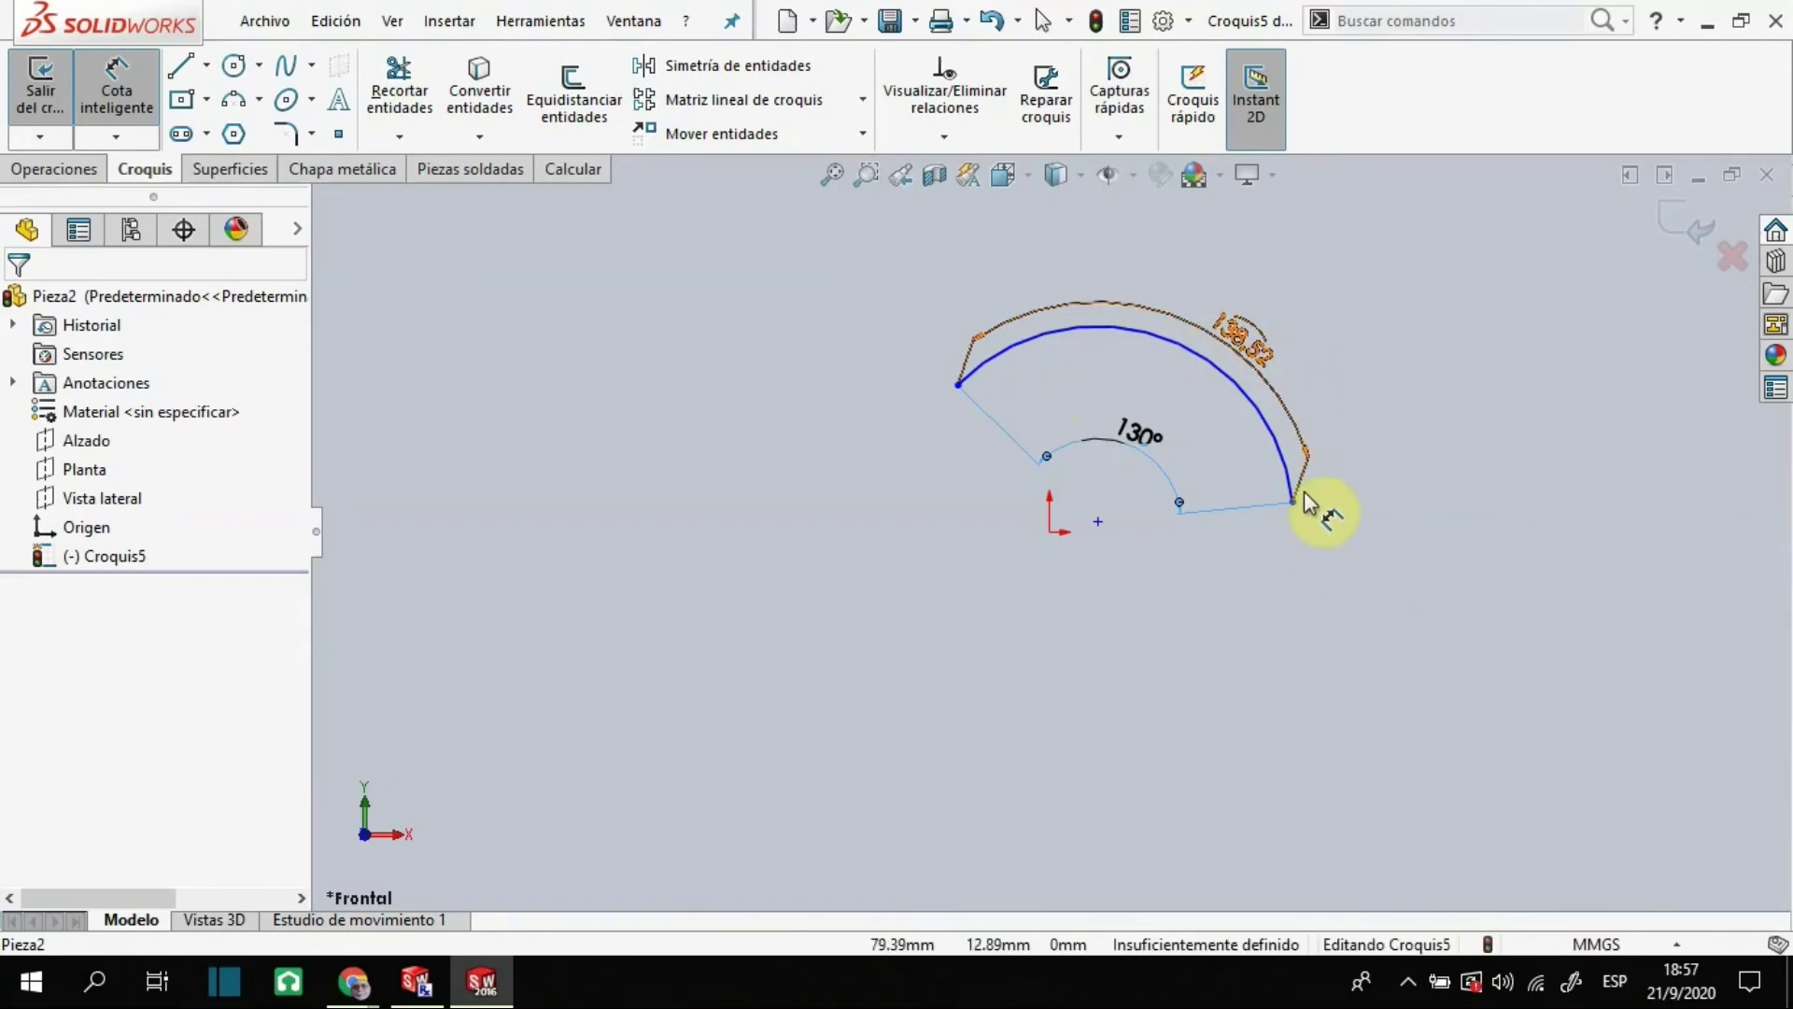
key("Escape")
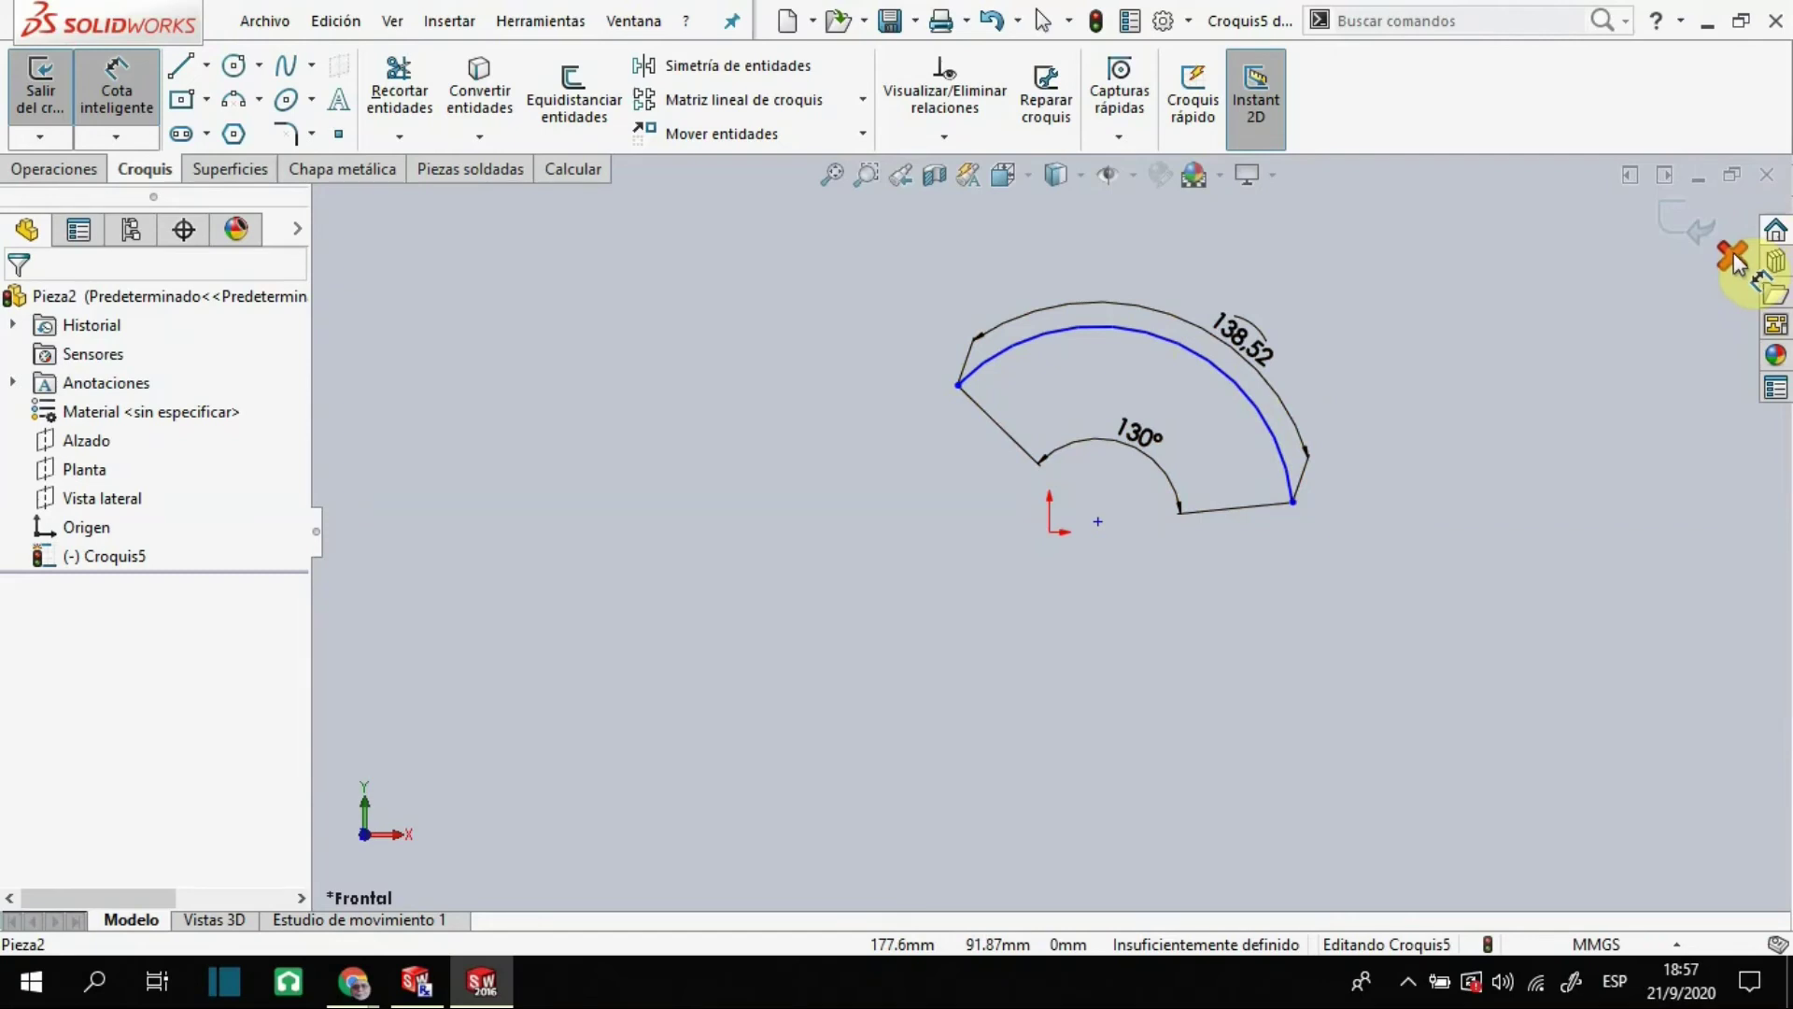
Discard the dimensioned arc sketch and leave sketch editing
left_click(1733, 252)
left_click(951, 518)
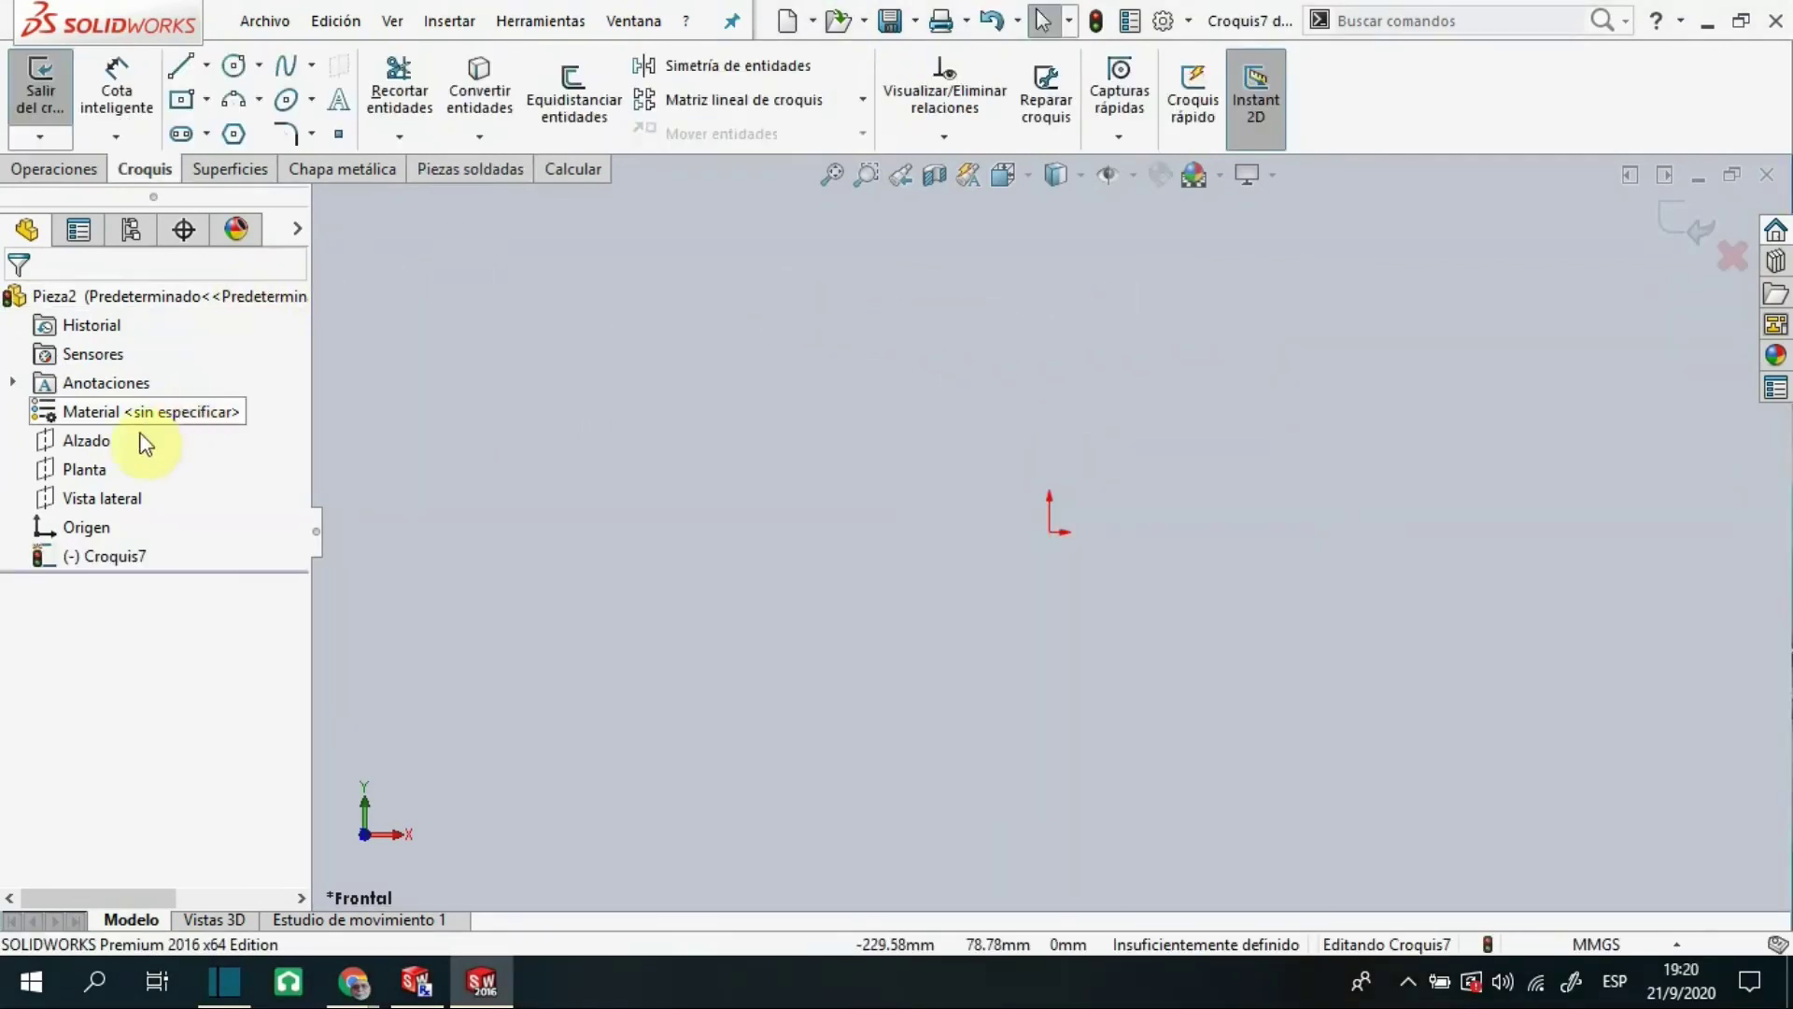
left_click(91, 452)
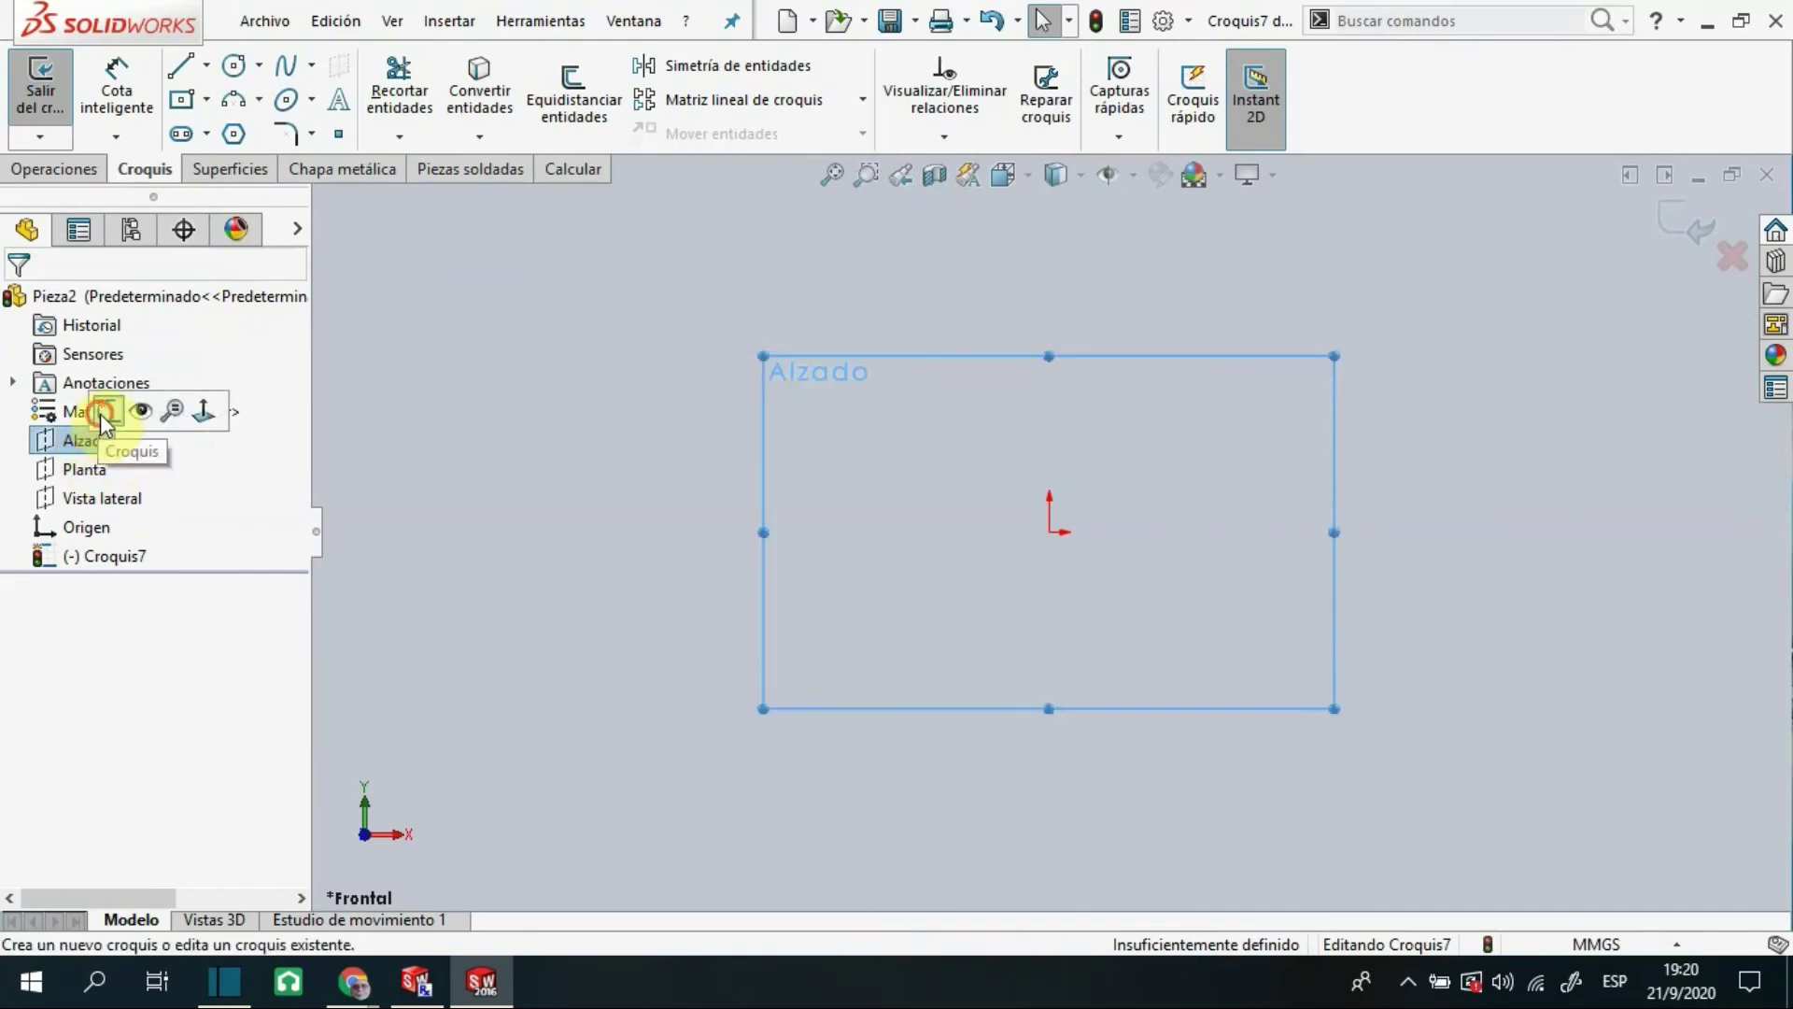
left_click(101, 412)
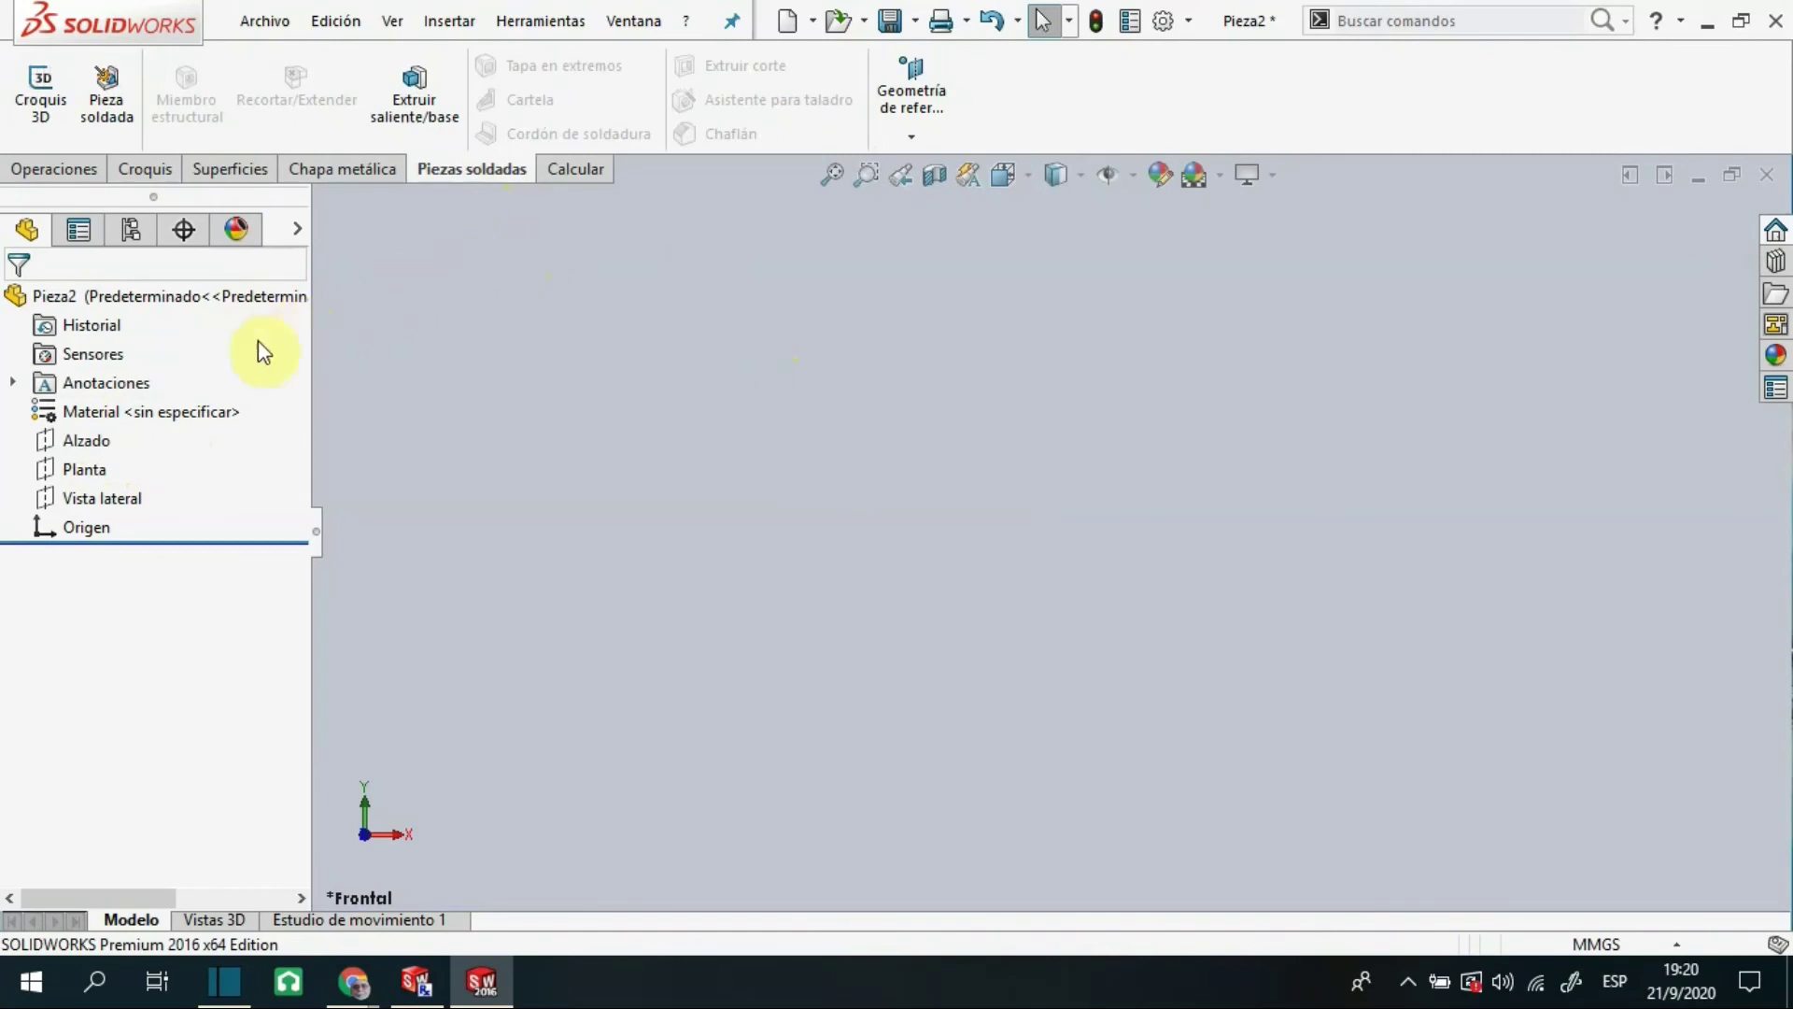
Start a new sketch on the Alzado plane
left_click(87, 440)
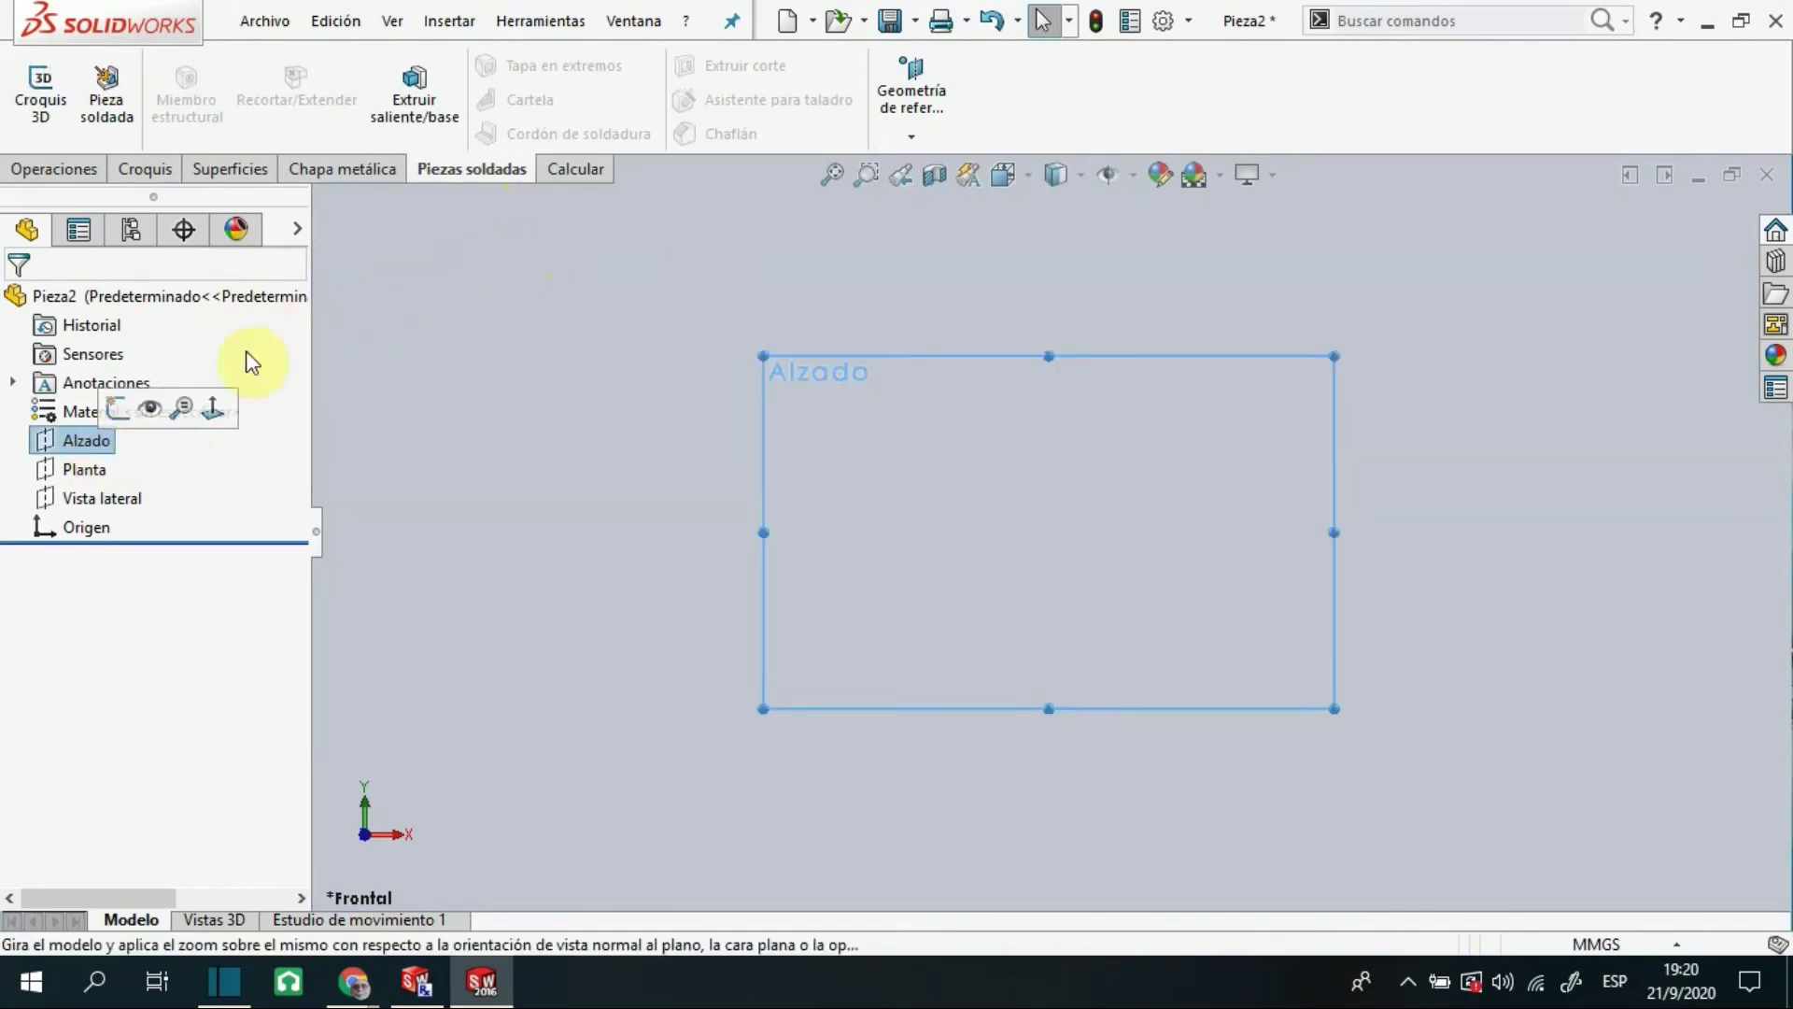
right_click(70, 443)
left_click(82, 409)
Draw two circles, one left of the origin and one level with it on the right
left_click(235, 65)
left_click(529, 532)
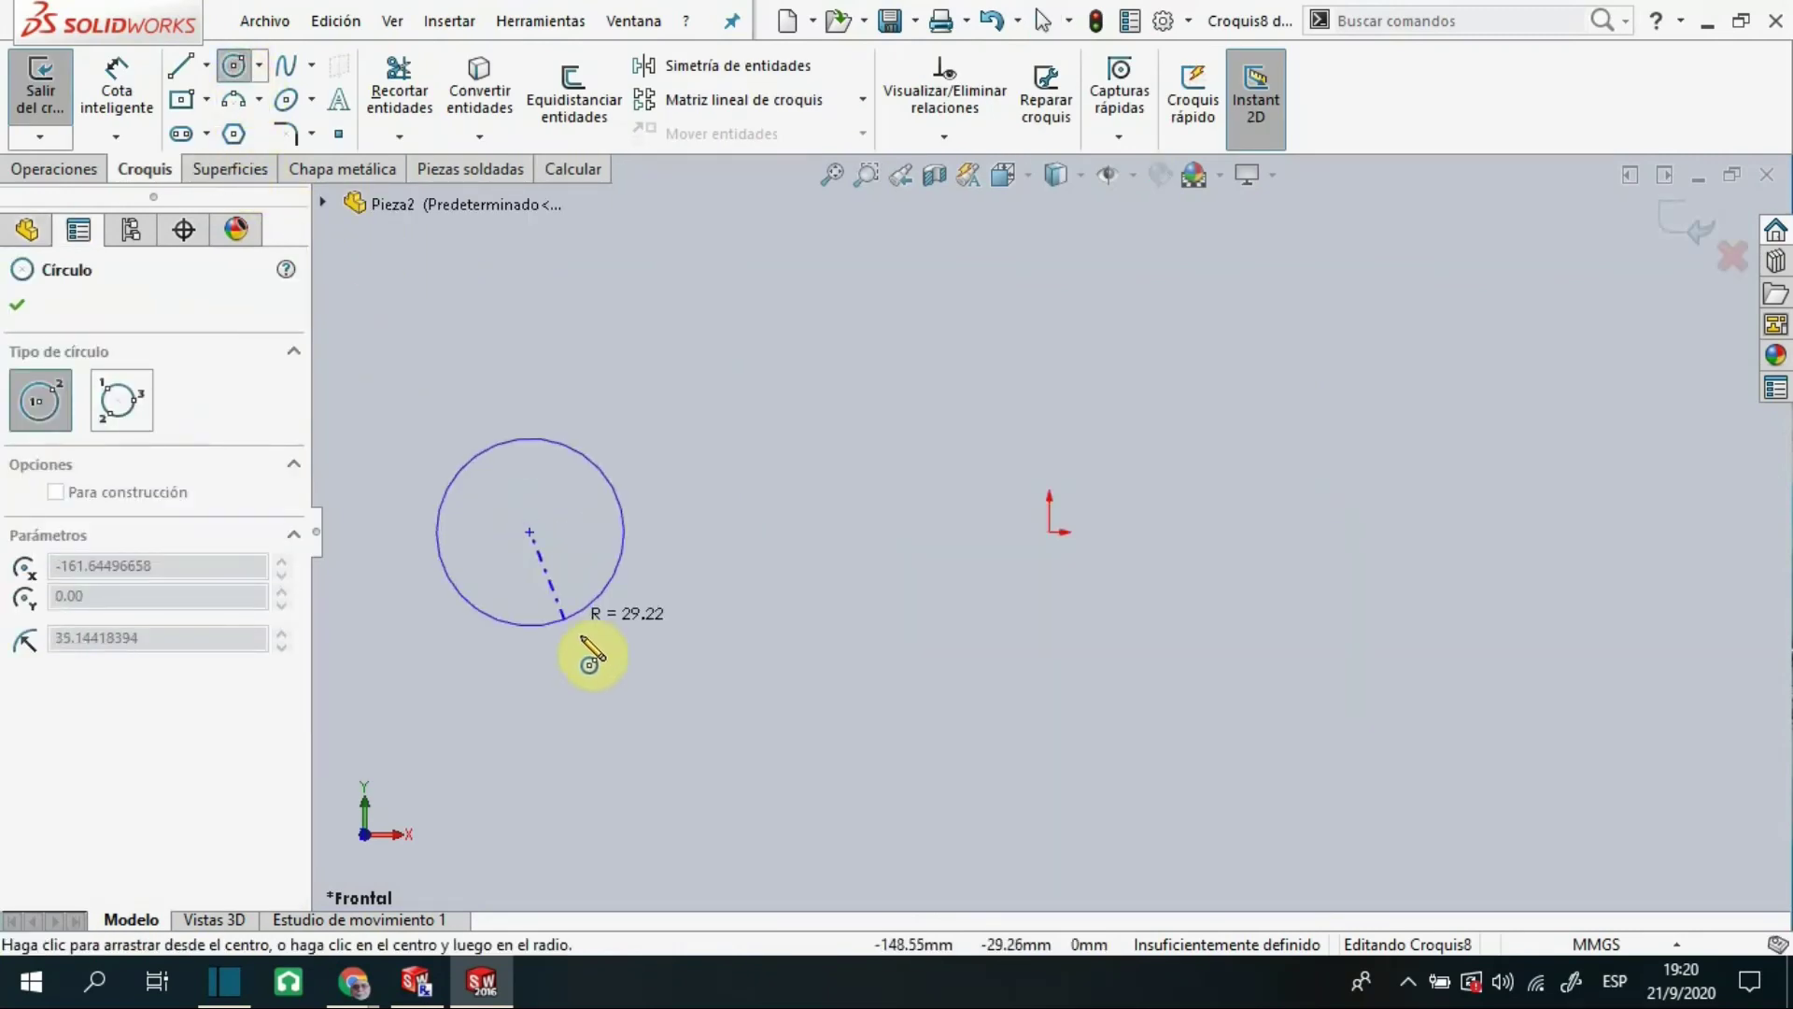
left_click(589, 651)
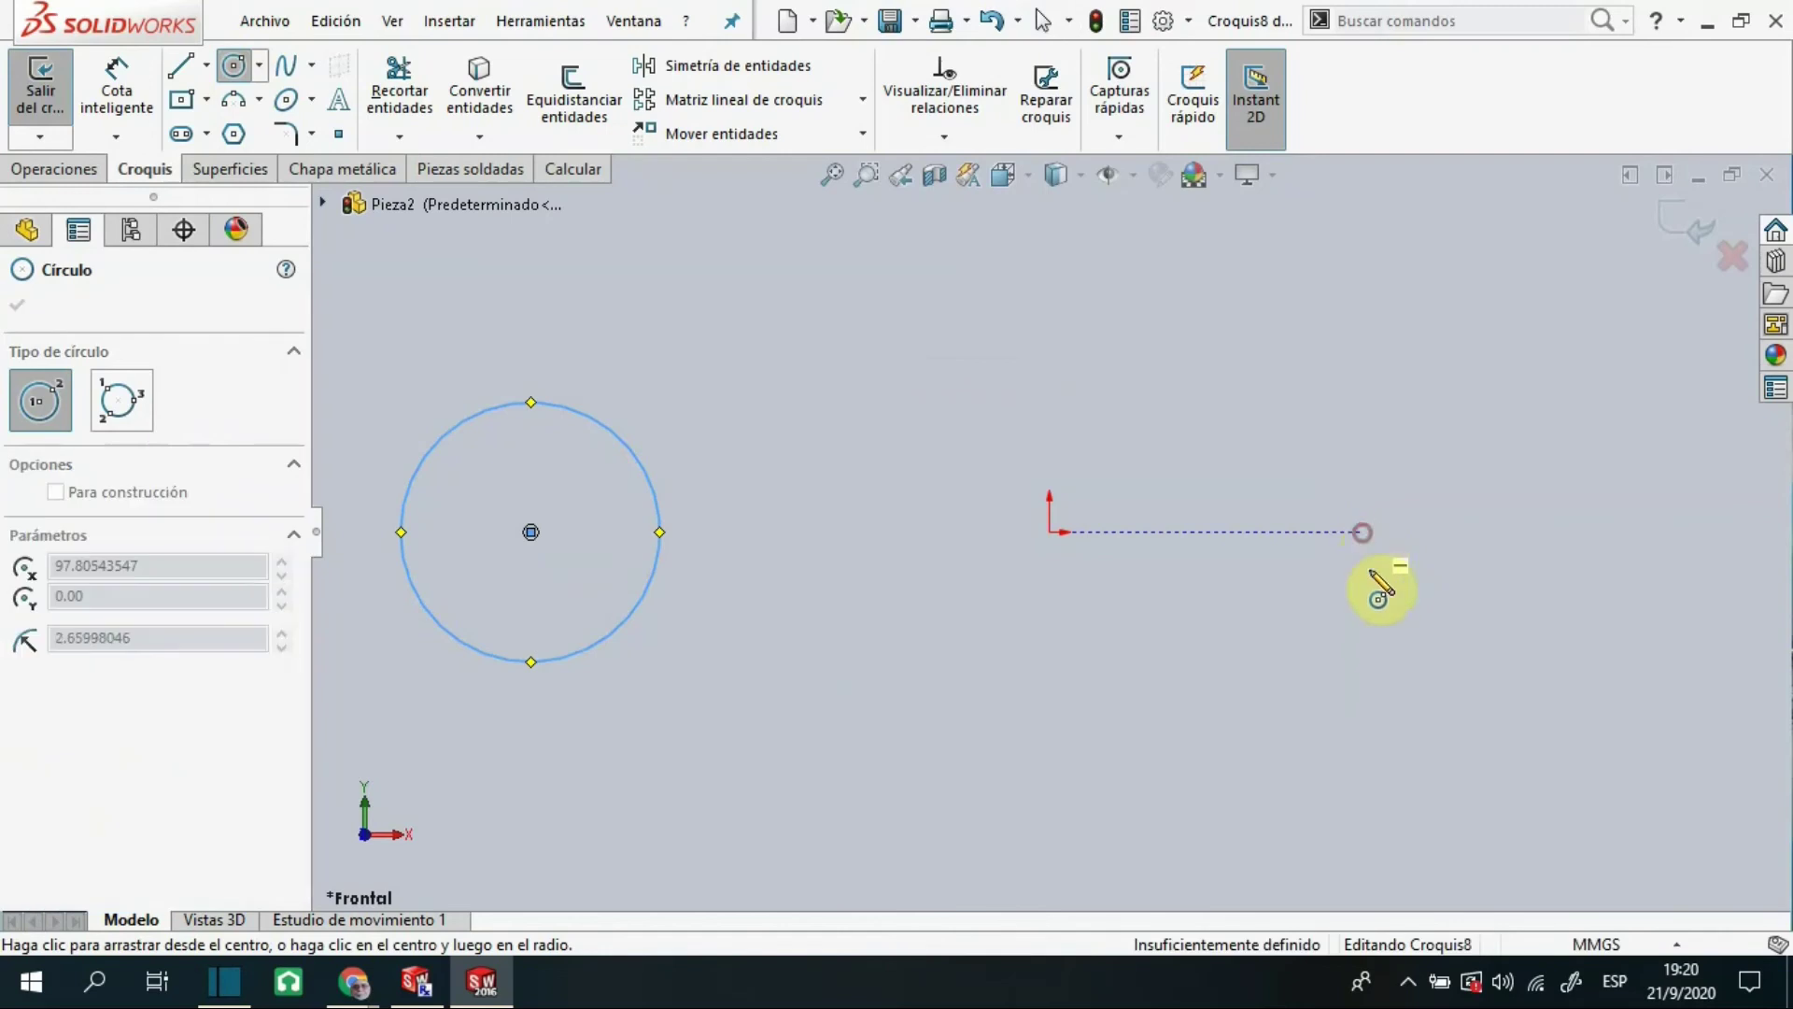
left_click(1362, 532)
left_click(1392, 659)
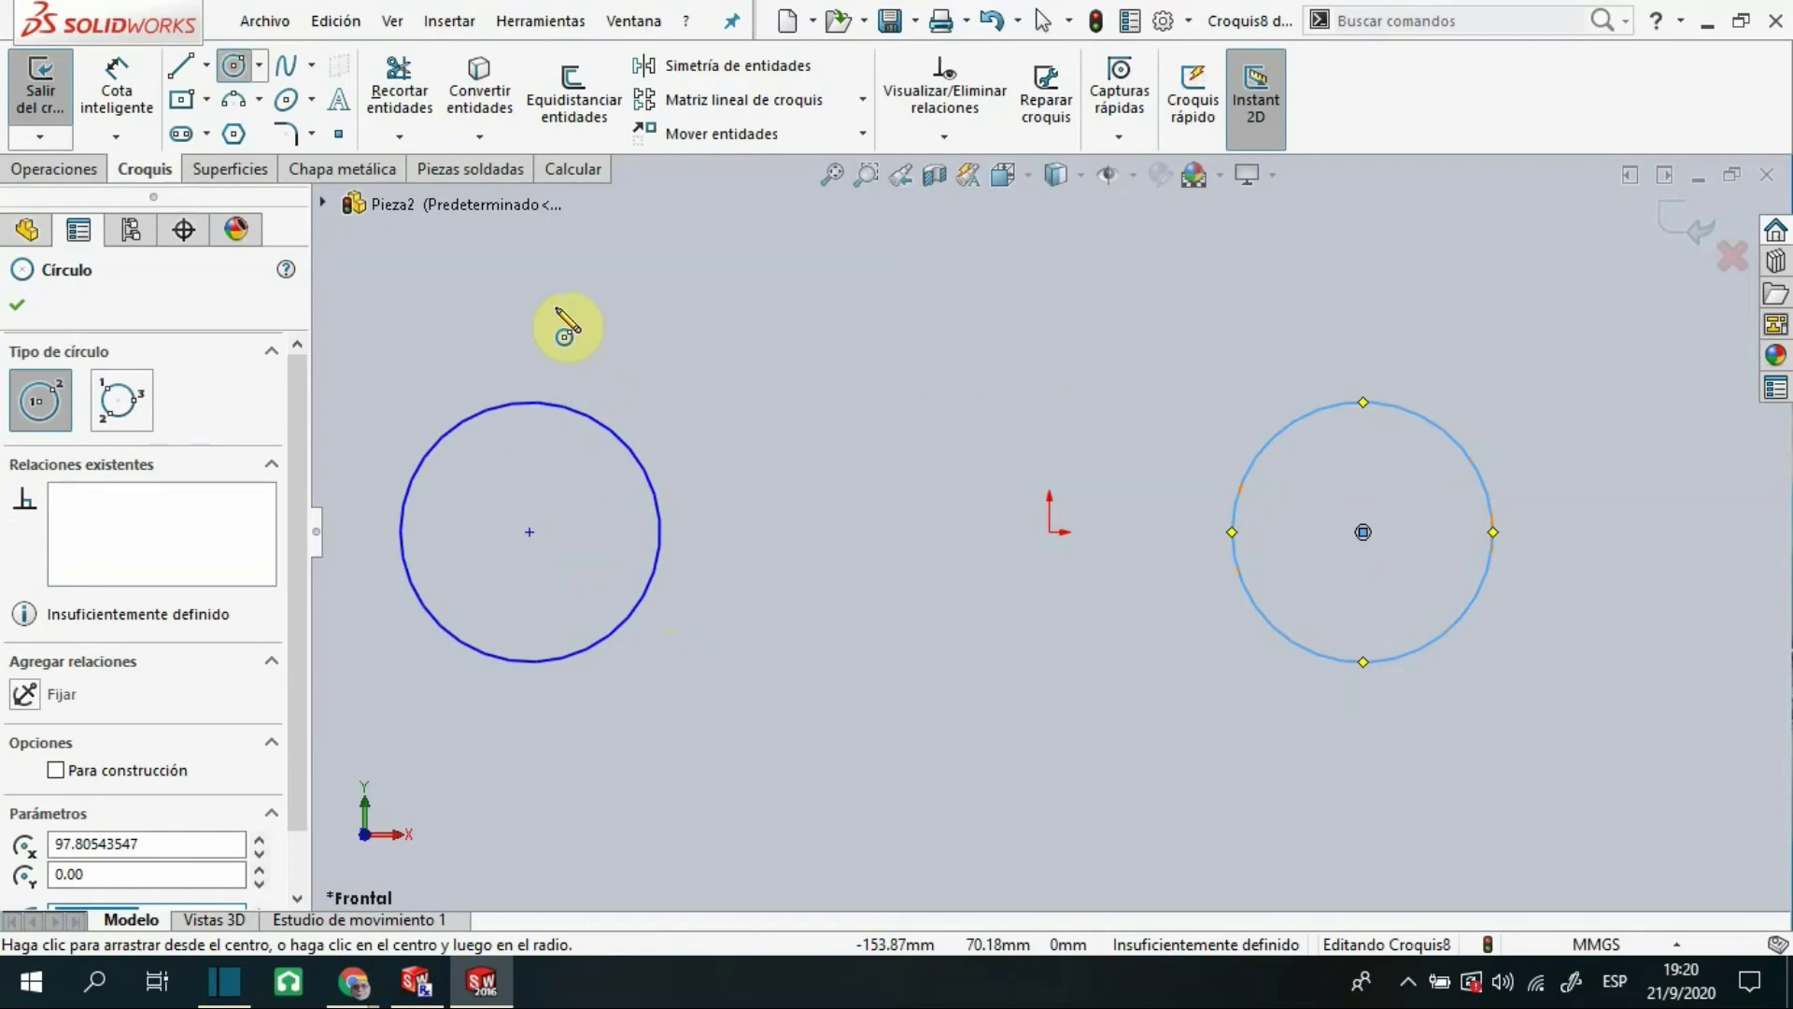
key("Escape")
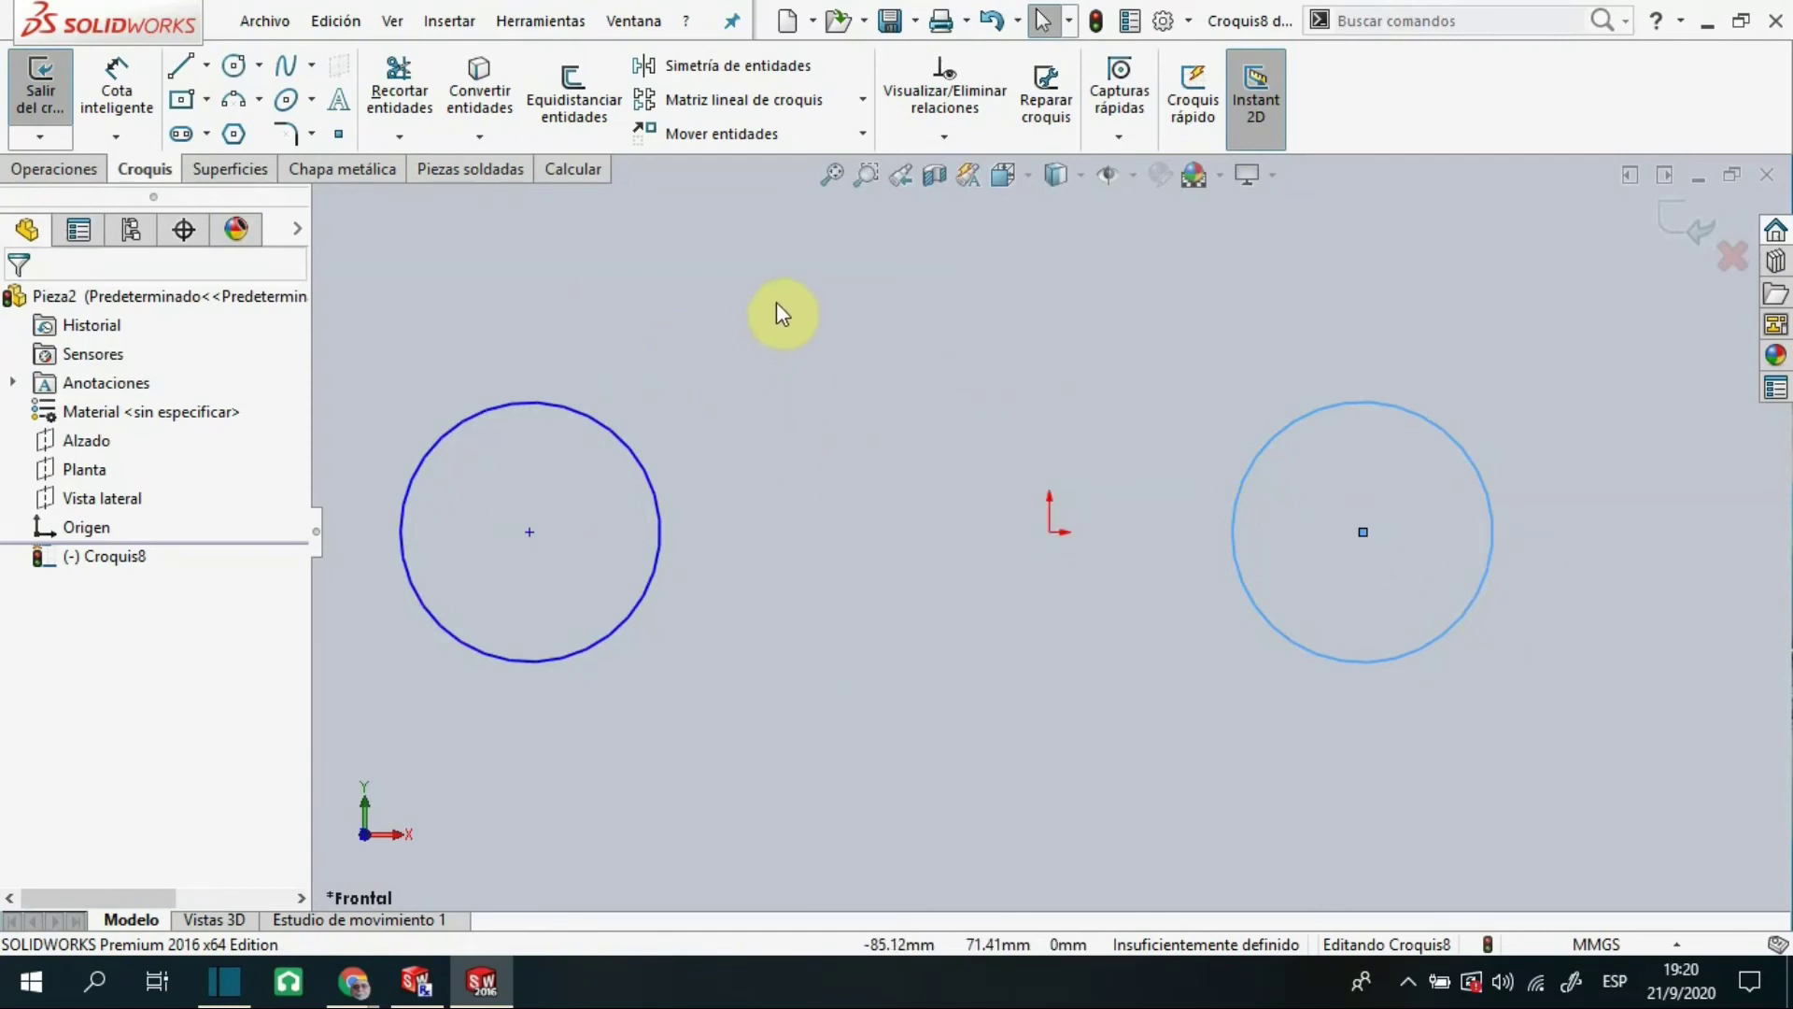
left_click(119, 92)
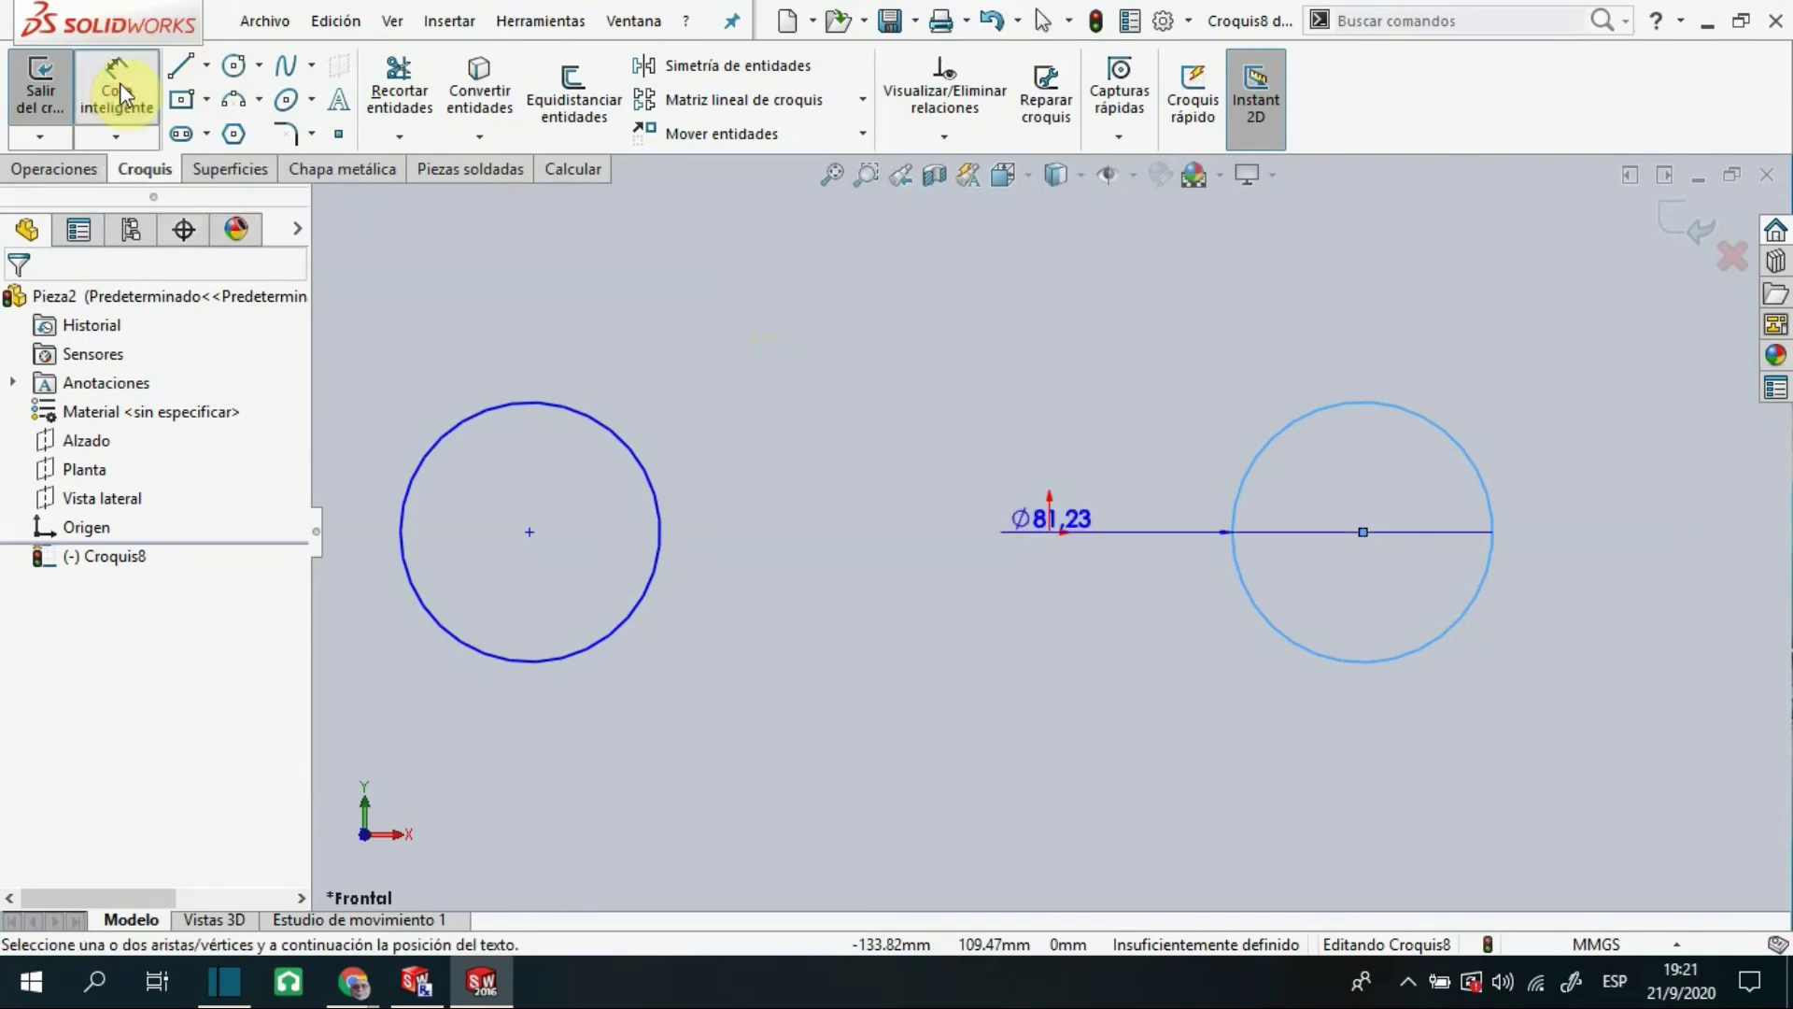
left_click(404, 523)
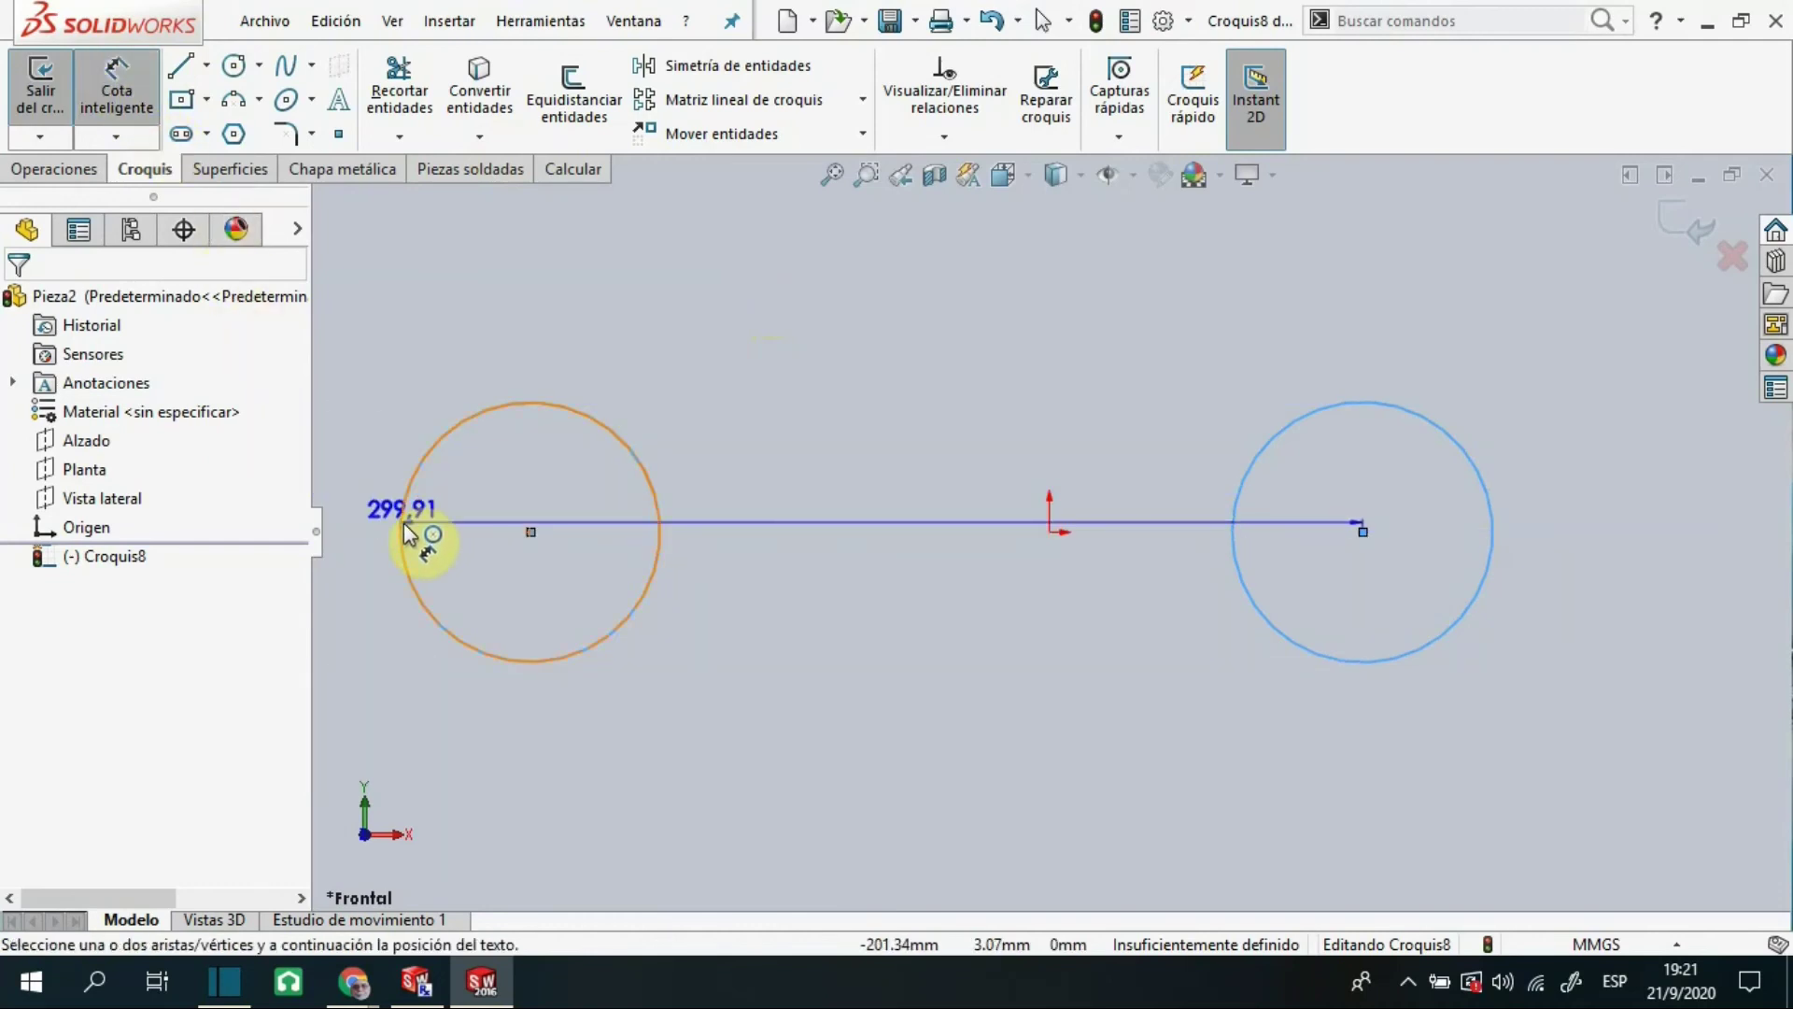
key("Escape")
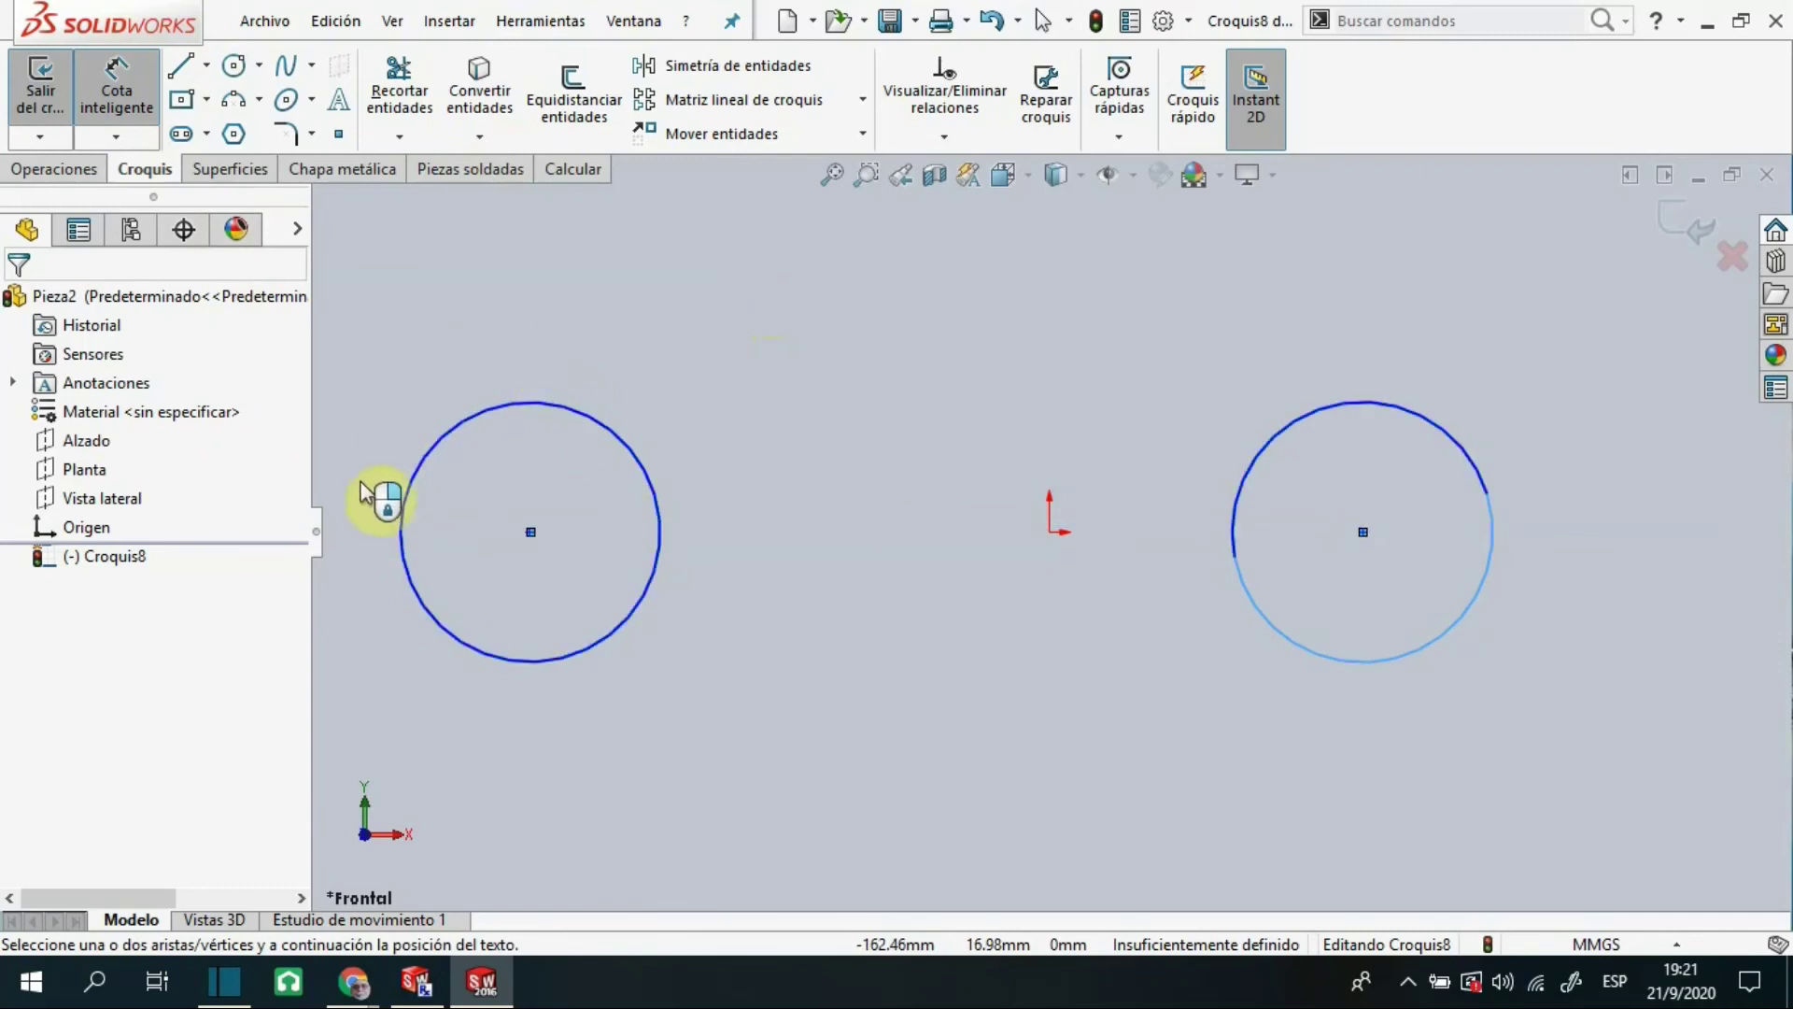
left_click(401, 532)
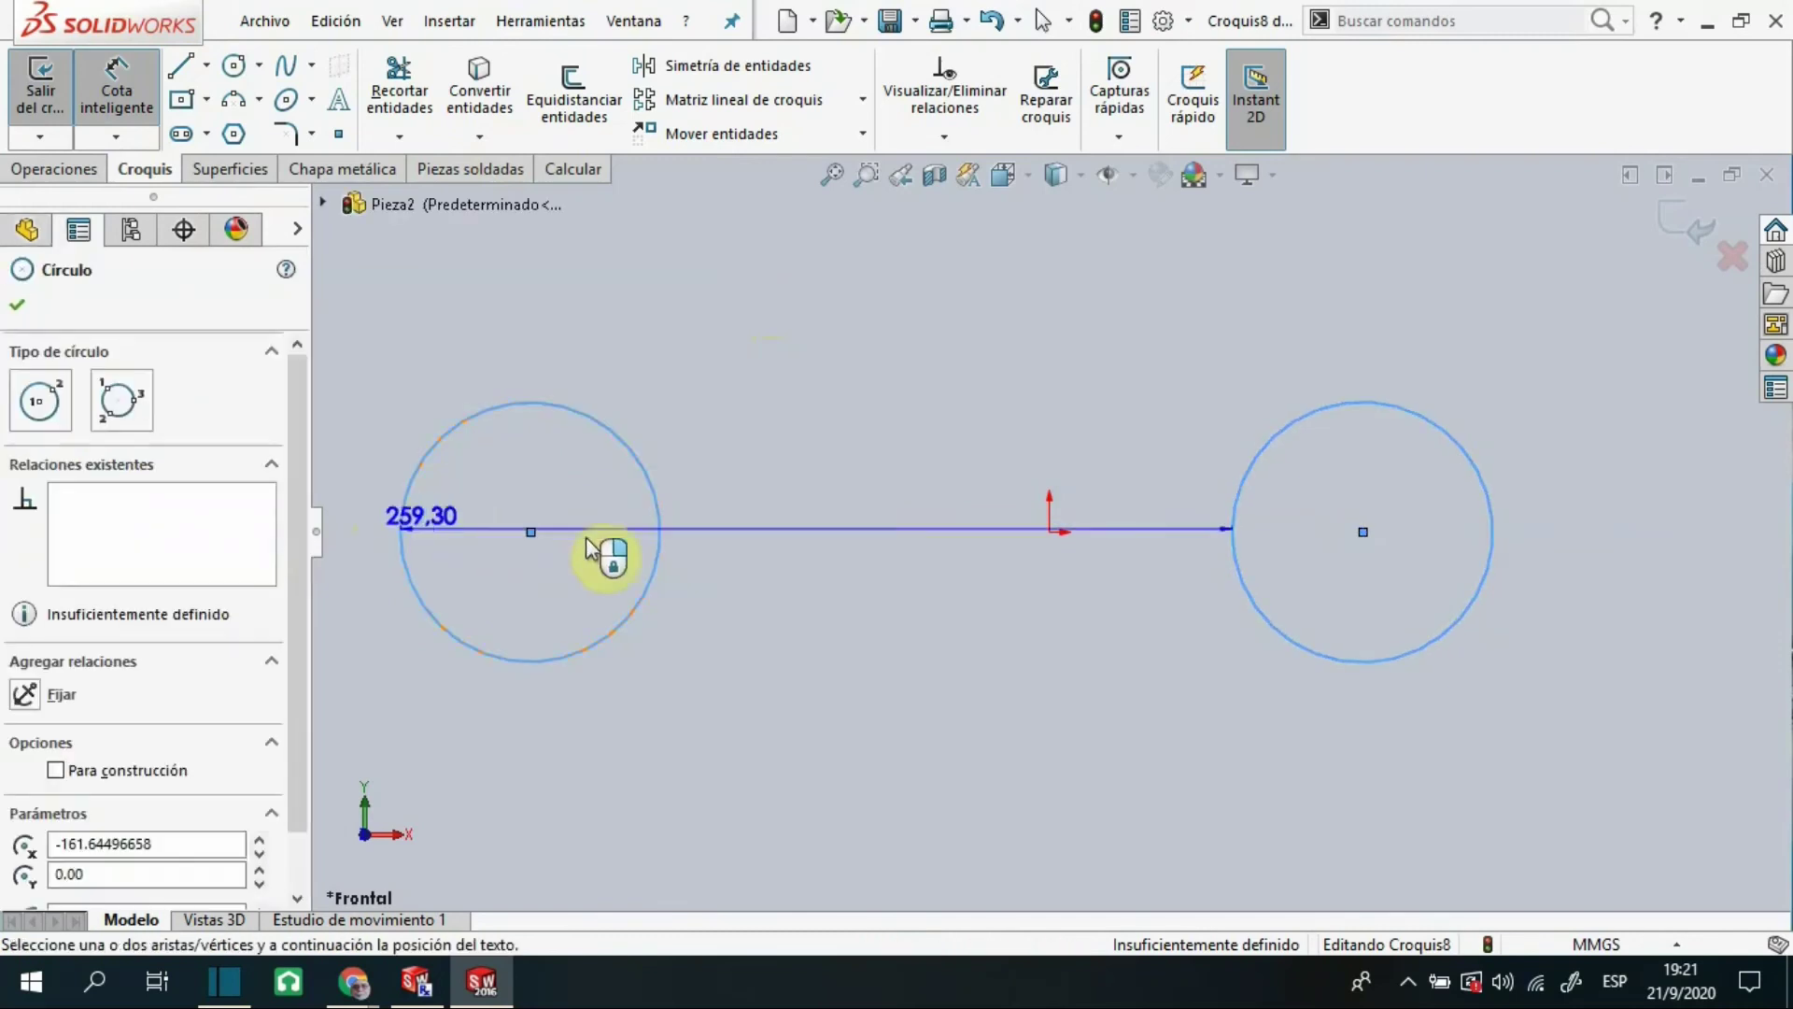
left_click(1487, 540)
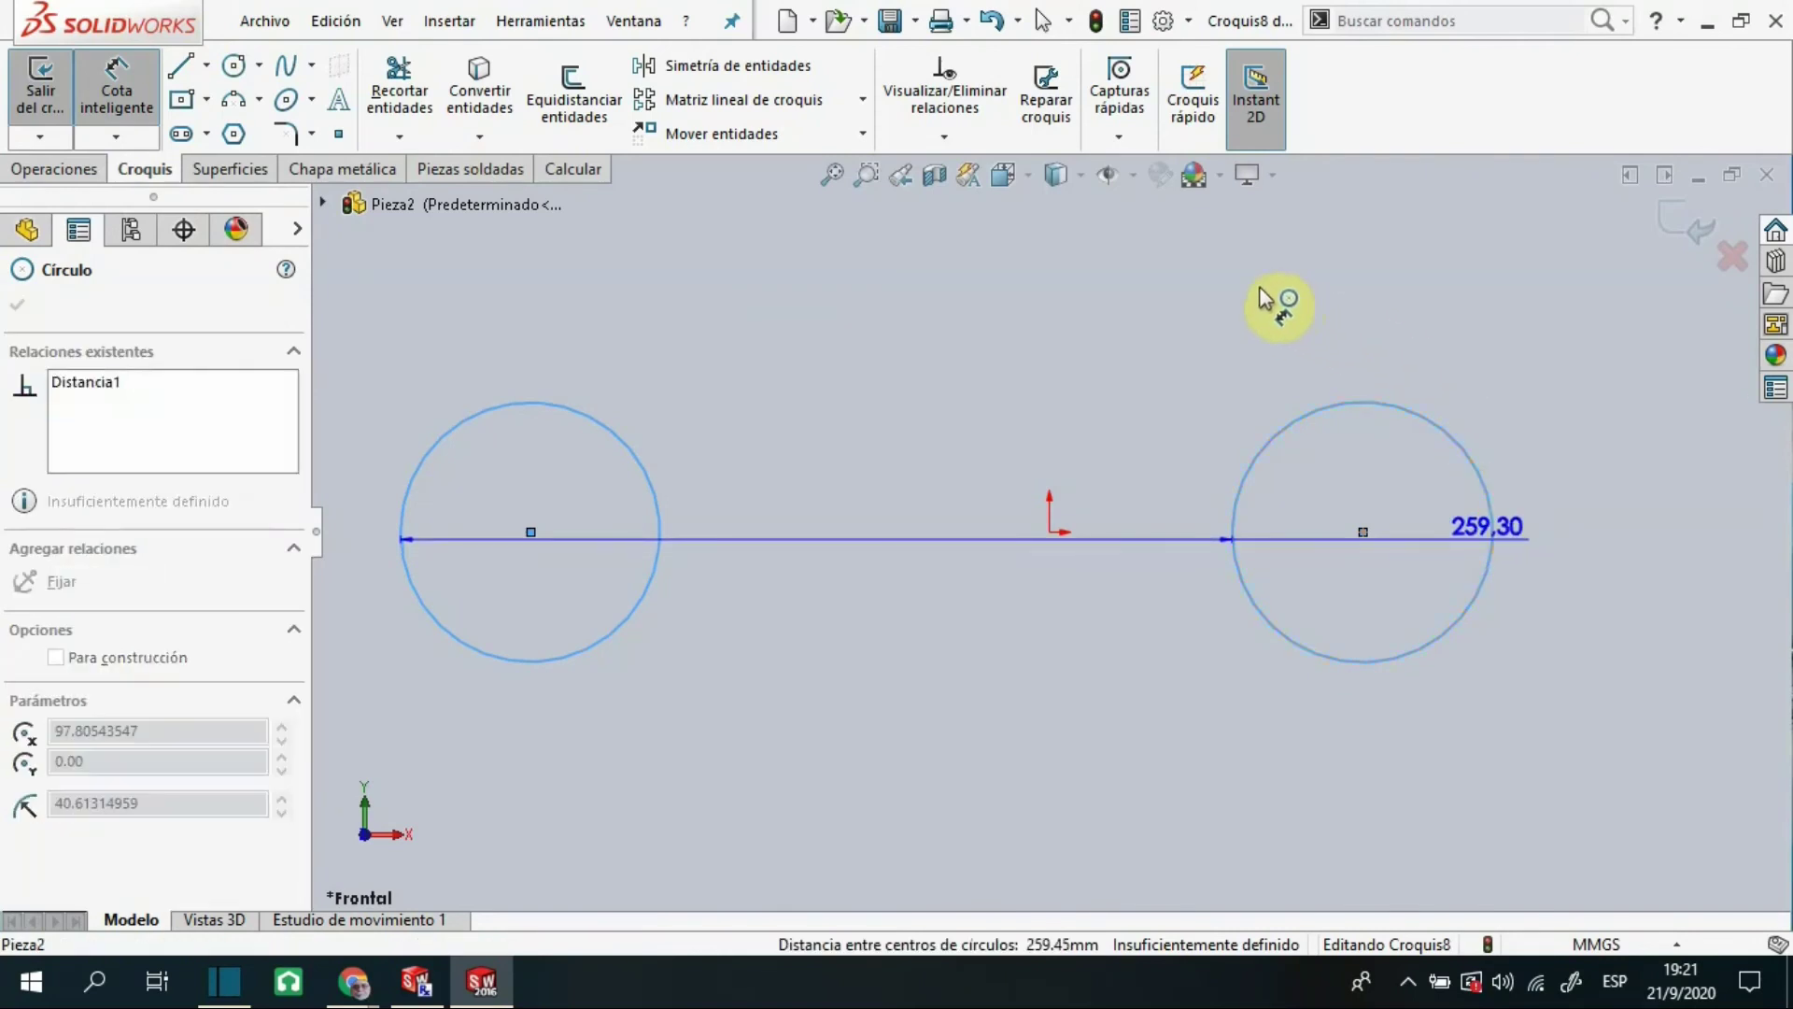
key("Escape")
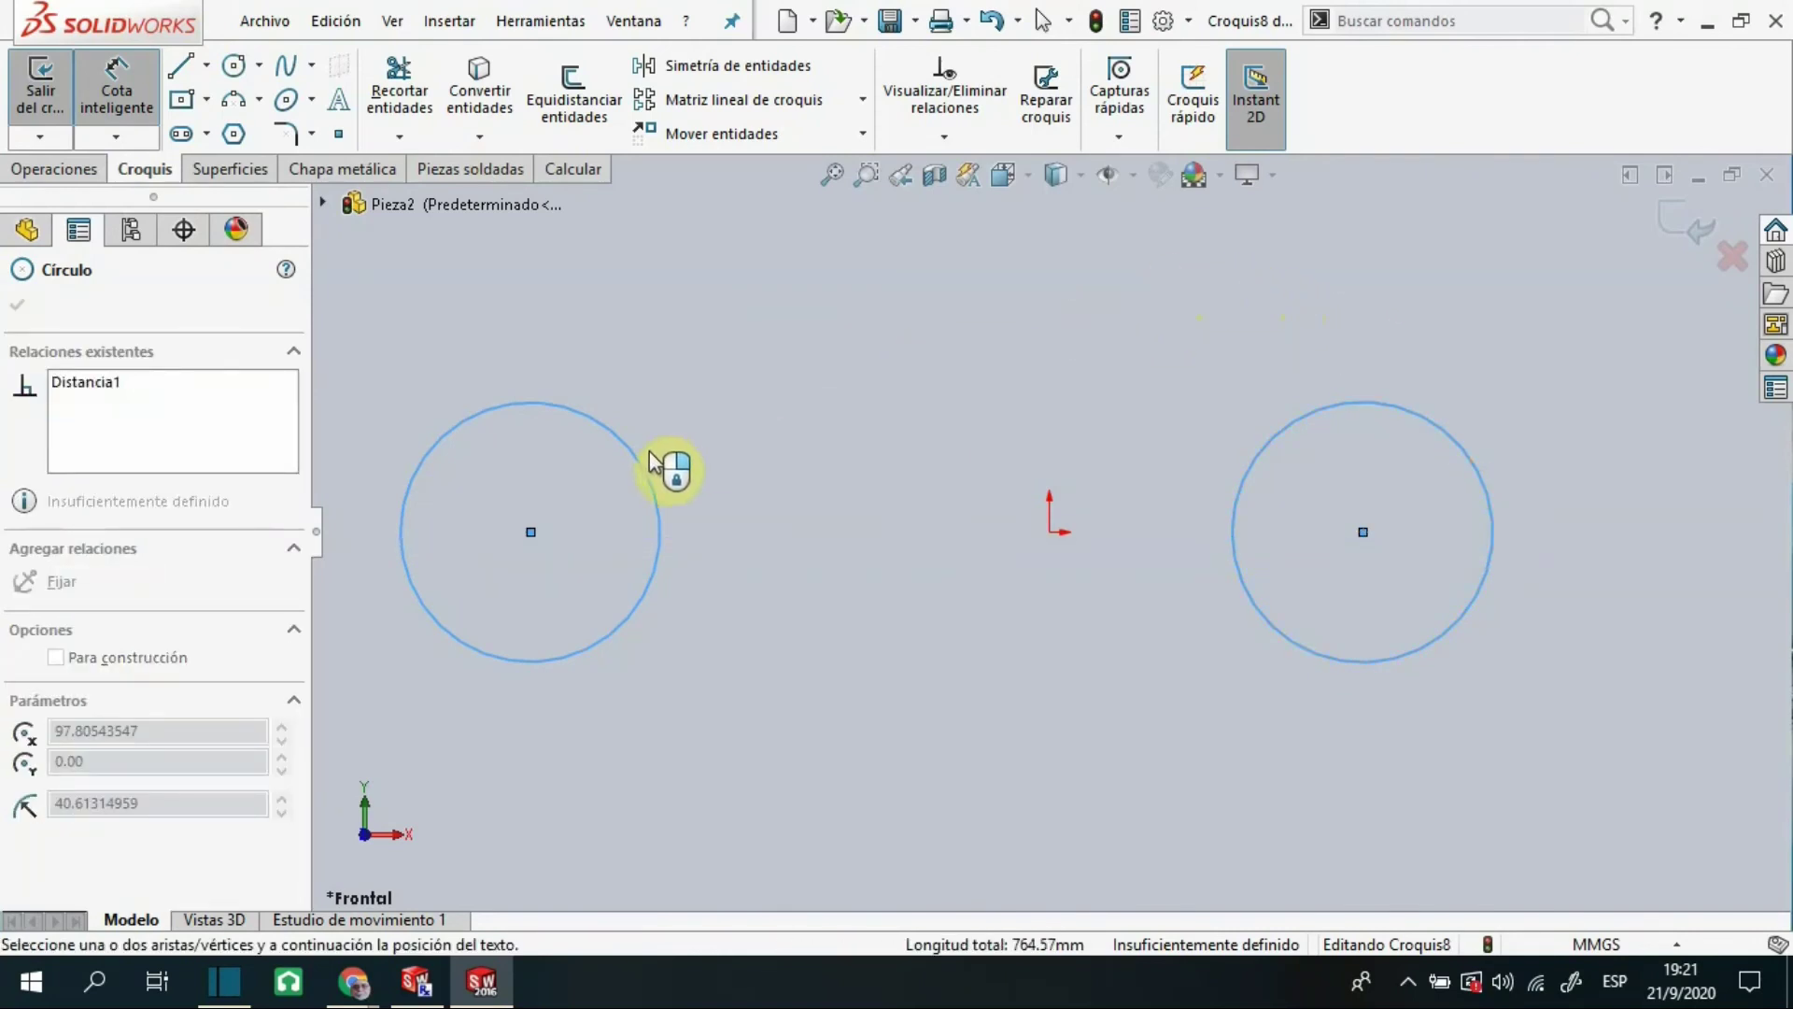
left_click(111, 86)
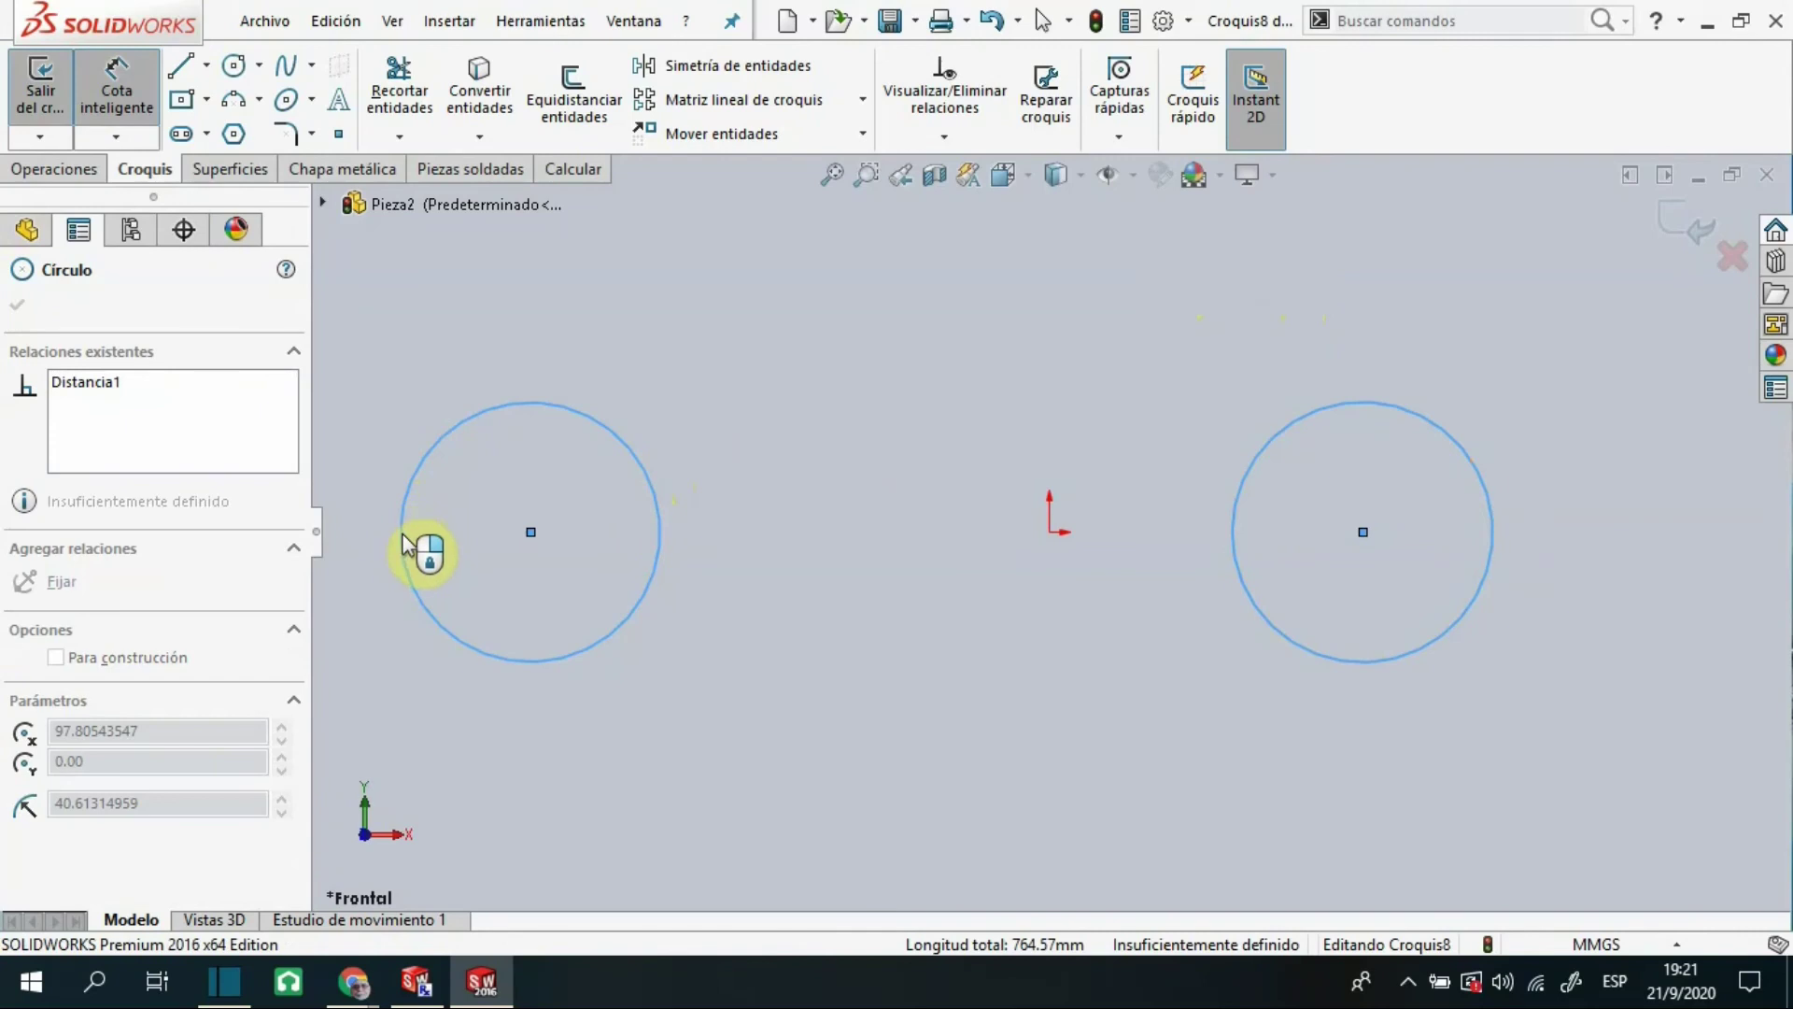
left_click(408, 545)
left_click(1483, 534)
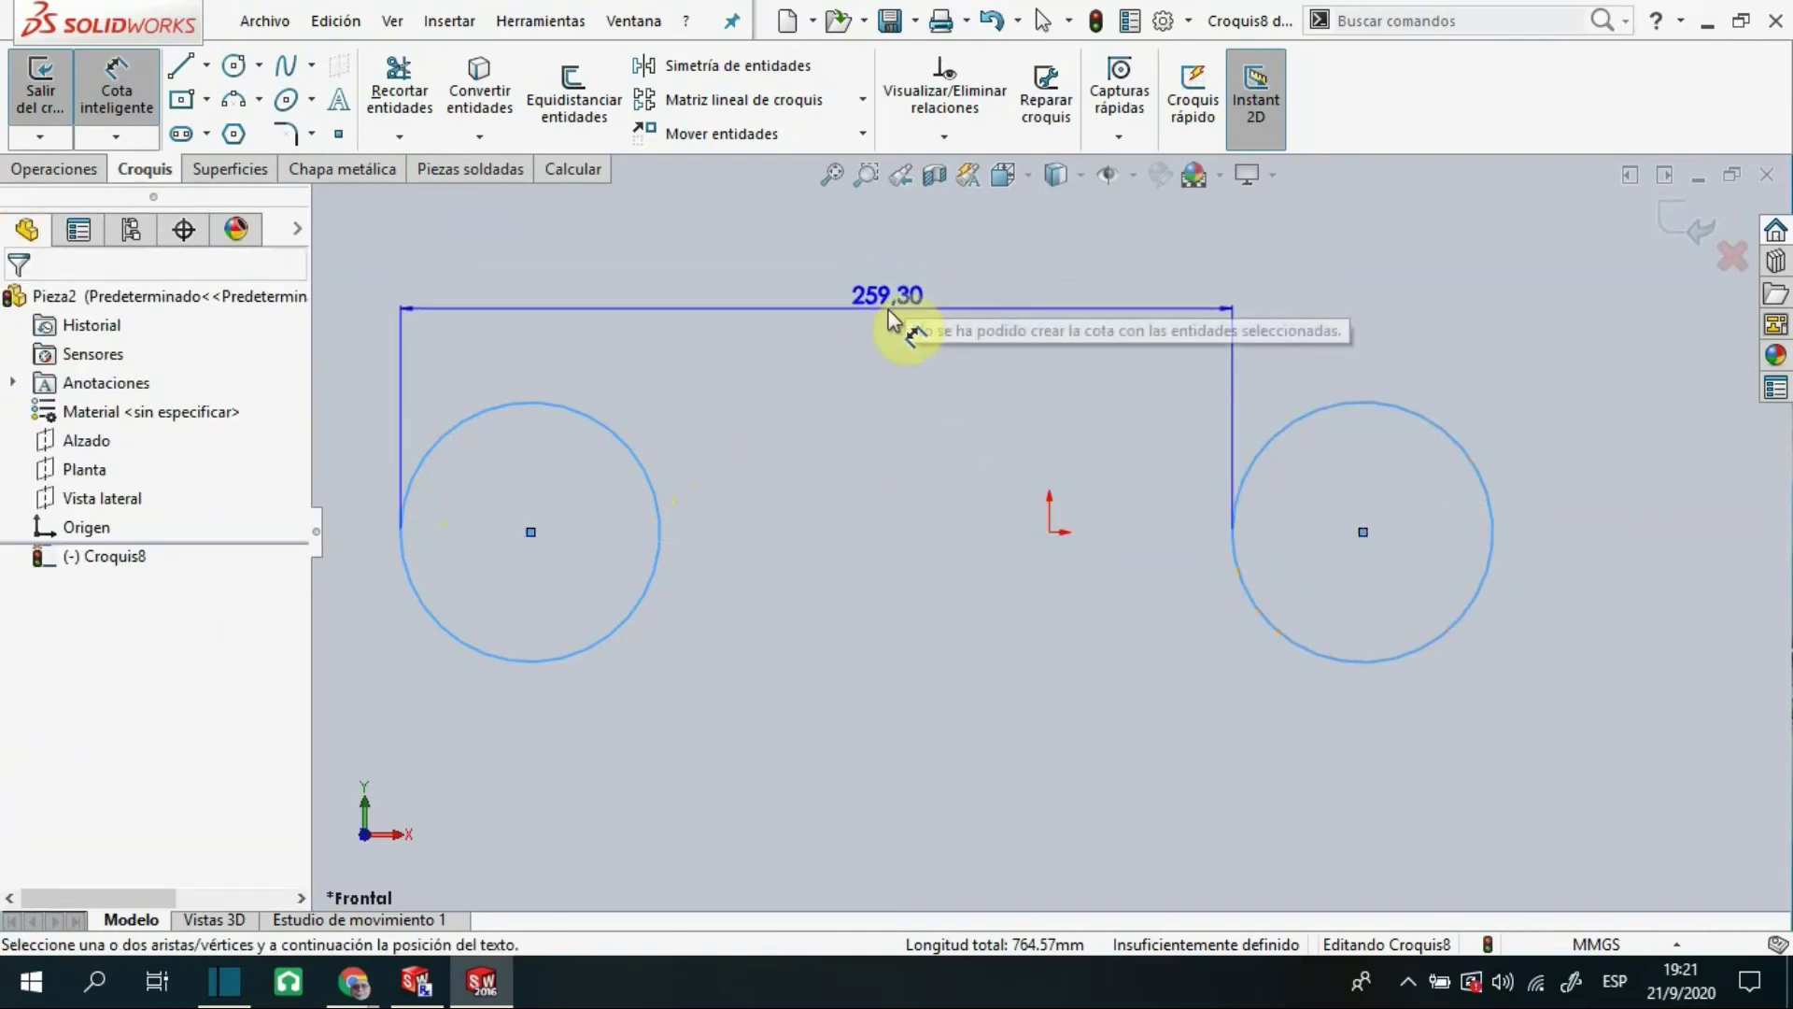
left_click(887, 312)
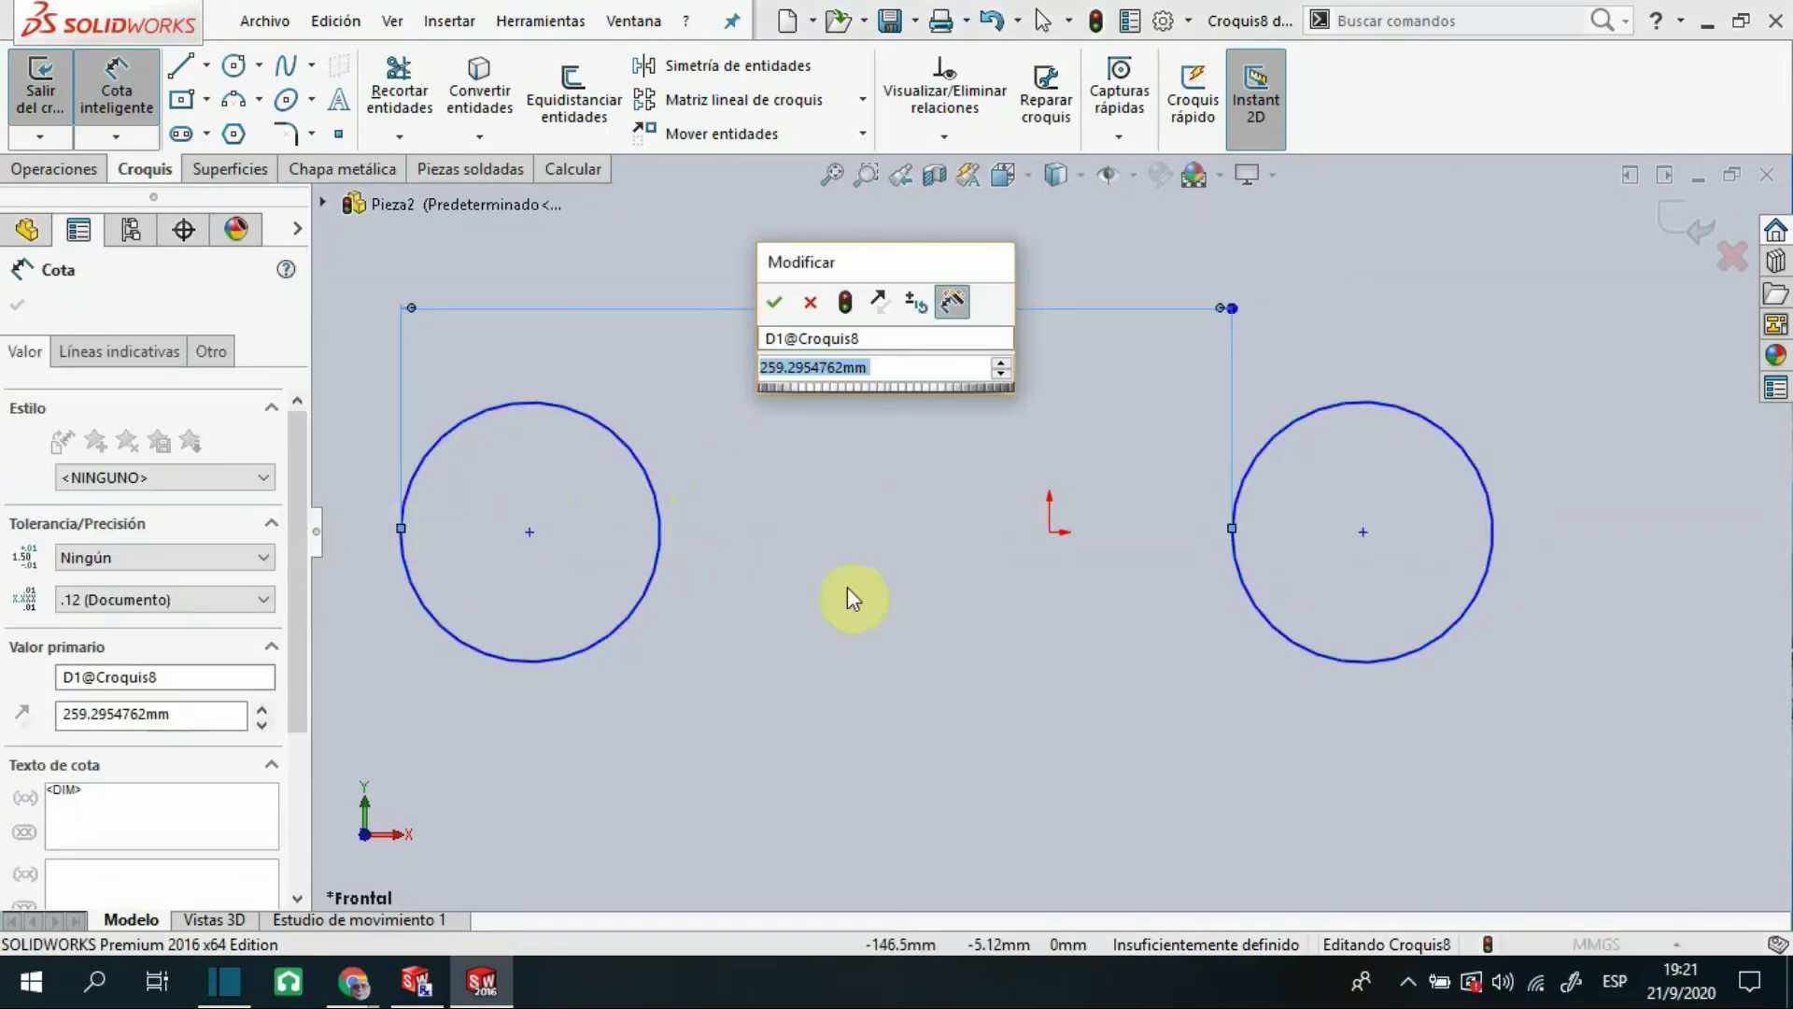
left_click(774, 302)
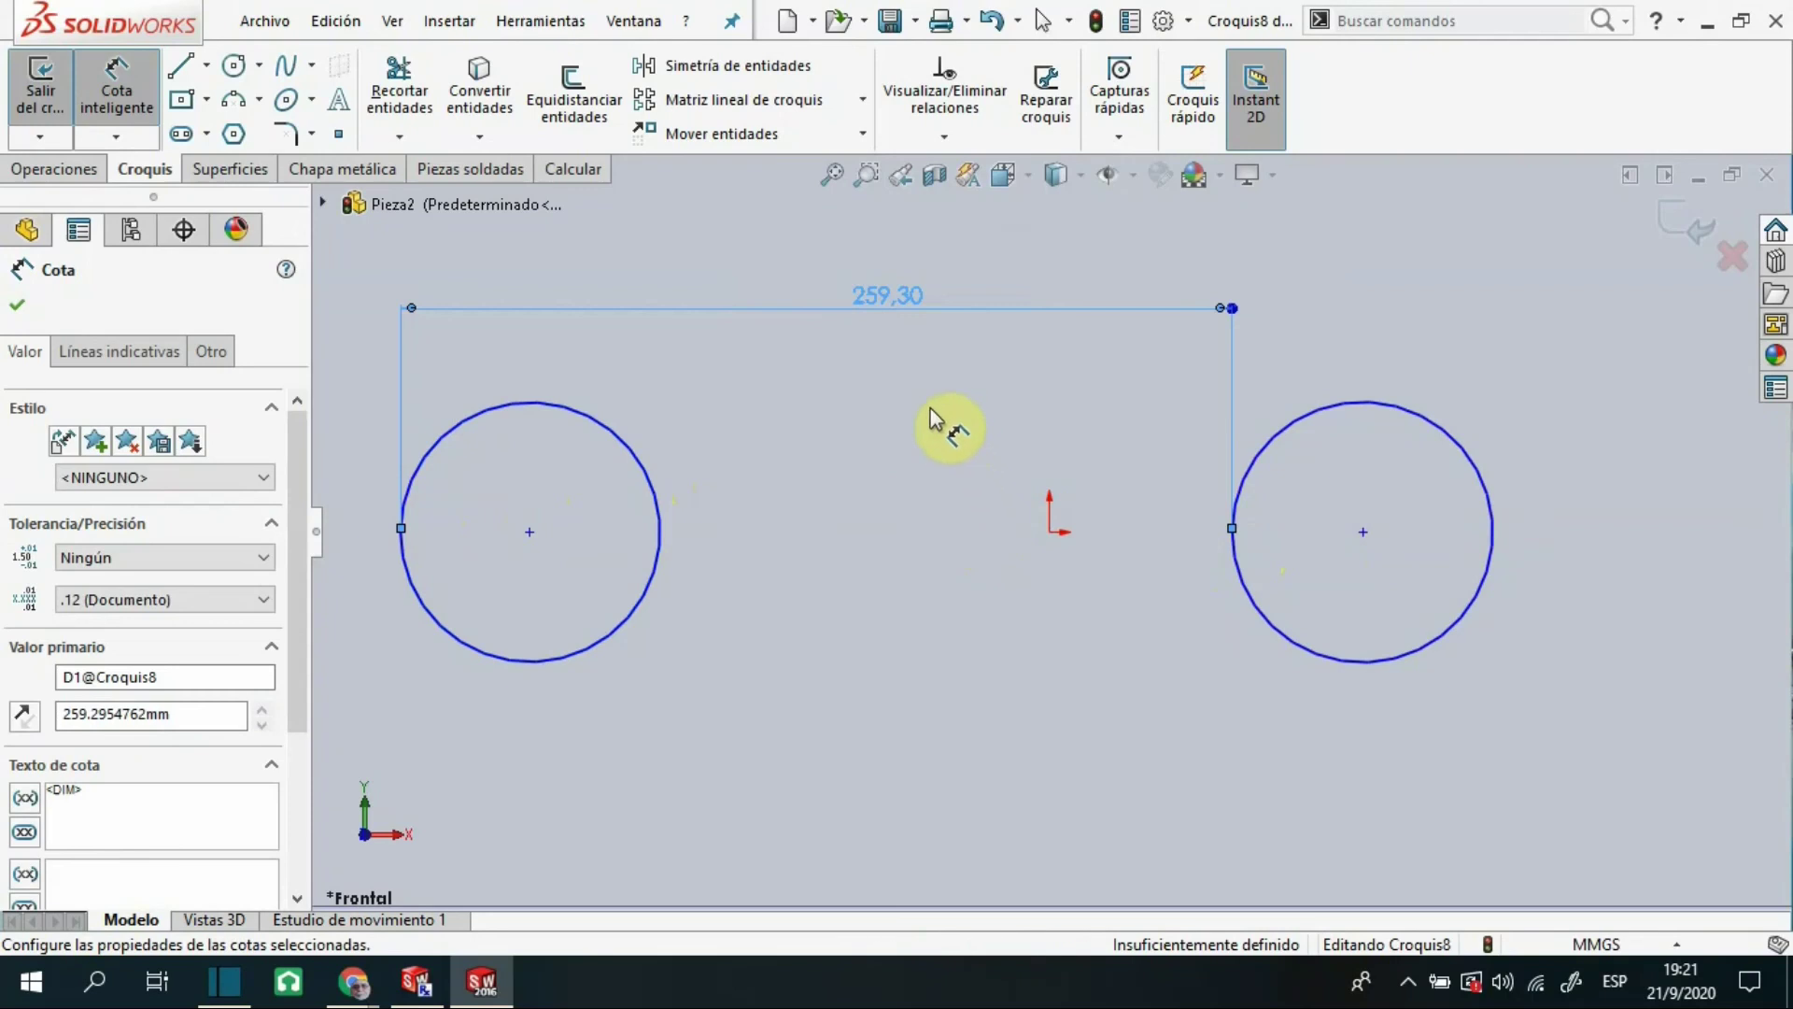
right_click(912, 311)
key("Escape")
key("Escape")
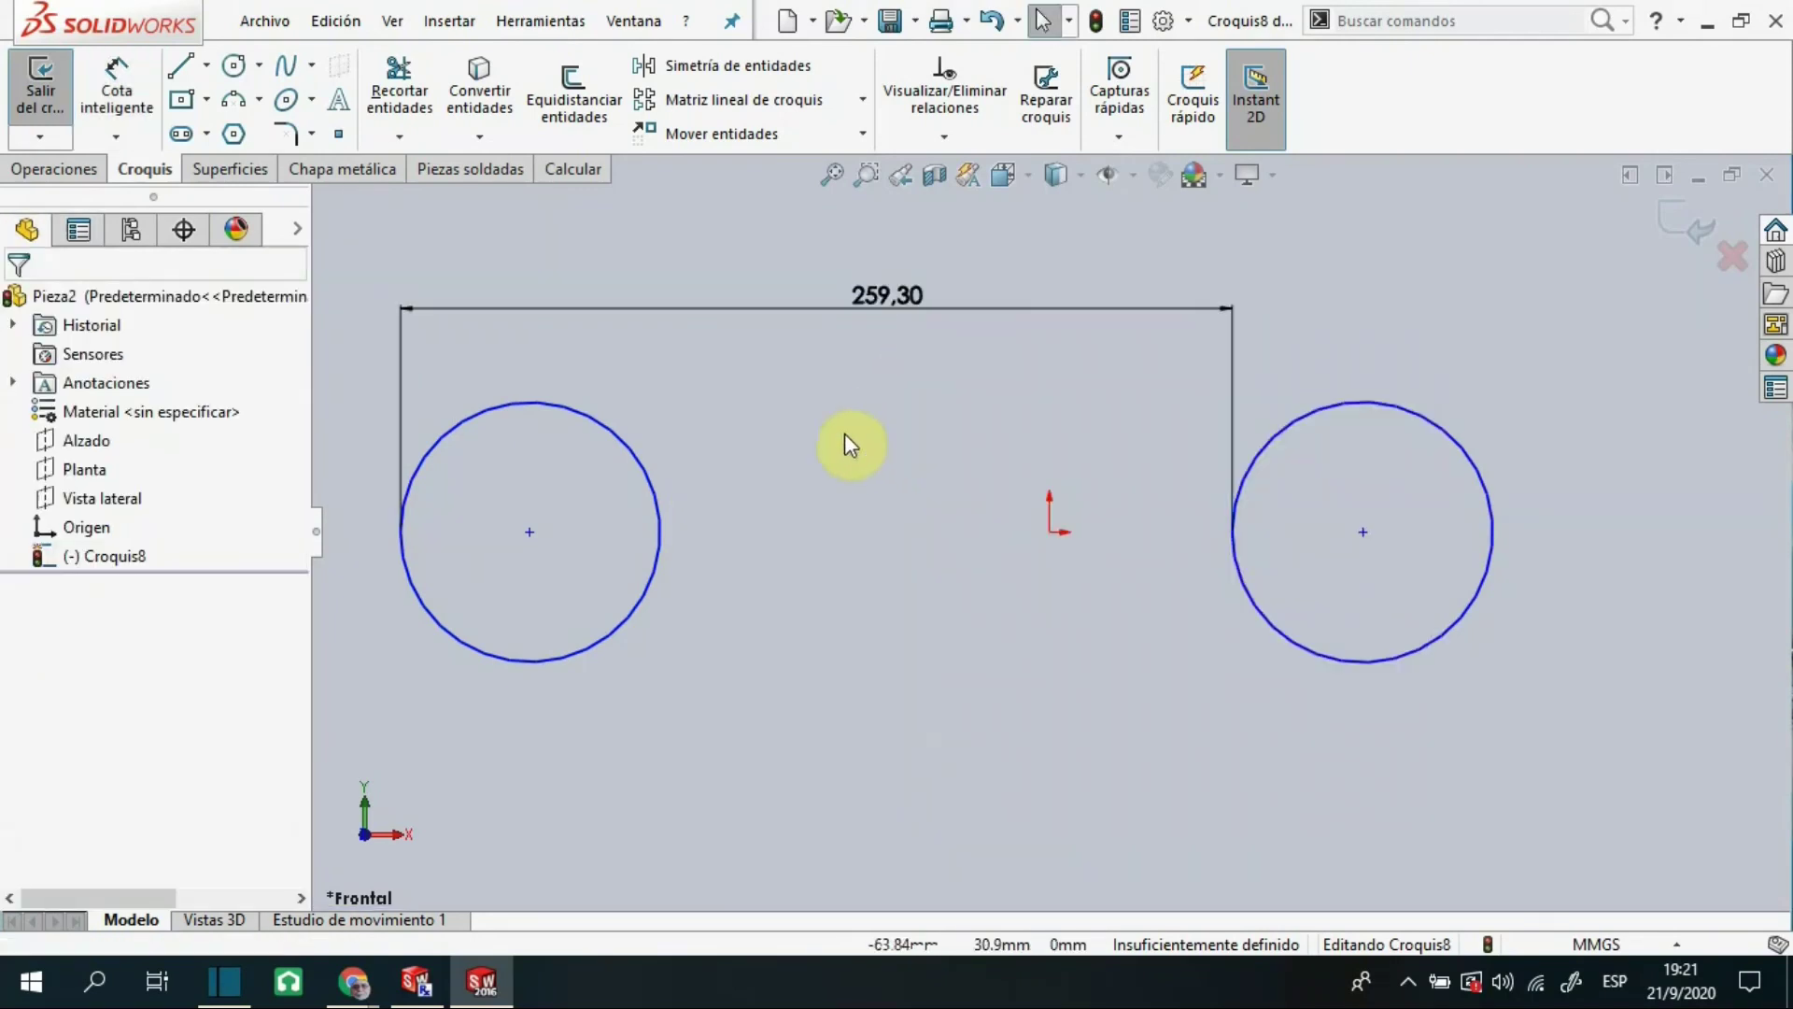
left_click(882, 300)
right_click(878, 341)
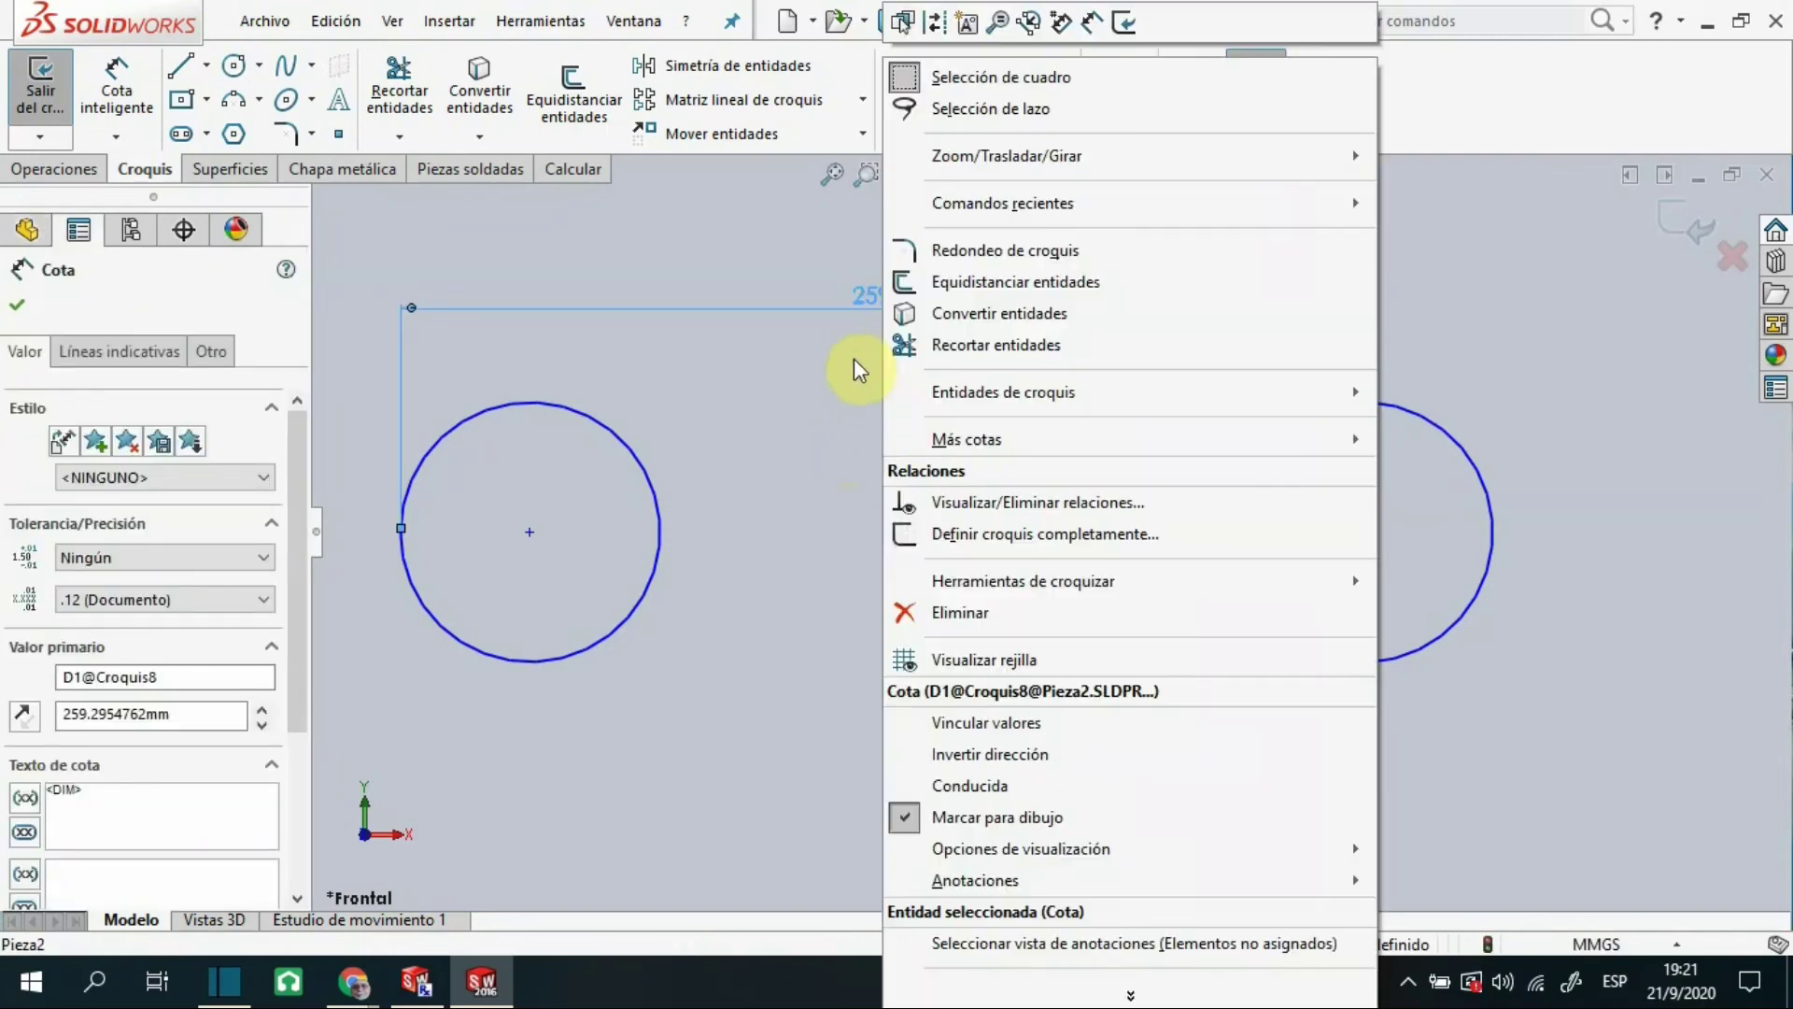
left_click(939, 615)
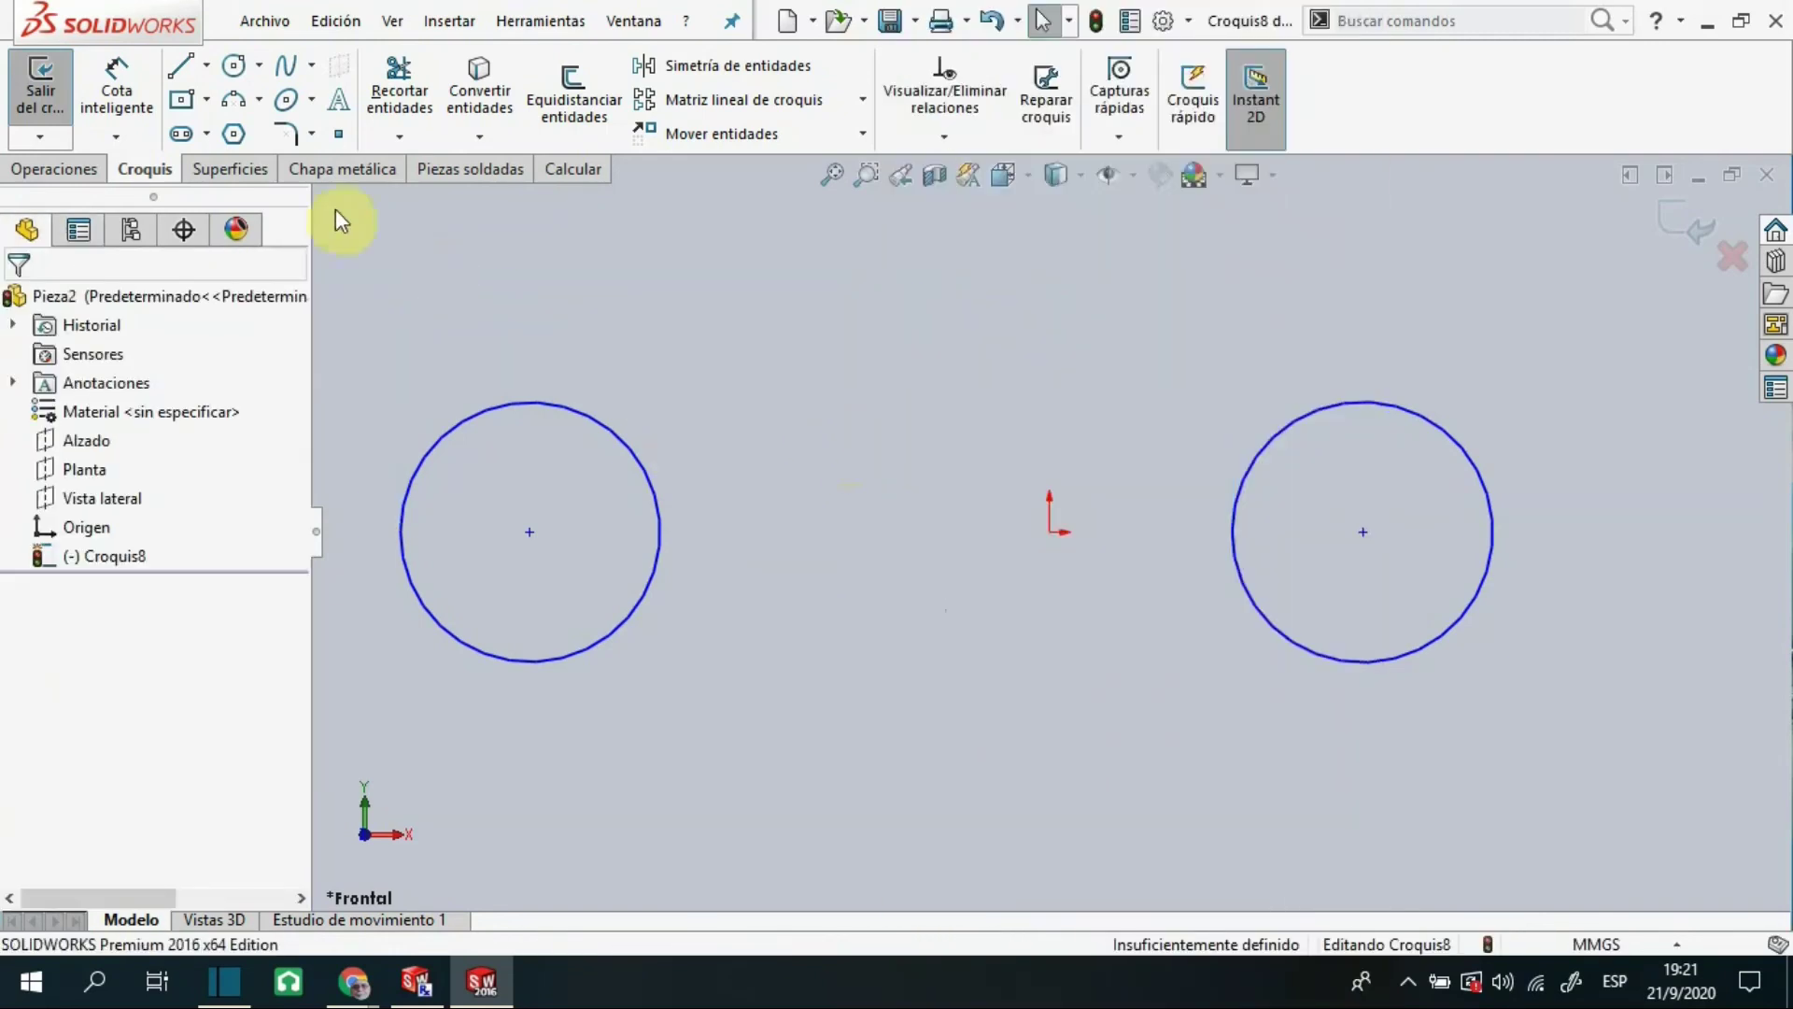
Dimension the two circles' outer edges, placing the 340.52 value above them
left_click(133, 82)
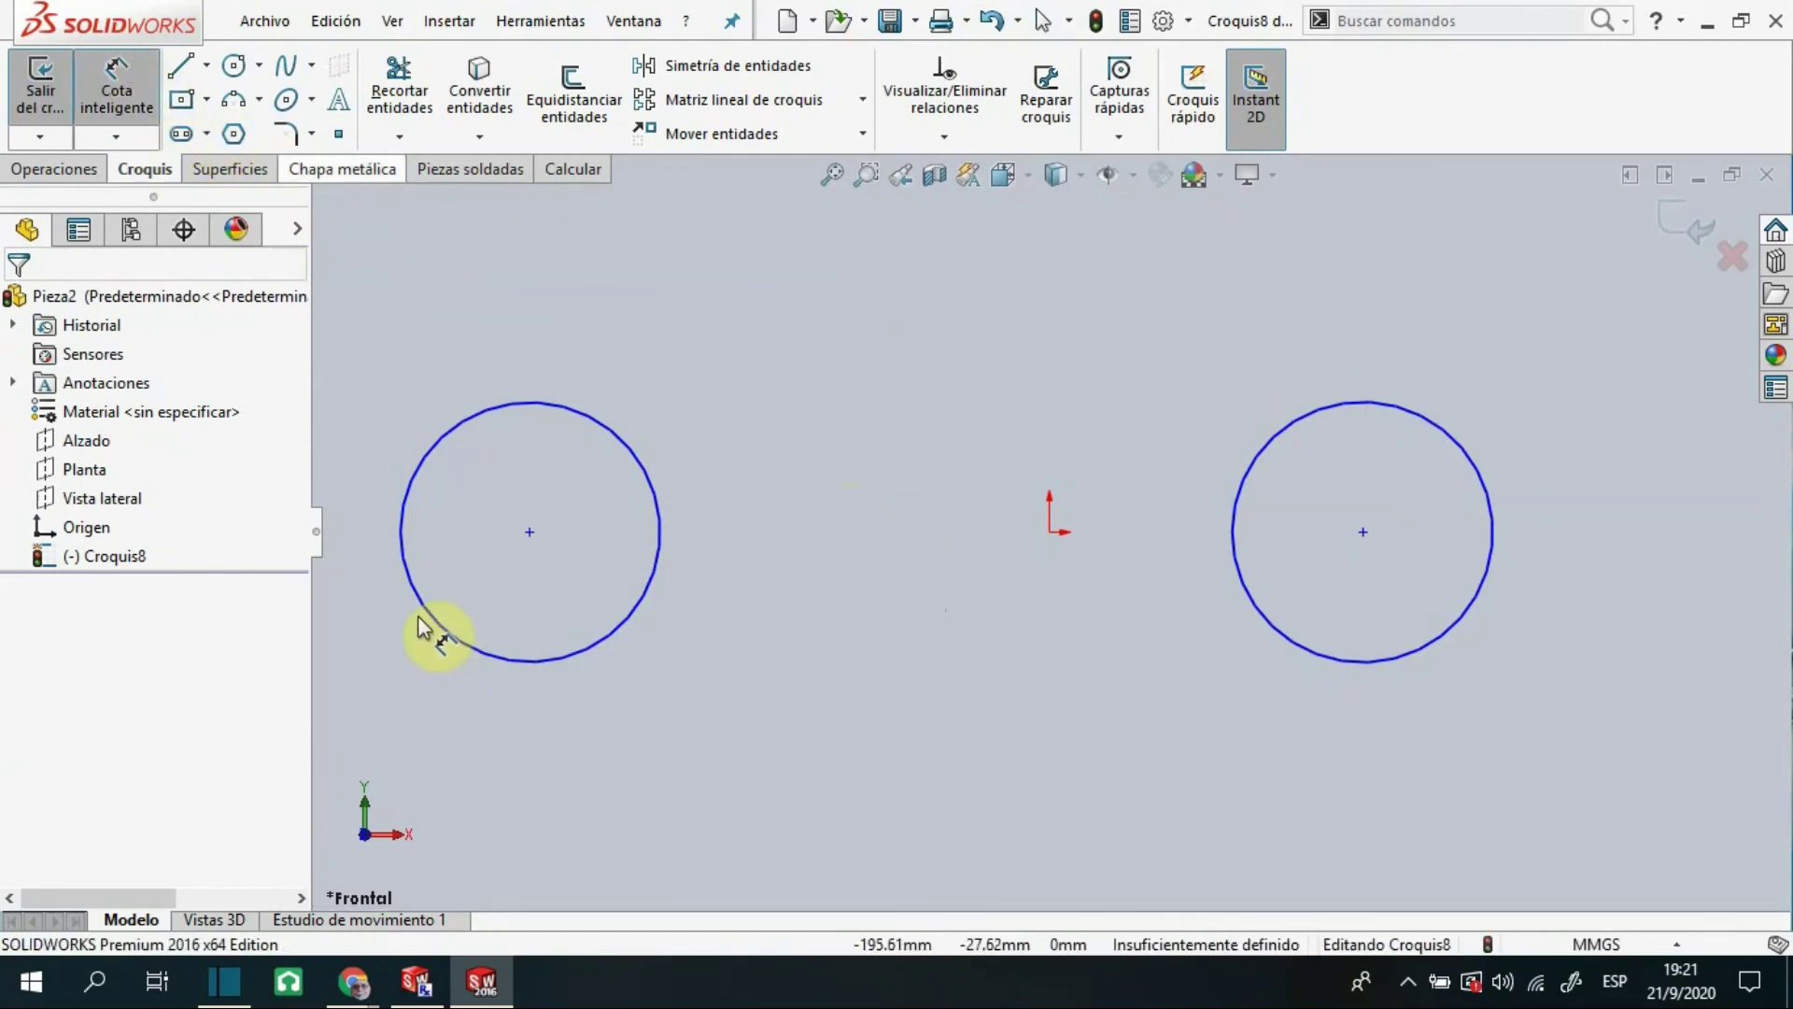
left_click(400, 551)
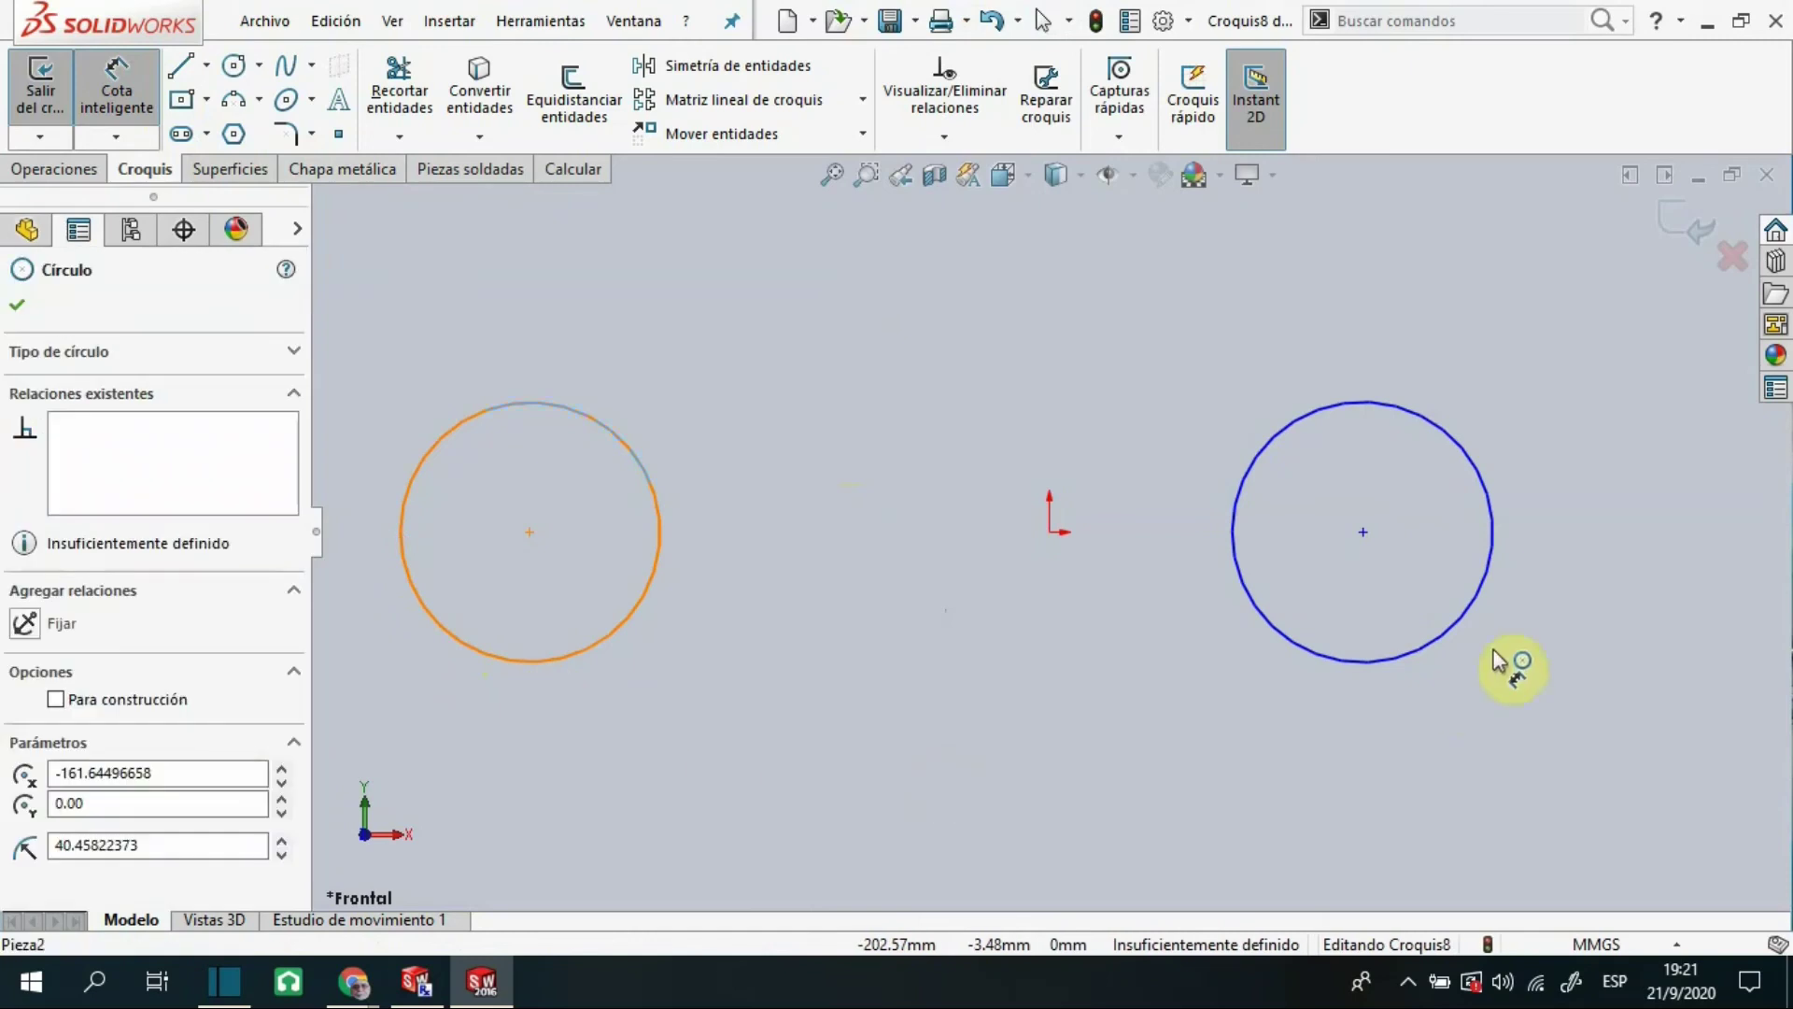
left_click(1492, 537)
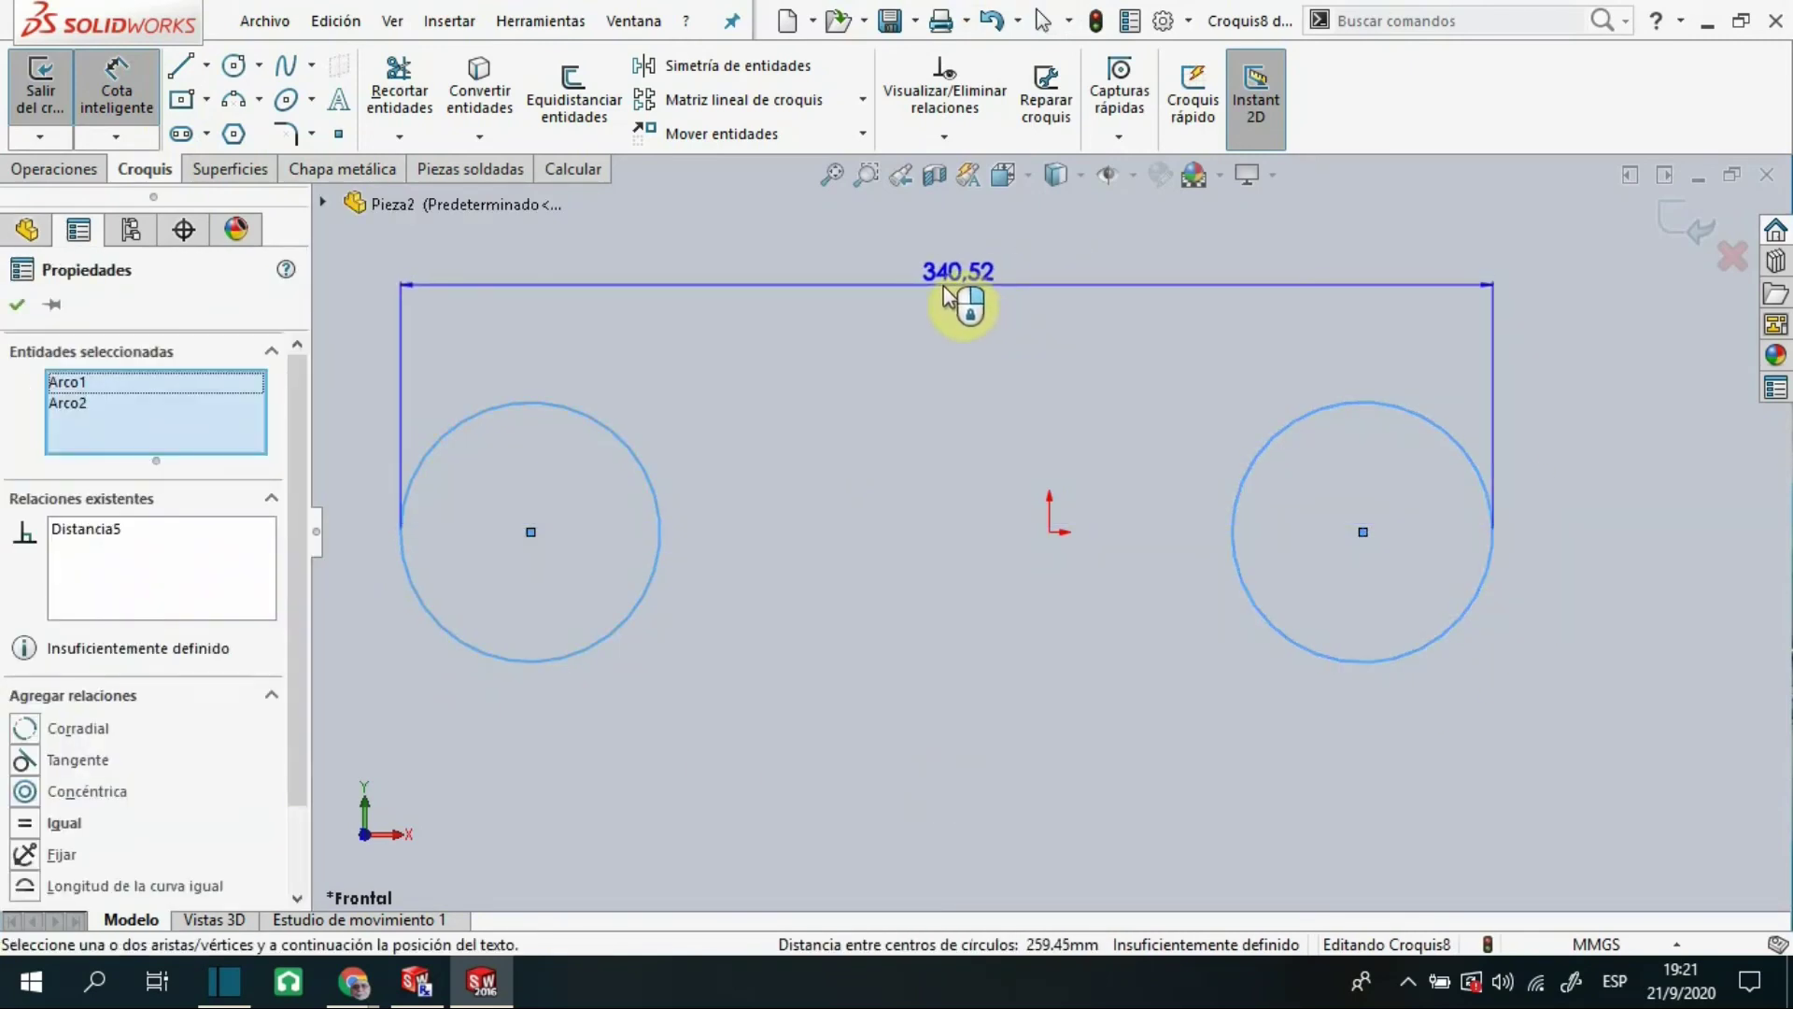
left_click(942, 284)
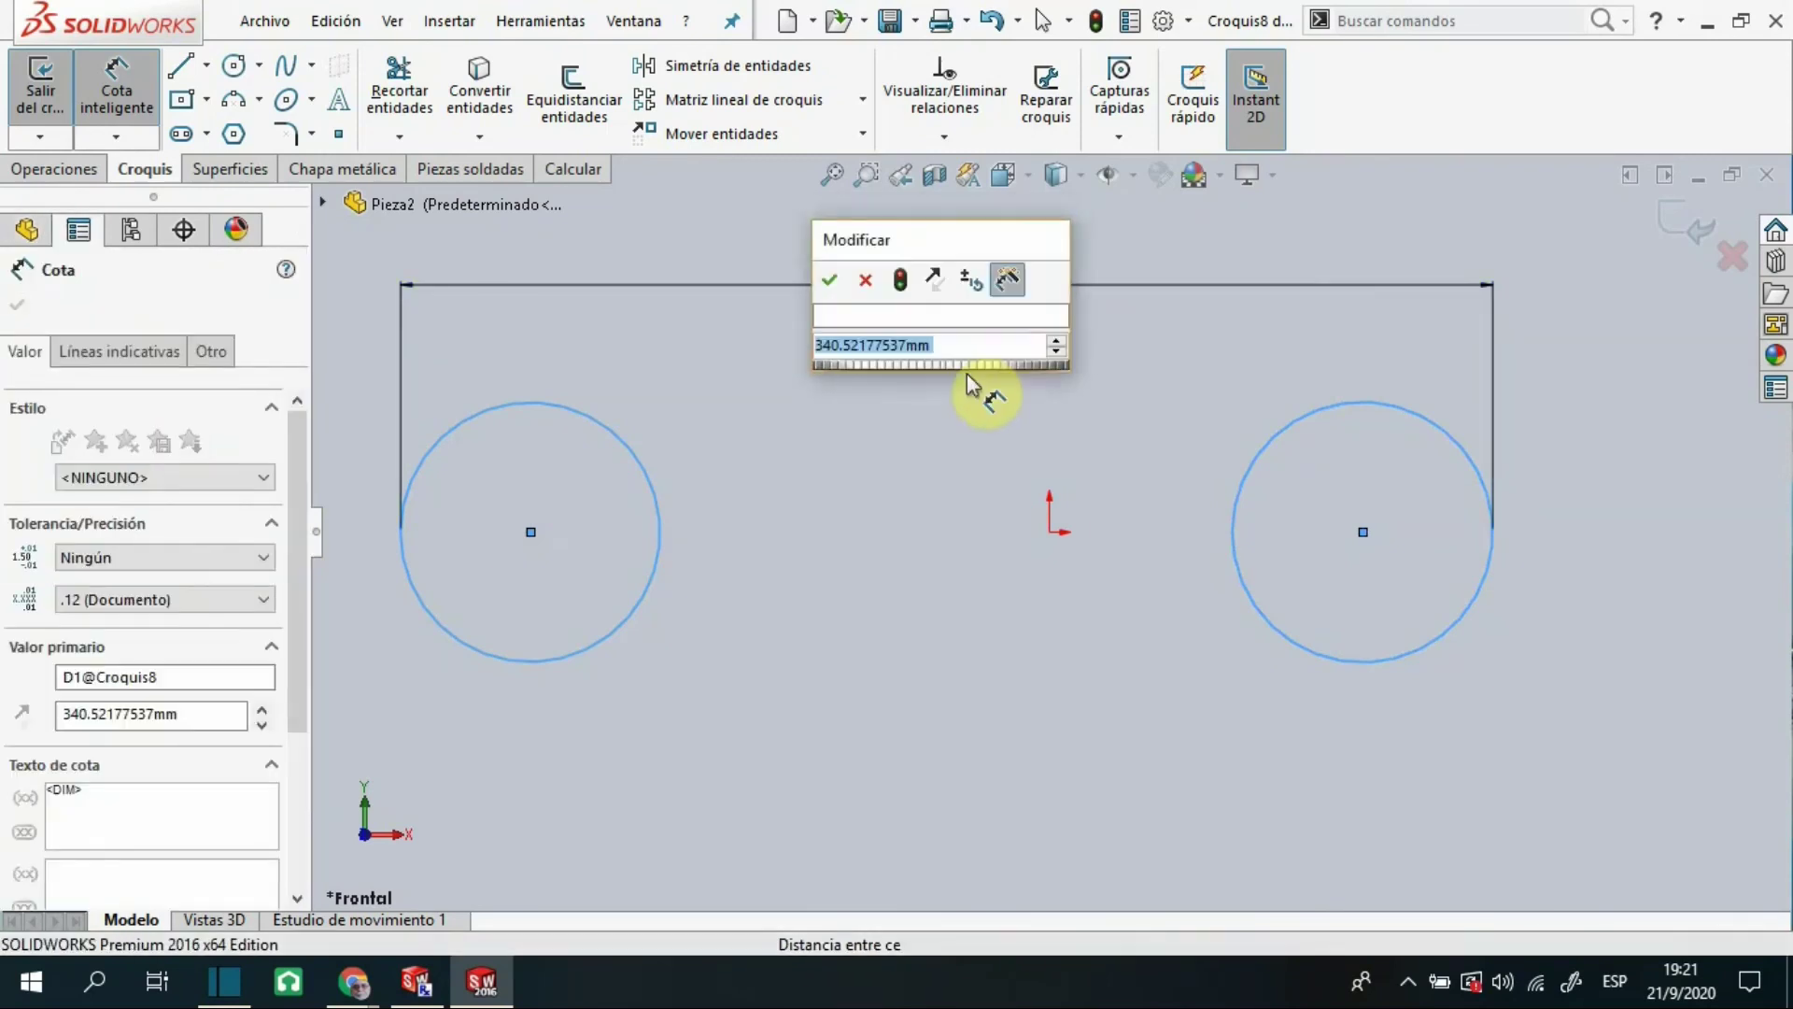
Change the circle distance to 300, then undo back to 340.52
left_click(960, 346)
left_click_drag(960, 346, 773, 353)
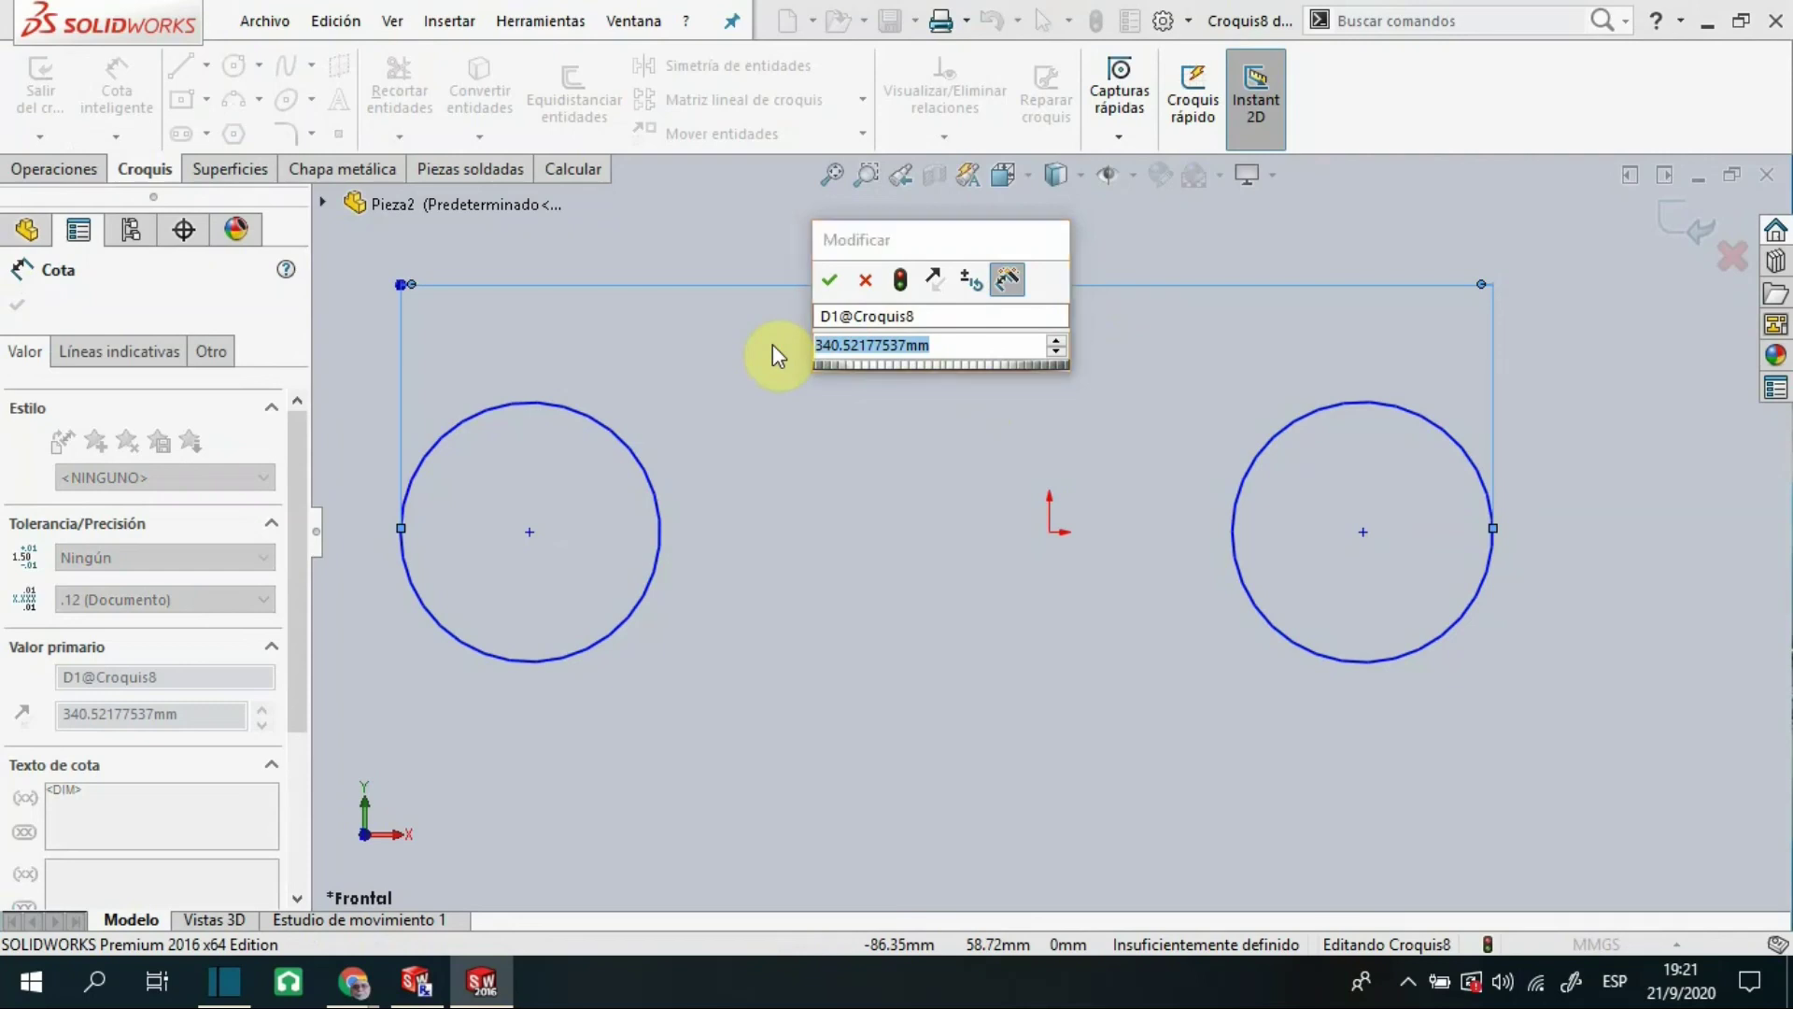
type("34")
key("BackSpace")
type("00")
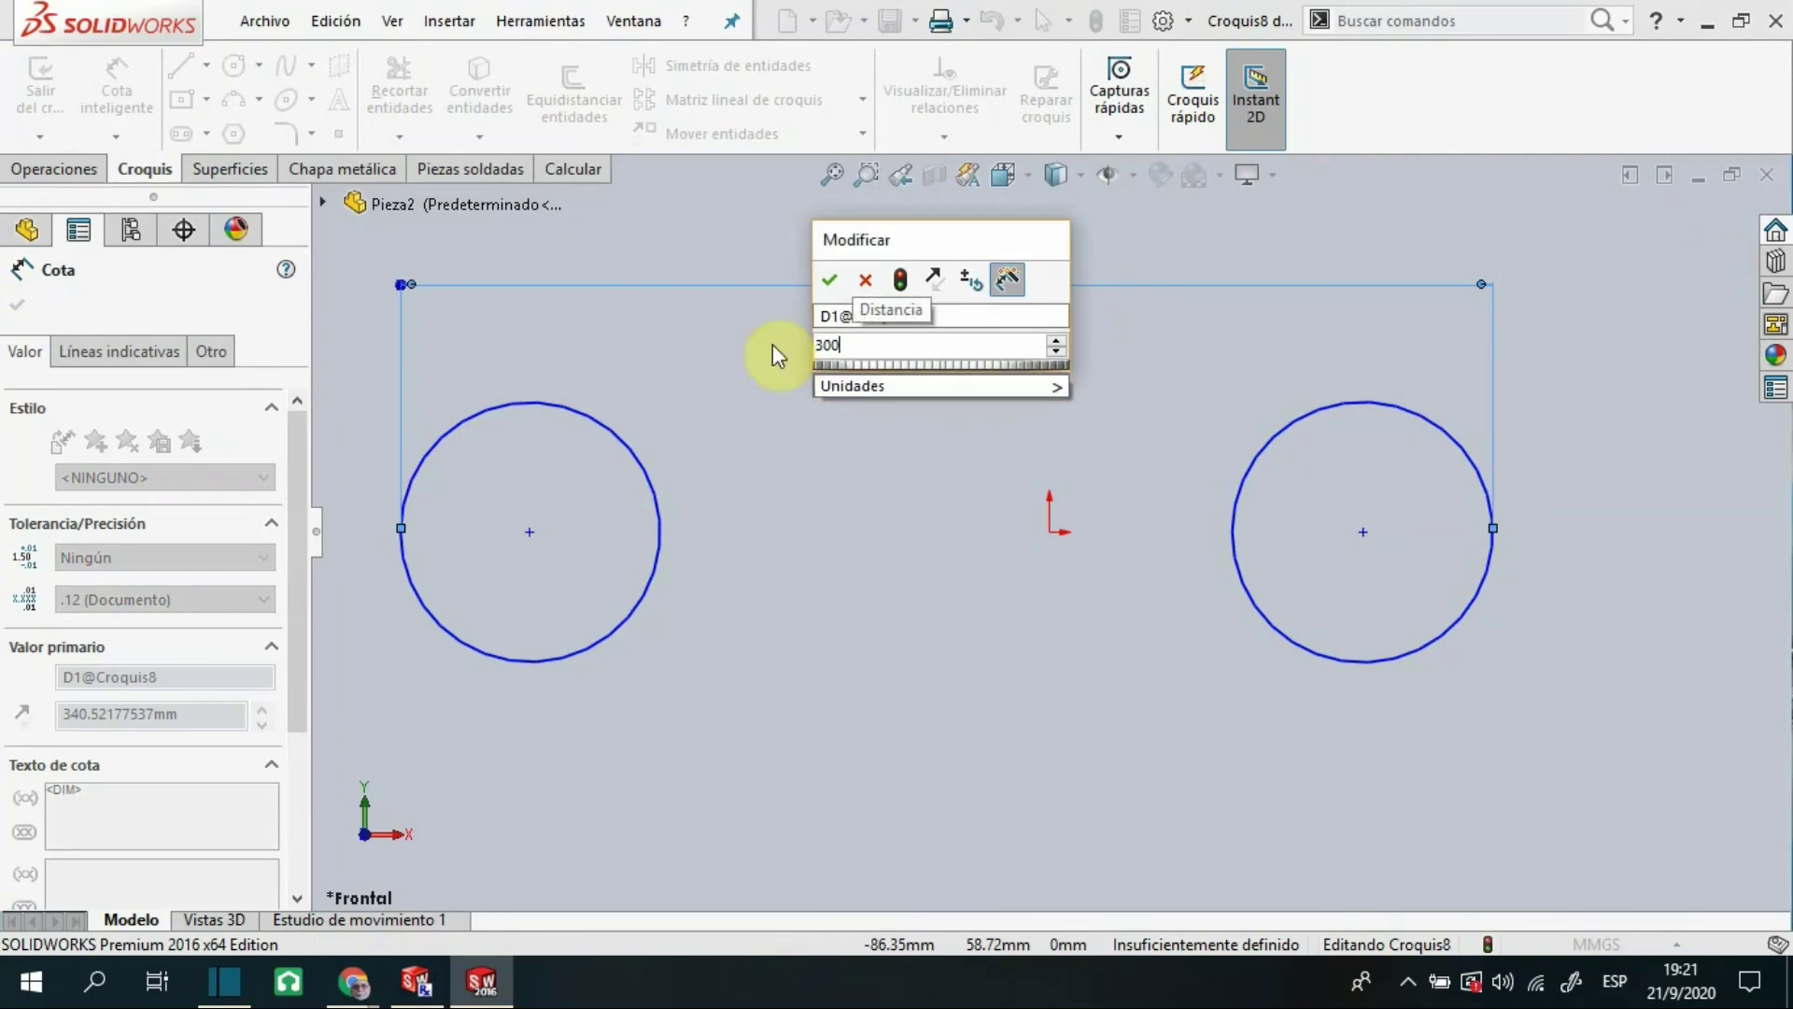
key("Return")
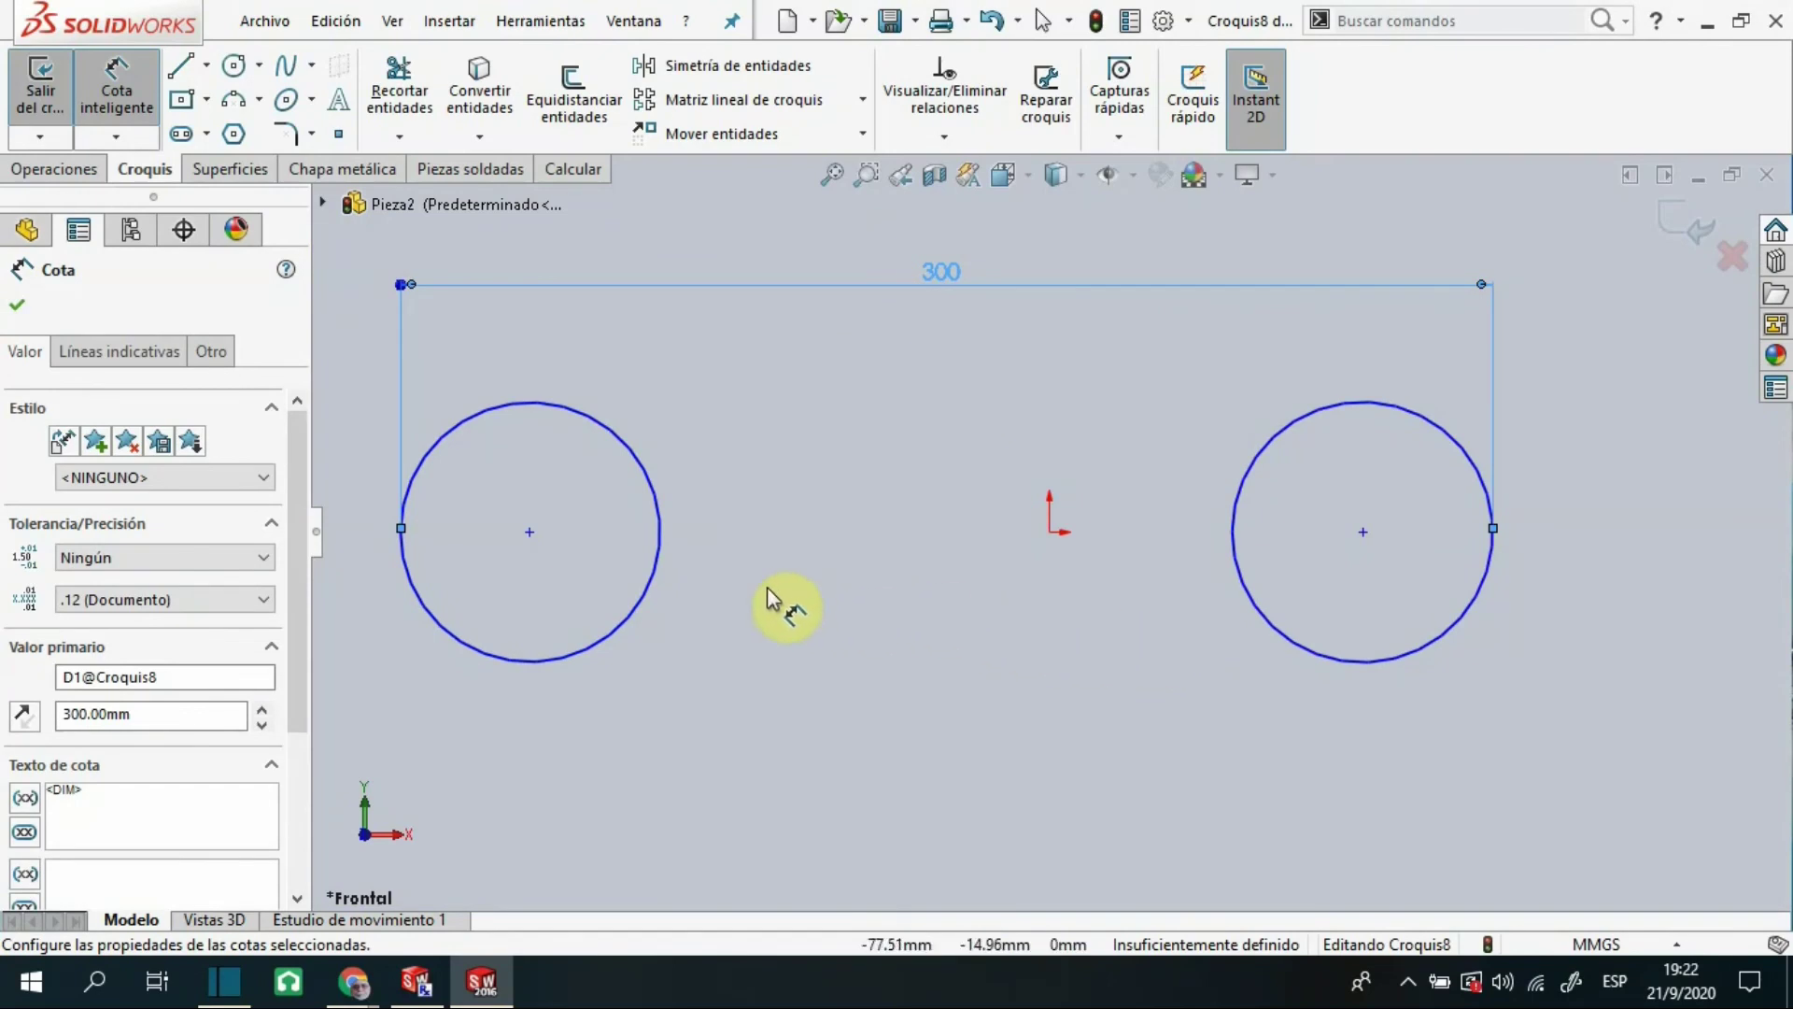
key("ctrl+z")
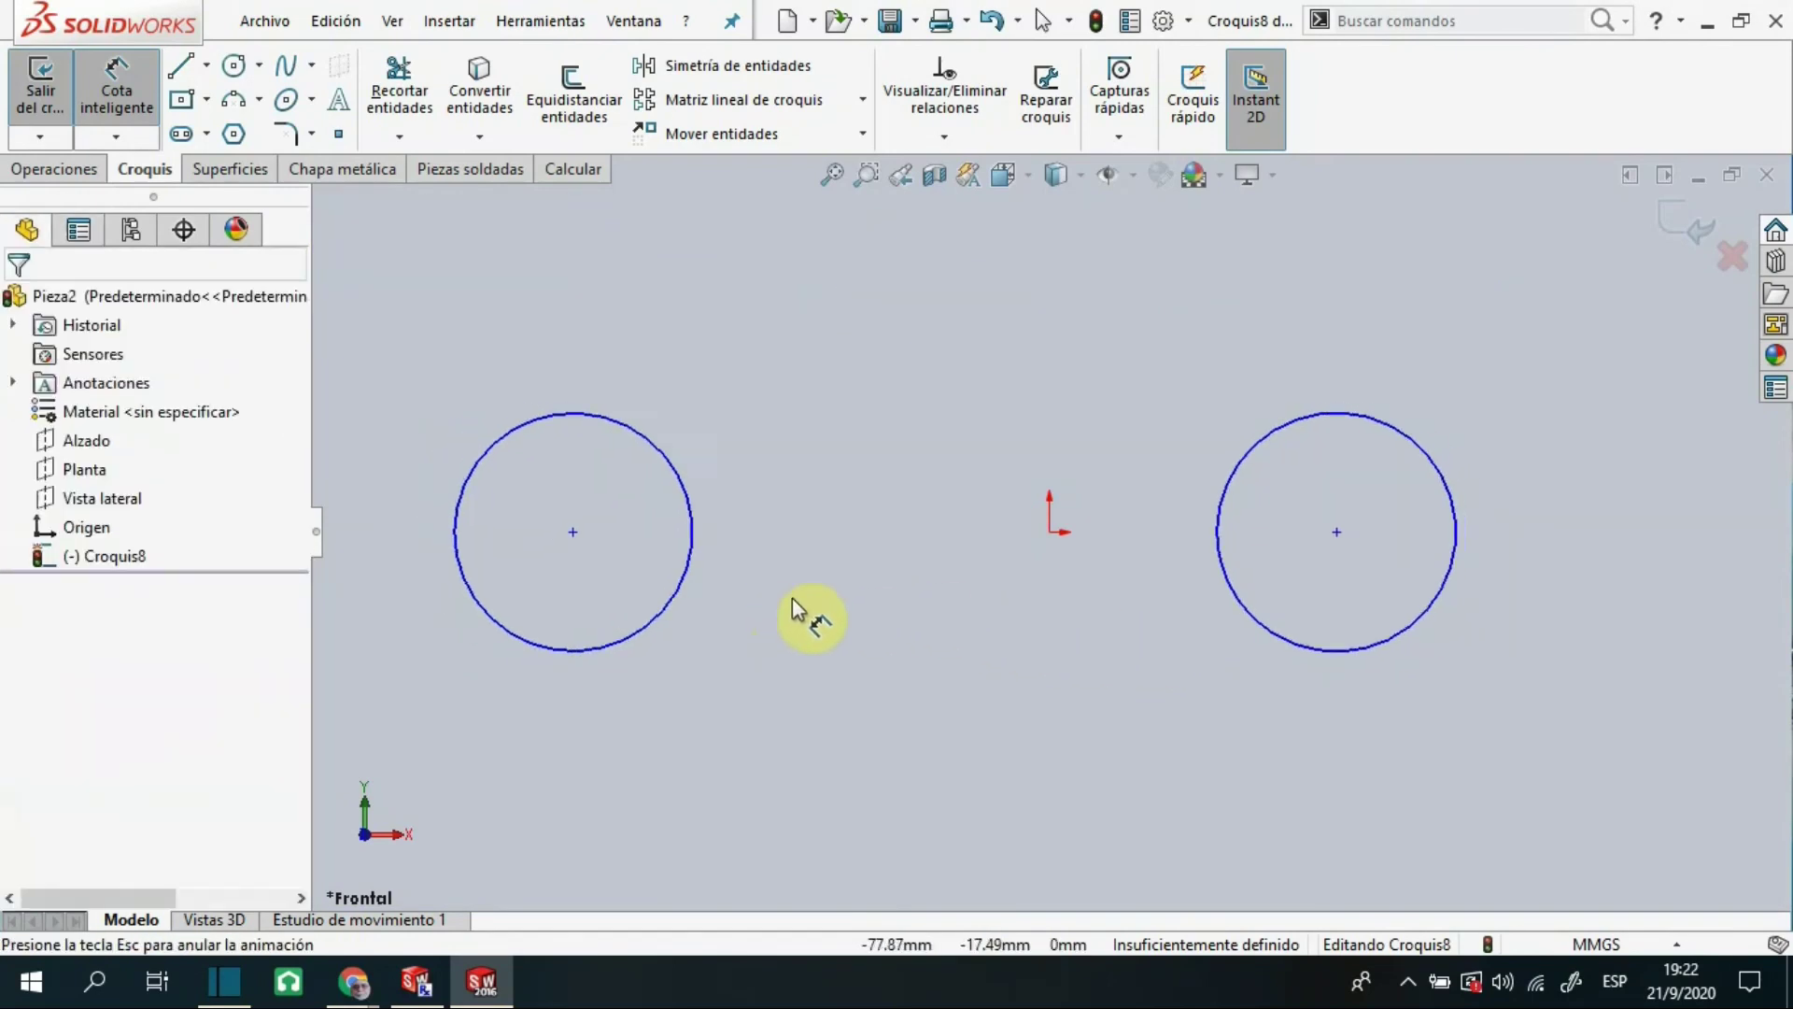
key("Escape")
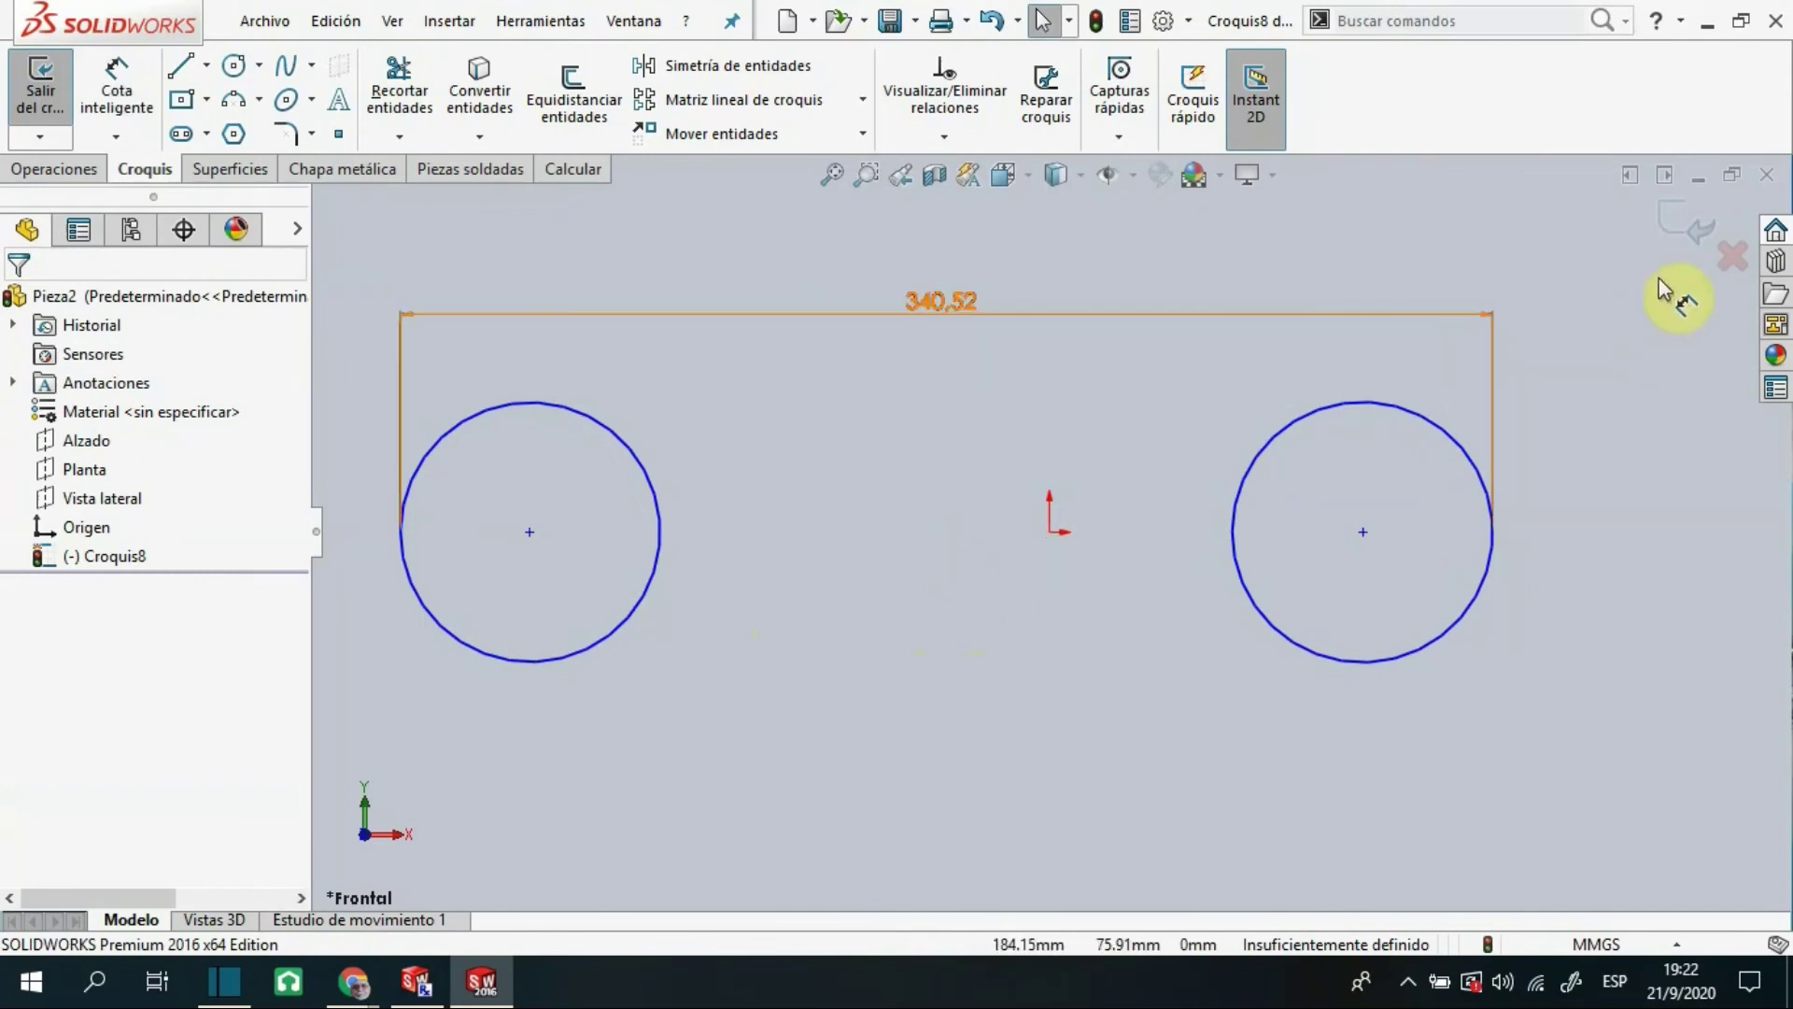
Discard the circle sketch and close Pieza2 without saving
left_click(1731, 258)
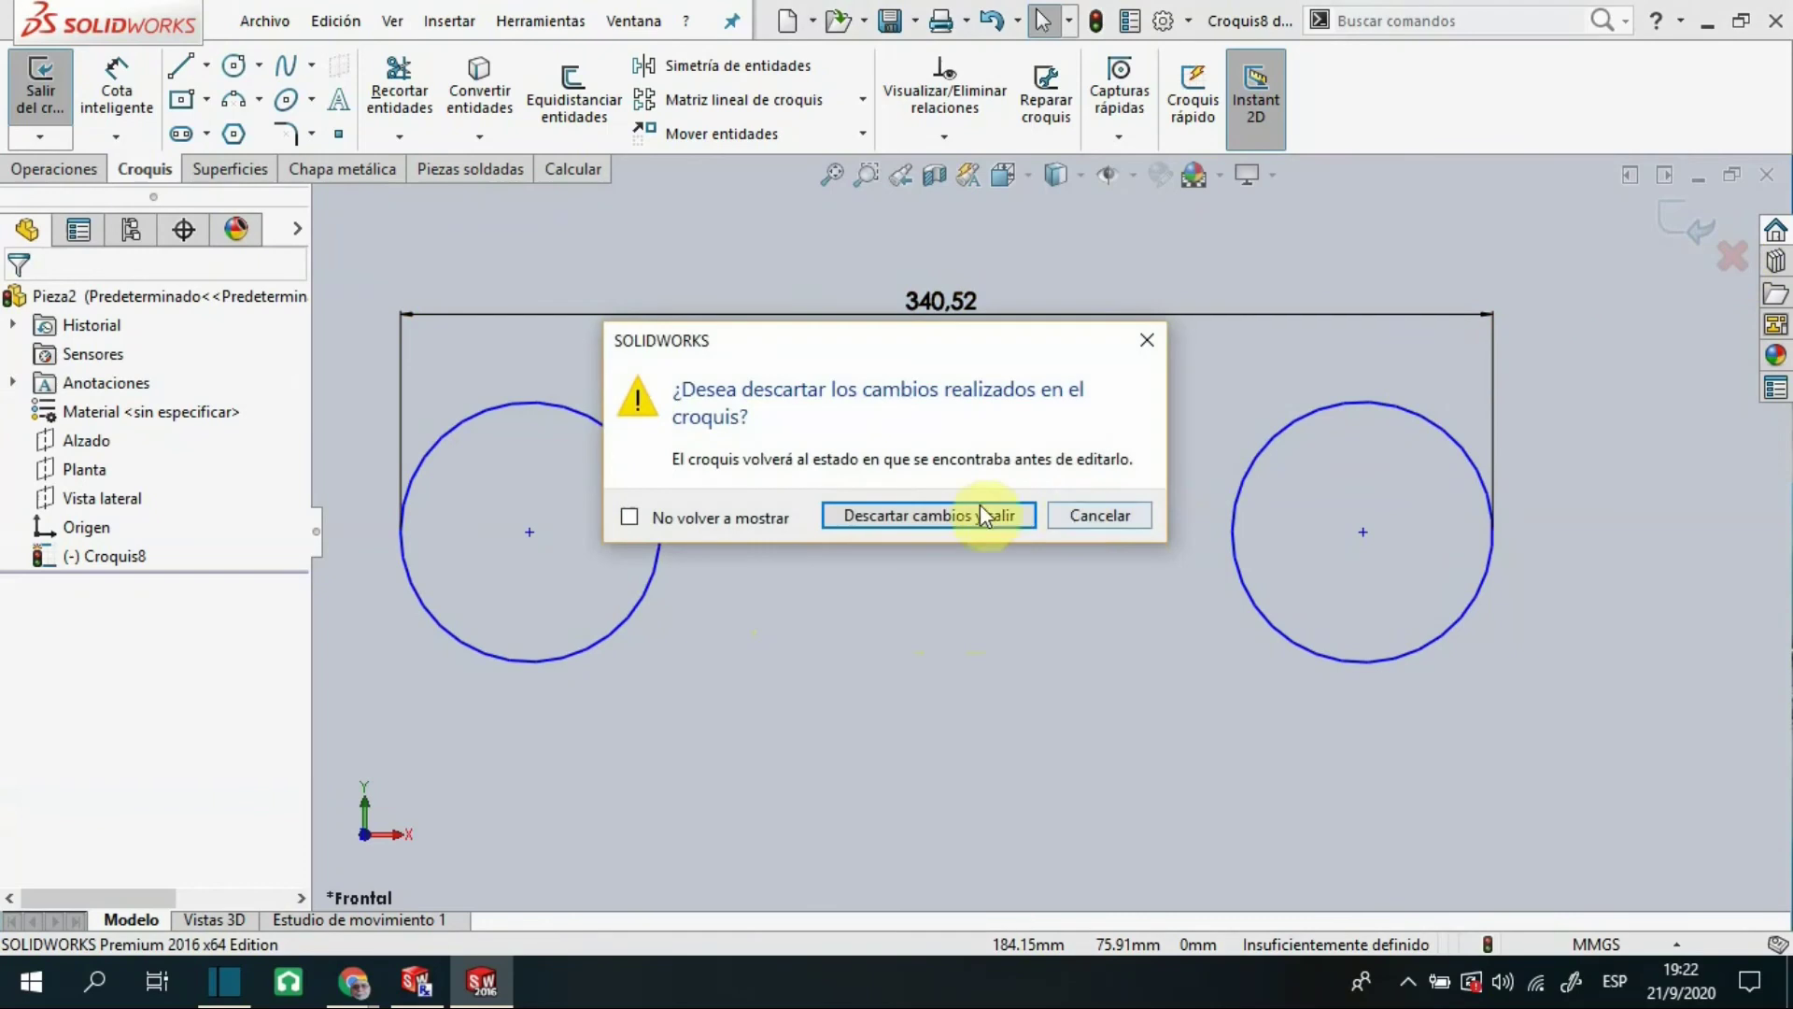
left_click(947, 515)
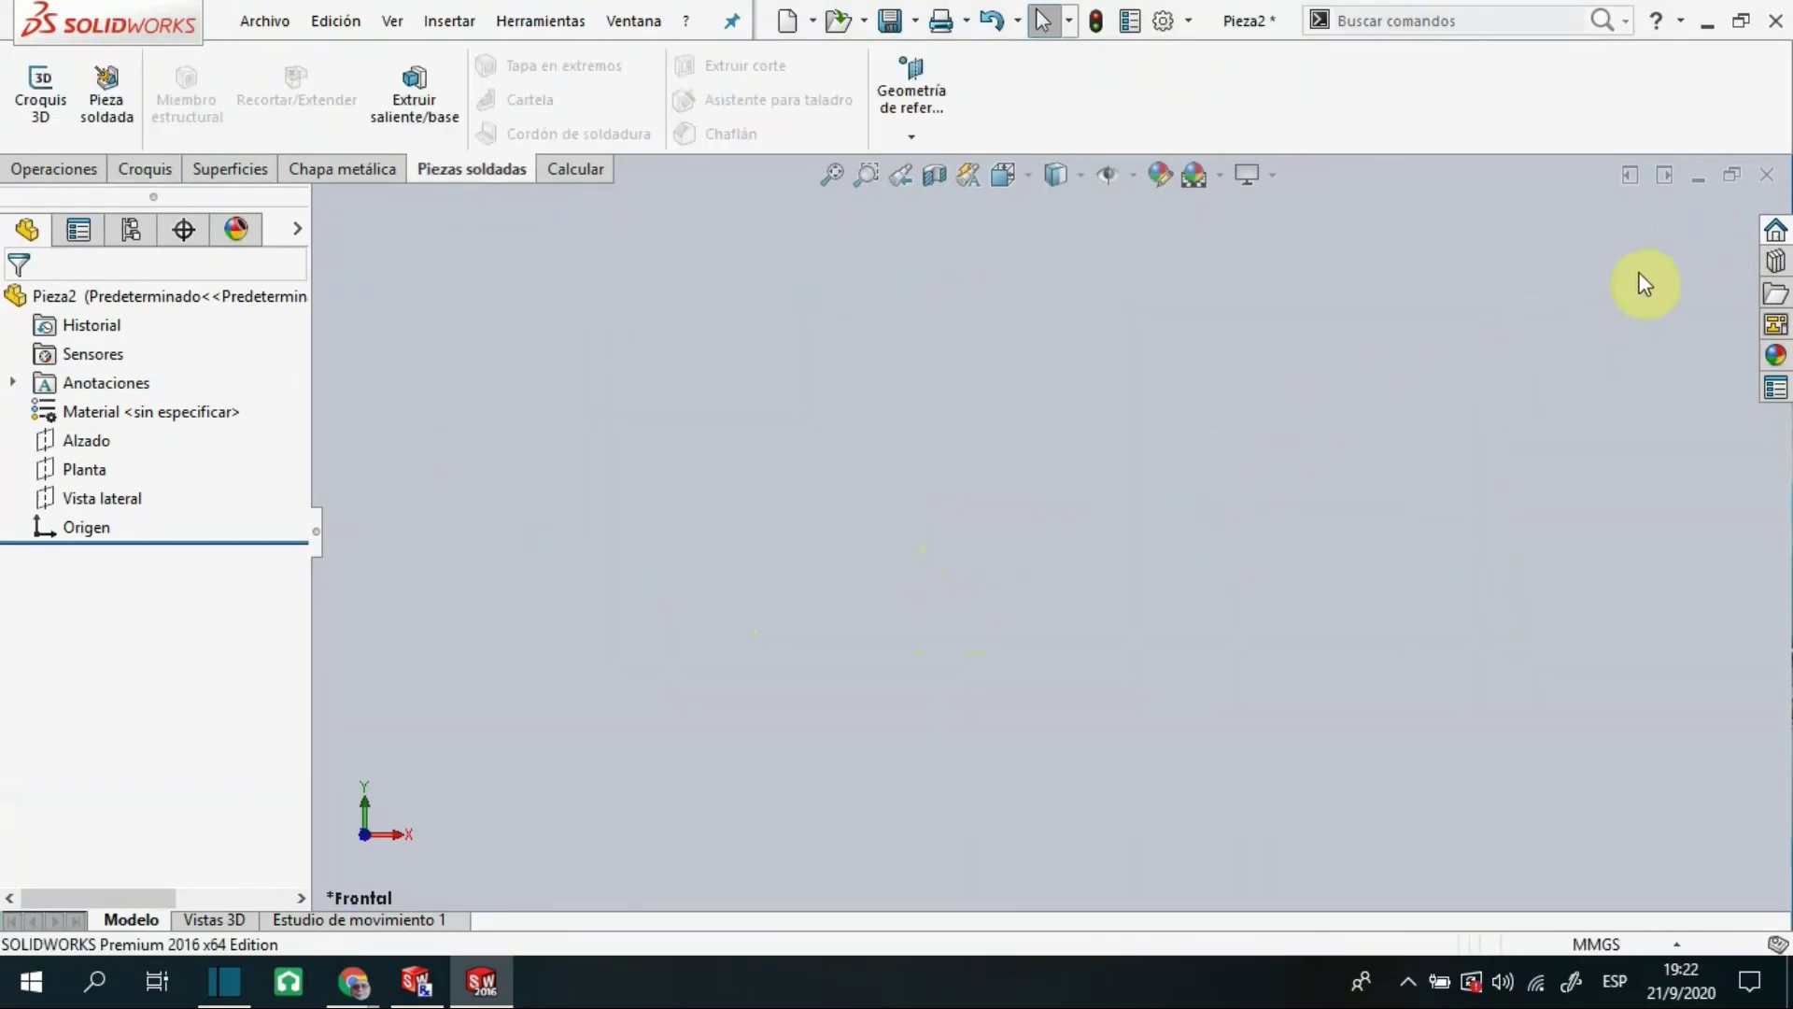
left_click(1766, 175)
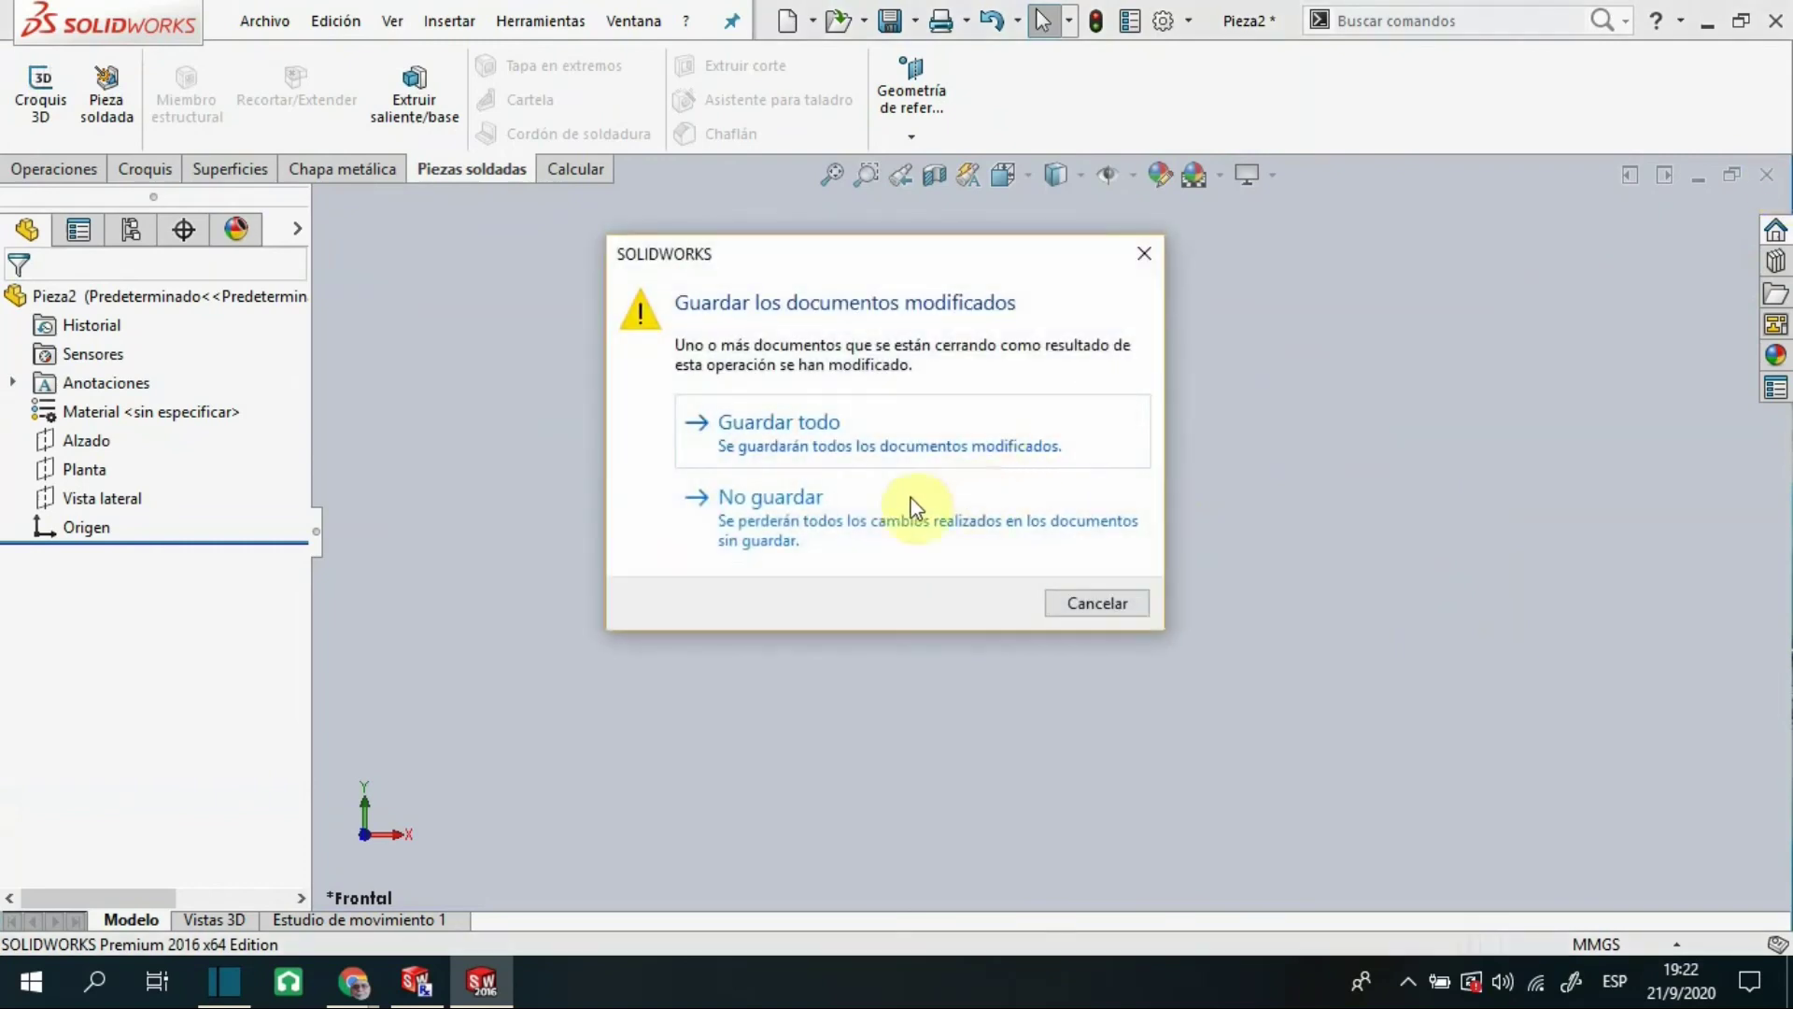
left_click(840, 508)
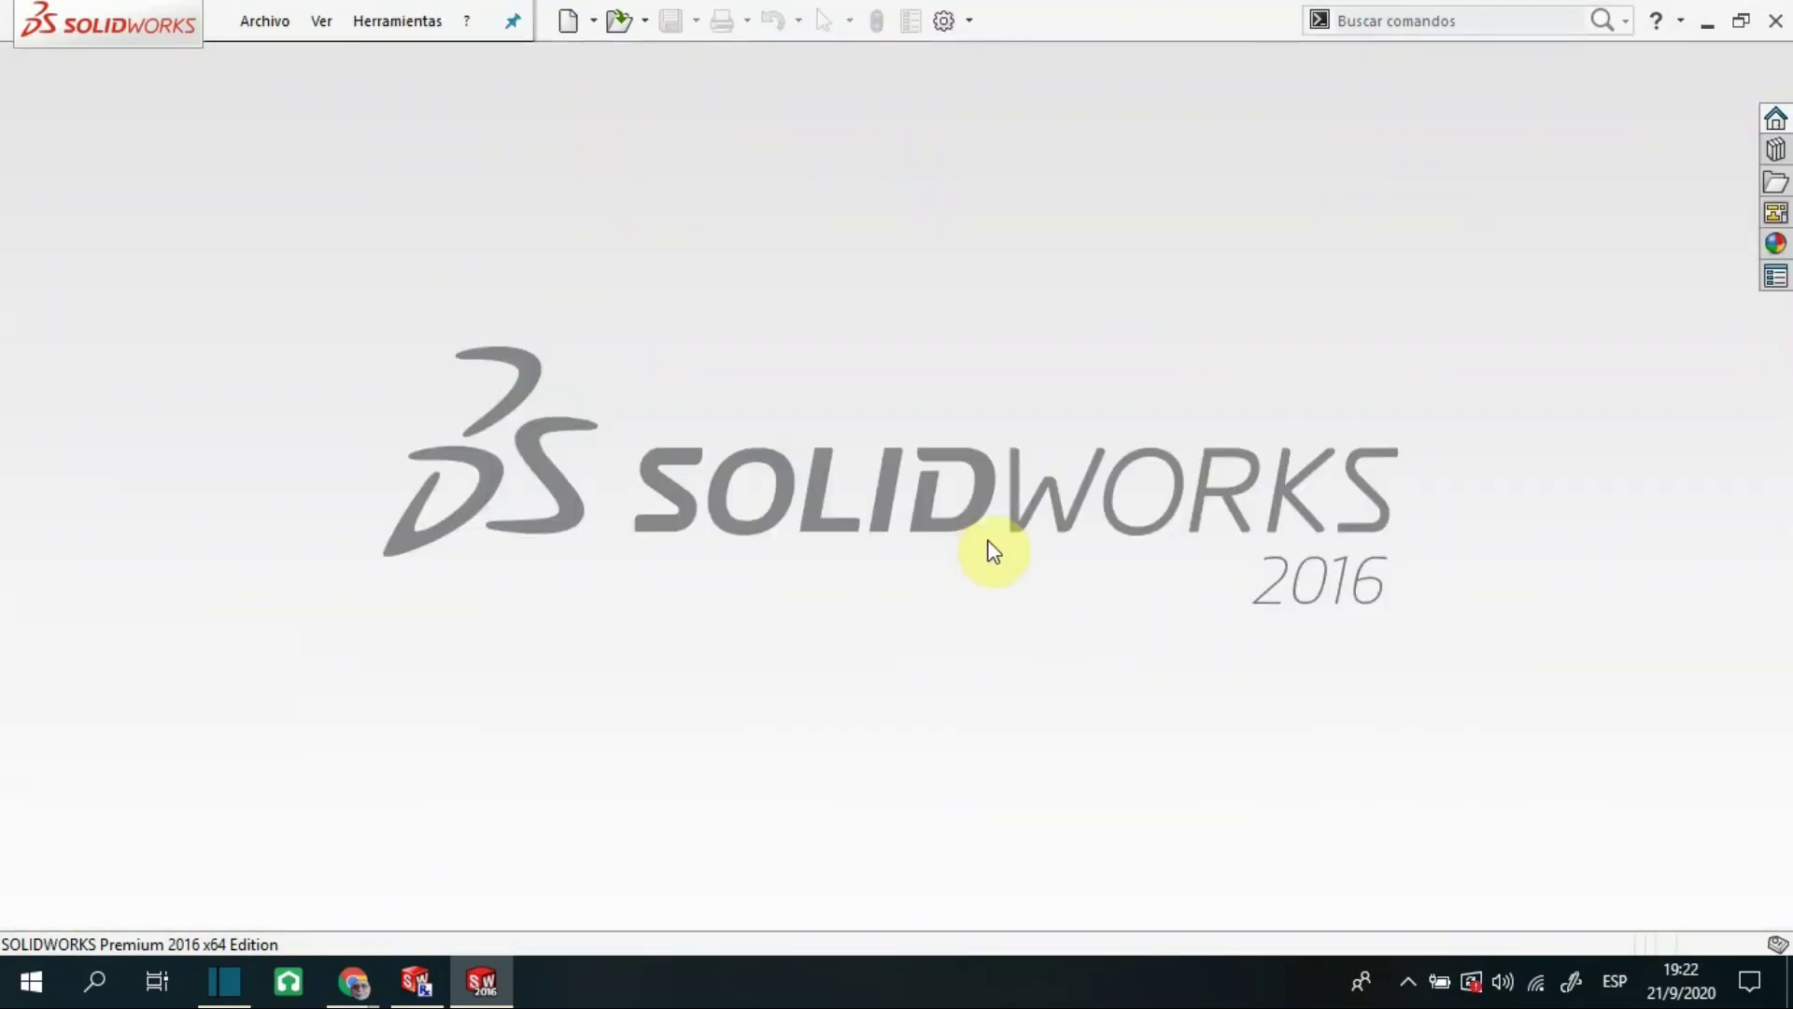